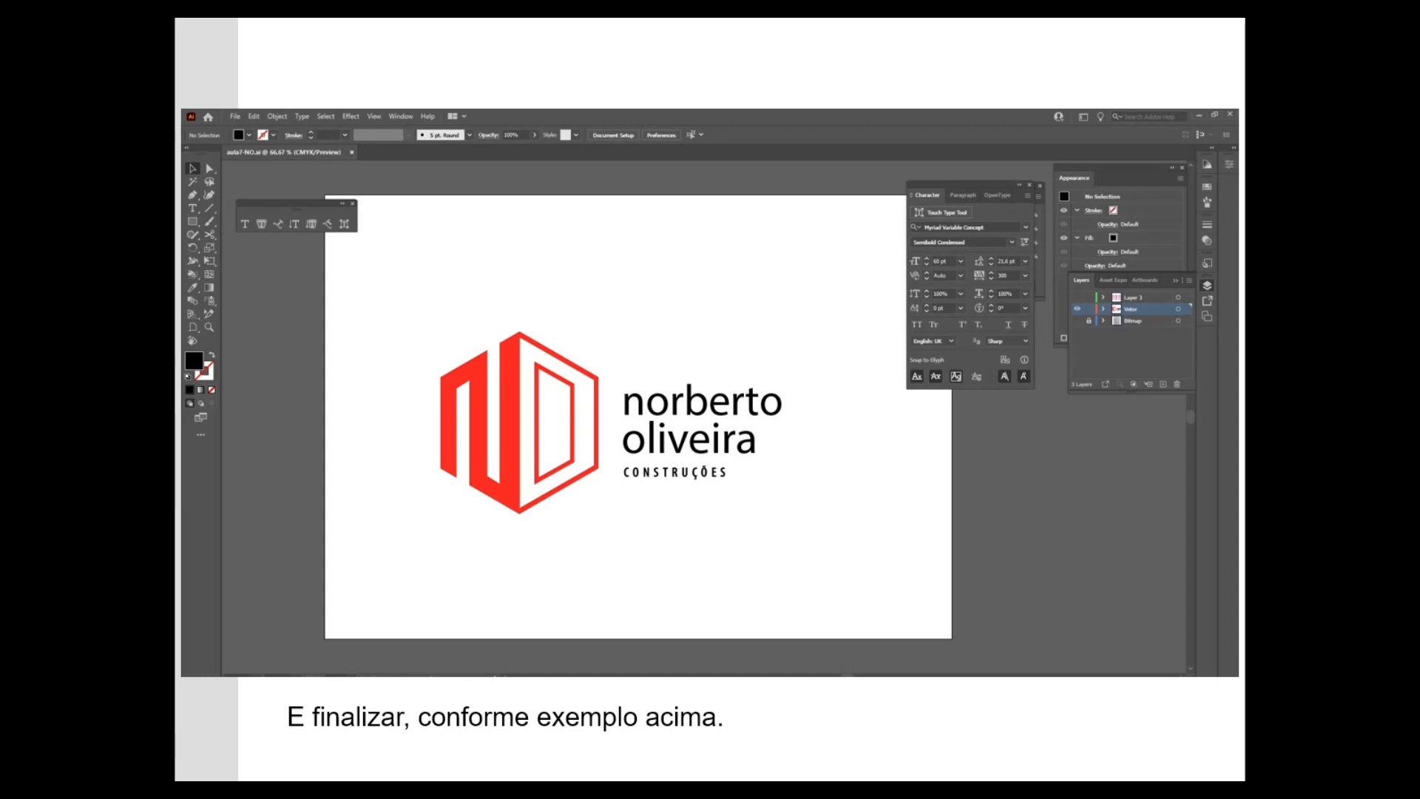
# Exit the PowerPoint slideshow and switch to the blank Untitled-1 Illustrator document.
pyautogui.press('Escape')
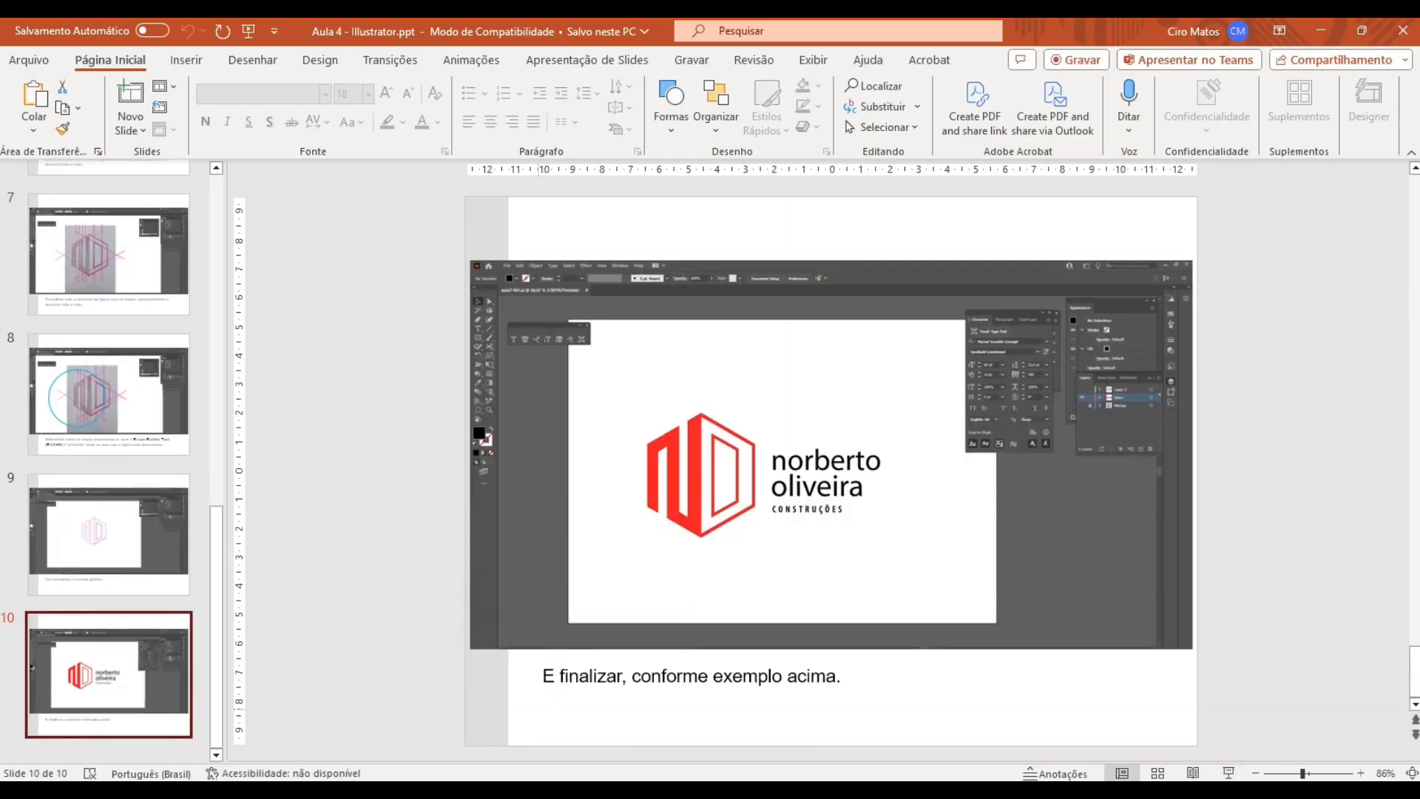
pyautogui.hotkey('alt', 'Tab')
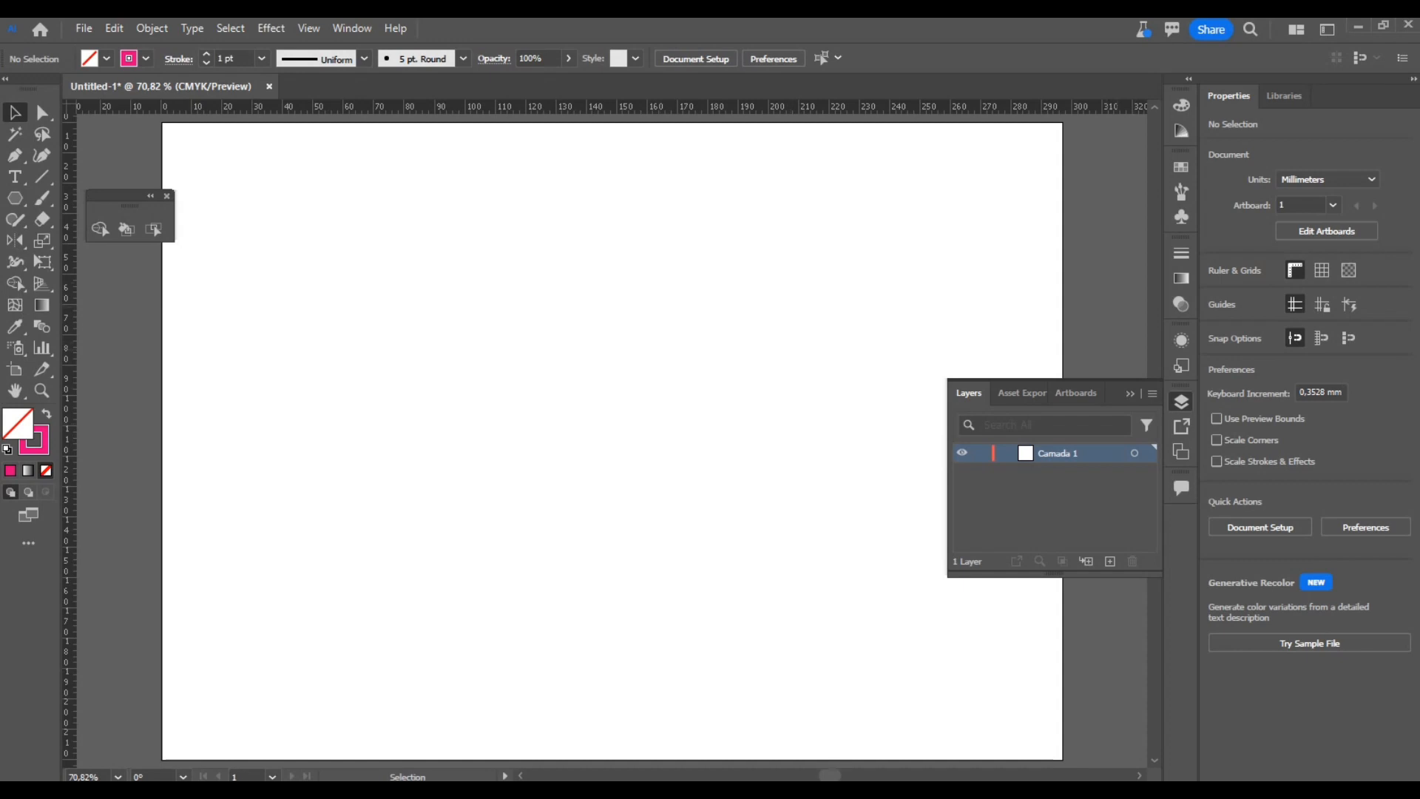
# Rename the existing layer Camada 1 to 'Bitmap'.
pyautogui.doubleClick(1057, 453)
pyautogui.write('Bitmap')
pyautogui.press('Return')
# Add a new layer named 'Vetor' above Bitmap, then make Bitmap the active layer again.
pyautogui.click(1109, 560)
pyautogui.doubleClick(1053, 452)
pyautogui.write('Vetor')
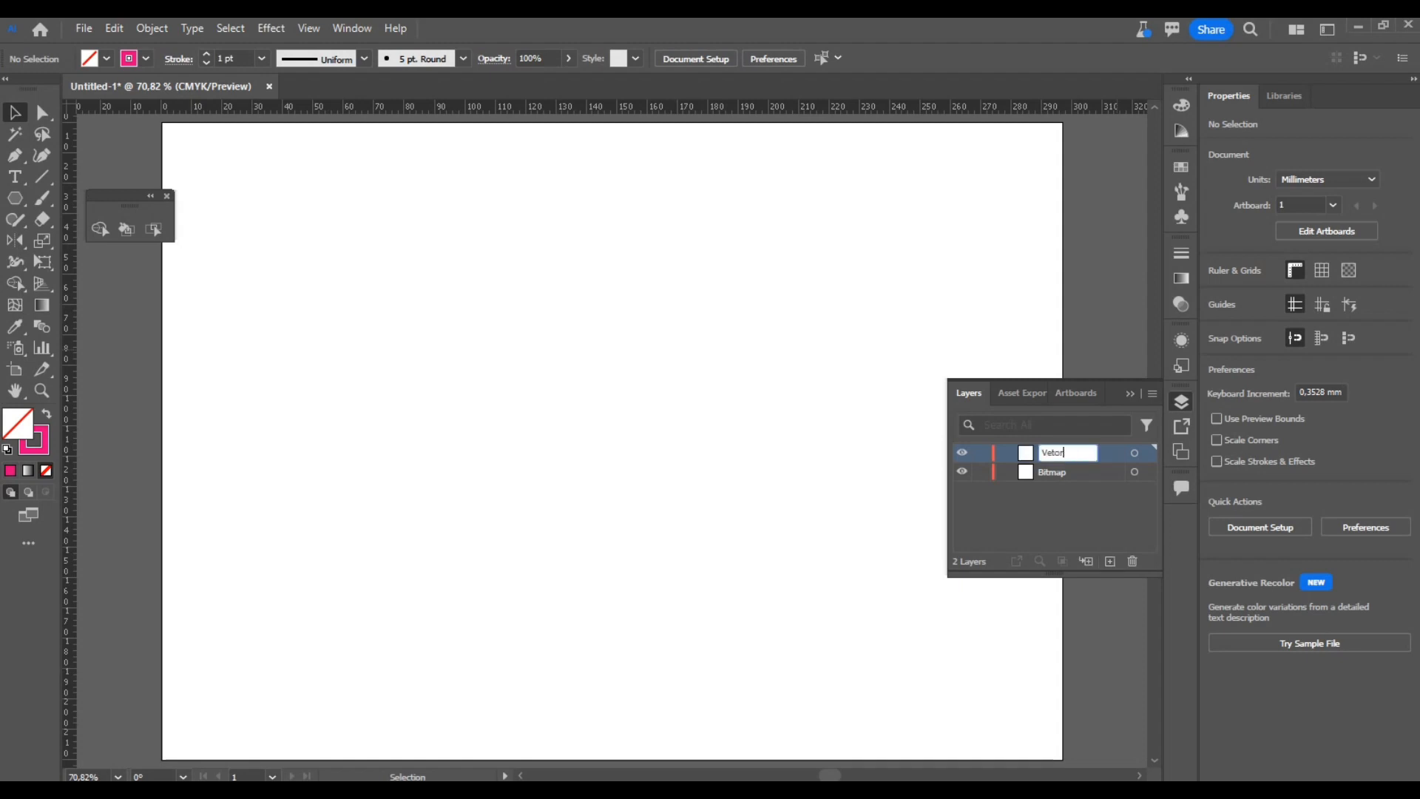
pyautogui.press('Return')
pyautogui.click(1053, 471)
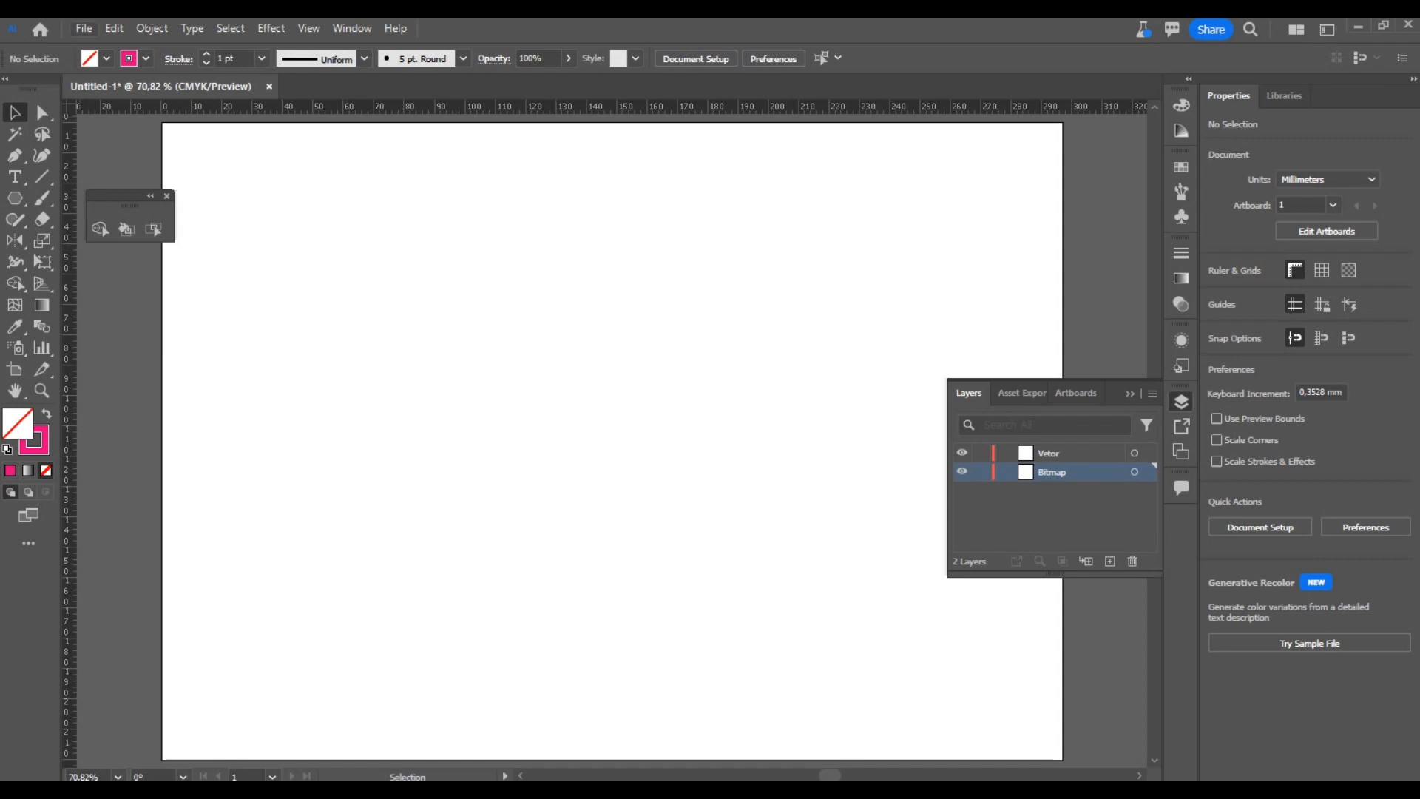
pyautogui.hotkey('alt', 'f')
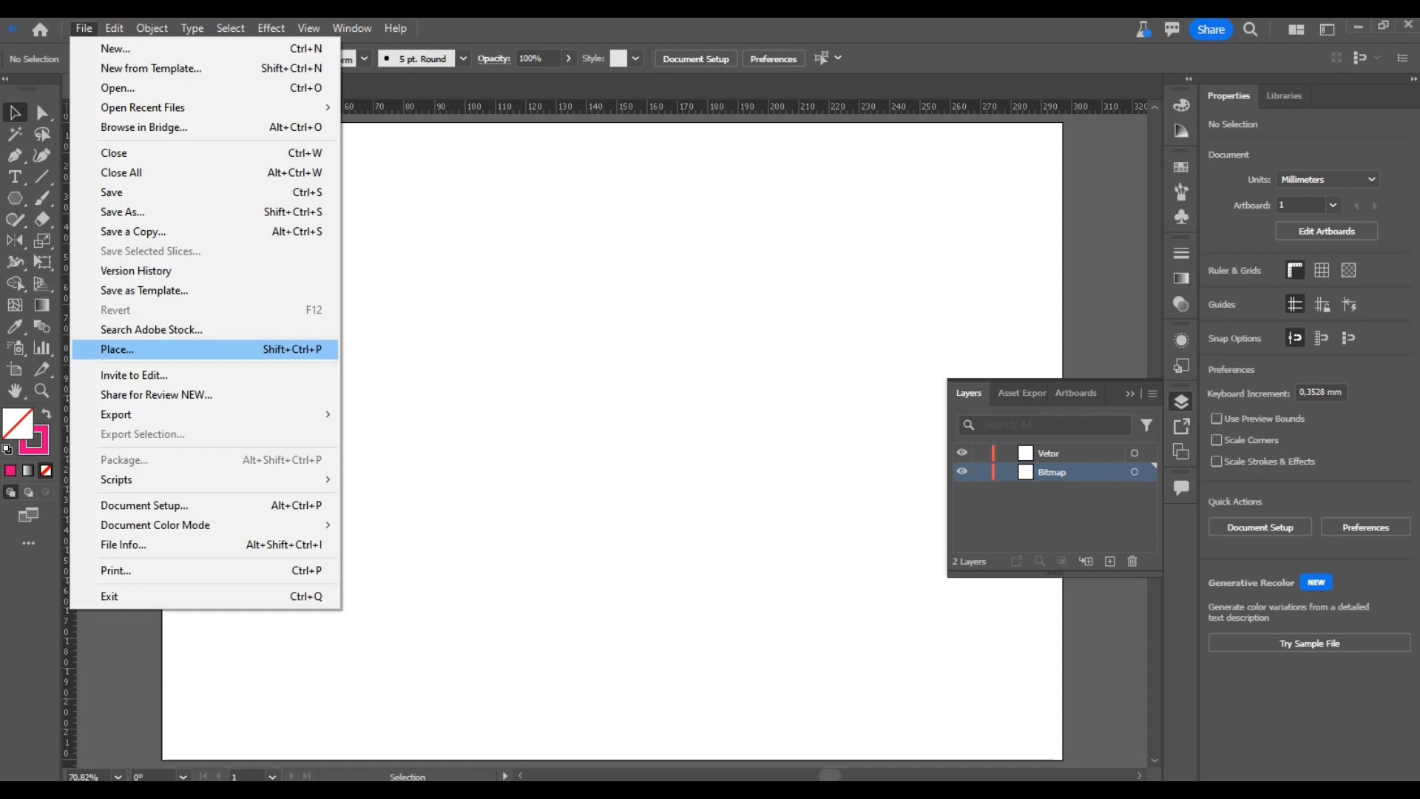
# Place logo_referencia.jpg on the artboard, sizing its frame over the page.
pyautogui.press('Return')
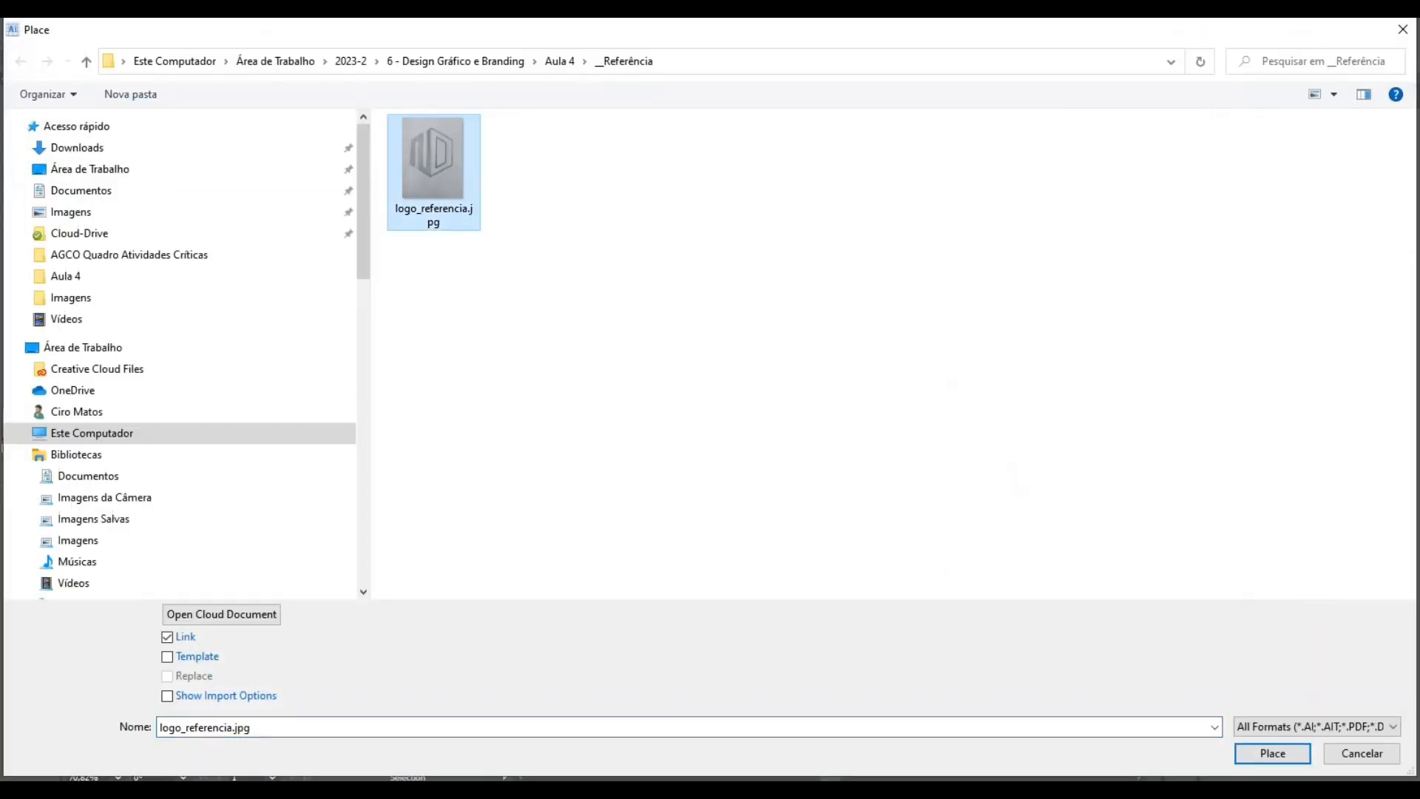
pyautogui.press('Return')
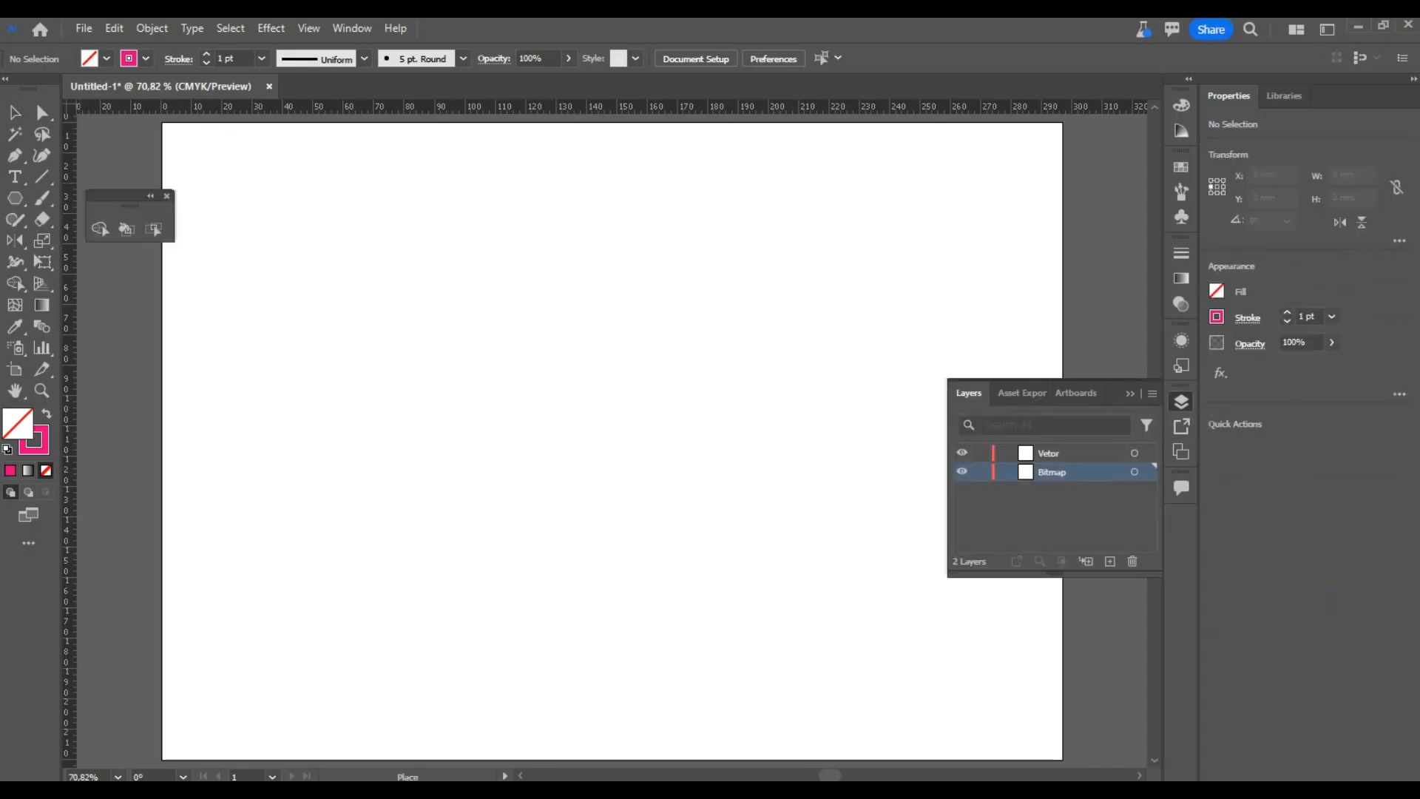
pyautogui.moveTo(429, 179); pyautogui.dragTo(772, 637)
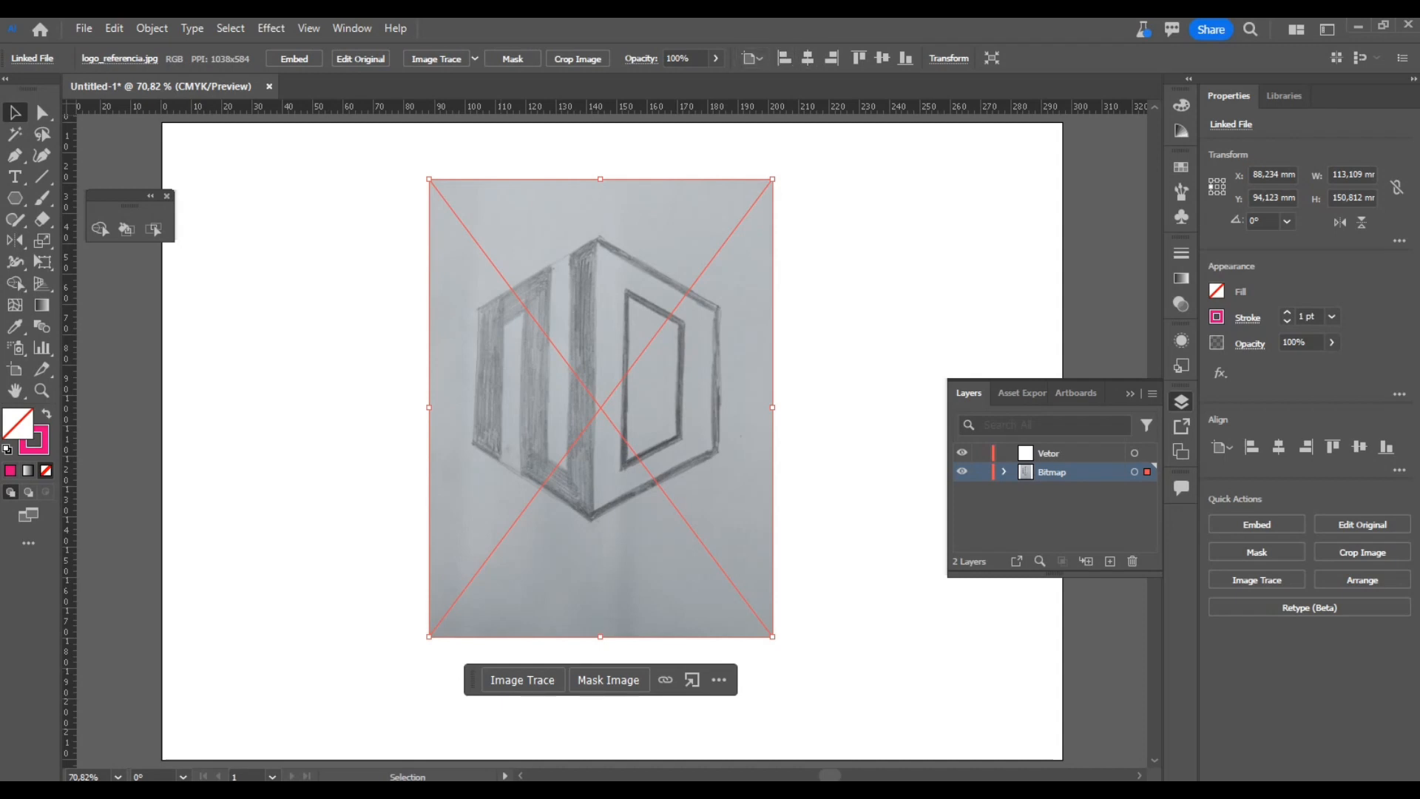
# Centre the sketch horizontally and vertically on the artboard, lock it, and zoom to 100%.
pyautogui.click(752, 57)
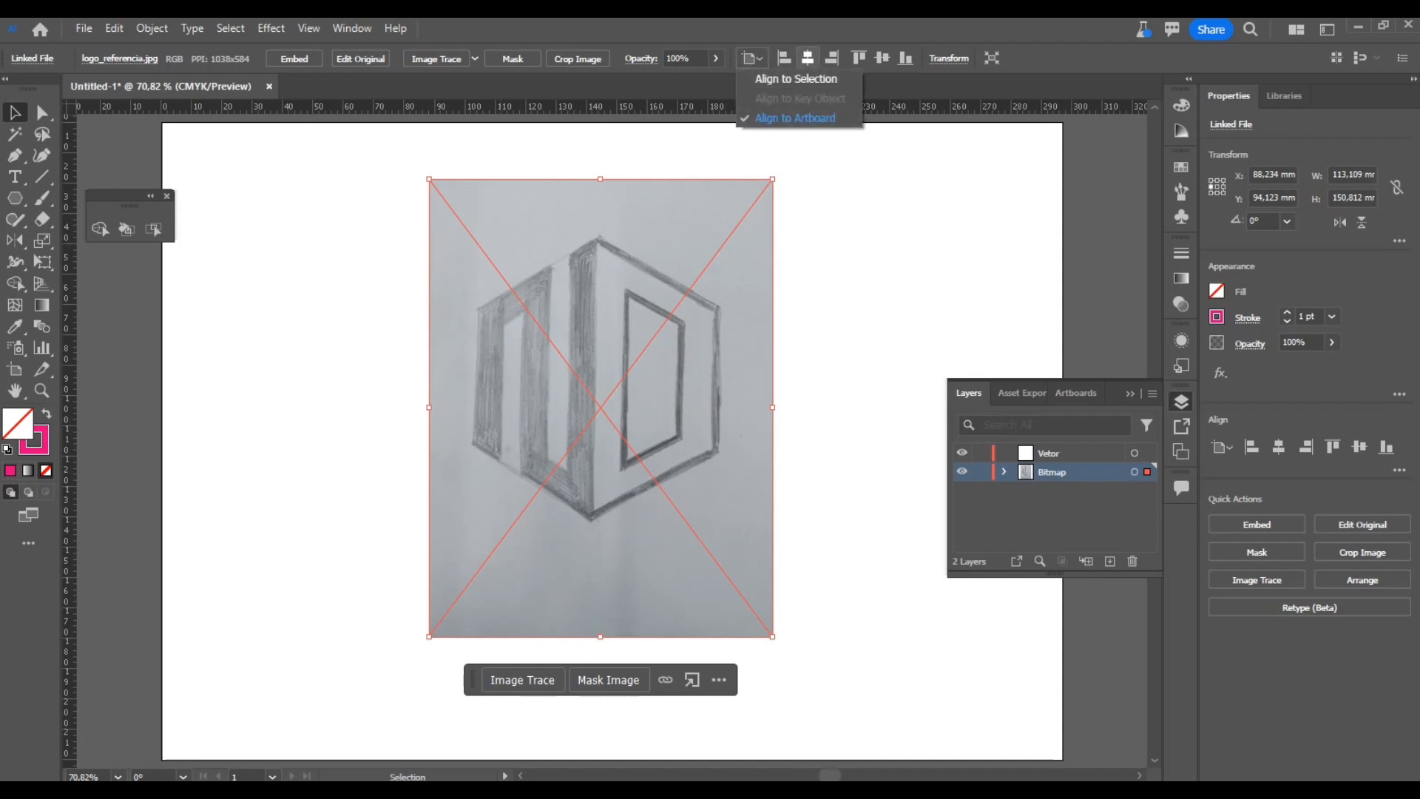
pyautogui.click(808, 57)
pyautogui.click(807, 57)
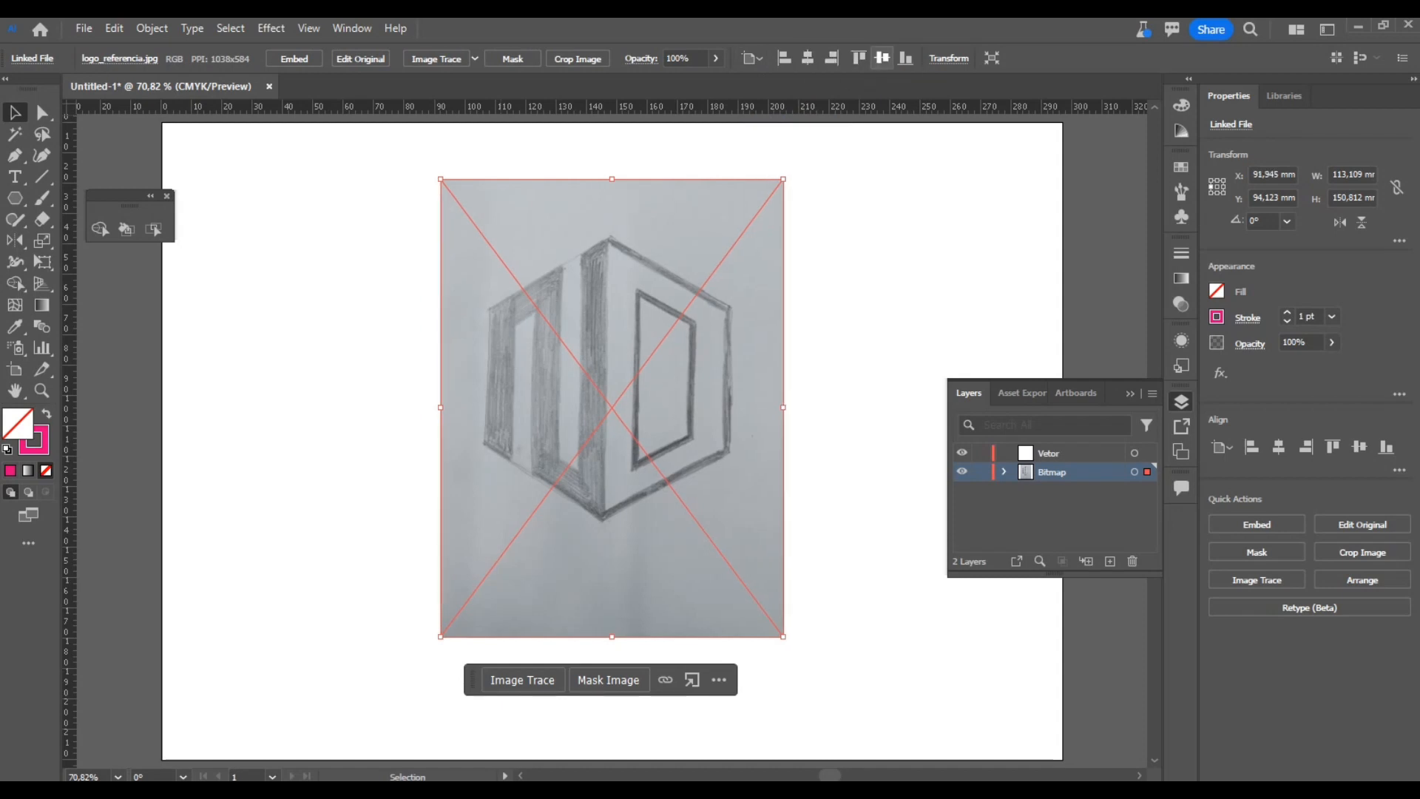
pyautogui.click(881, 58)
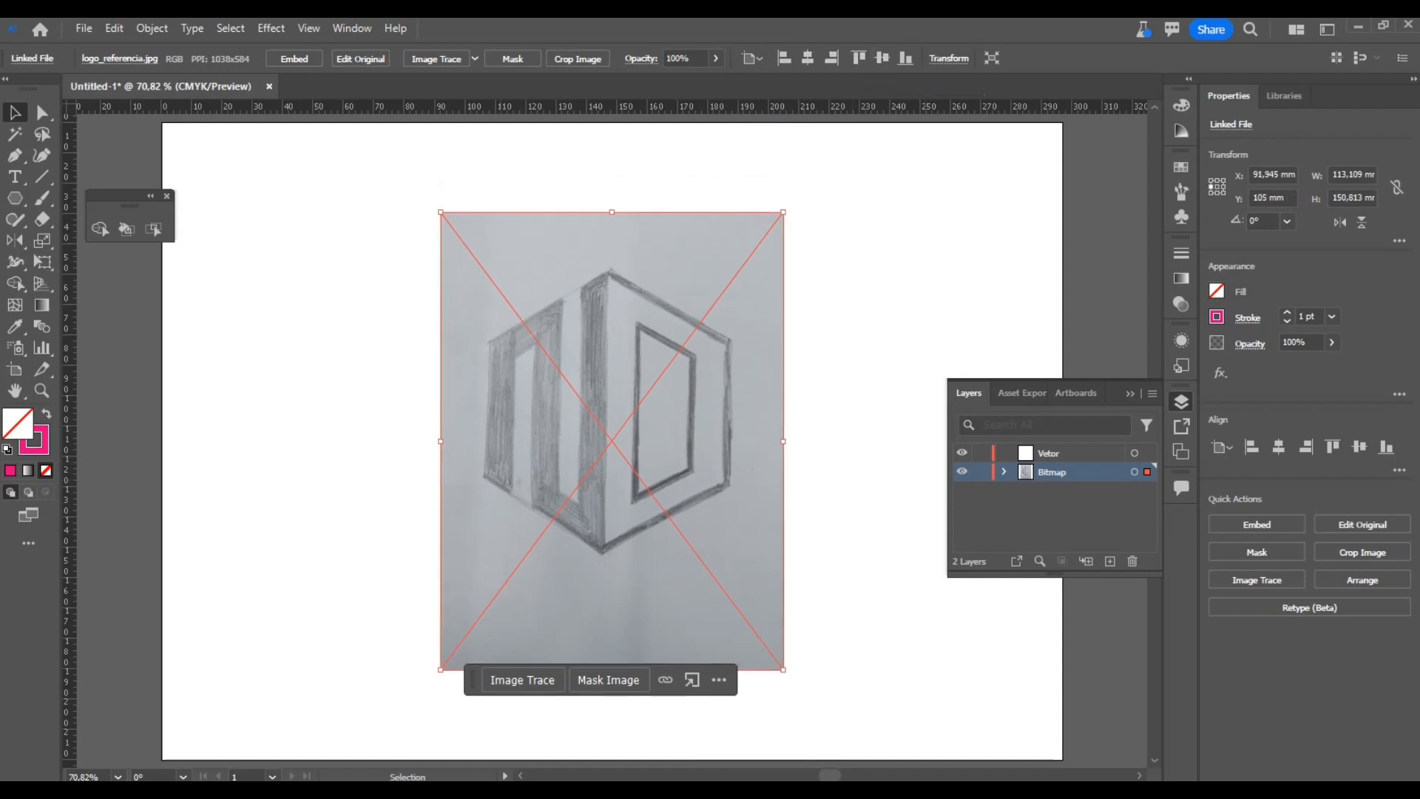
pyautogui.hotkey('ctrl', '2')
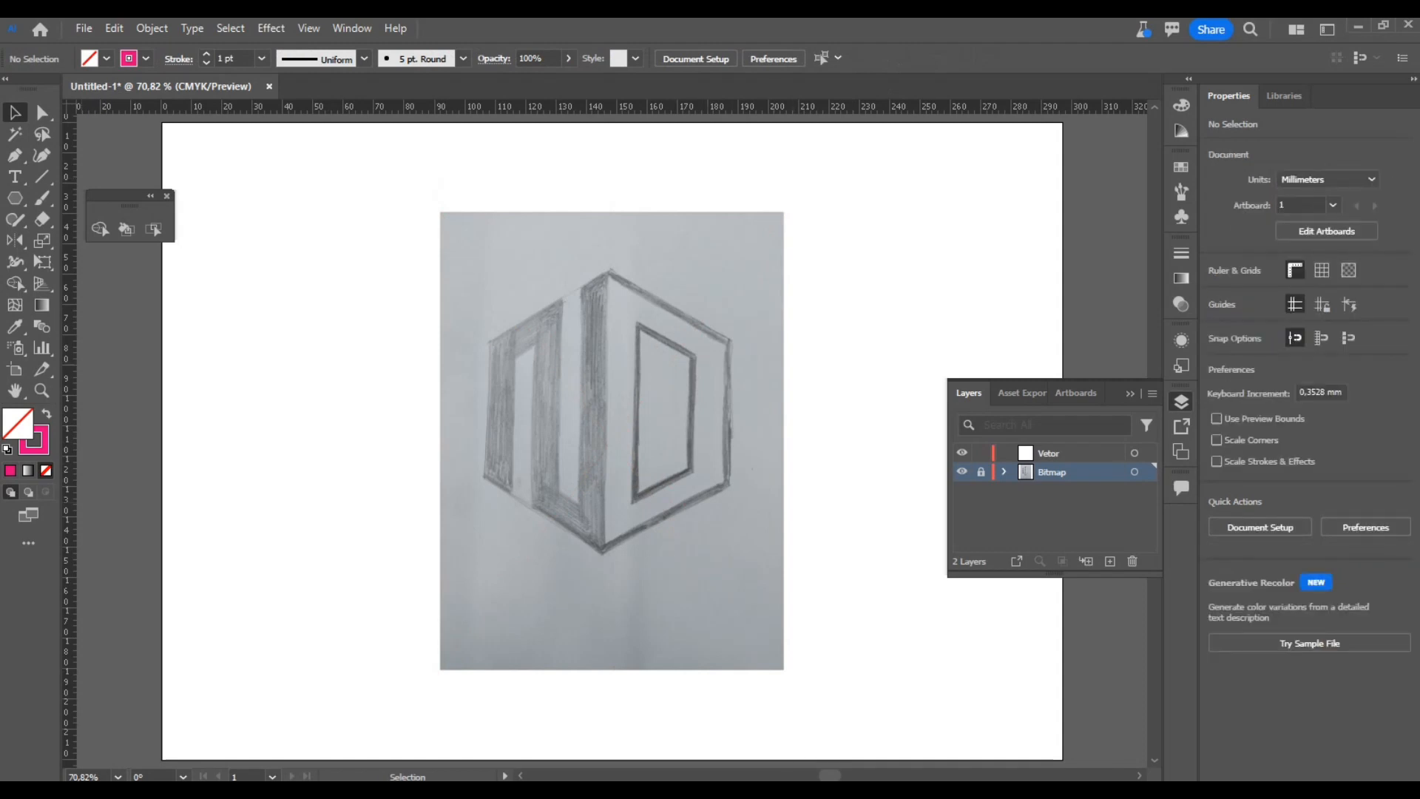
pyautogui.press('z')
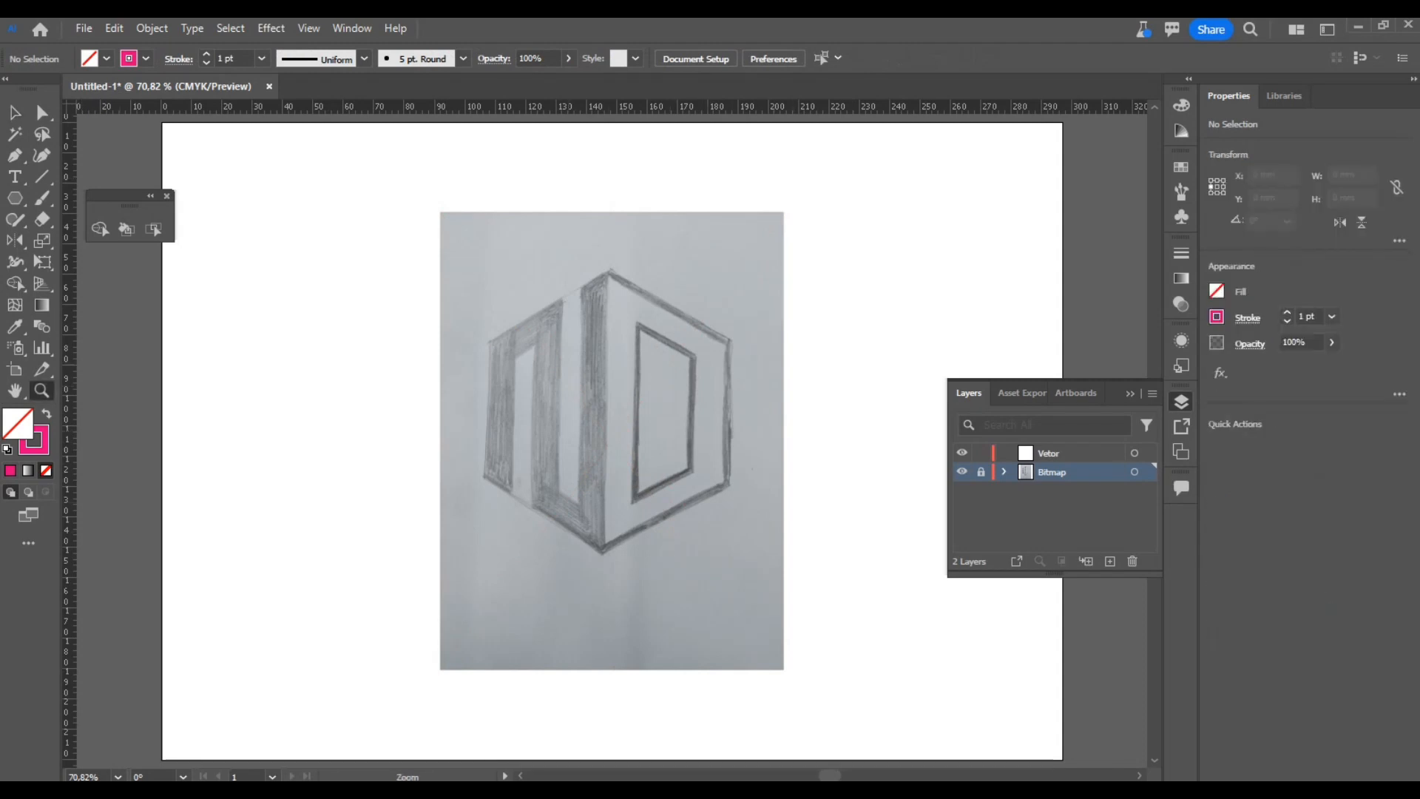
pyautogui.click(729, 391)
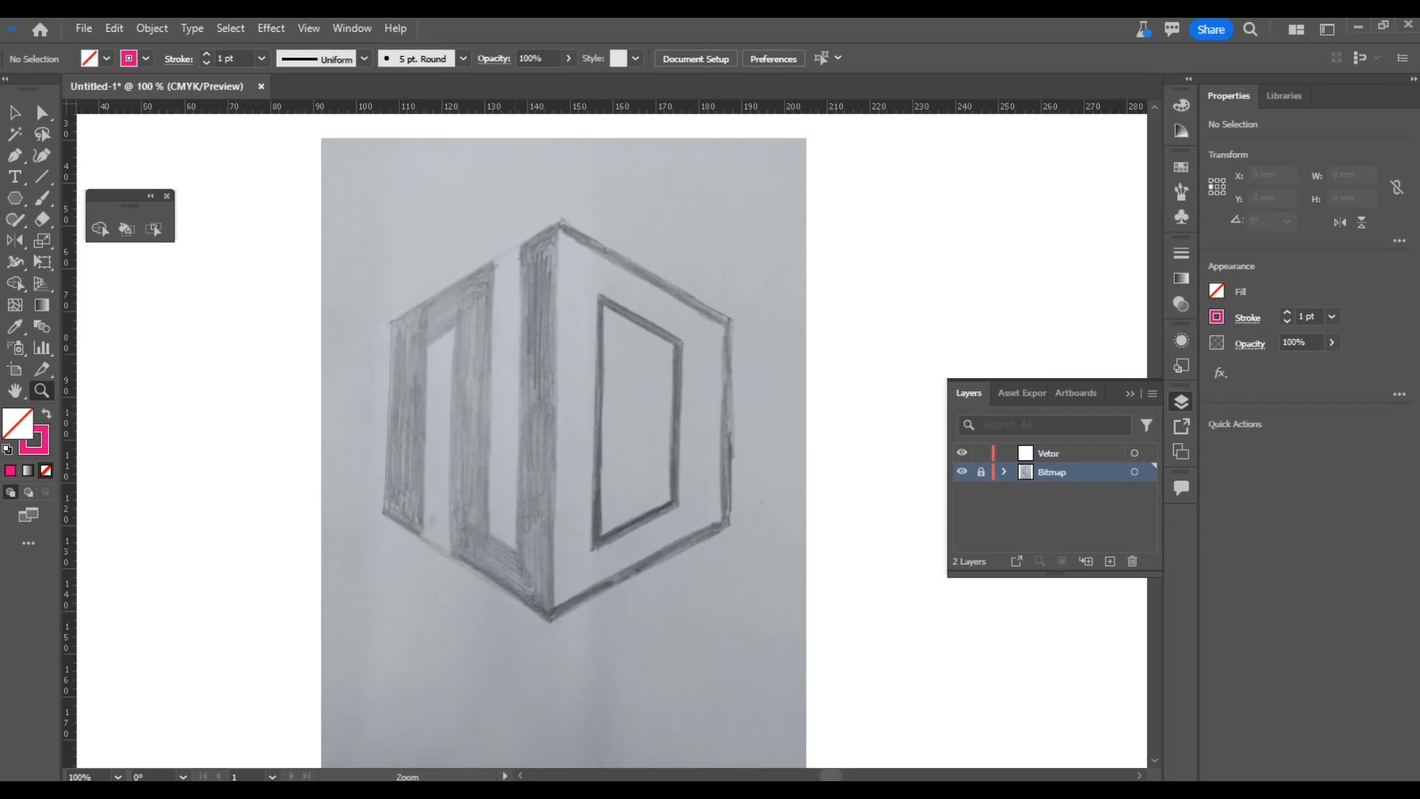
pyautogui.press('v')
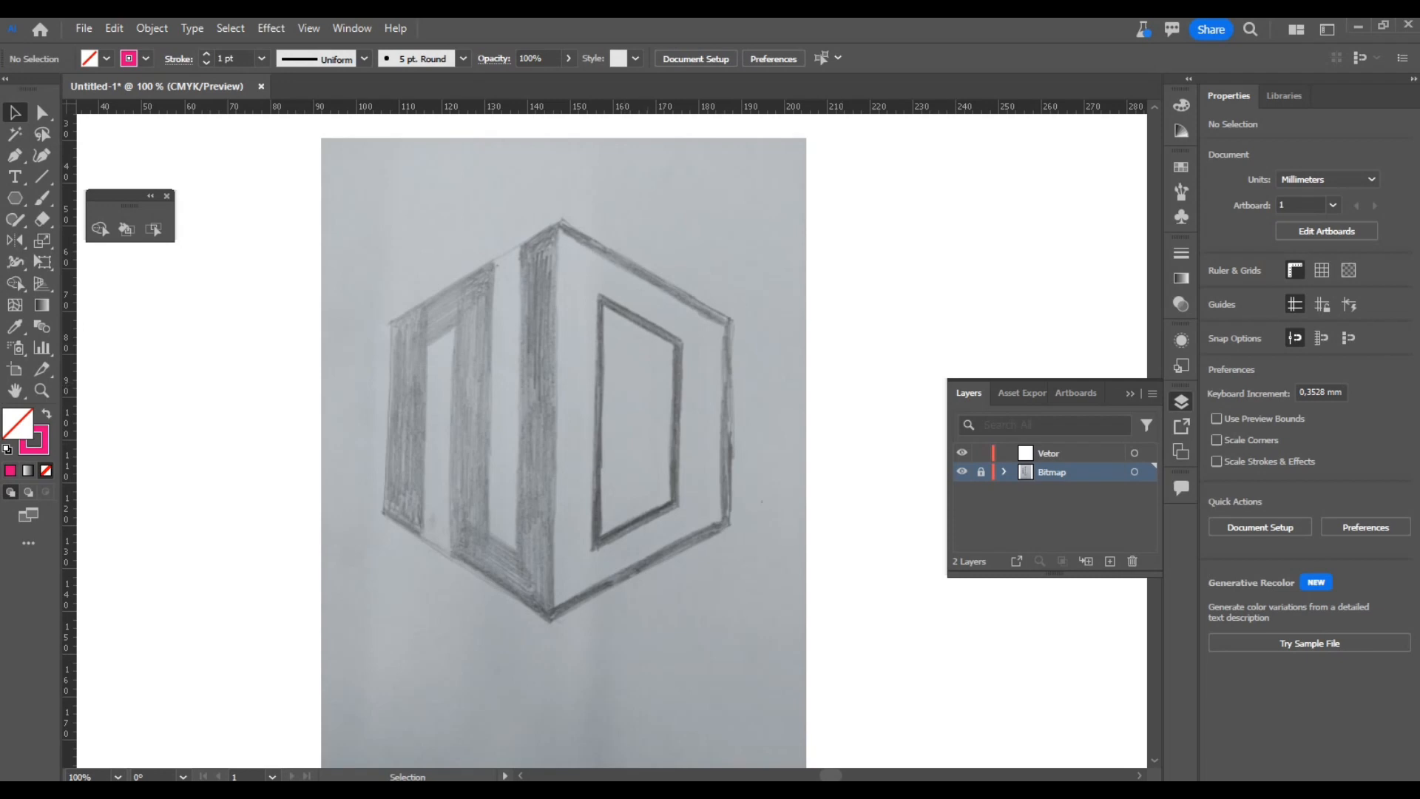
# Turn on Dim Images in the Bitmap layer options and set it to 30%.
pyautogui.doubleClick(1025, 471)
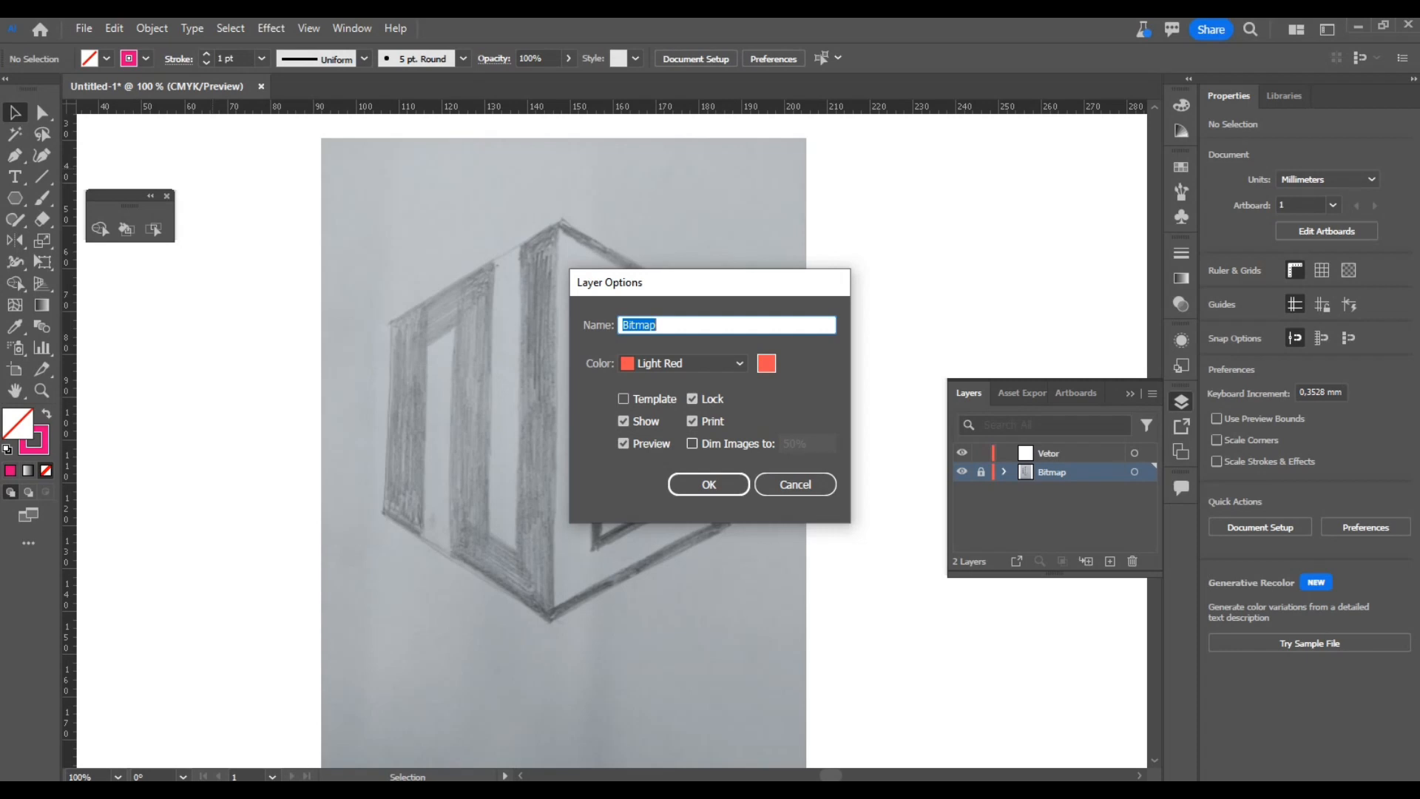
pyautogui.click(692, 444)
pyautogui.moveTo(665, 282); pyautogui.dragTo(902, 97)
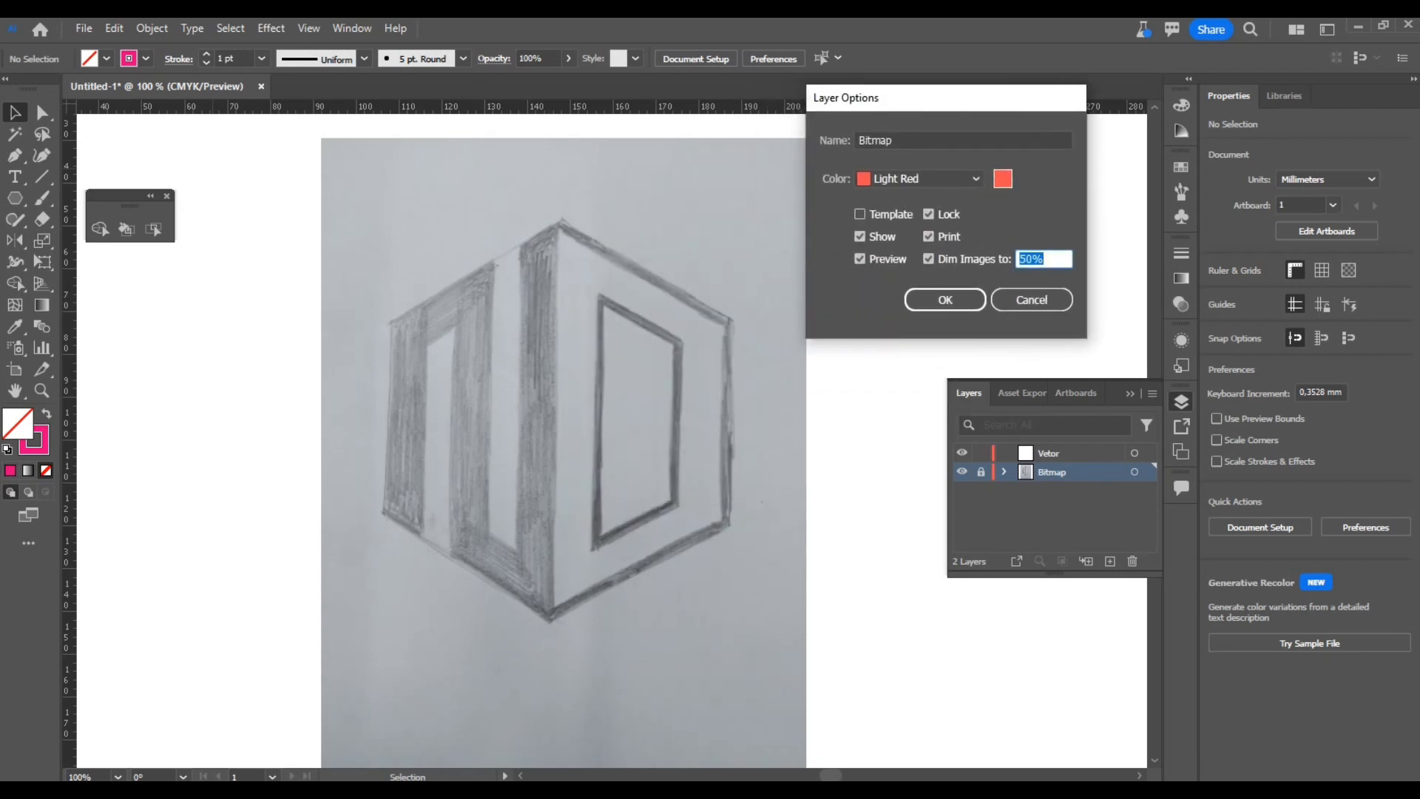
pyautogui.click(1026, 259)
pyautogui.press('BackSpace')
pyautogui.write('3')
pyautogui.click(945, 299)
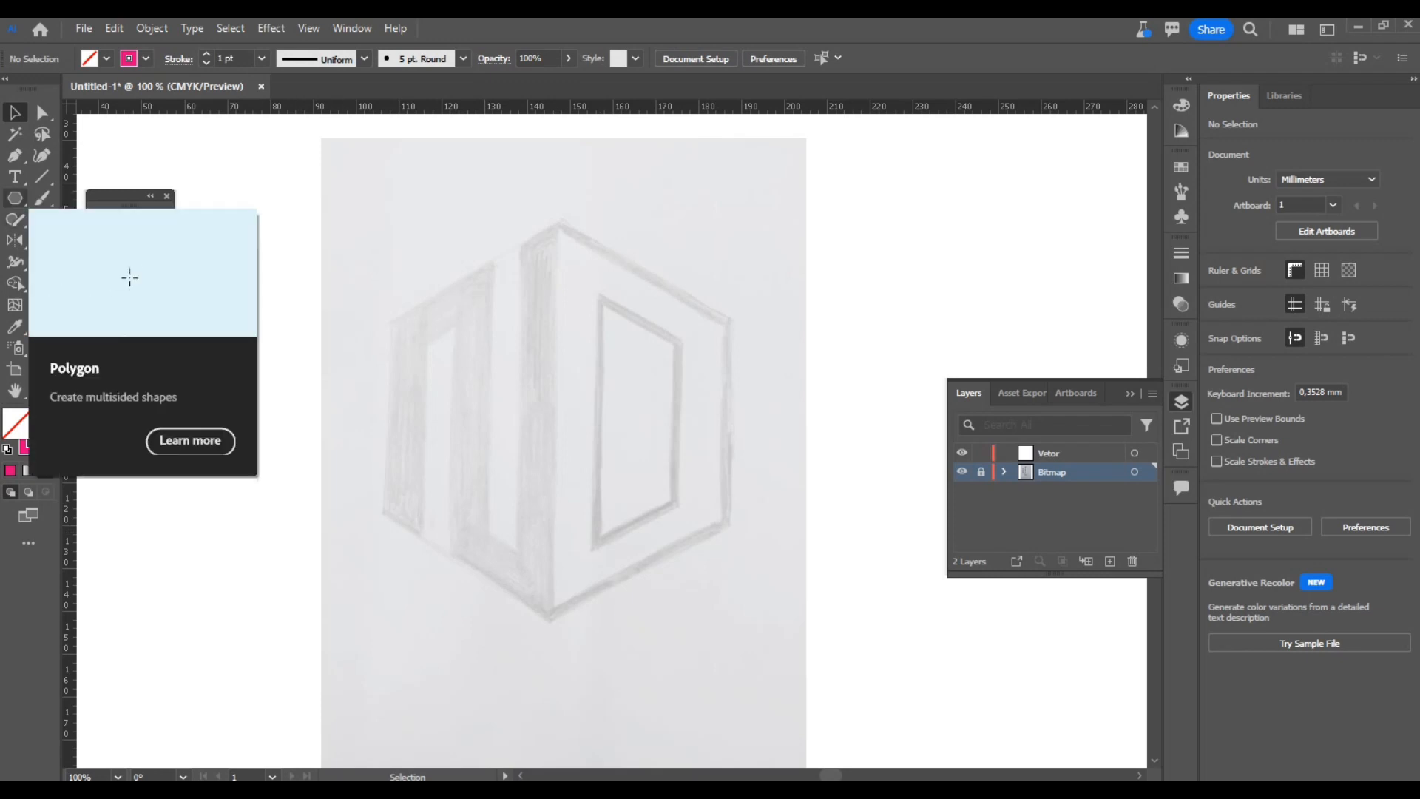
# Draw a six-sided hexagon with the Polygon tool on the Vetor layer.
pyautogui.click(15, 198)
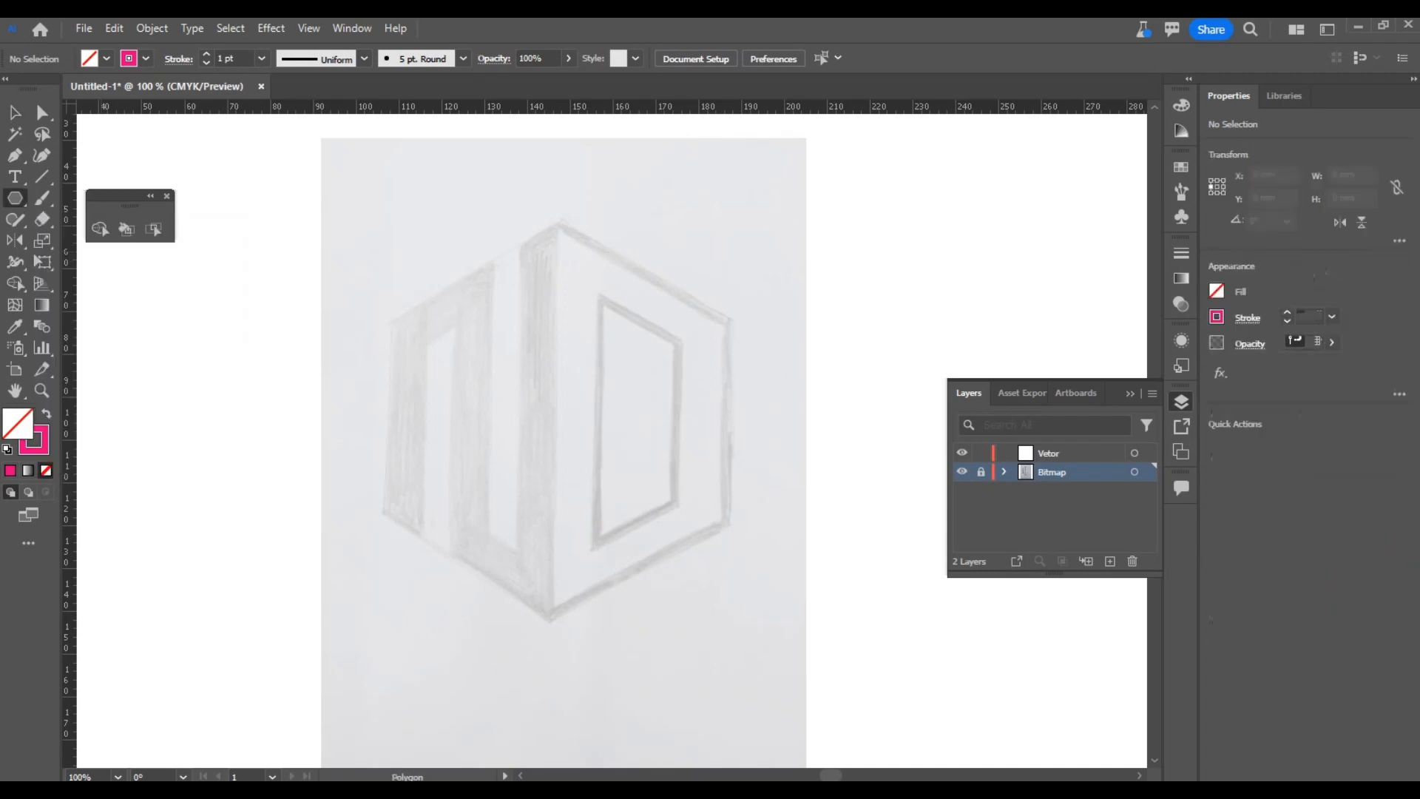
pyautogui.click(1065, 453)
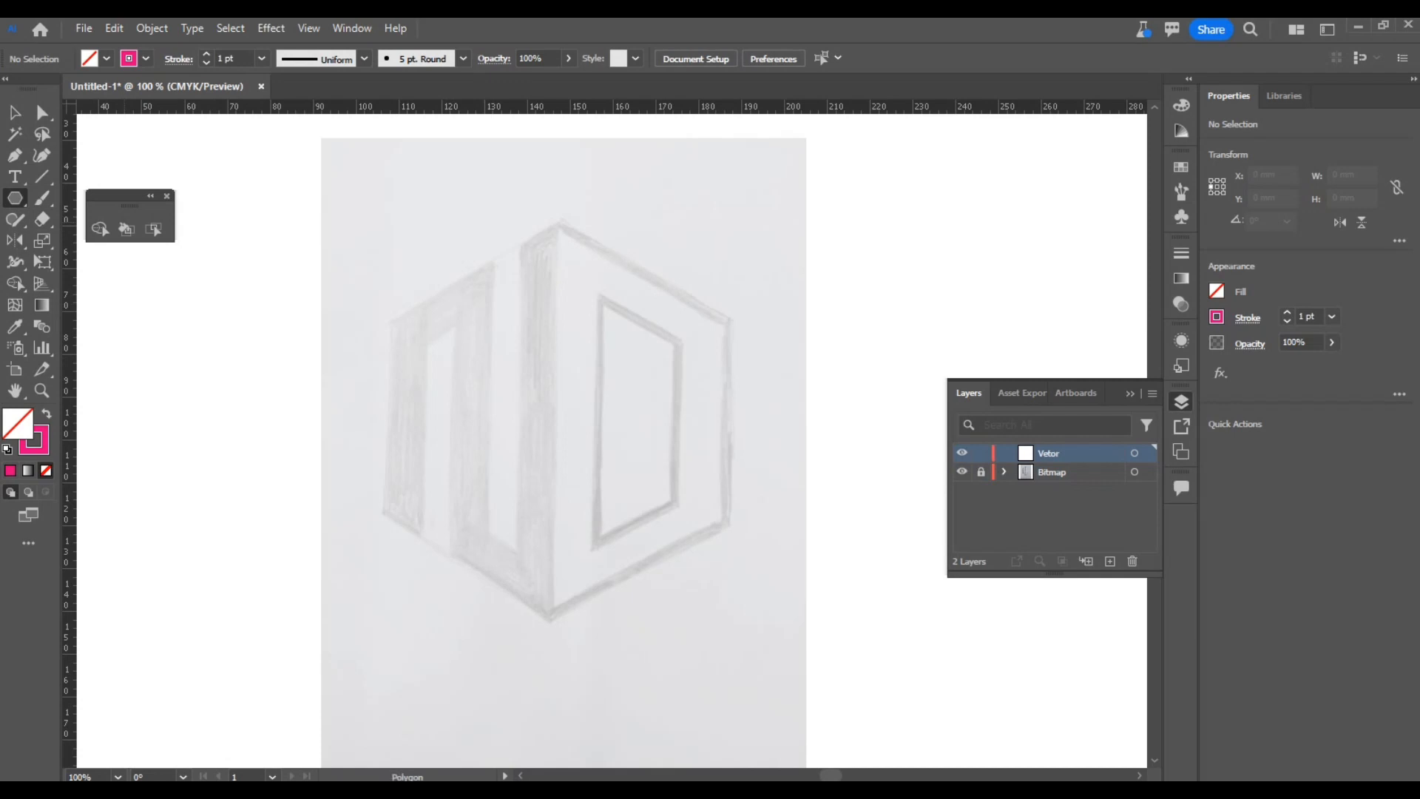
pyautogui.click(558, 420)
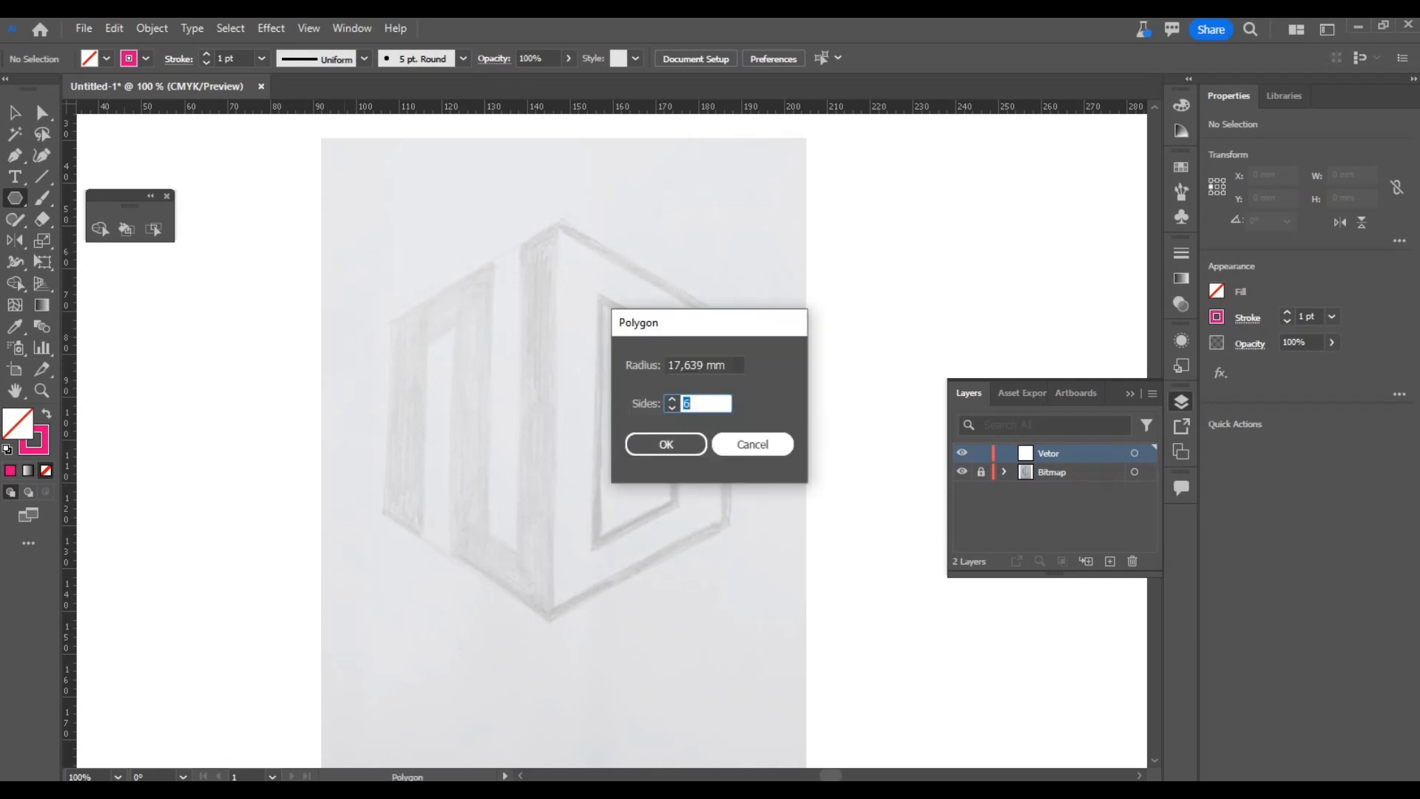
pyautogui.click(665, 443)
# Rotate the hexagon 90° and stretch it to the sketch's top, bottom, left and right edges.
pyautogui.press('v')
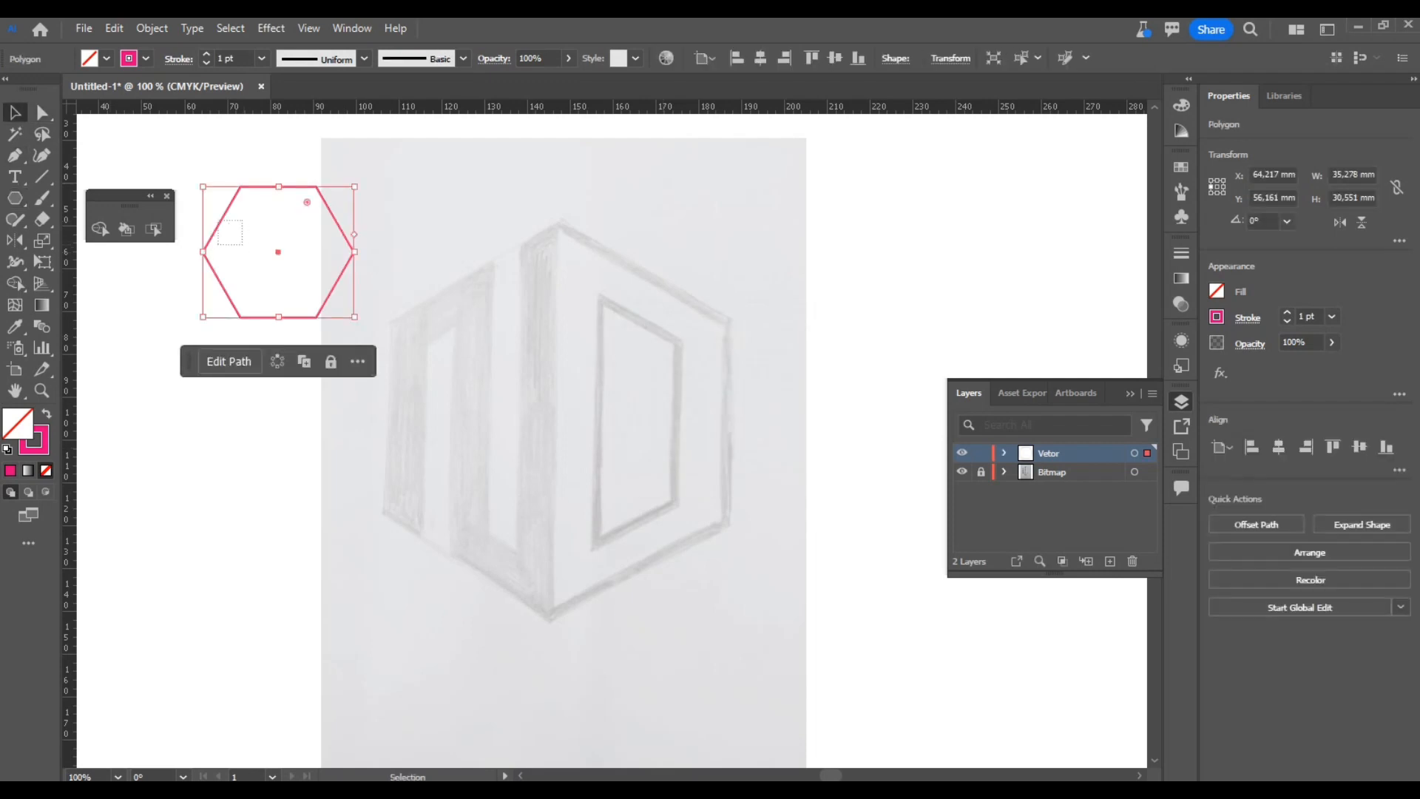
pyautogui.moveTo(230, 235); pyautogui.dragTo(445, 403)
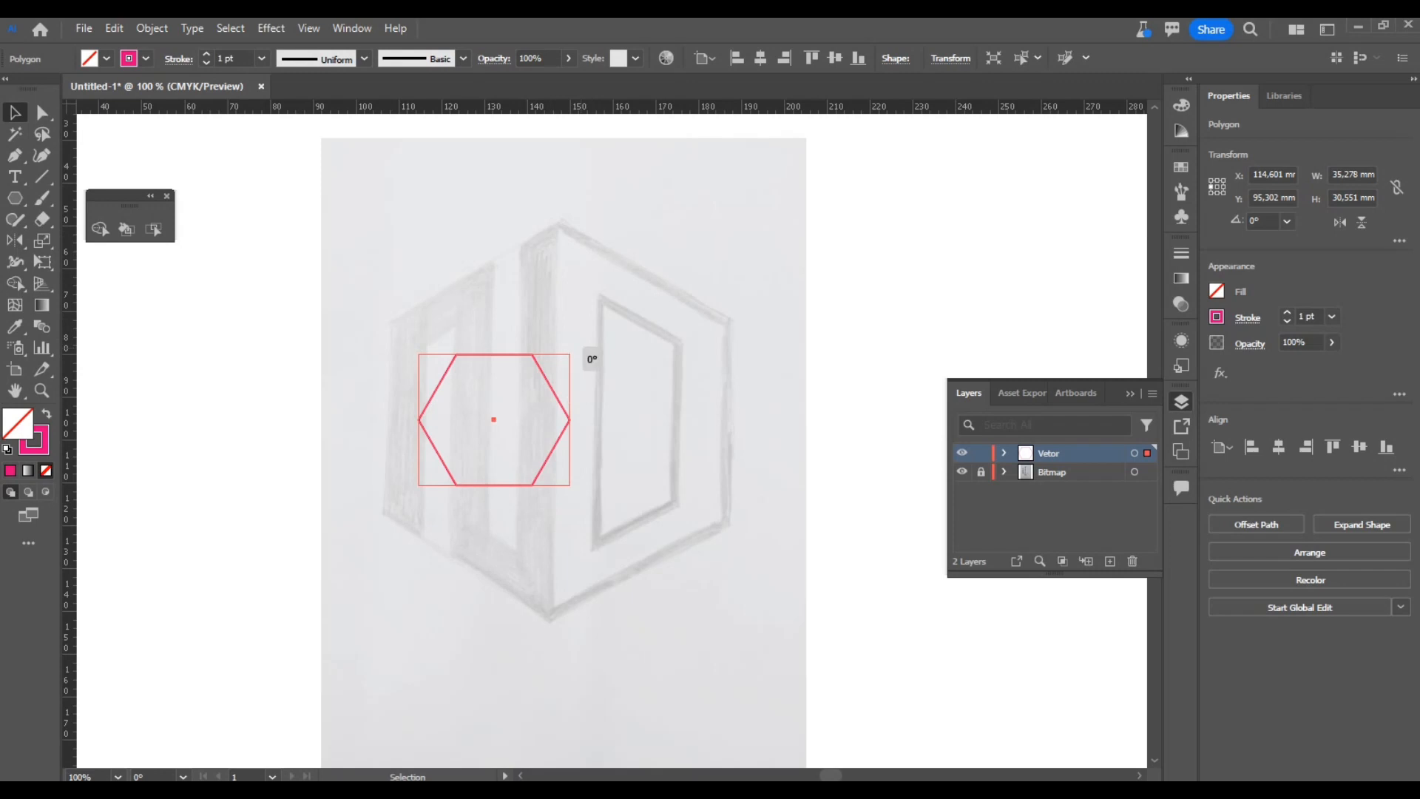
pyautogui.moveTo(590, 355); pyautogui.dragTo(452, 348)
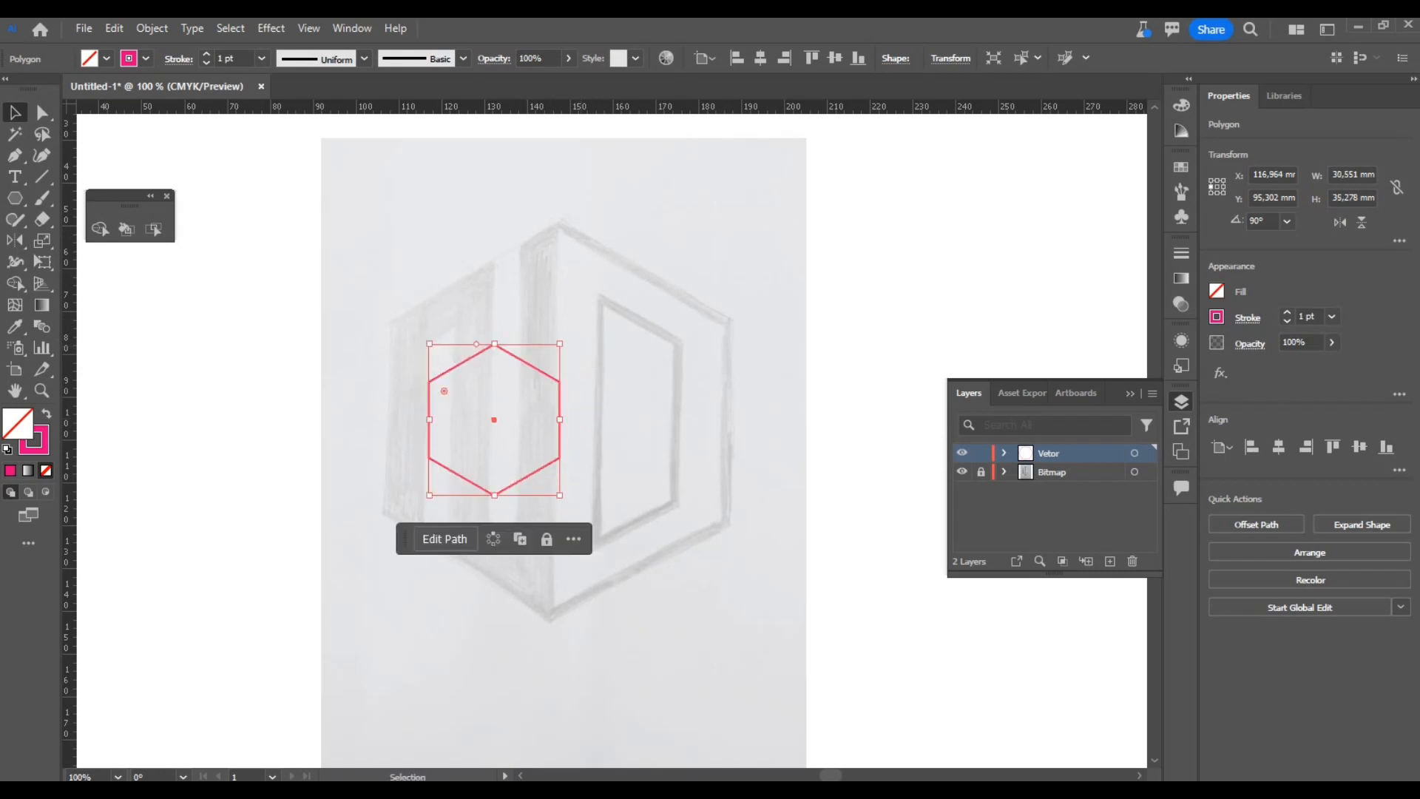
pyautogui.hotkey('ctrl', 'shift', 'a')
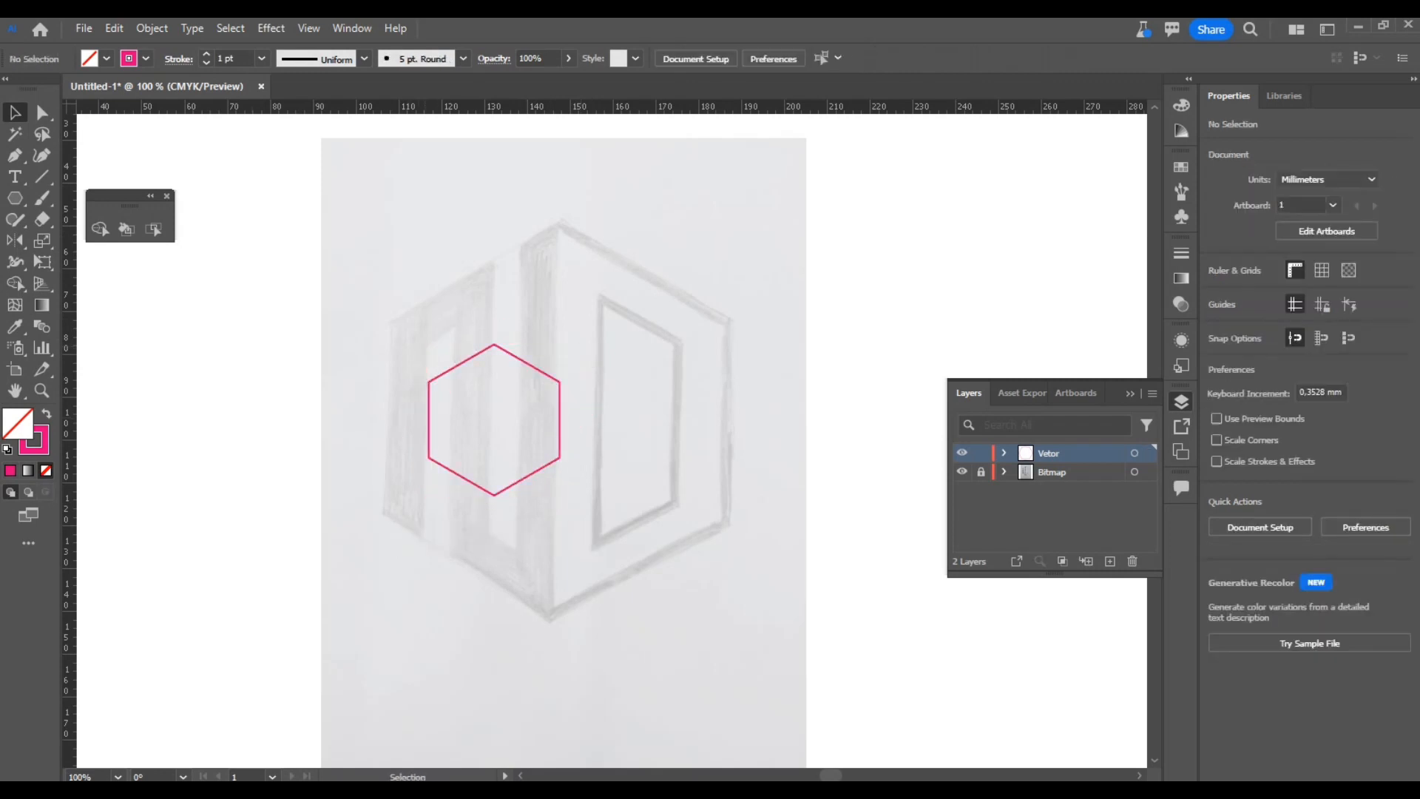
pyautogui.moveTo(494, 419); pyautogui.dragTo(557, 297)
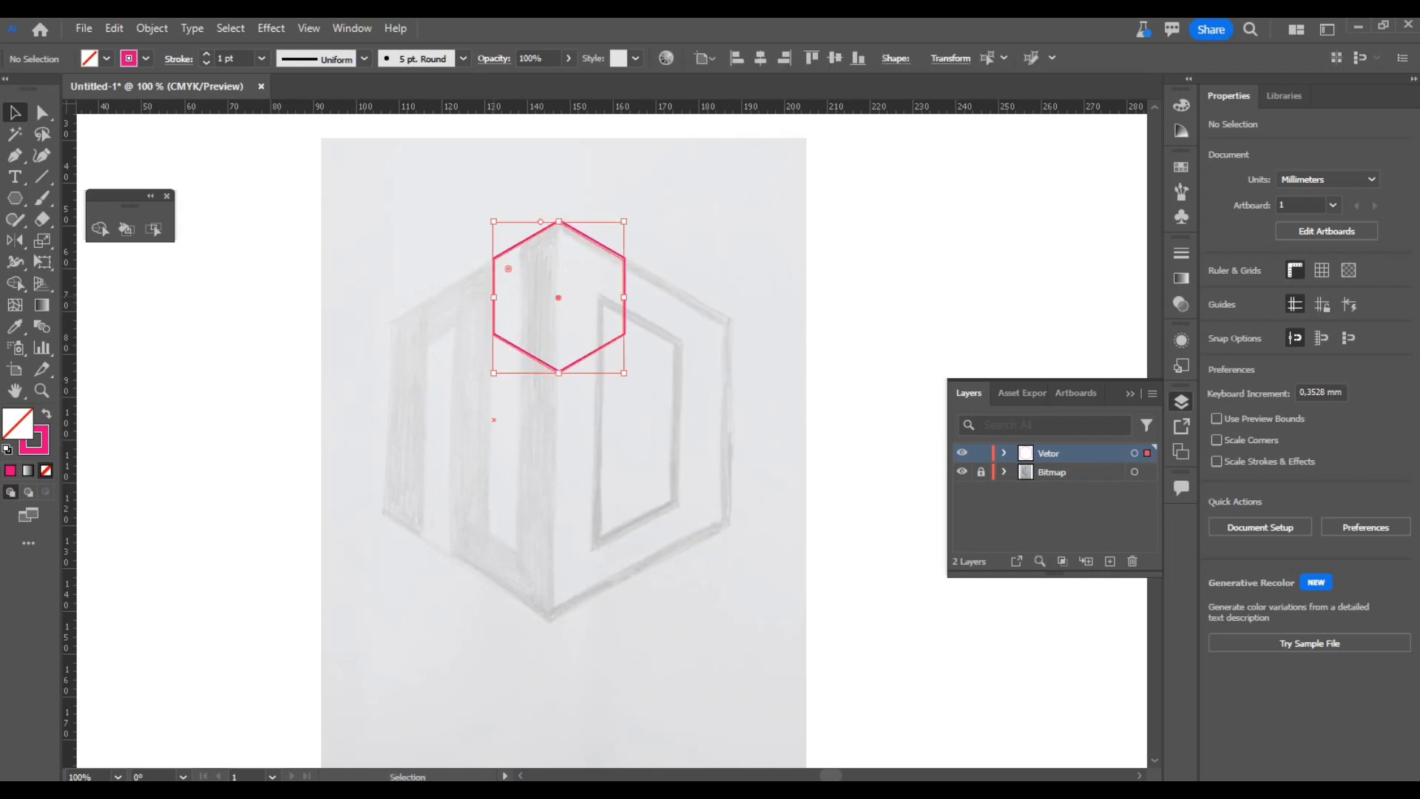
pyautogui.moveTo(559, 373); pyautogui.dragTo(558, 619)
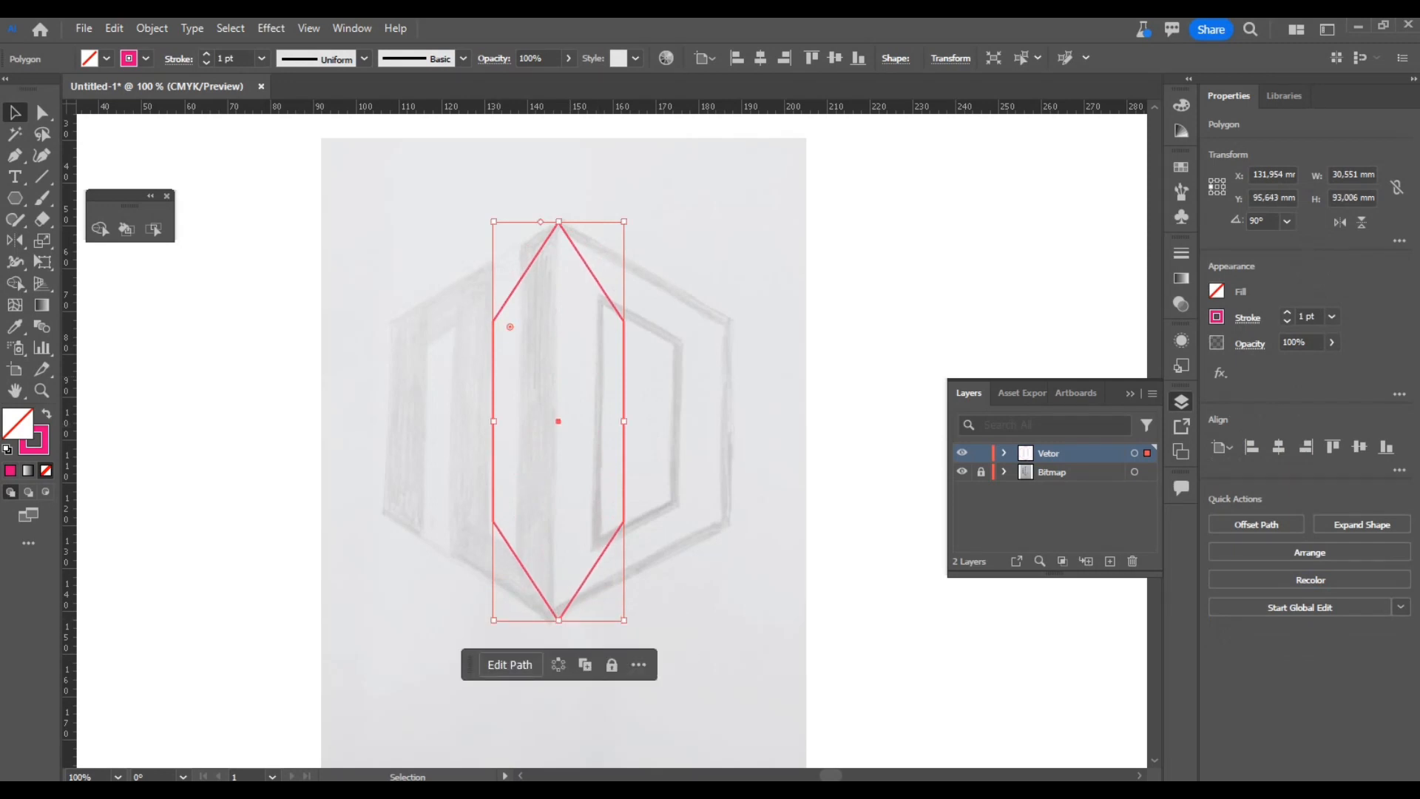
pyautogui.moveTo(493, 420); pyautogui.dragTo(393, 421)
pyautogui.moveTo(624, 420); pyautogui.dragTo(729, 421)
pyautogui.hotkey('ctrl', 'shift', 'a')
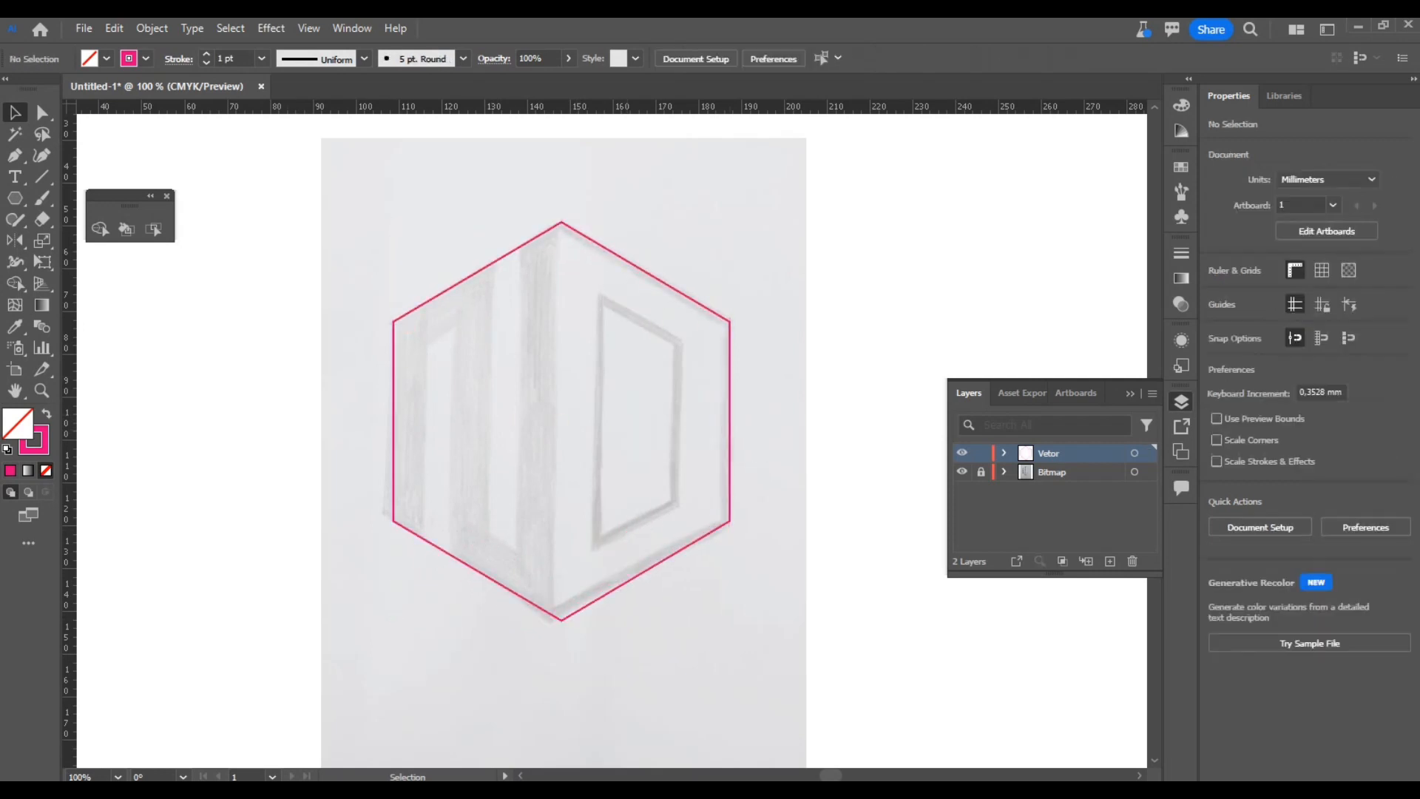
# Shift the hexagon slightly left and extend its bottom point down to the sketch.
pyautogui.press('z')
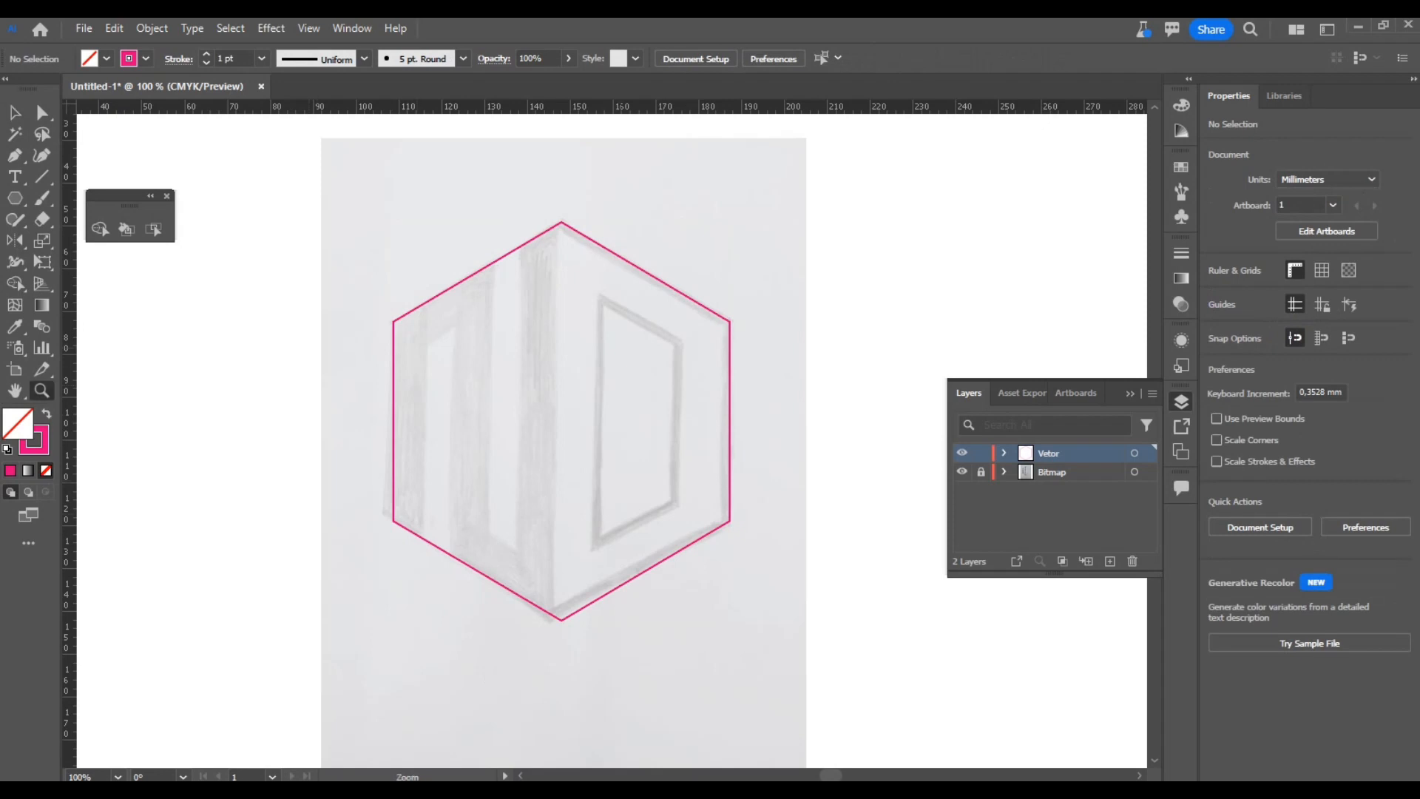
pyautogui.click(619, 557)
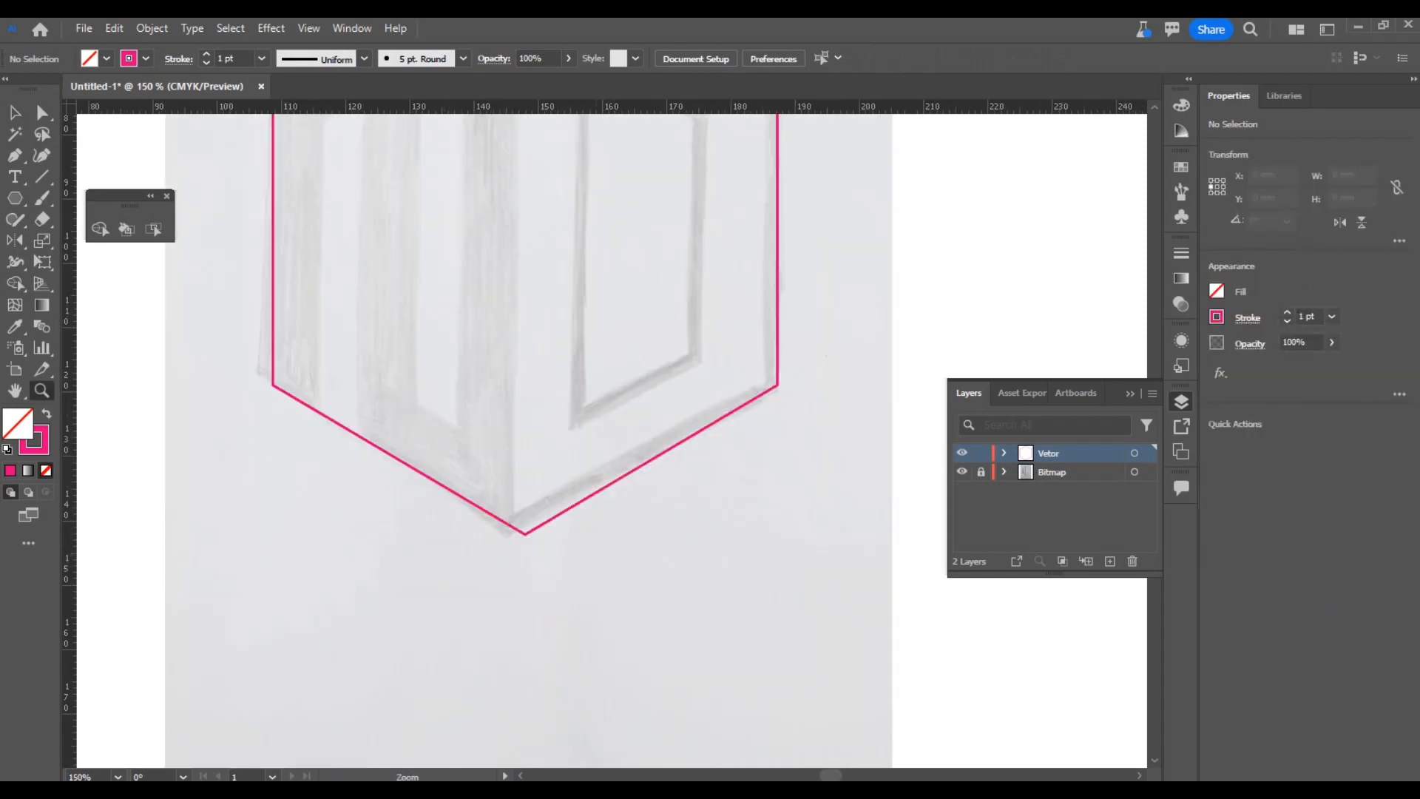
pyautogui.scroll(6, 518, 436)
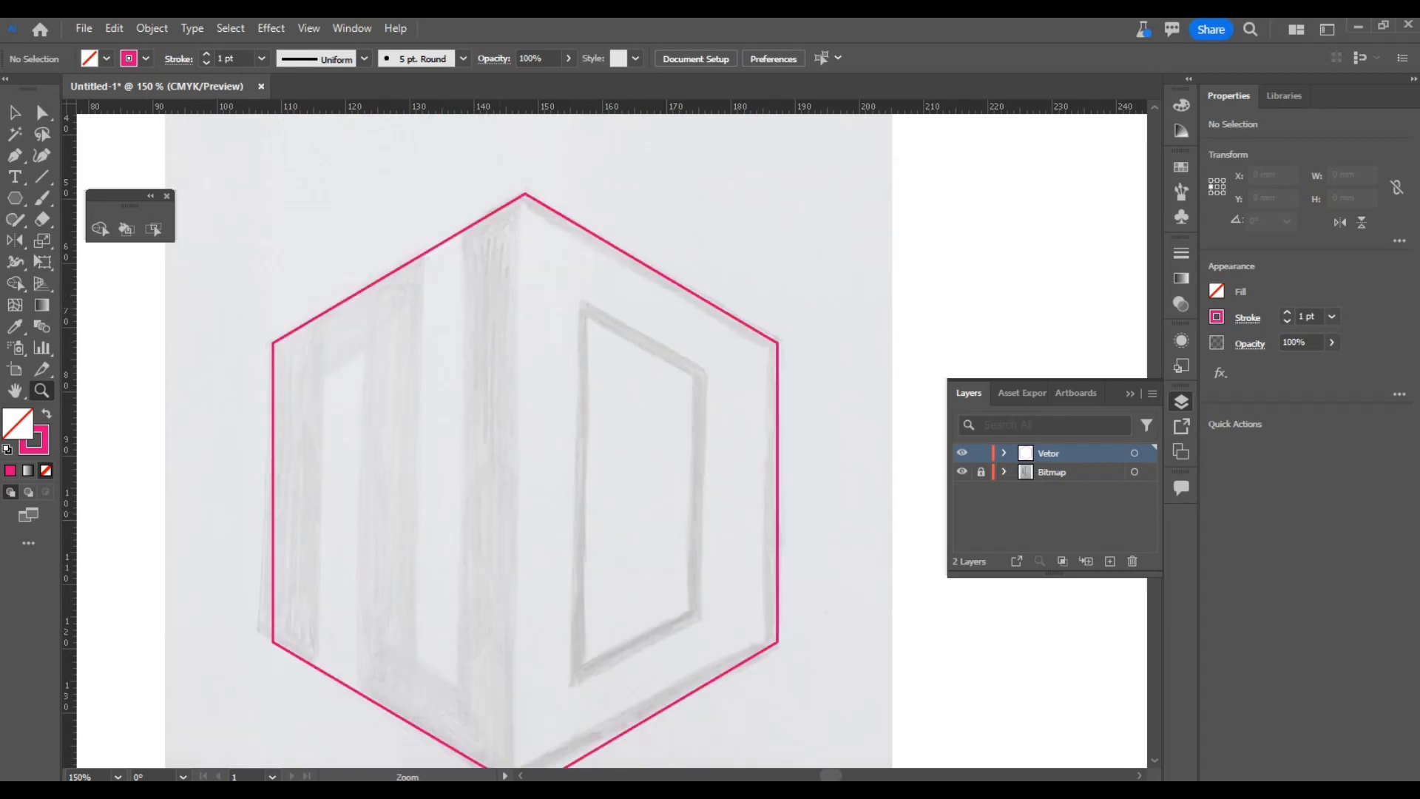
pyautogui.click(532, 326)
pyautogui.press('v')
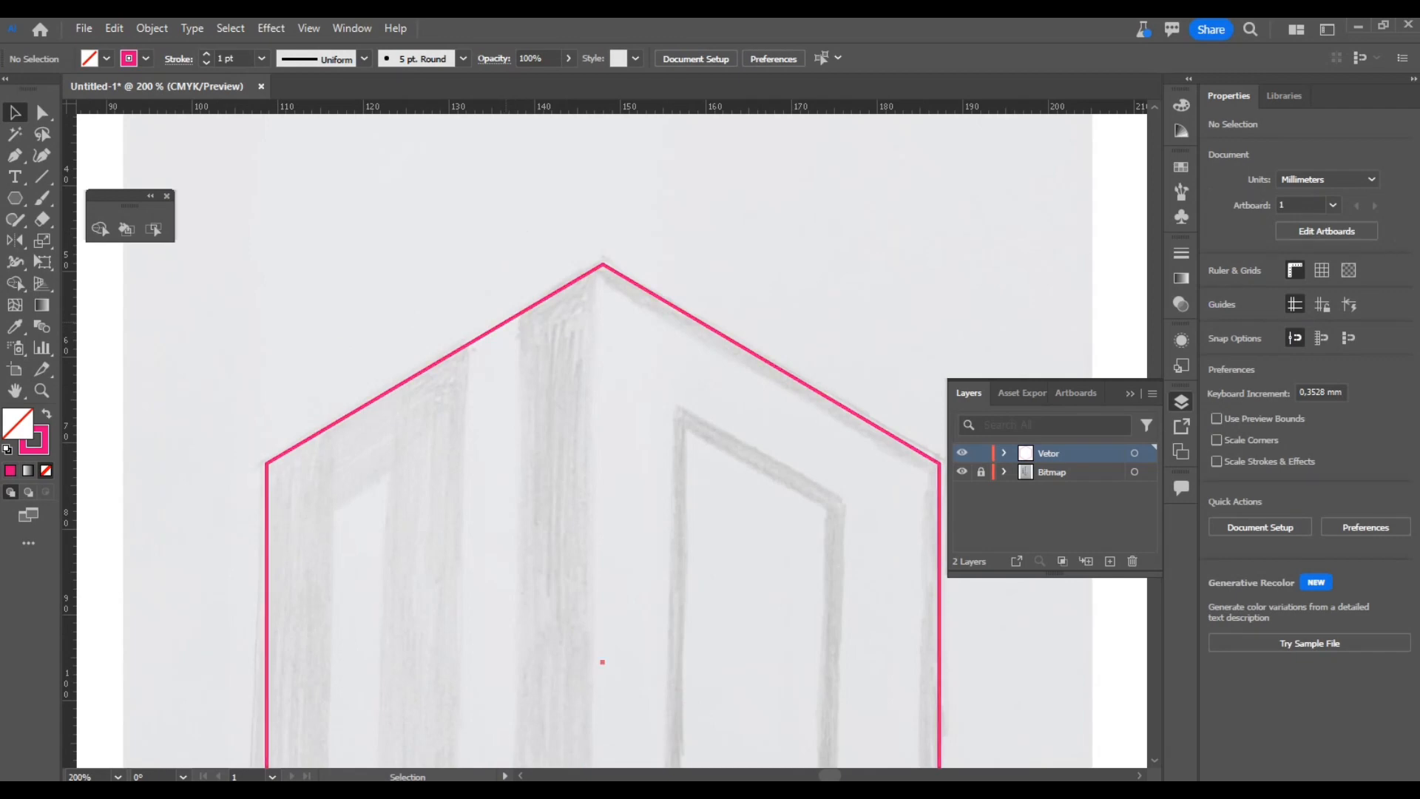
pyautogui.moveTo(505, 323); pyautogui.dragTo(501, 322)
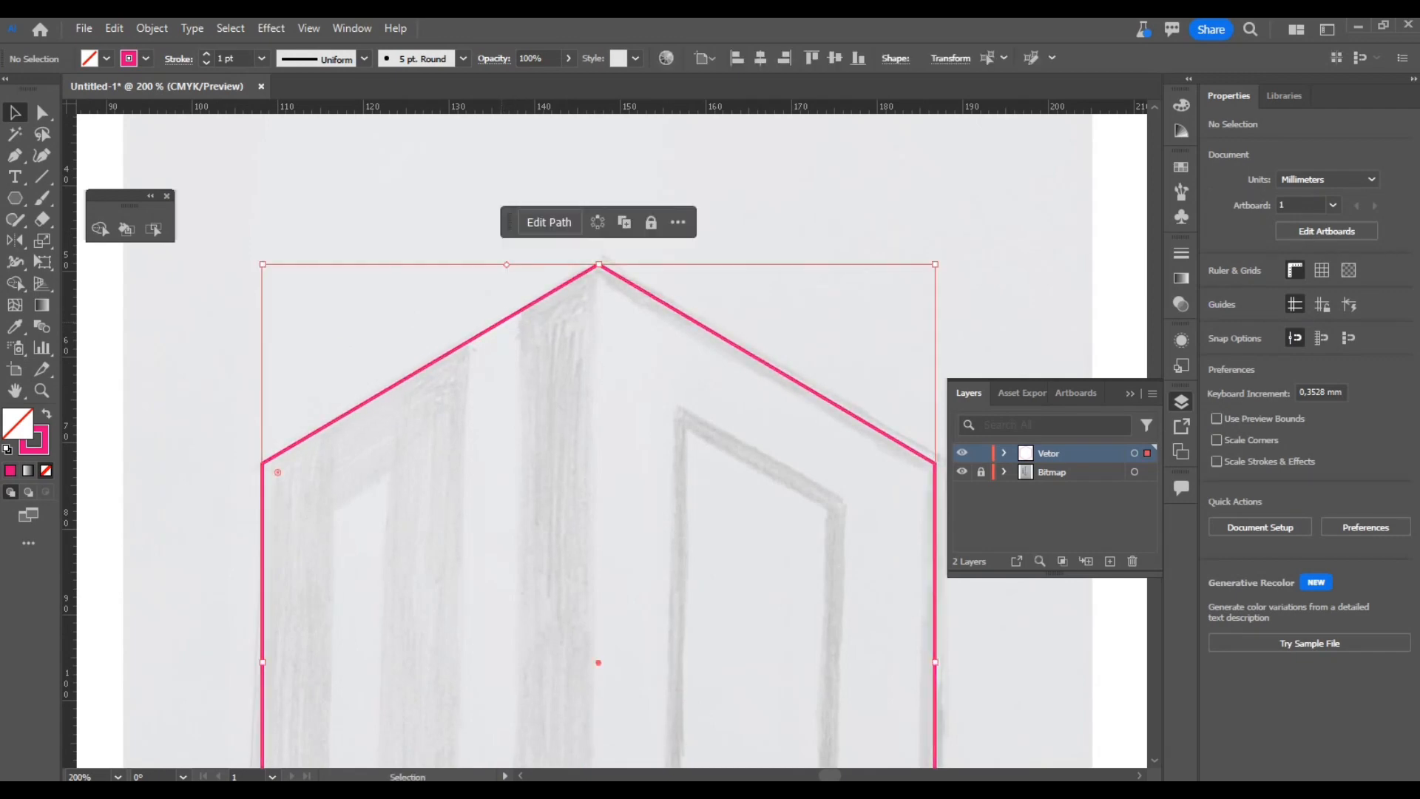
pyautogui.scroll(-5, 501, 322)
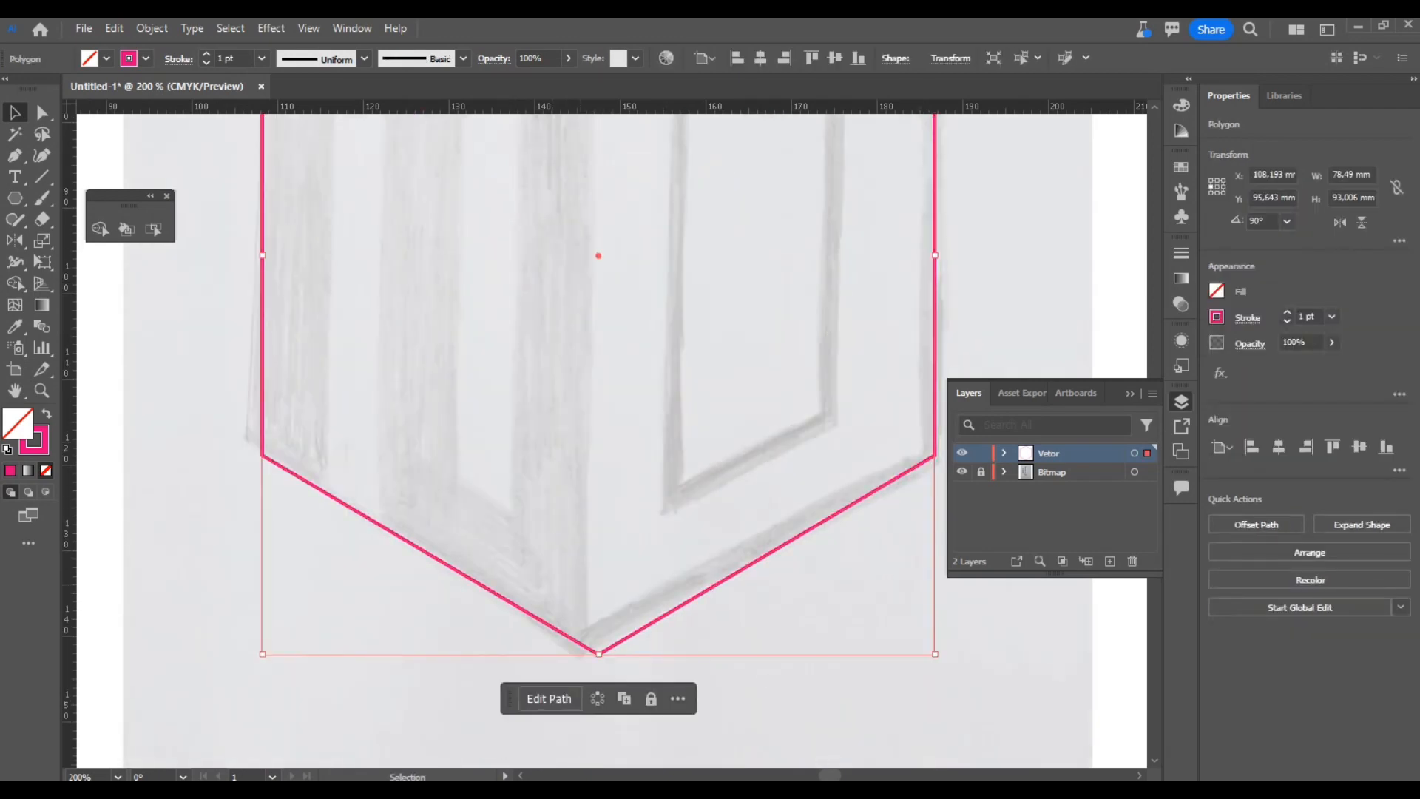
pyautogui.moveTo(598, 653); pyautogui.dragTo(598, 661)
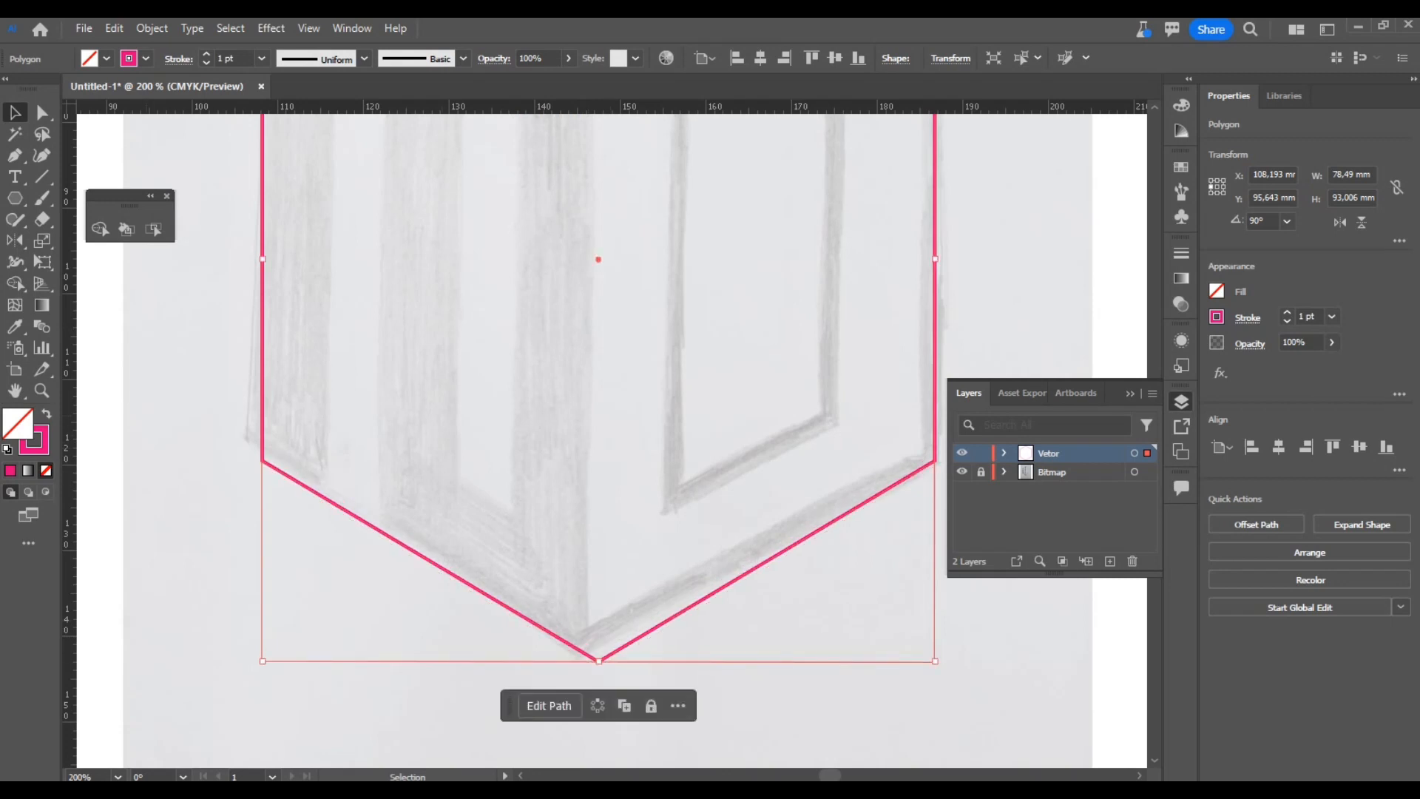
pyautogui.hotkey('ctrl', 'shift', 'a')
# Zoom out and back in to check the hexagon's fit over the sketch.
pyautogui.press('z')
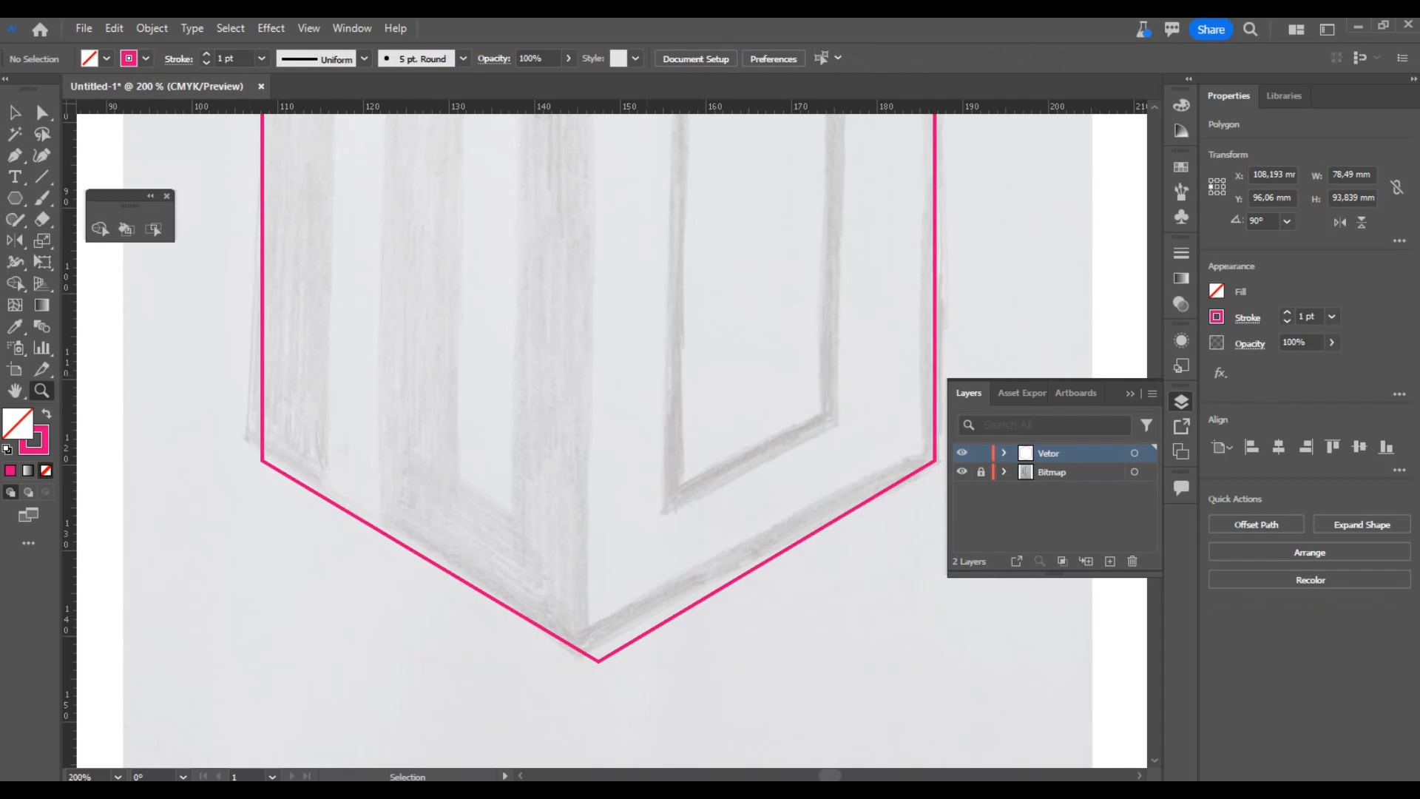
pyautogui.keyDown('alt'); pyautogui.click(678, 399); pyautogui.keyUp('alt')
pyautogui.keyDown('alt'); pyautogui.click(658, 389); pyautogui.keyUp('alt')
pyautogui.click(708, 399)
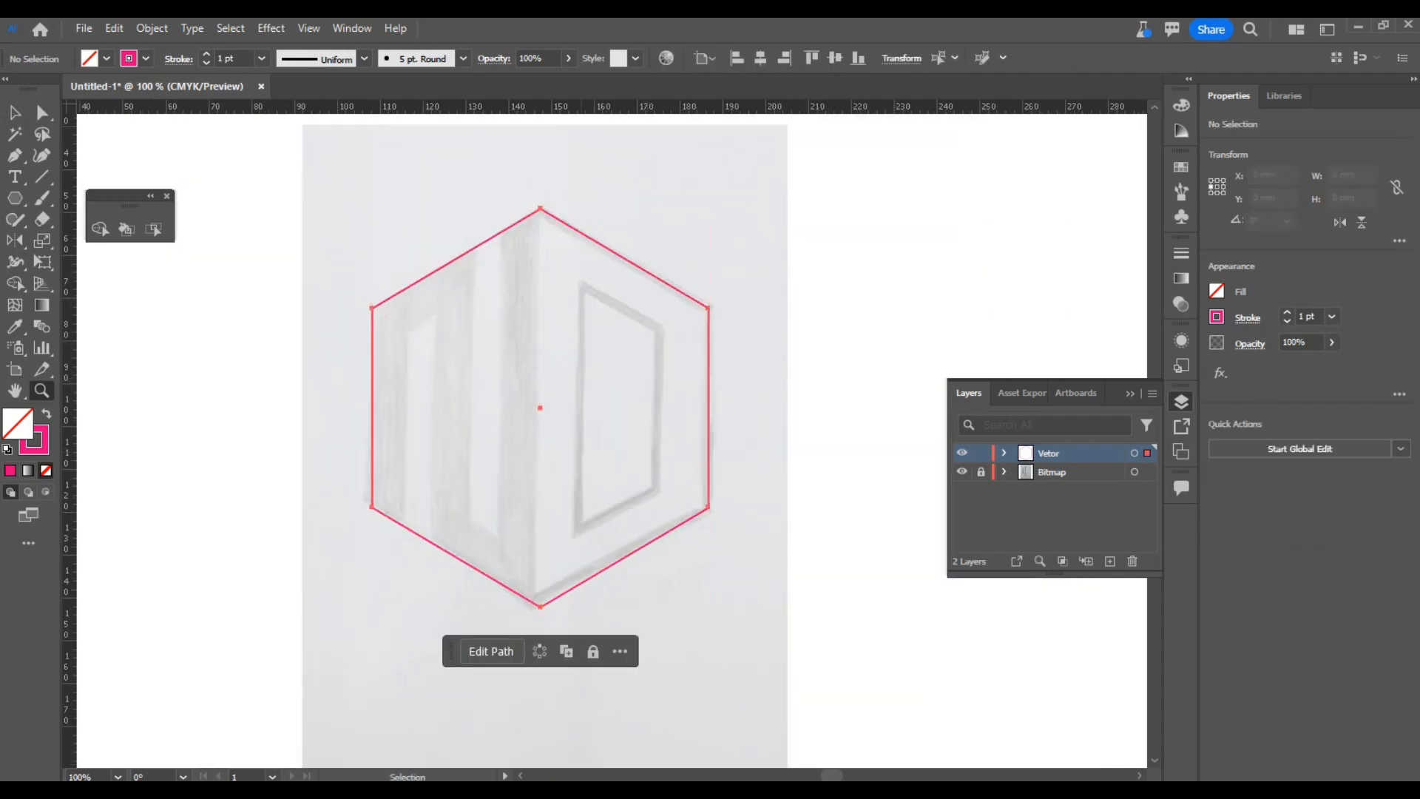
pyautogui.click(15, 113)
pyautogui.click(222, 281)
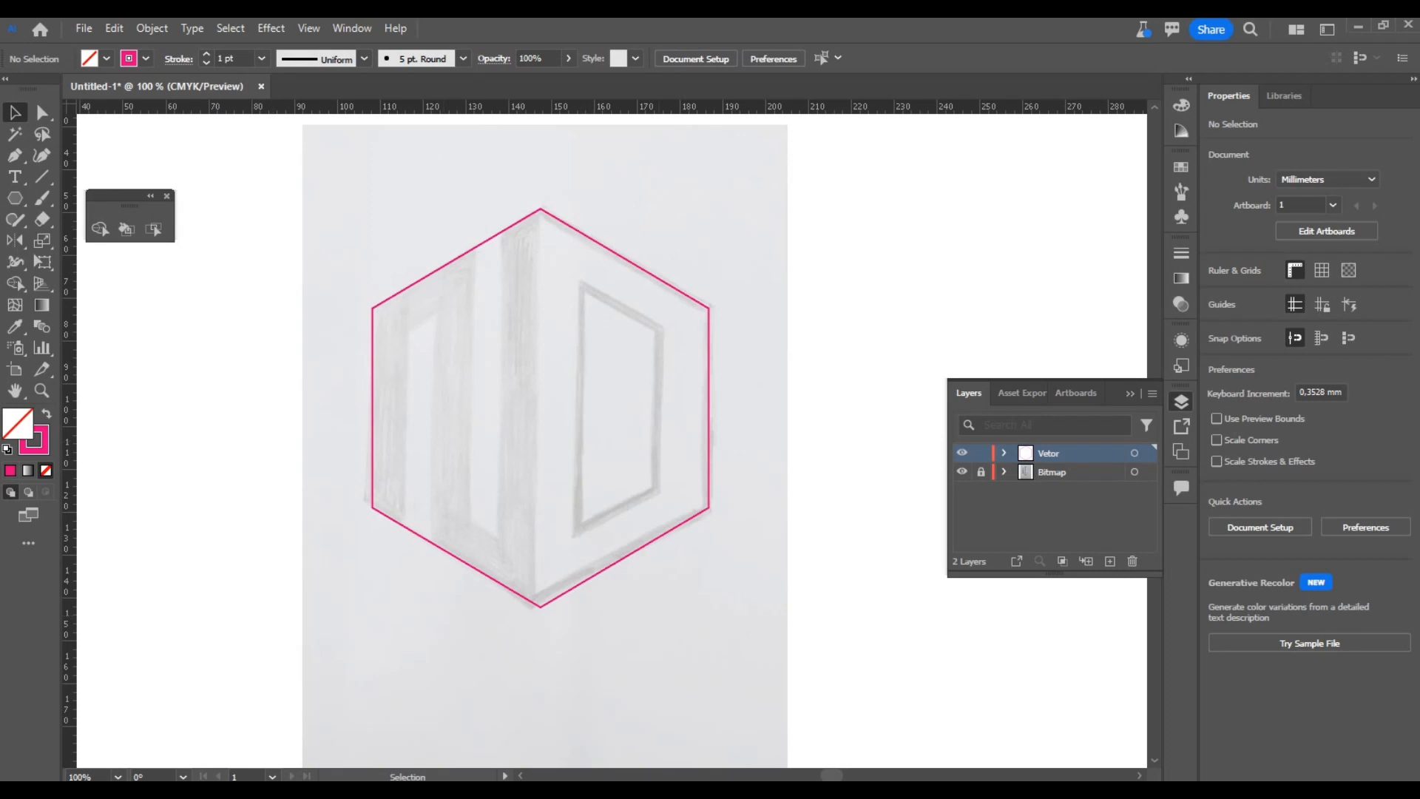
pyautogui.press('z')
pyautogui.click(548, 375)
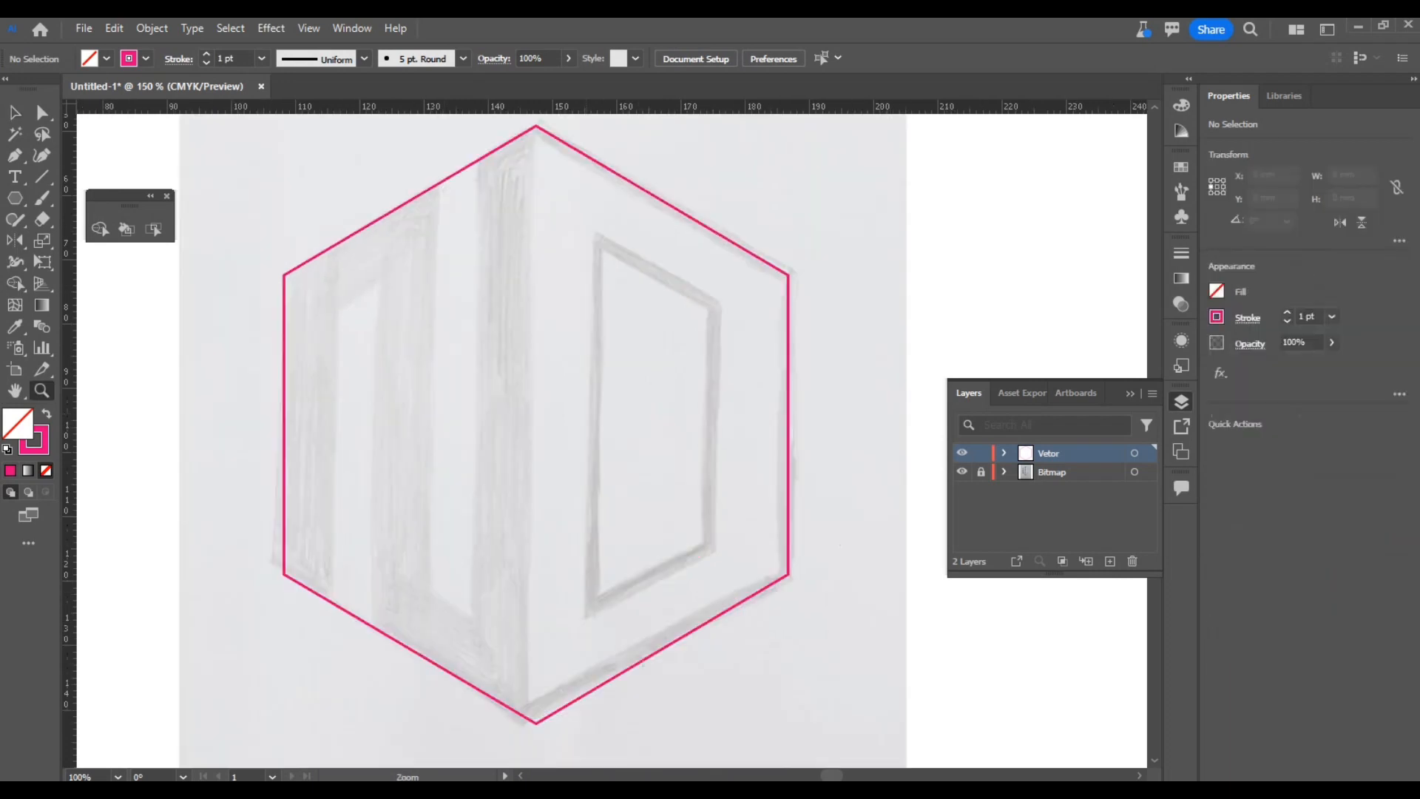
pyautogui.scroll(1, 536, 437)
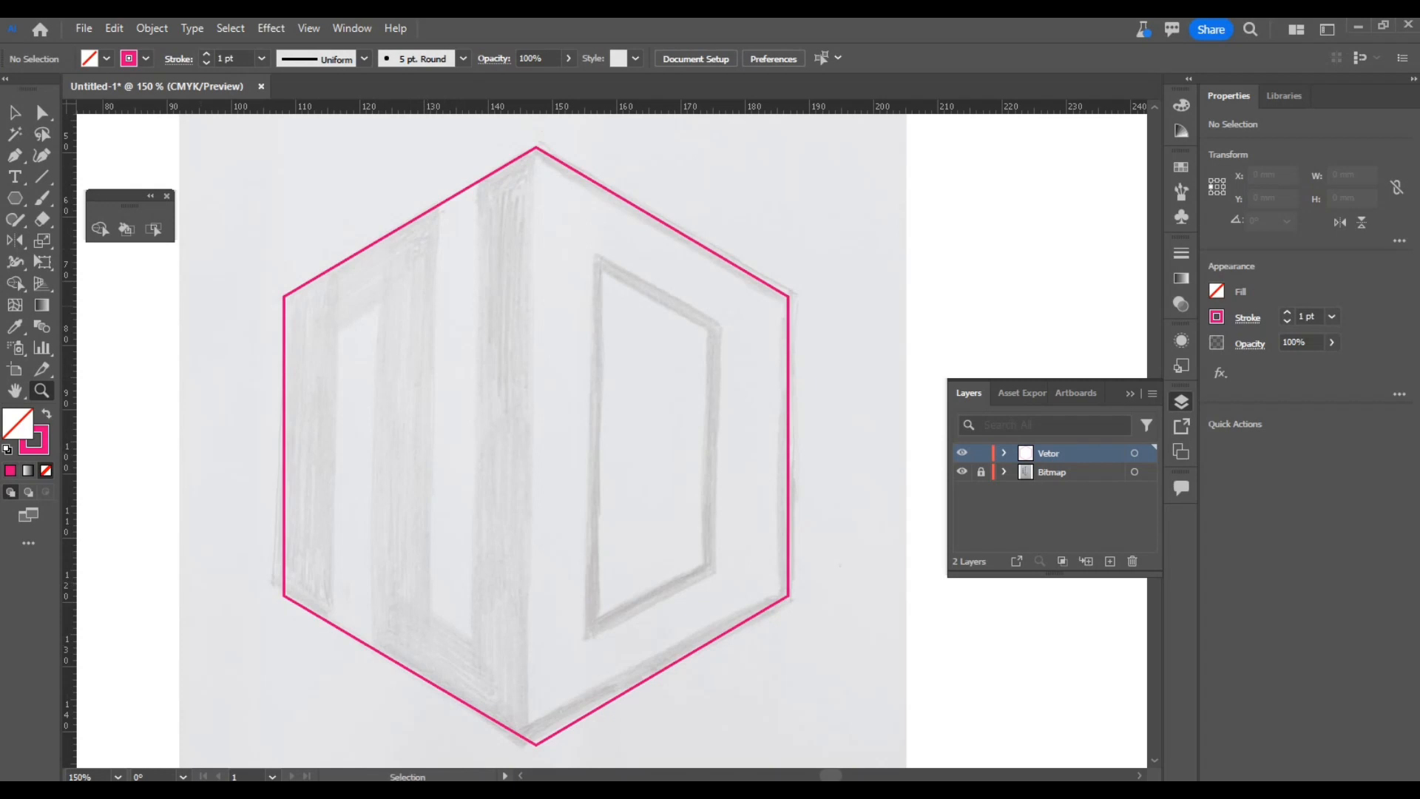
pyautogui.press('p')
pyautogui.click(15, 156)
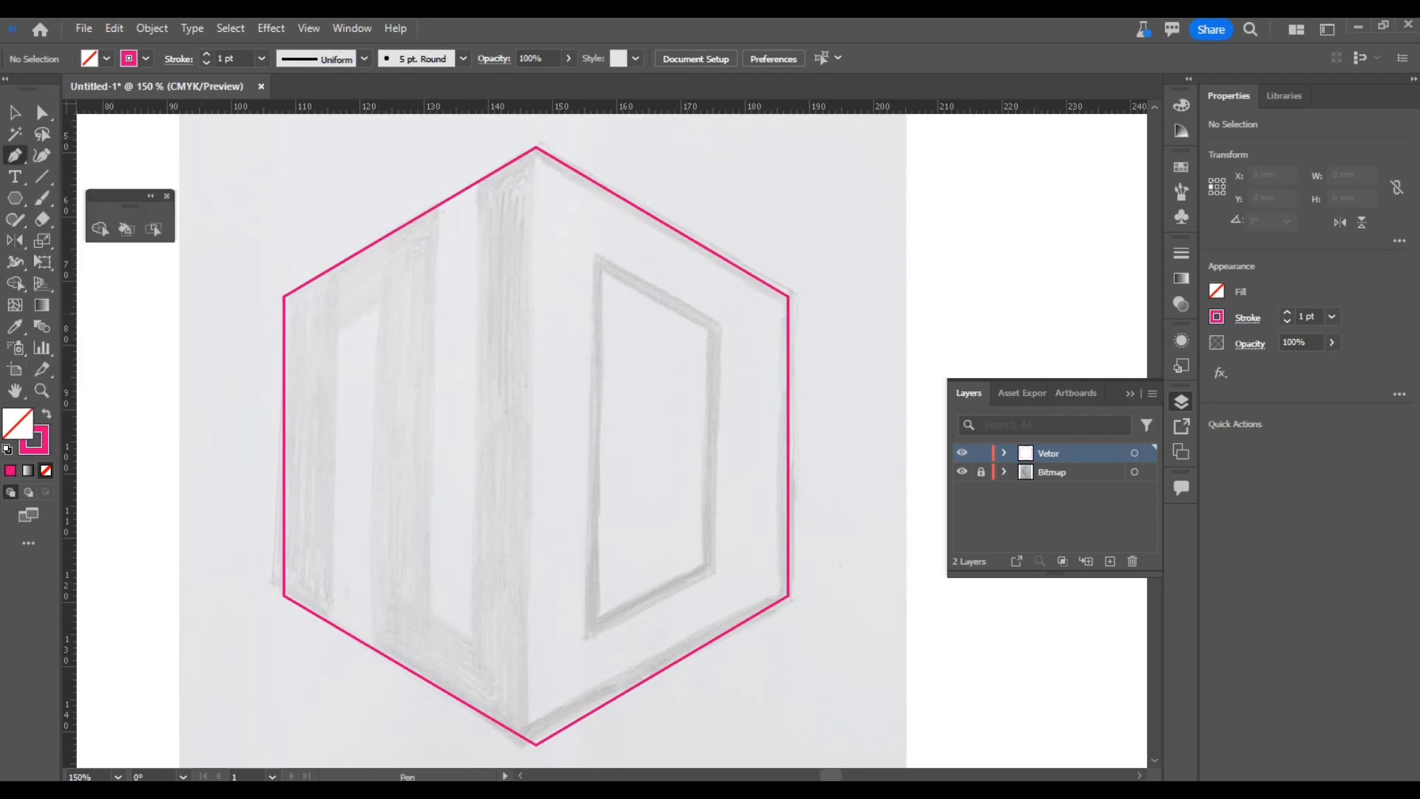
# Draw a vertical Pen line from above the hexagon to below it.
pyautogui.press('z')
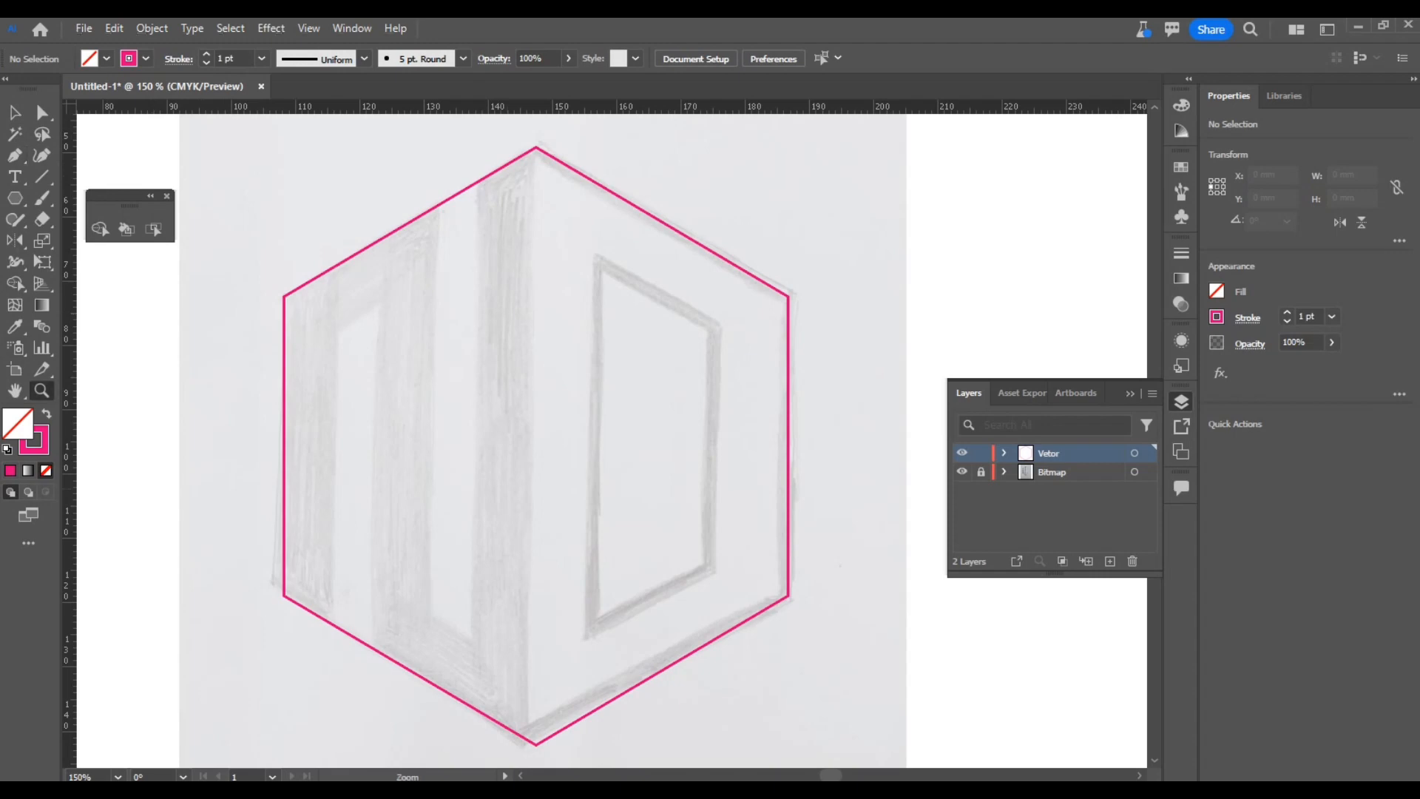
pyautogui.keyDown('alt'); pyautogui.click(798, 325); pyautogui.keyUp('alt')
pyautogui.scroll(1, 628, 436)
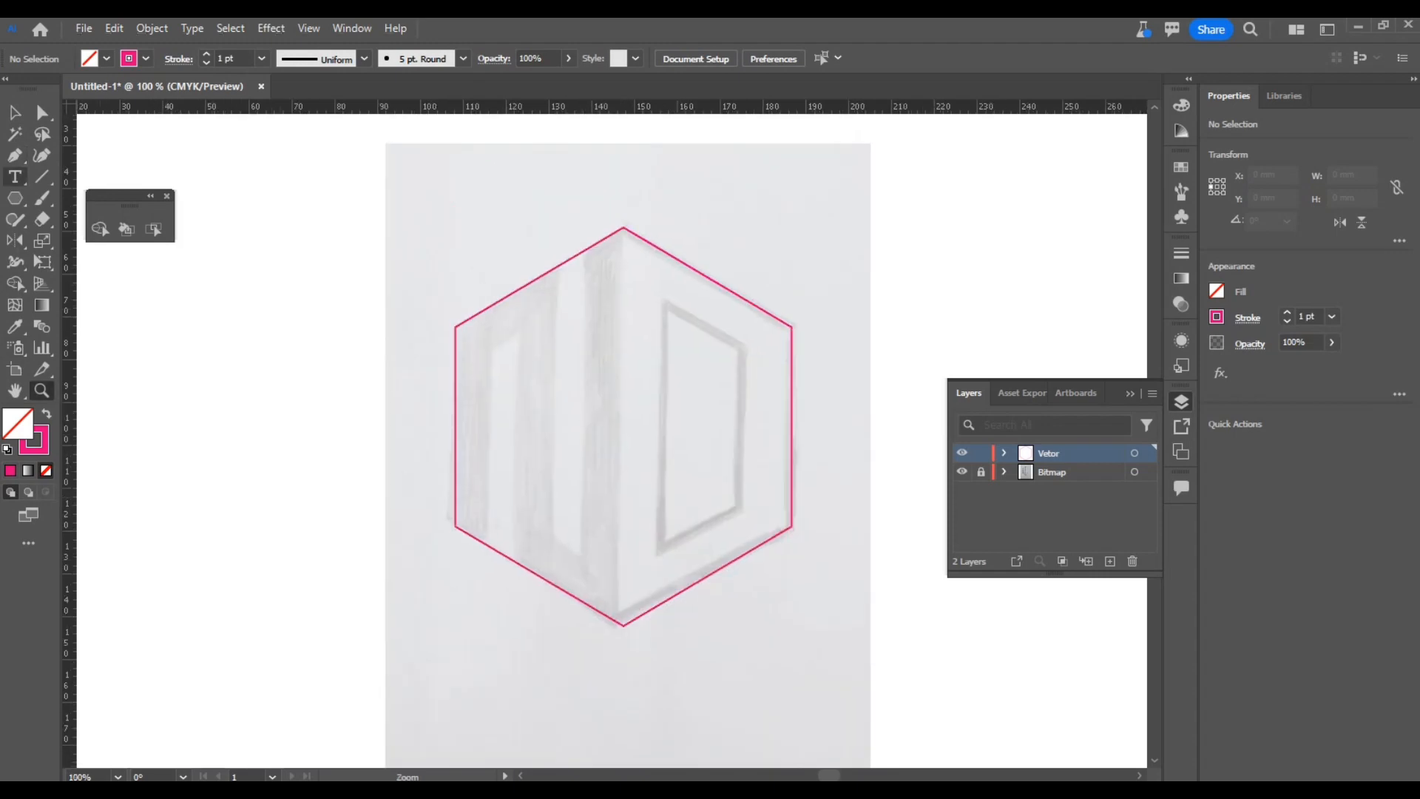
pyautogui.click(15, 156)
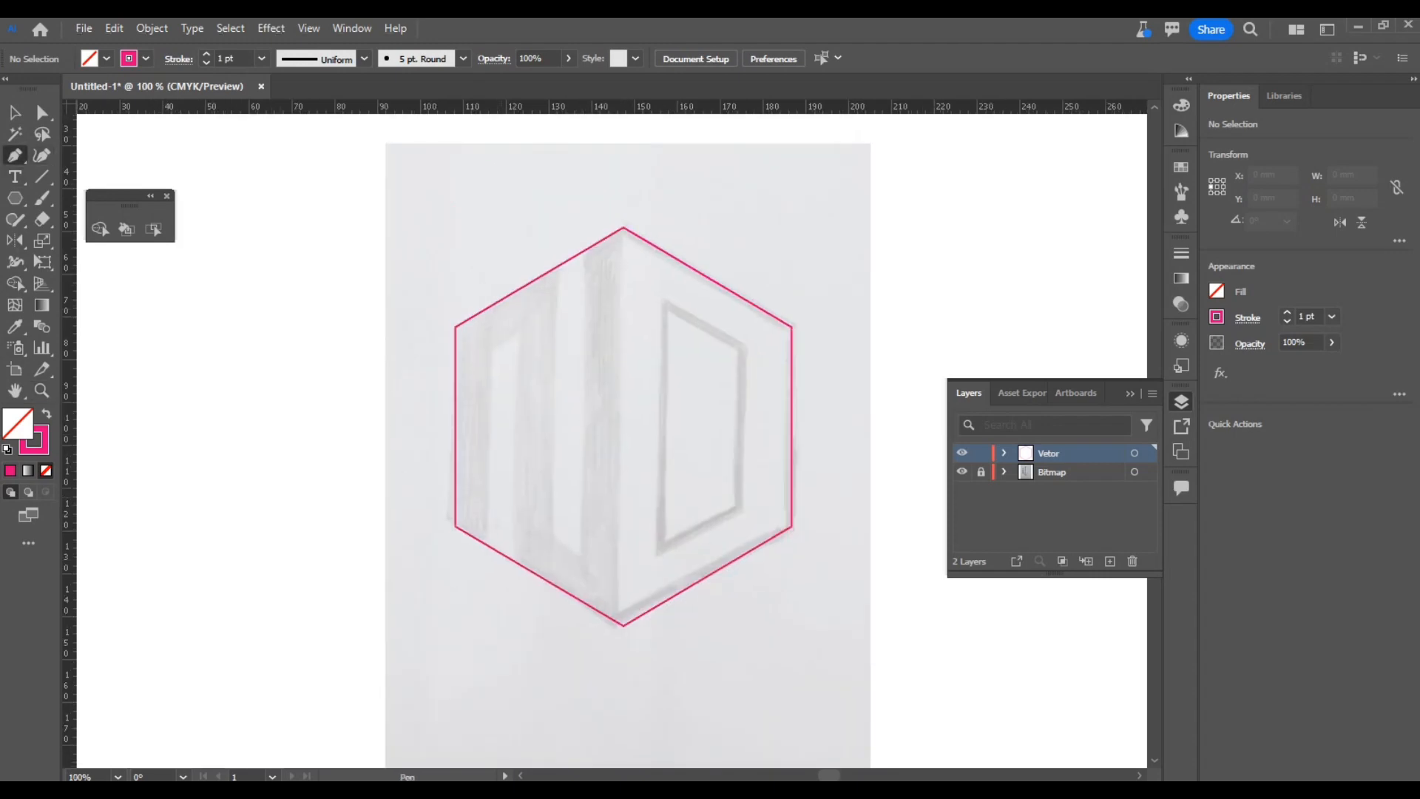
pyautogui.click(502, 171)
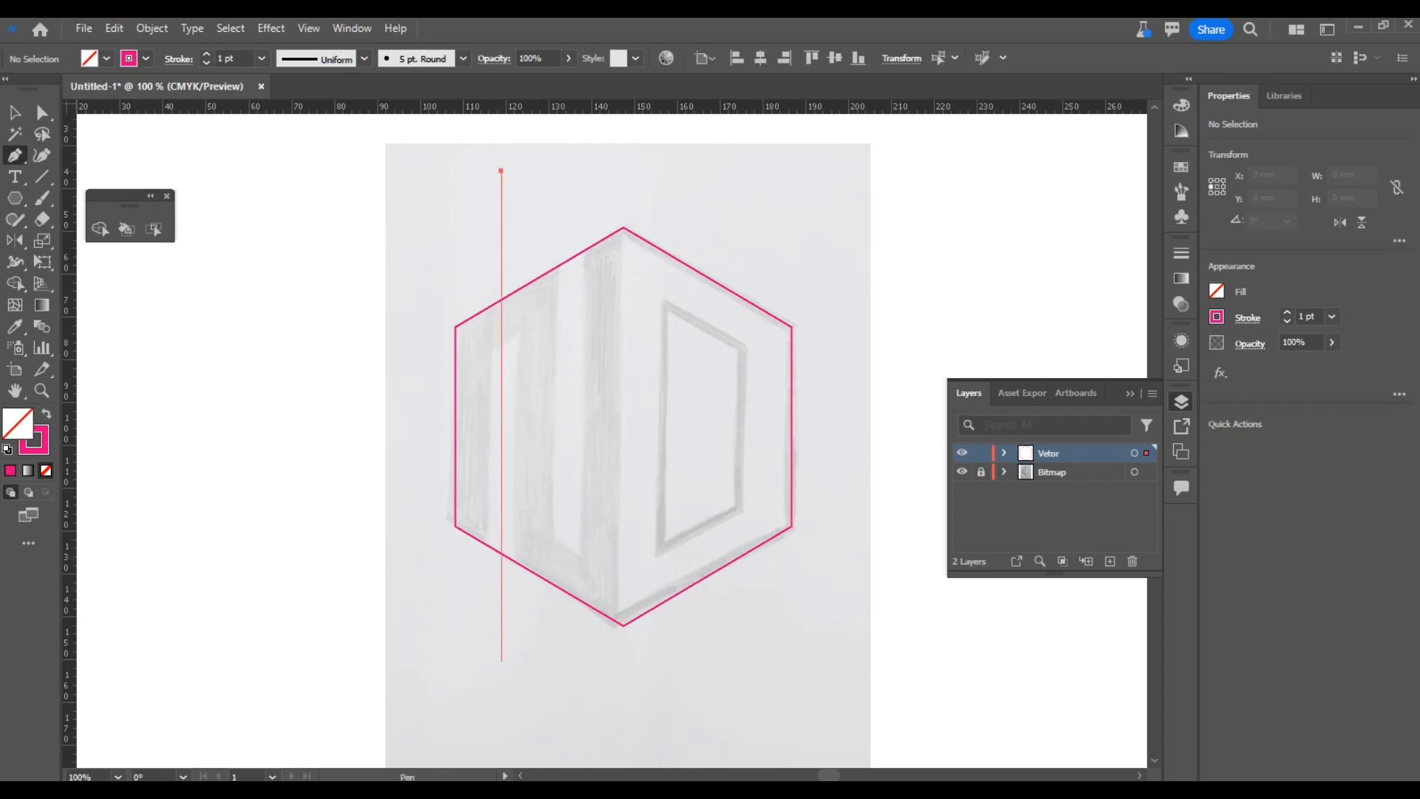
pyautogui.click(501, 726)
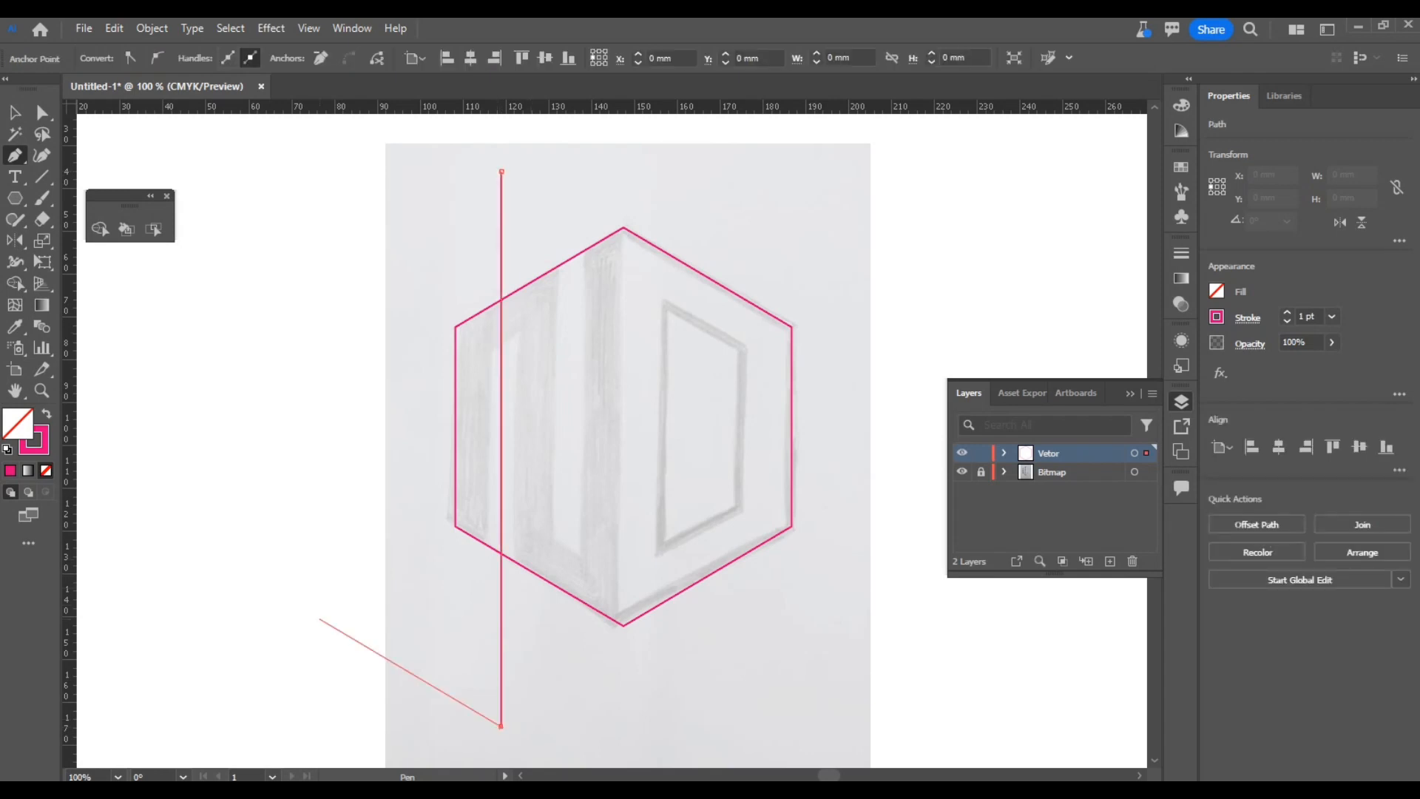
pyautogui.press('v')
pyautogui.click(599, 444)
# Move the vertical line onto the hexagon's top point.
pyautogui.press('z')
pyautogui.click(578, 423)
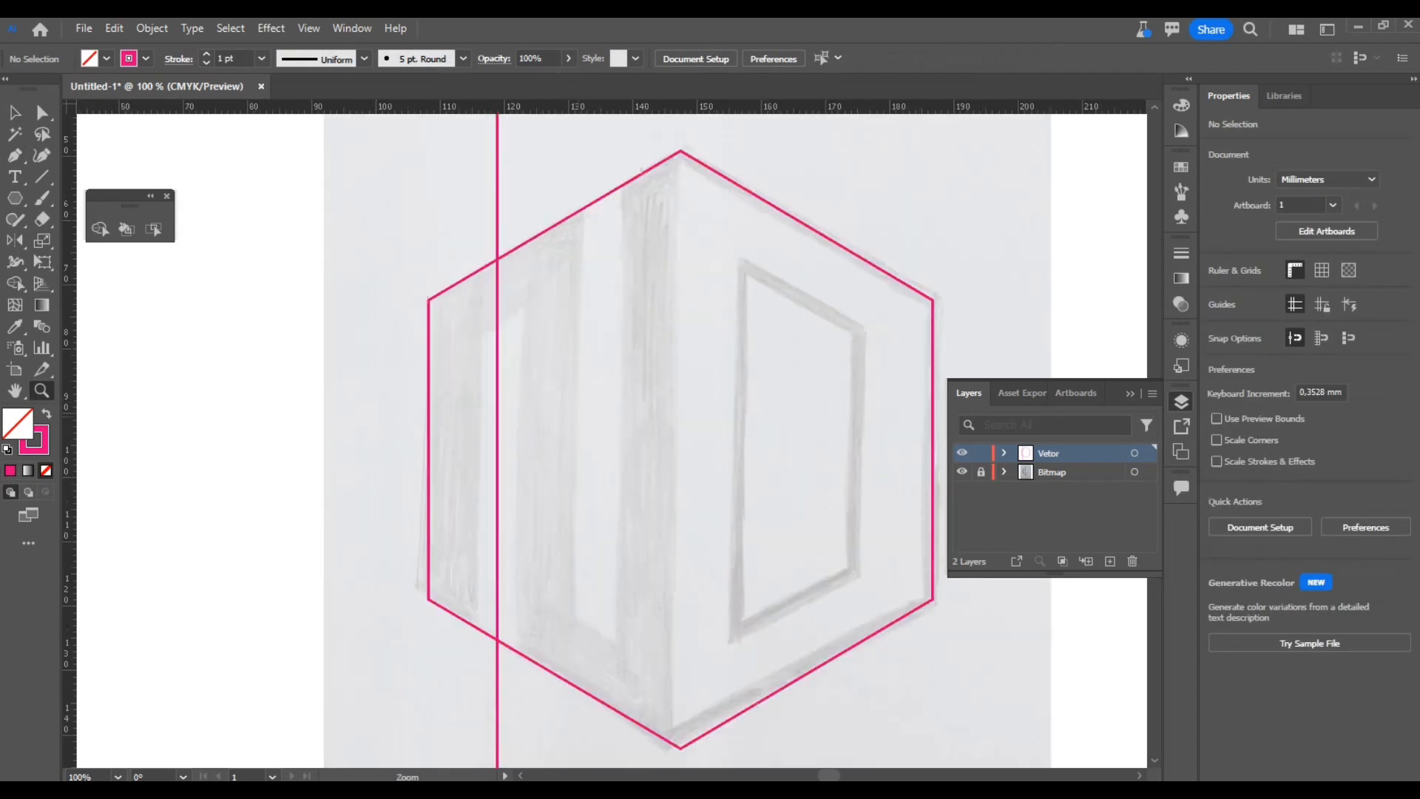
pyautogui.click(679, 292)
pyautogui.press('v')
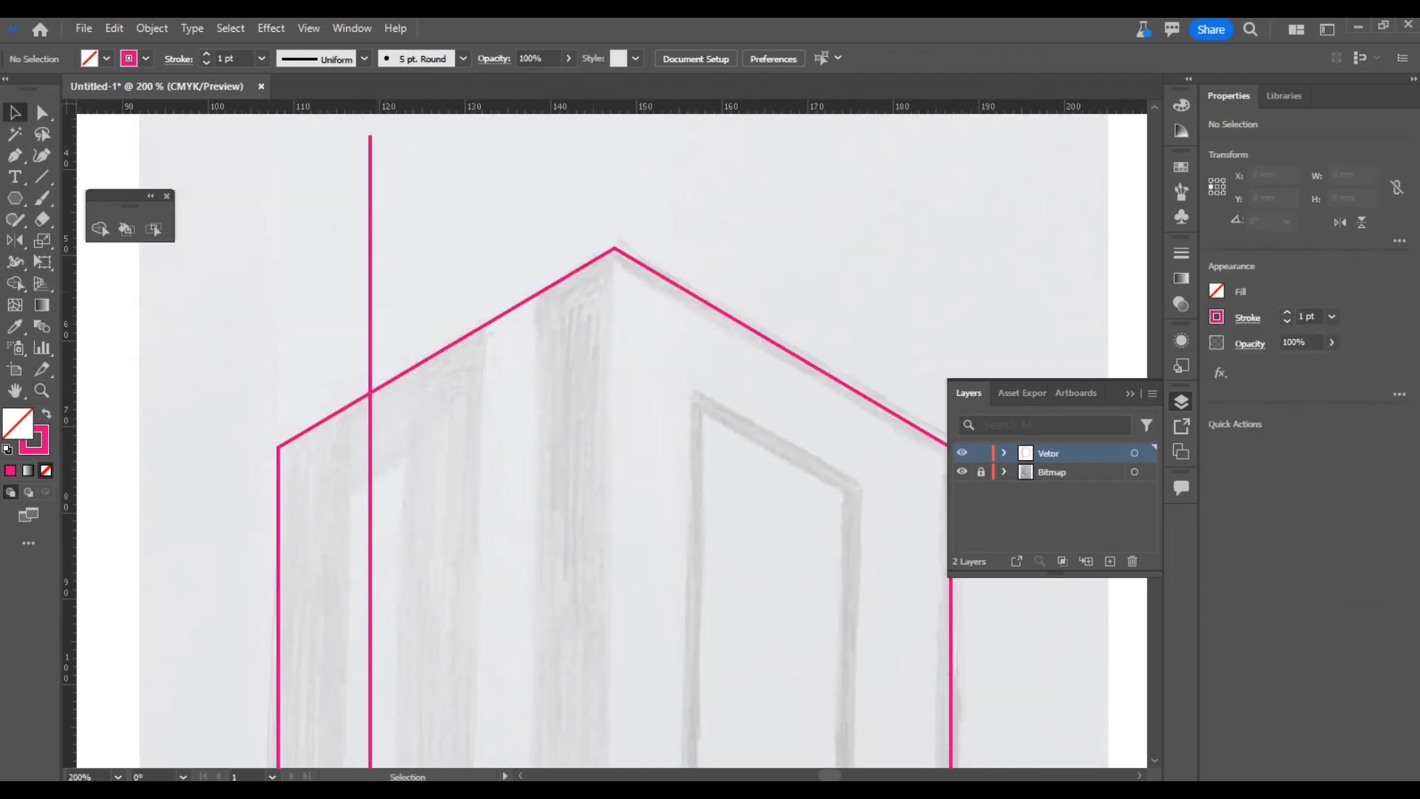
pyautogui.moveTo(370, 317); pyautogui.dragTo(615, 265)
pyautogui.scroll(-8, 614, 444)
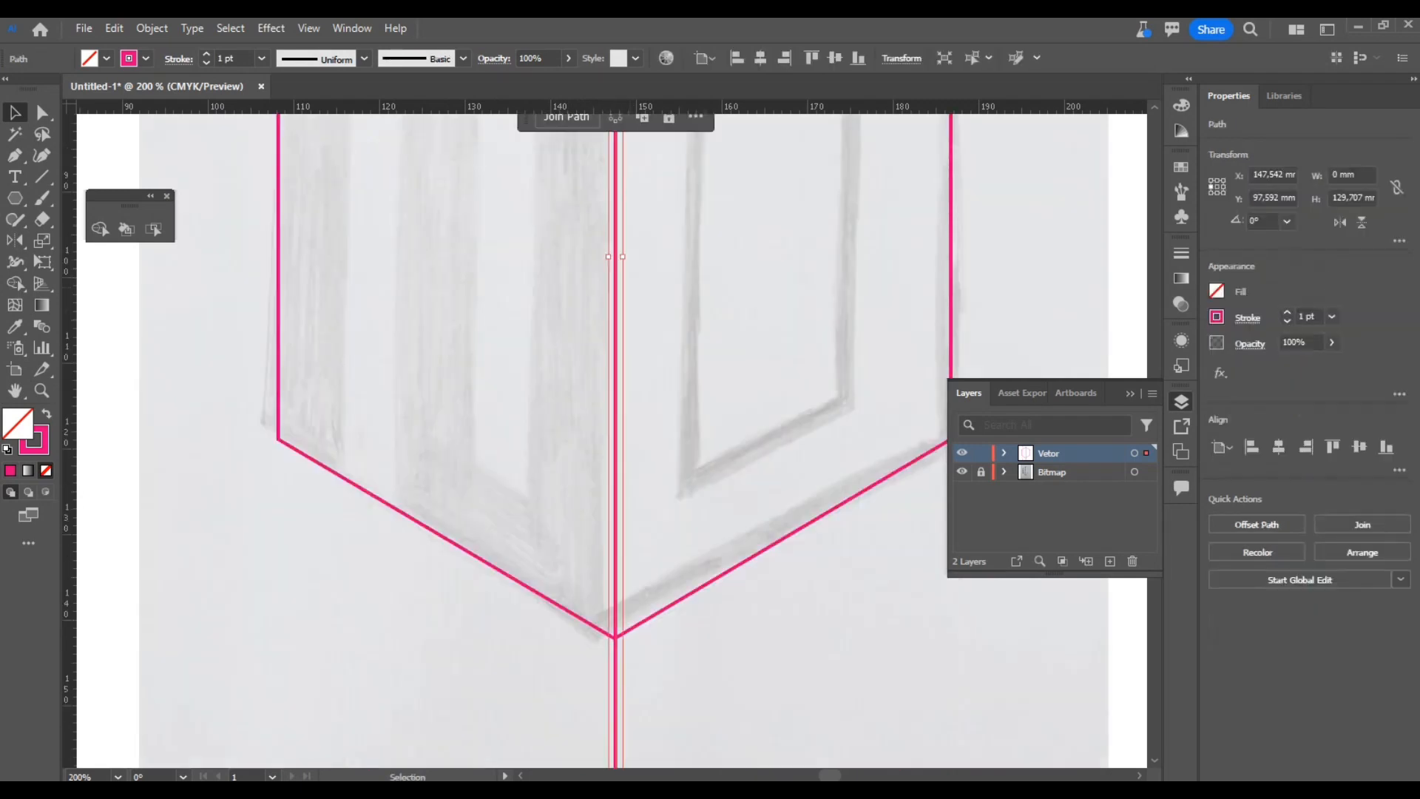
pyautogui.hotkey('ctrl', 'shift', 'a')
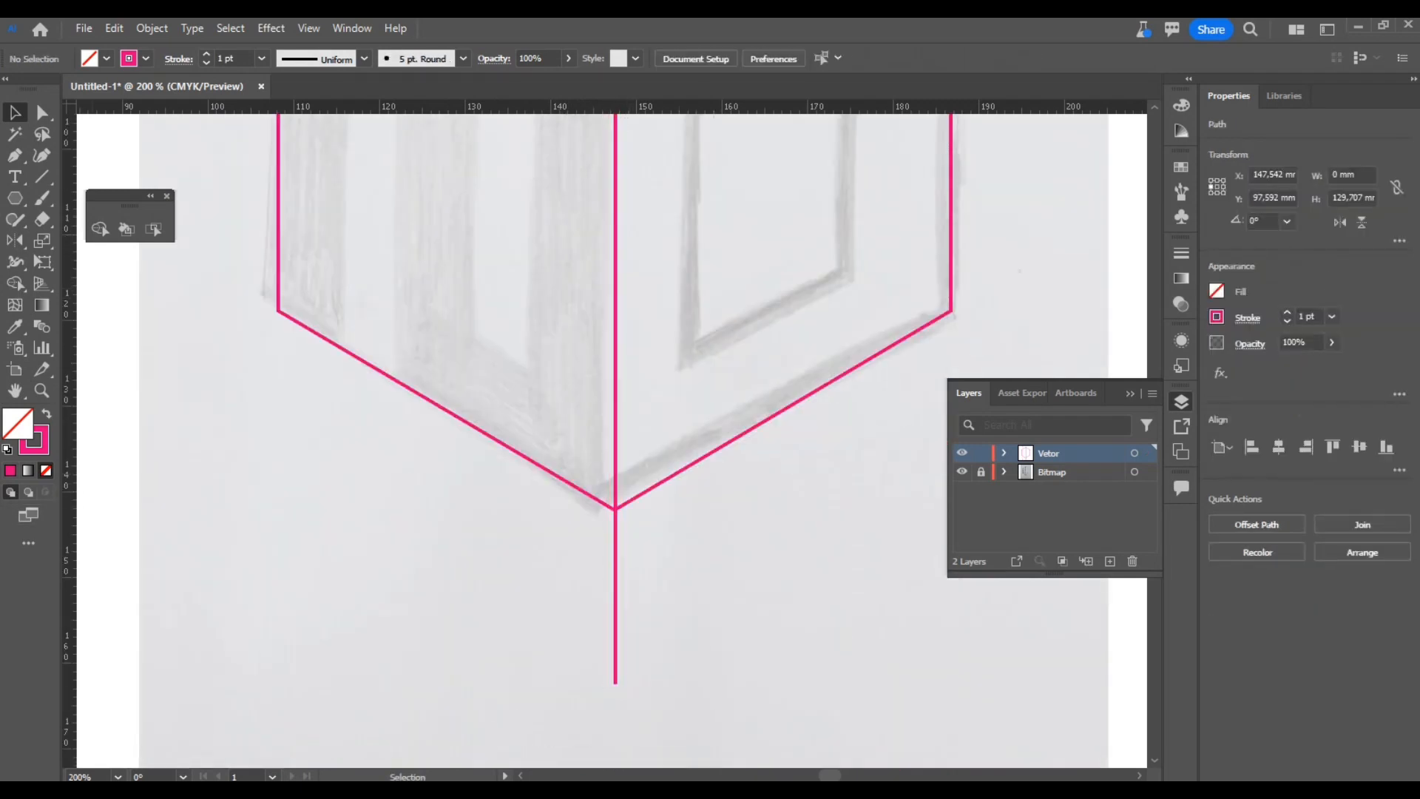
# Adjust the vertical line onto the hexagon's bottom point and check the whole shape.
pyautogui.press('z')
pyautogui.click(627, 465)
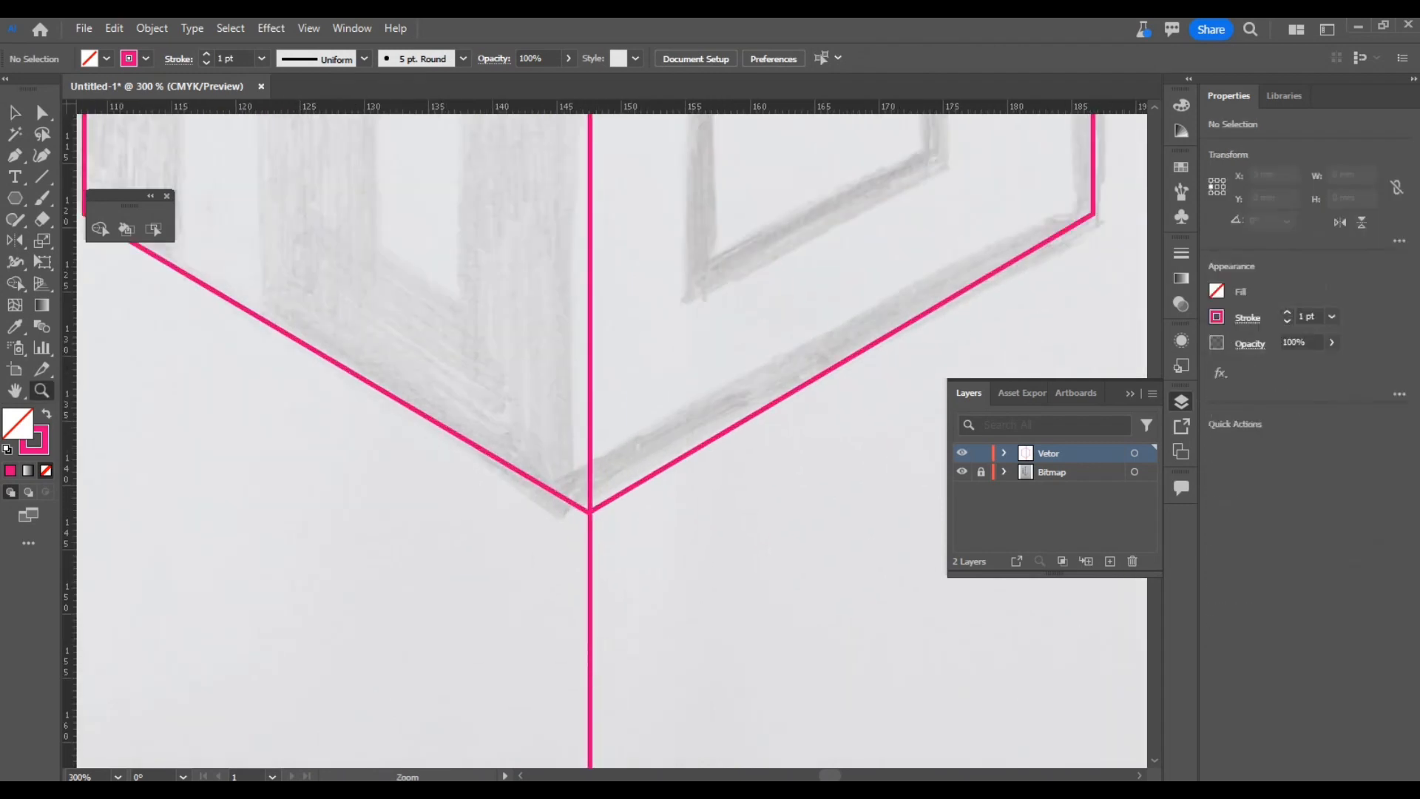
pyautogui.click(607, 465)
pyautogui.press('v')
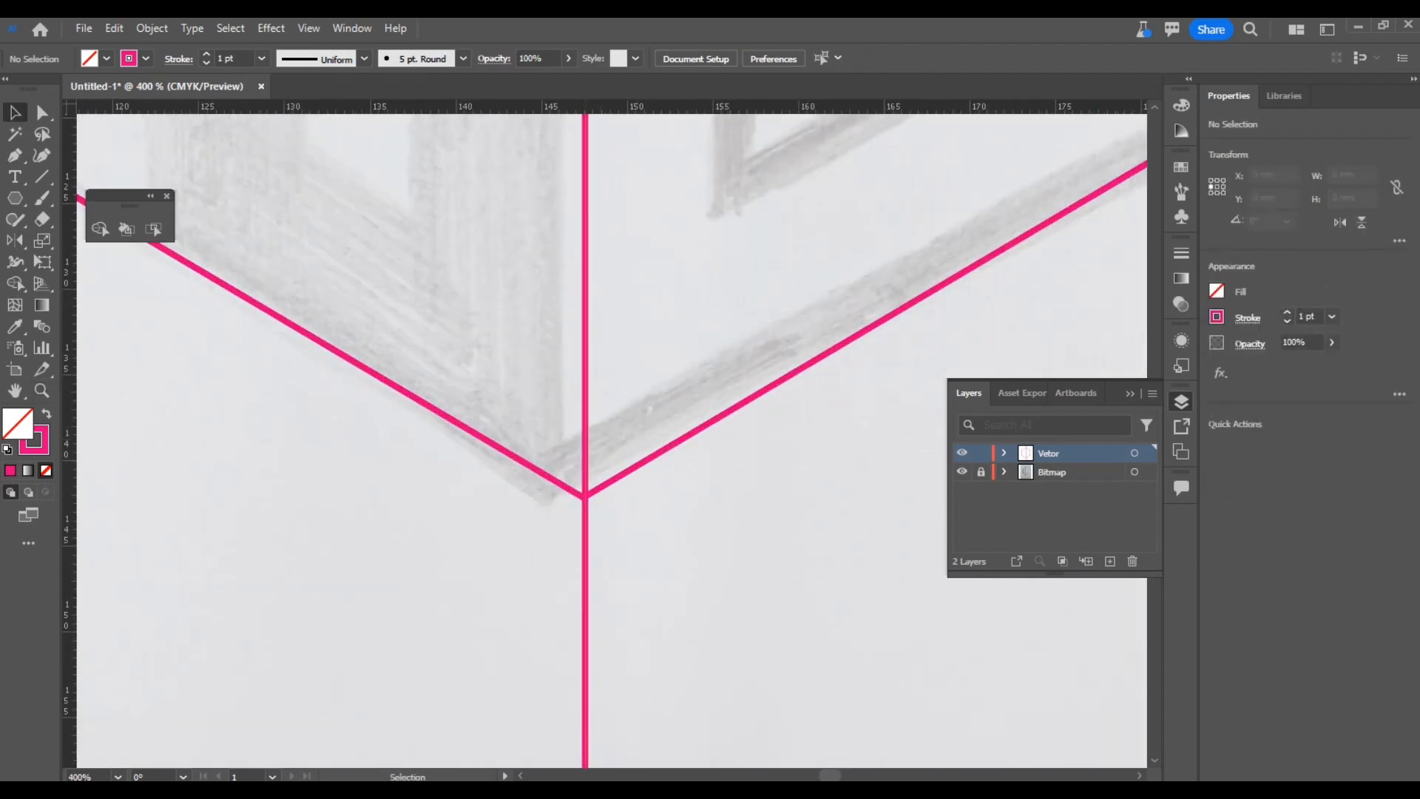
pyautogui.moveTo(585, 518); pyautogui.dragTo(584, 517)
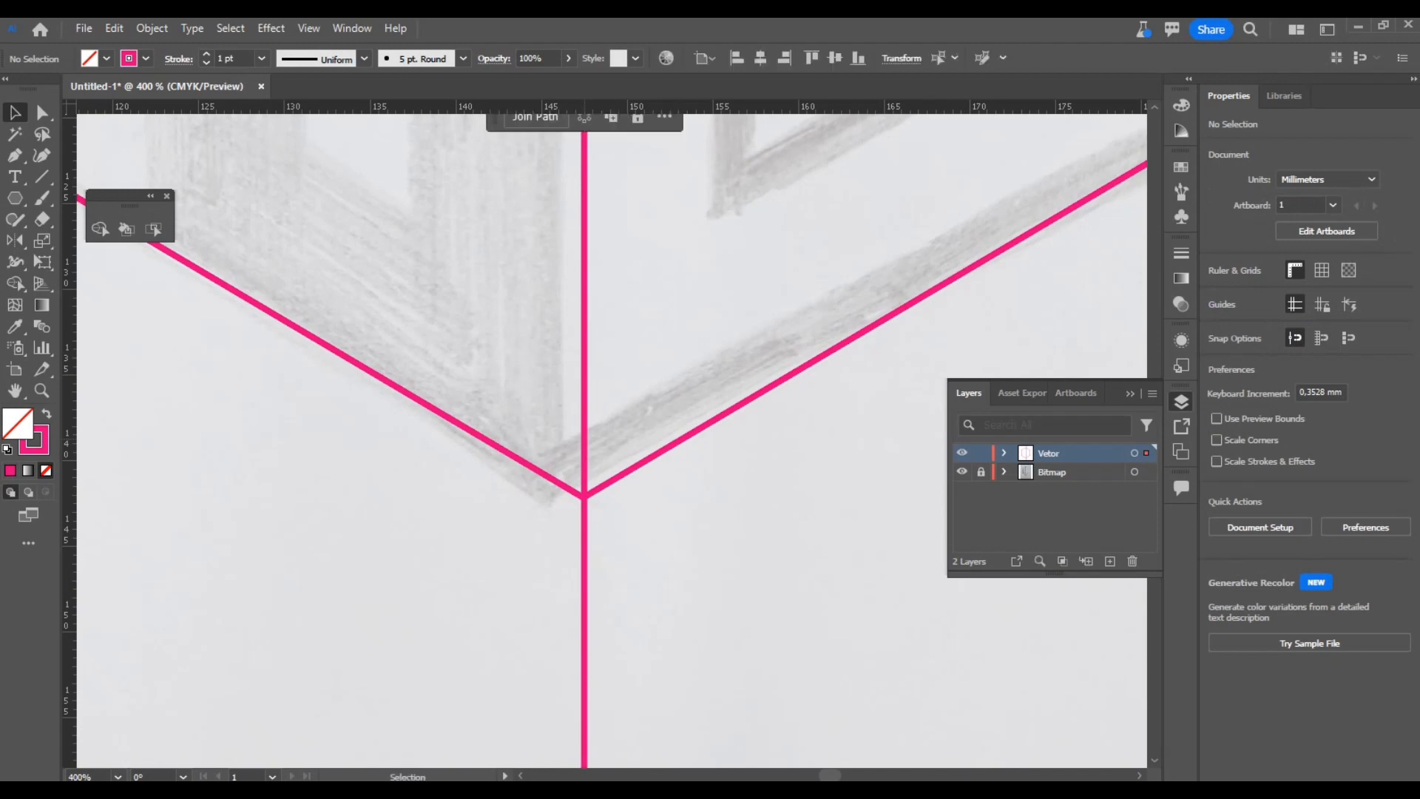
pyautogui.press('z')
pyautogui.keyDown('alt'); pyautogui.click(660, 438); pyautogui.keyUp('alt')
pyautogui.keyDown('alt'); pyautogui.click(573, 337); pyautogui.keyUp('alt')
pyautogui.keyDown('alt'); pyautogui.click(573, 337); pyautogui.keyUp('alt')
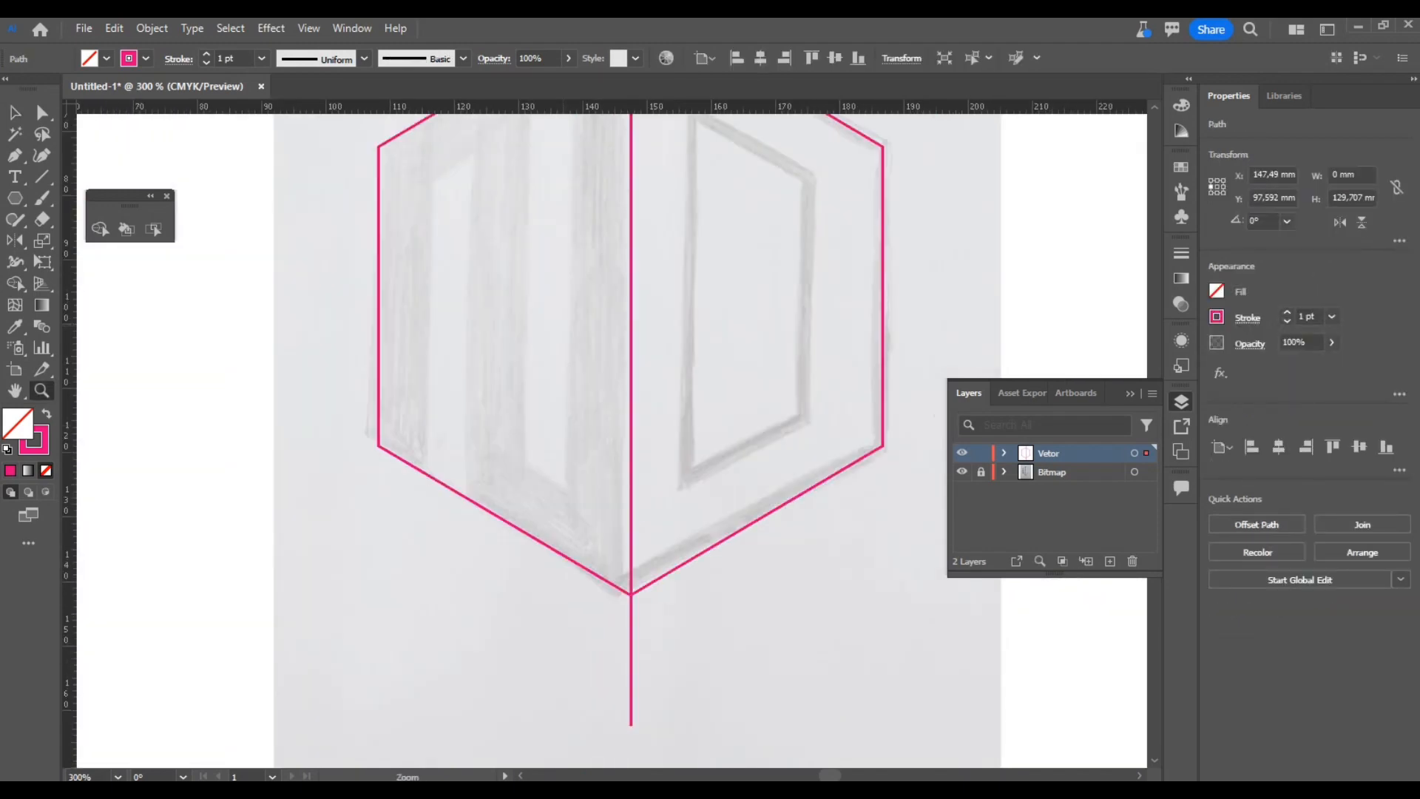
pyautogui.keyDown('alt'); pyautogui.click(573, 336); pyautogui.keyUp('alt')
pyautogui.keyDown('alt'); pyautogui.click(688, 336); pyautogui.keyUp('alt')
pyautogui.click(635, 432)
pyautogui.click(538, 422)
pyautogui.press('v')
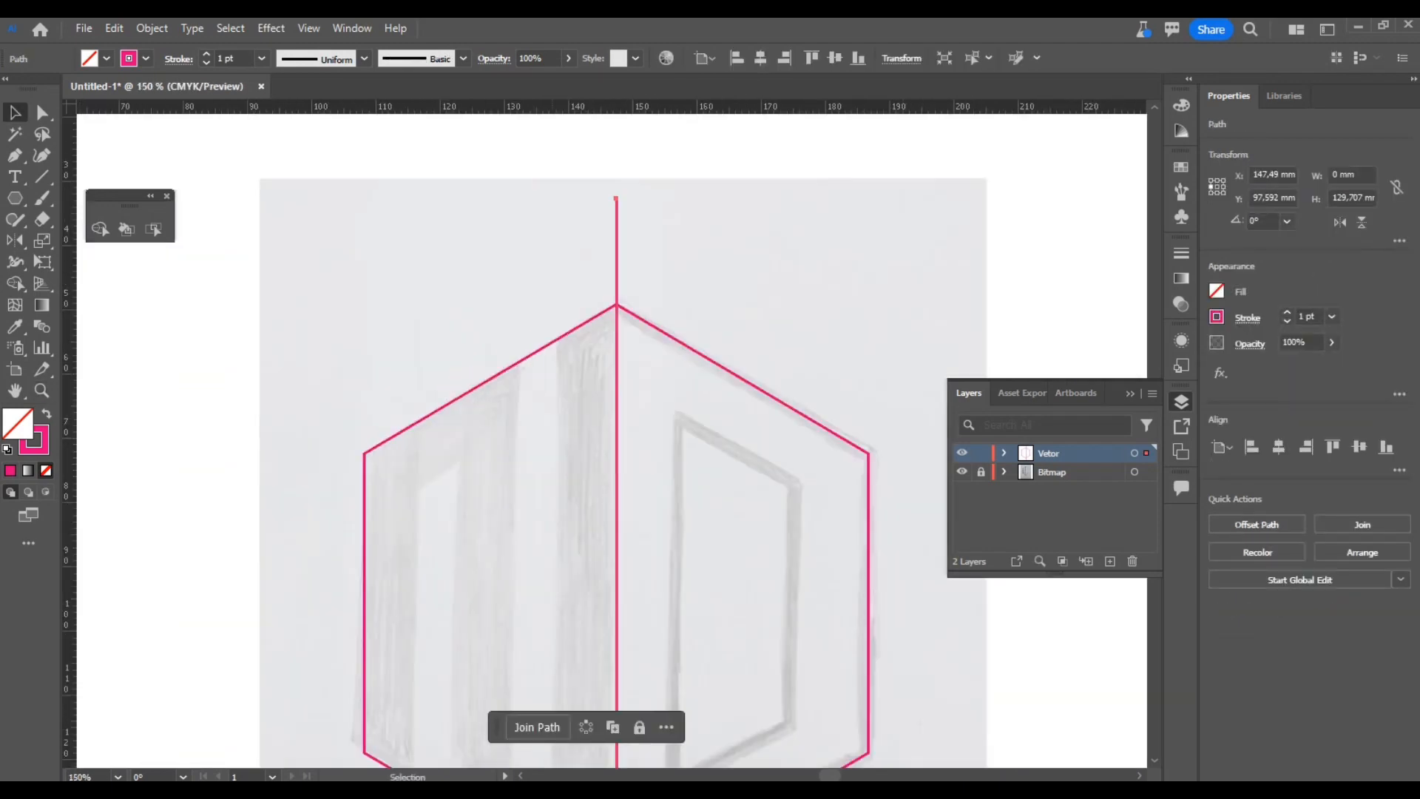
pyautogui.click(695, 385)
# Horizontally centre the line on the hexagon with Align To Selection, then nudge both left.
pyautogui.moveTo(374, 295); pyautogui.dragTo(729, 387)
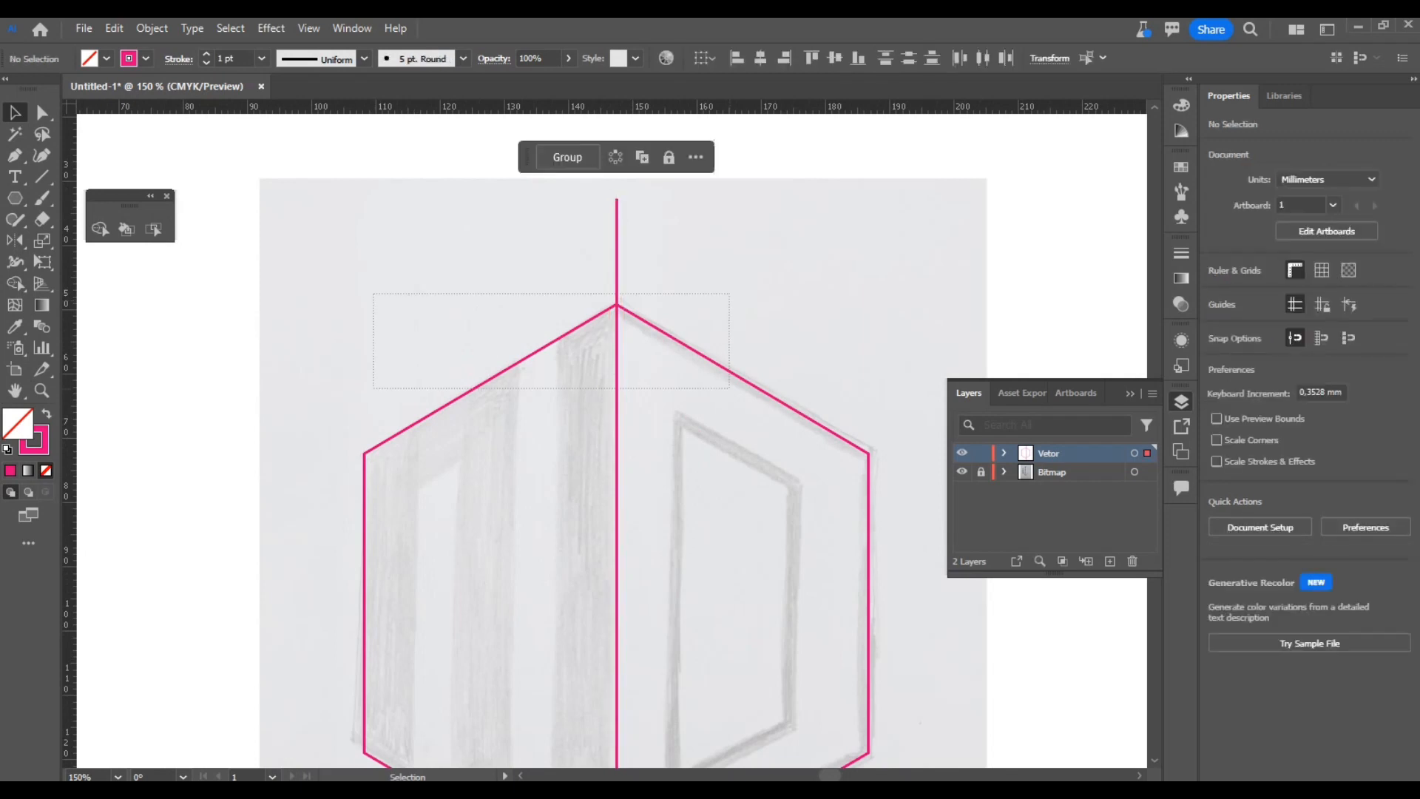
pyautogui.click(704, 58)
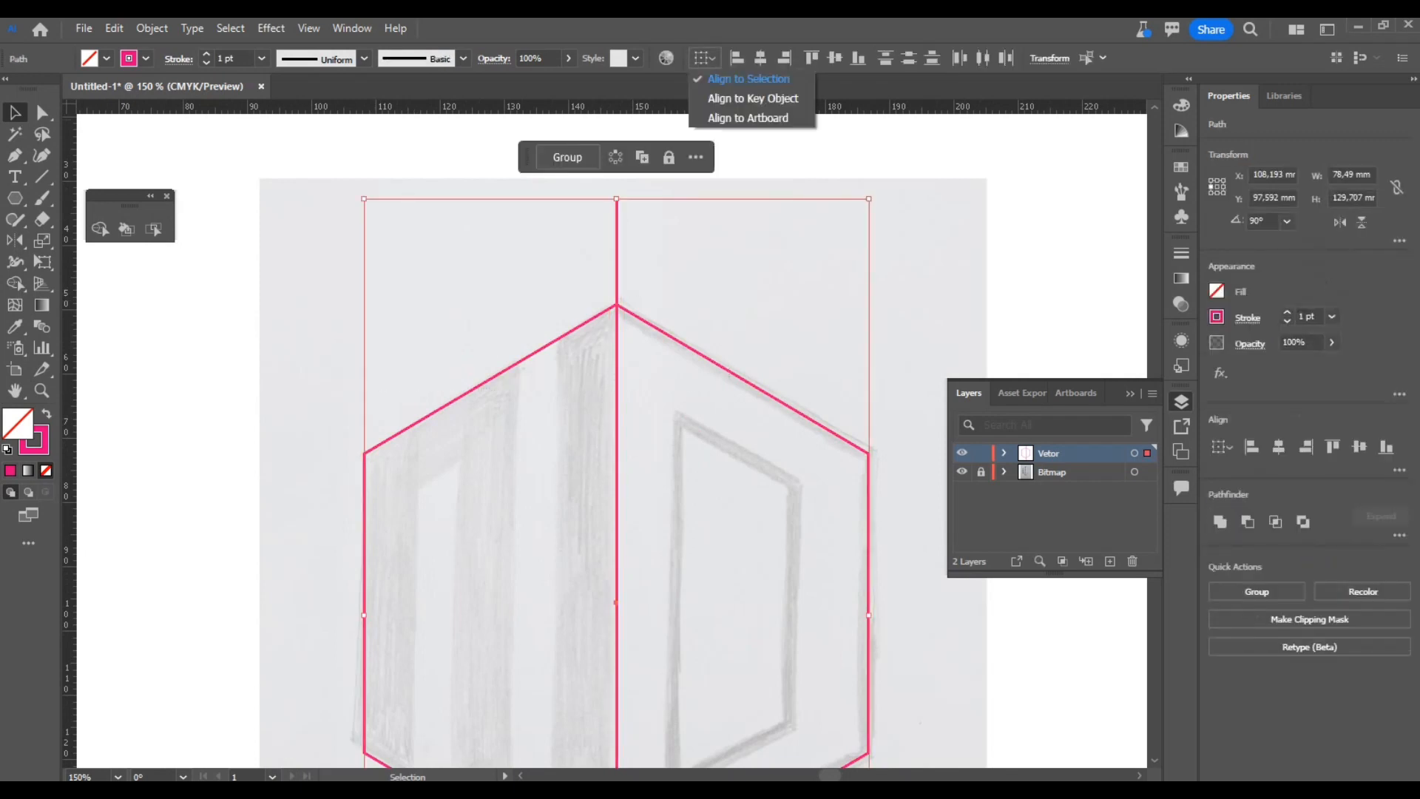
pyautogui.click(760, 58)
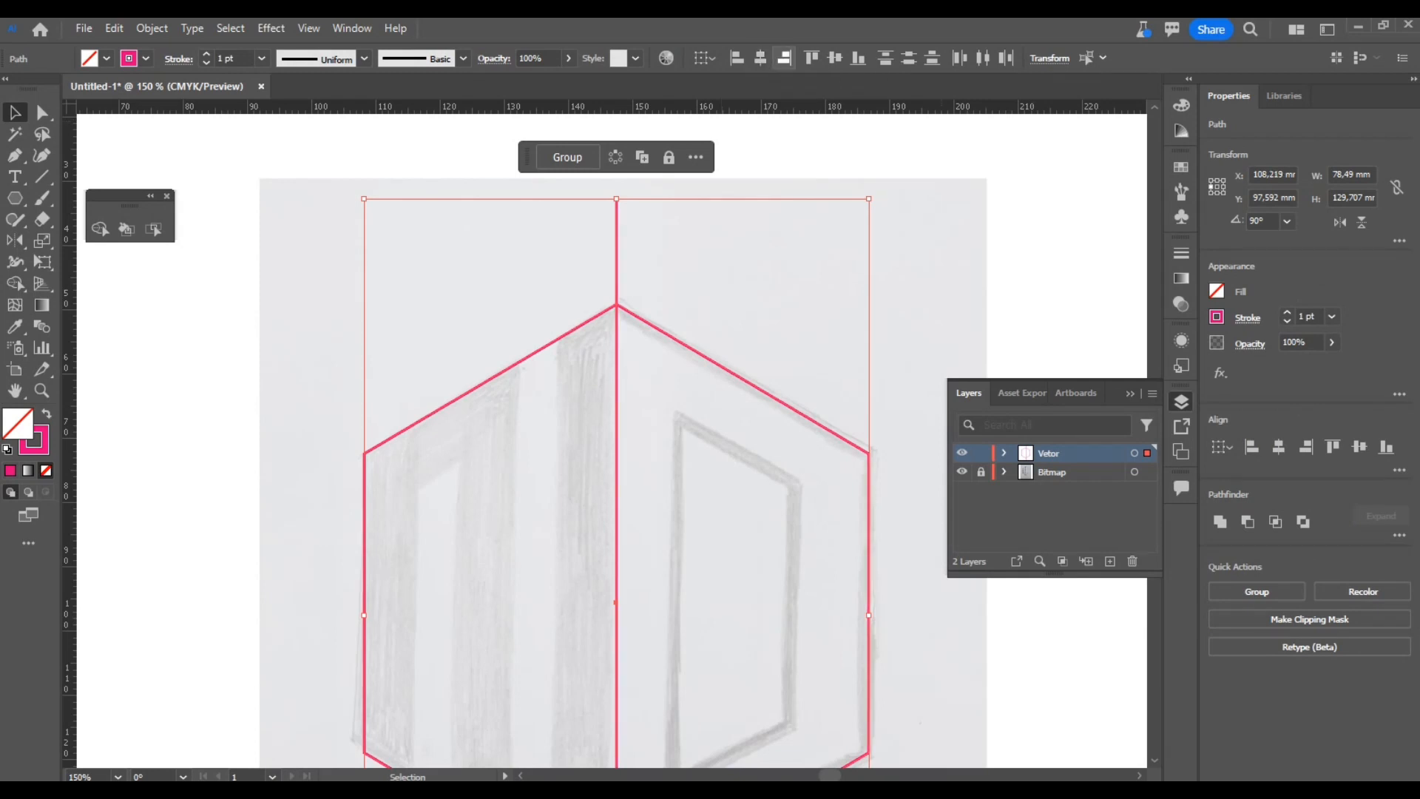
pyautogui.click(563, 232)
pyautogui.moveTo(564, 232); pyautogui.dragTo(656, 254)
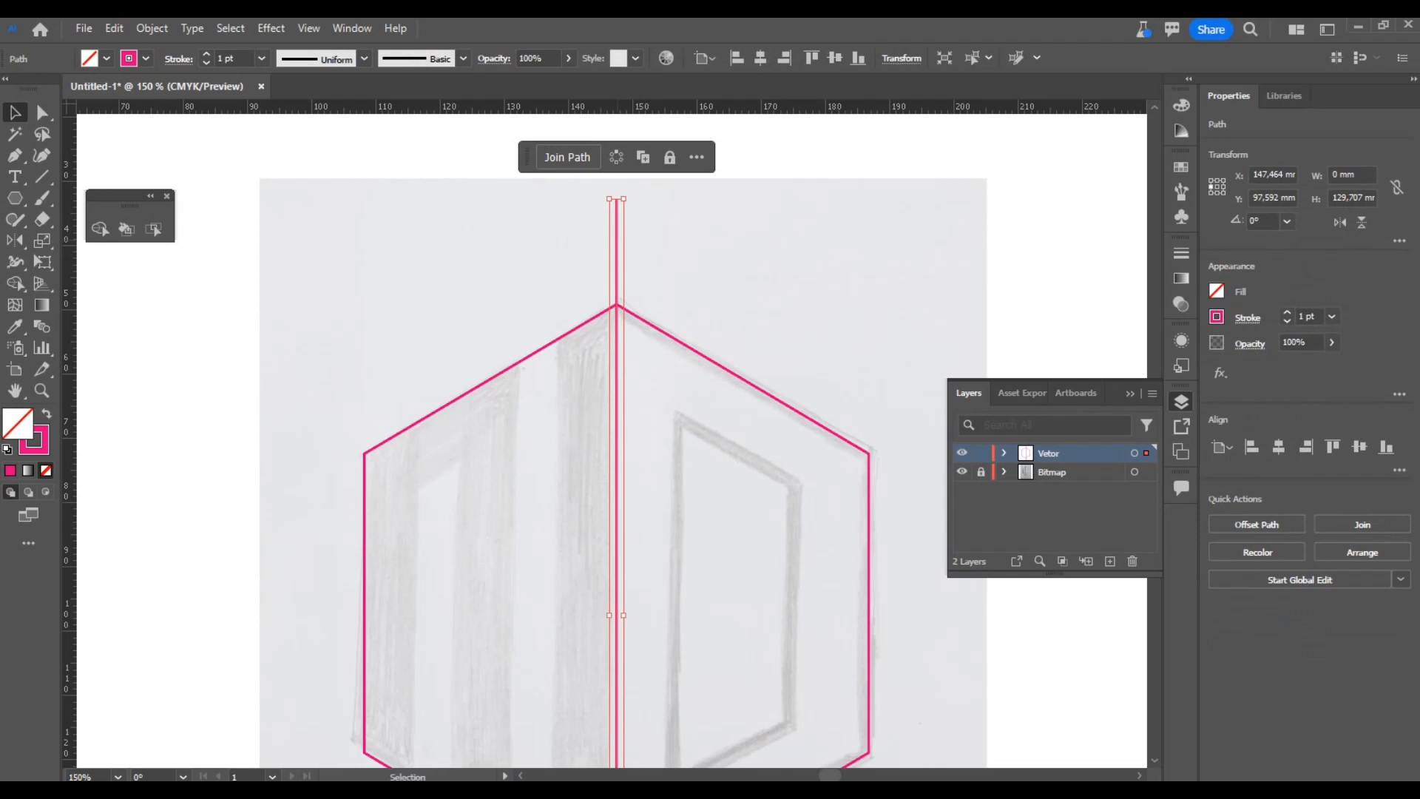
pyautogui.press('Right')
pyautogui.press('Right')
pyautogui.press('Right')
pyautogui.press('Right')
pyautogui.press('Right')
pyautogui.press('Right')
pyautogui.press('Right')
pyautogui.press('Right')
pyautogui.press('Right')
pyautogui.press('Right')
pyautogui.press('Right')
pyautogui.press('Right')
pyautogui.moveTo(406, 238); pyautogui.dragTo(757, 371)
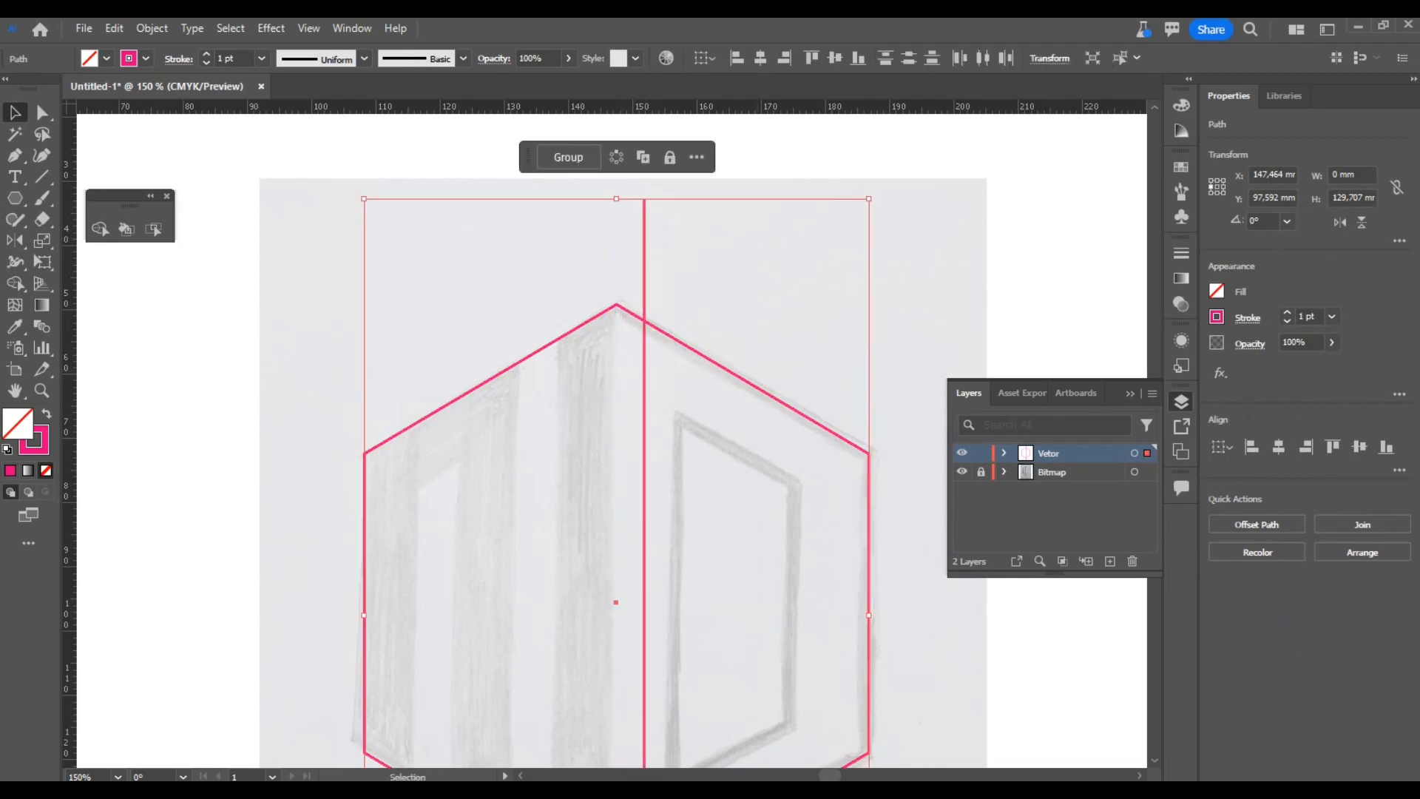
pyautogui.click(760, 58)
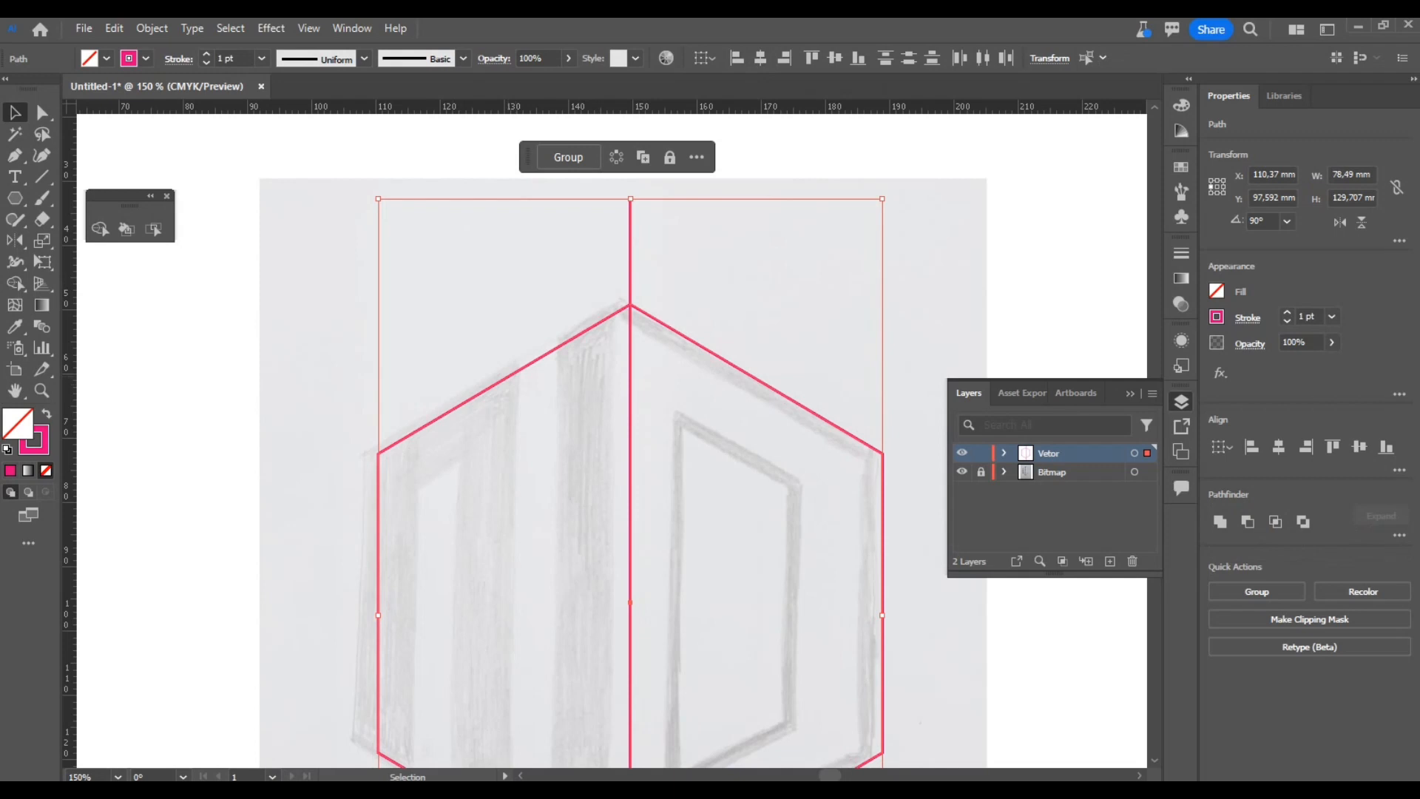
pyautogui.press('Left')
pyautogui.press('Left')
pyautogui.press('Left')
pyautogui.press('Left')
pyautogui.press('Left')
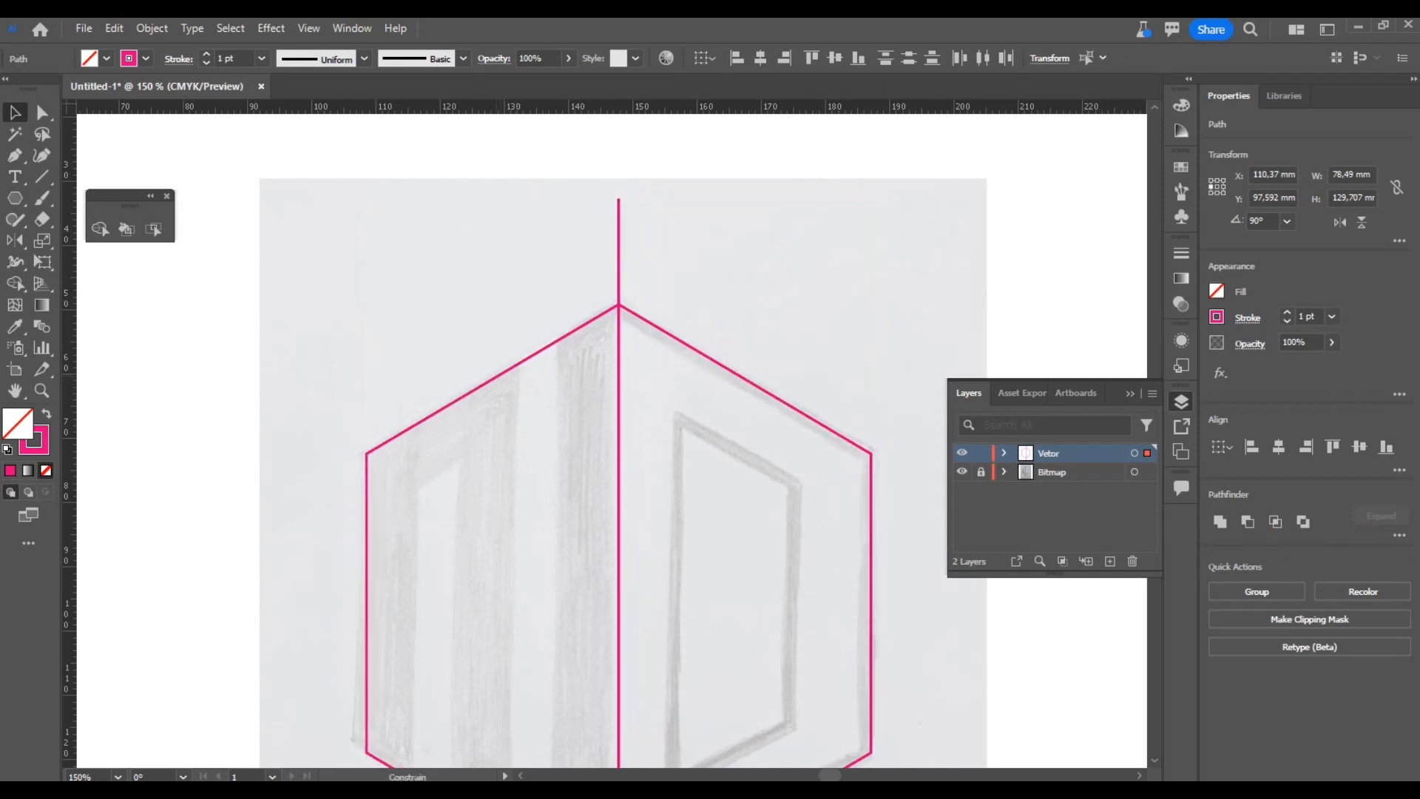
pyautogui.hotkey('ctrl', 'shift', 'a')
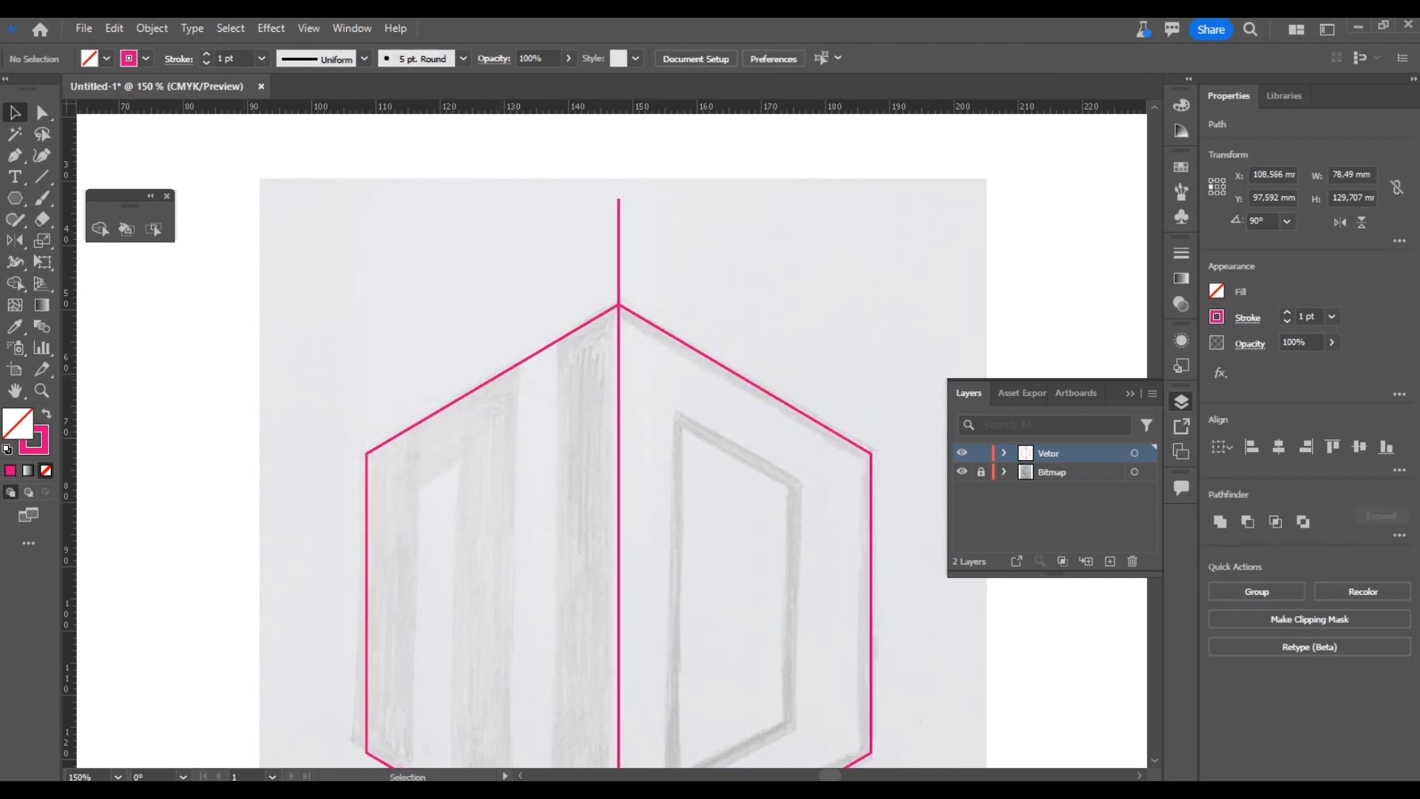
pyautogui.scroll(-3, 621, 443)
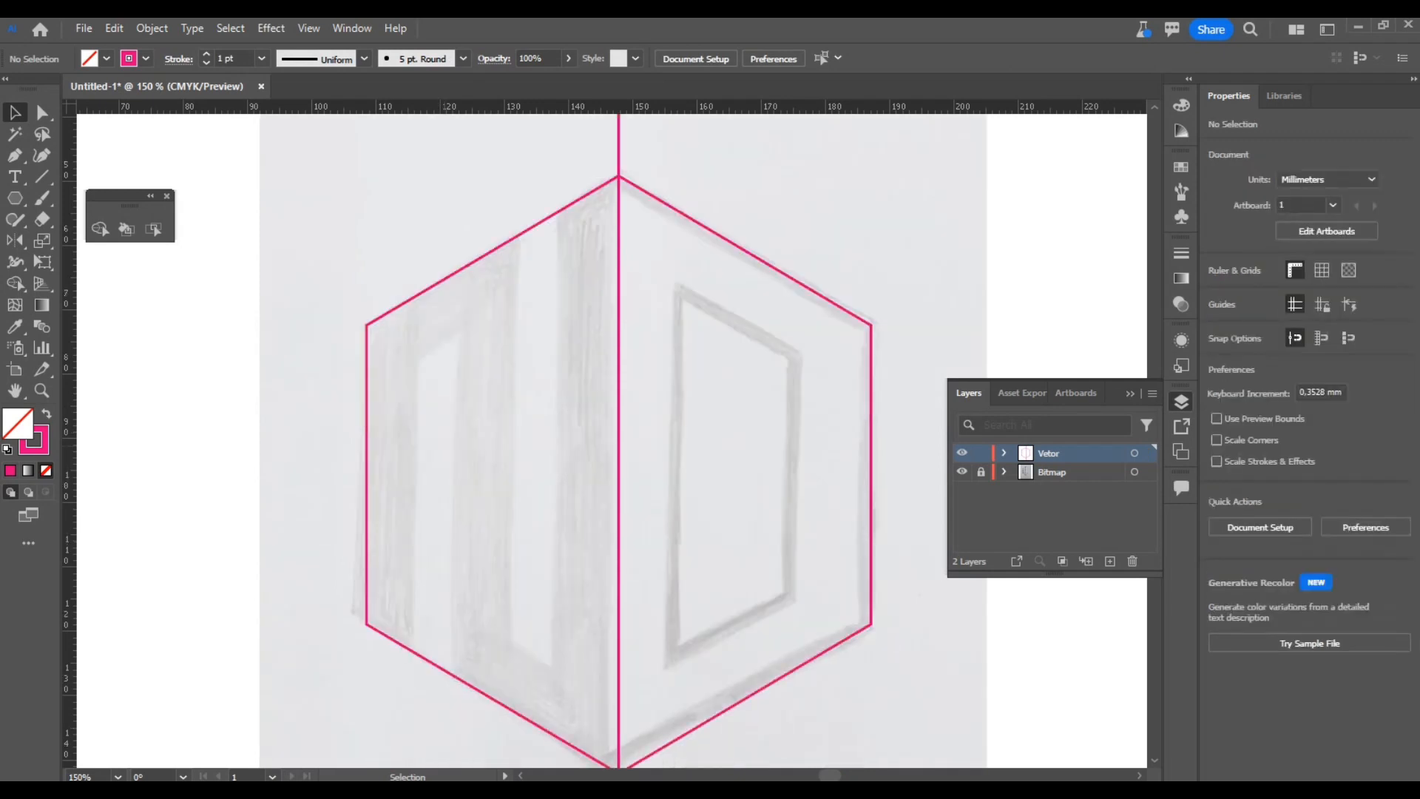
# Alt-drag a copy of the vertical centre line to the left, onto a sketched N stroke.
pyautogui.scroll(-2, 621, 443)
pyautogui.scroll(3, 621, 444)
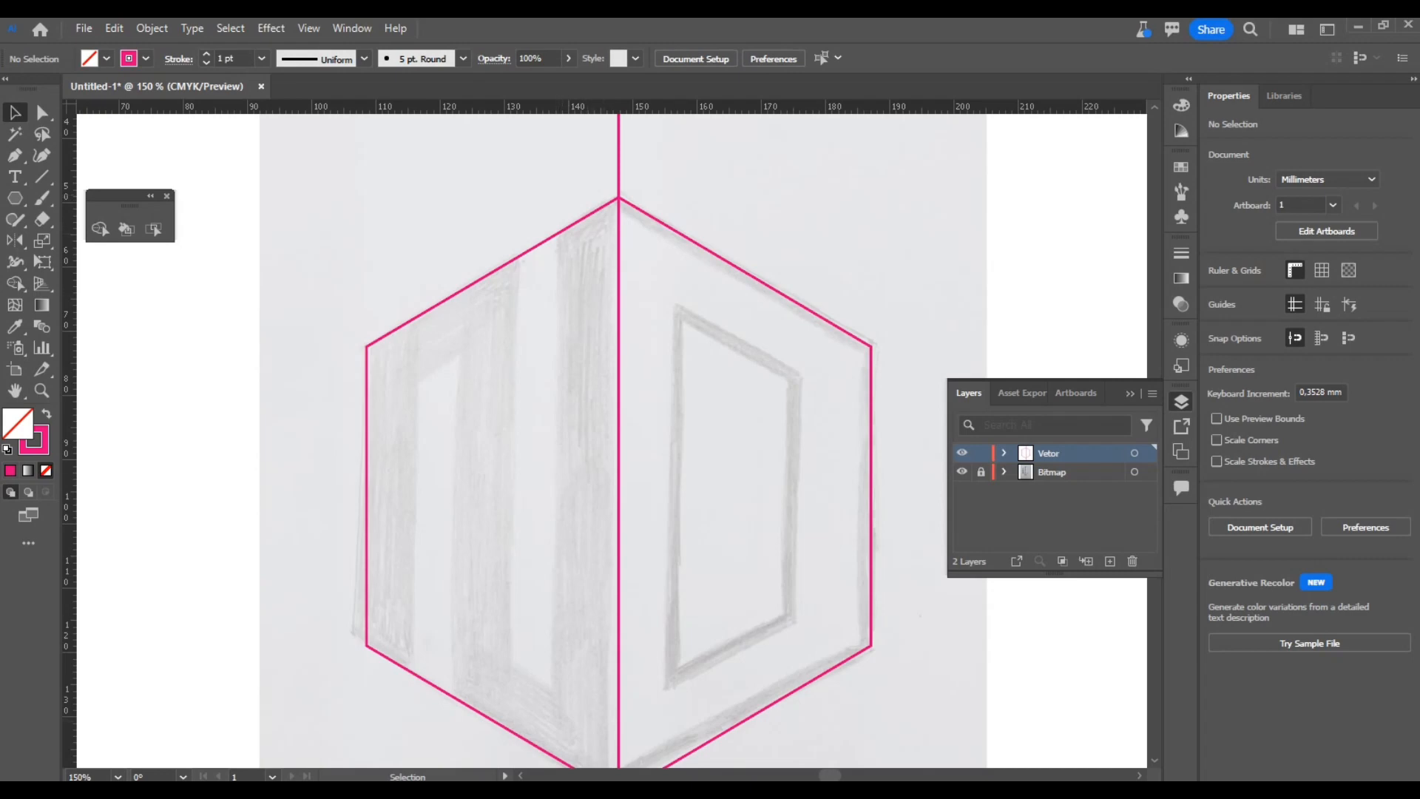
pyautogui.scroll(3, 621, 444)
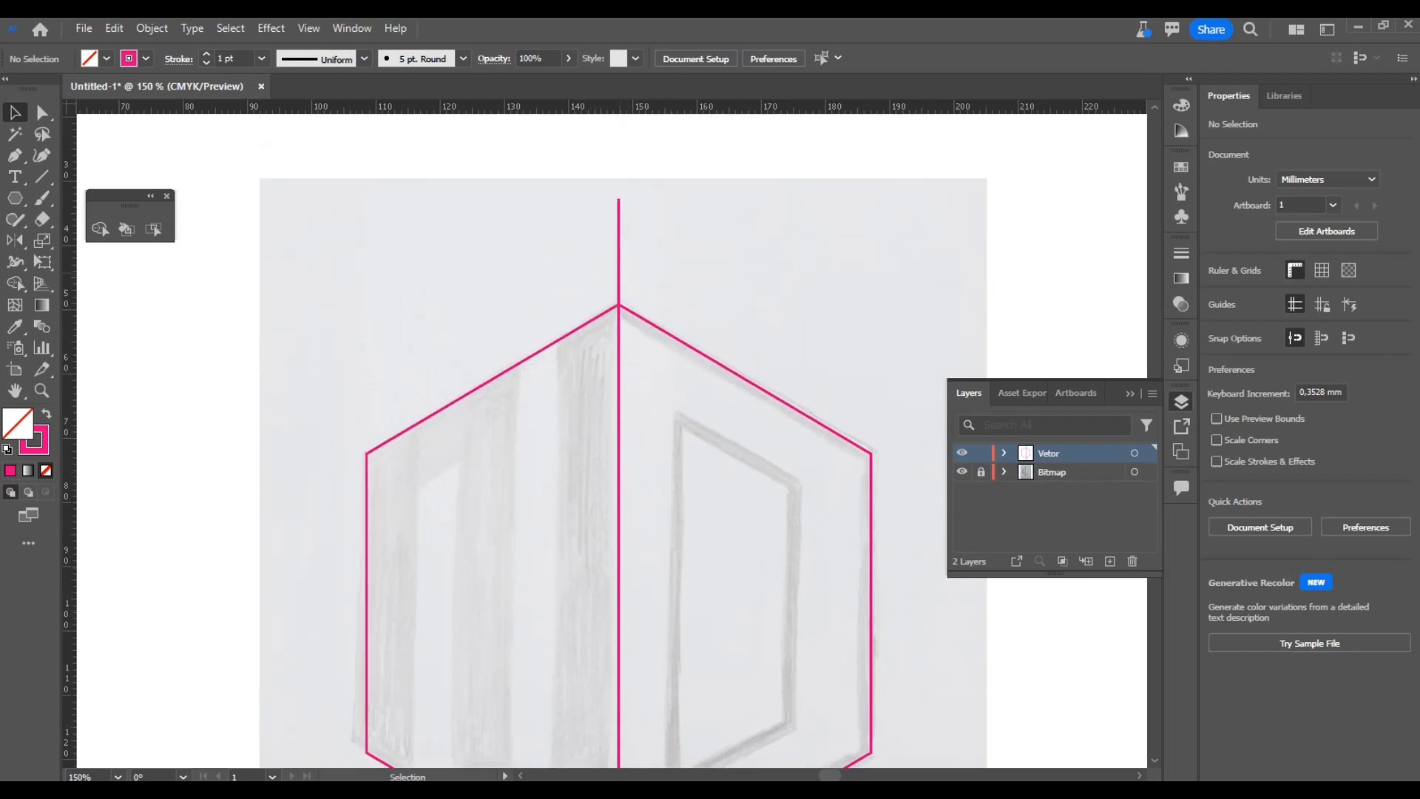
pyautogui.moveTo(618, 444); pyautogui.dragTo(558, 443)
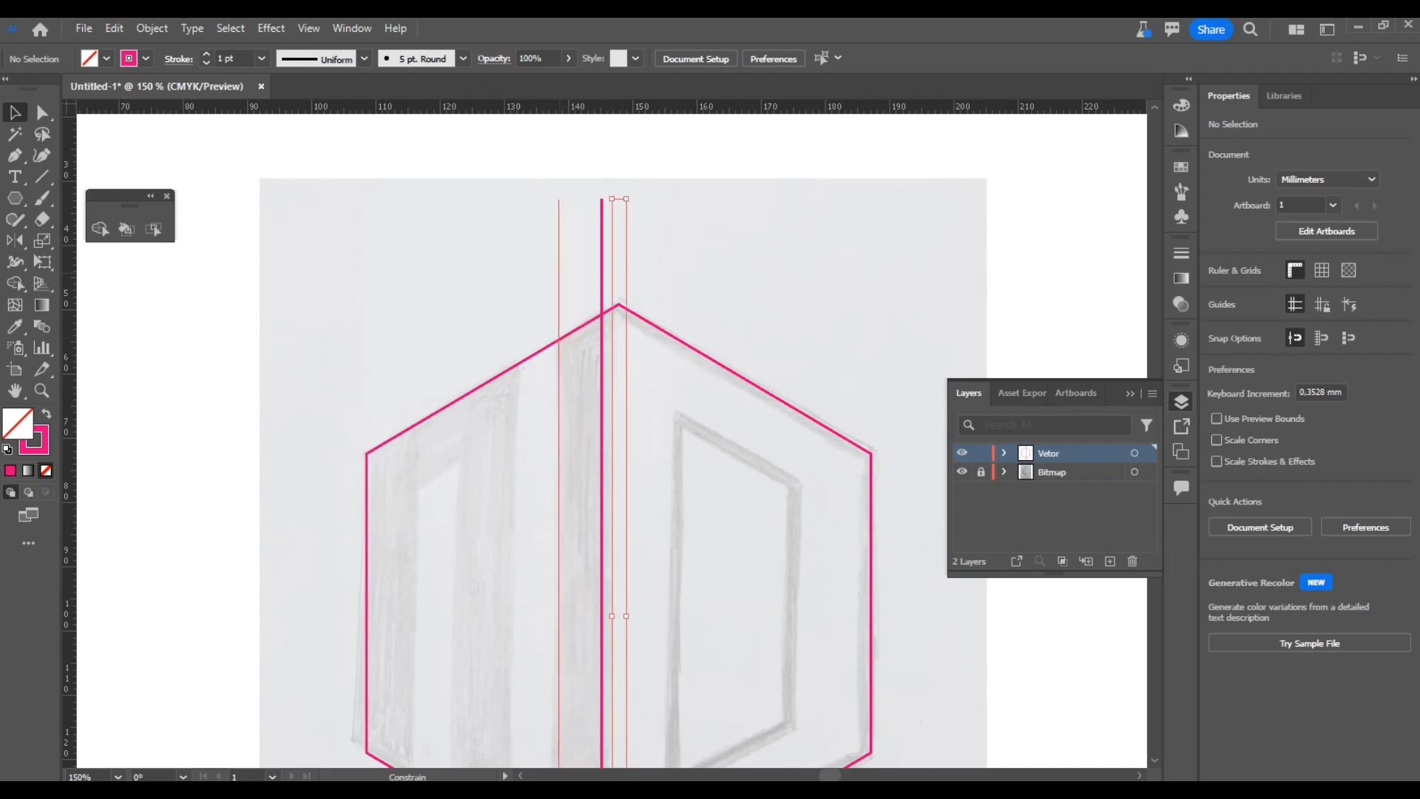
pyautogui.press('alt')
pyautogui.moveTo(559, 443); pyautogui.dragTo(558, 444)
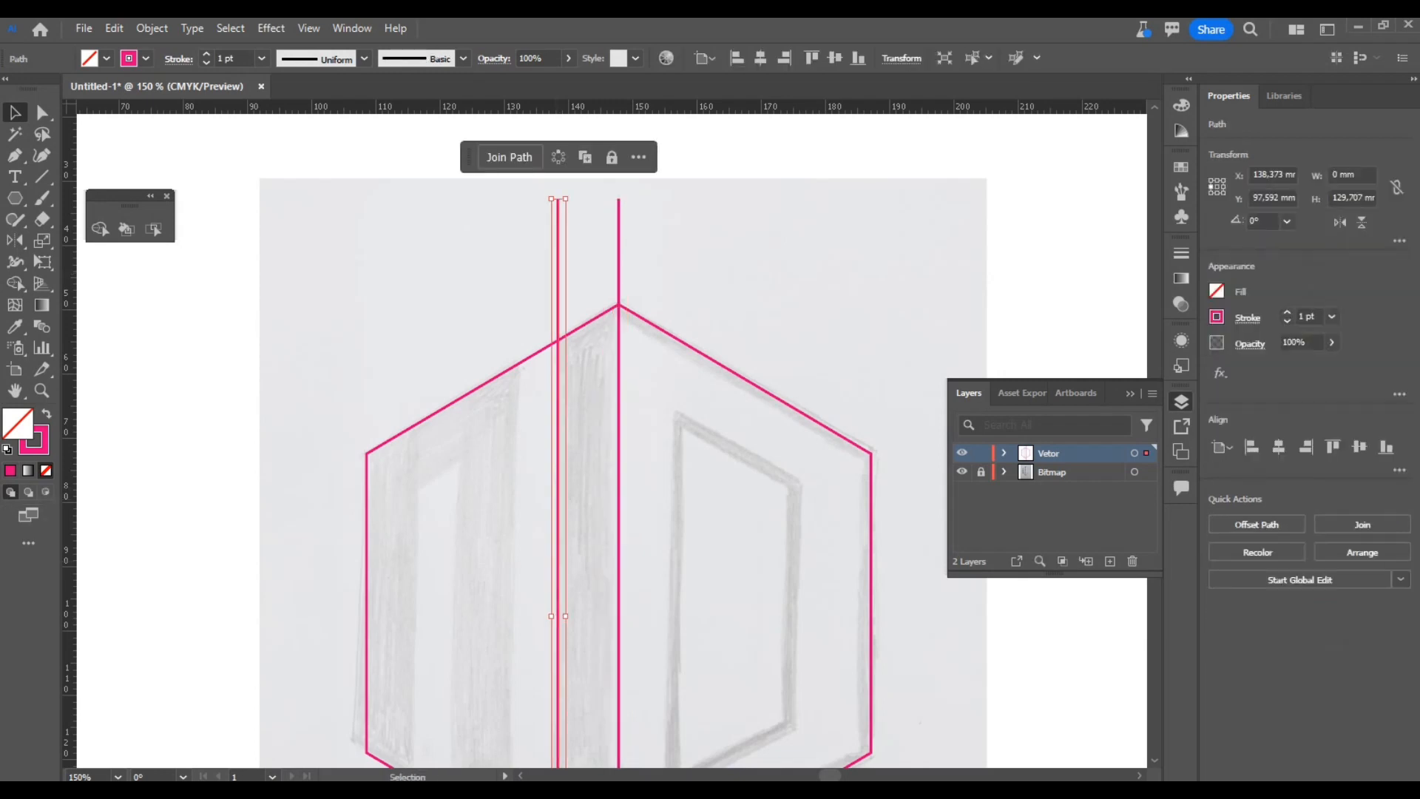
pyautogui.hotkey('ctrl', 'shift', 'a')
# Add another parallel line copy and slide the leftmost line further left along the sketch.
pyautogui.scroll(-5, 621, 444)
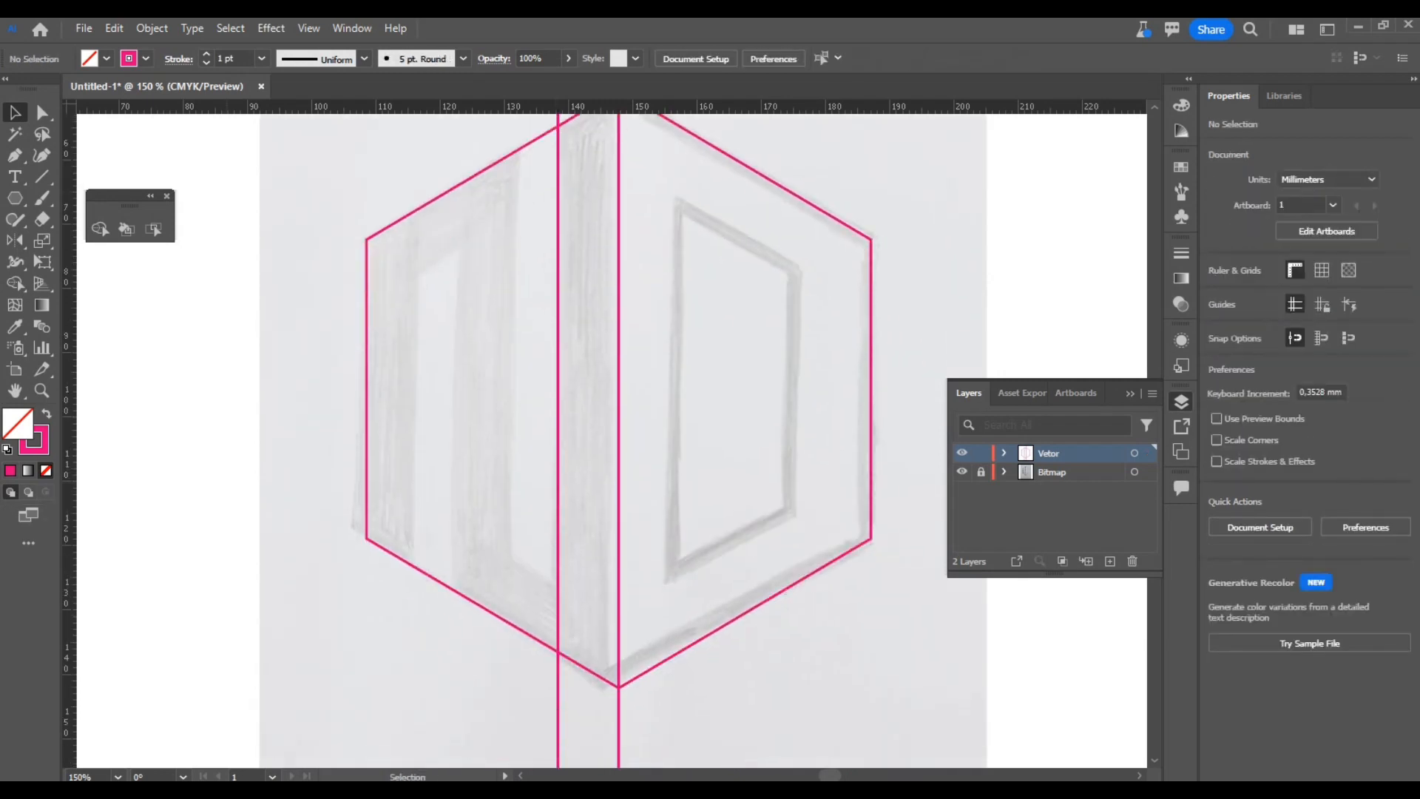
pyautogui.scroll(5, 621, 444)
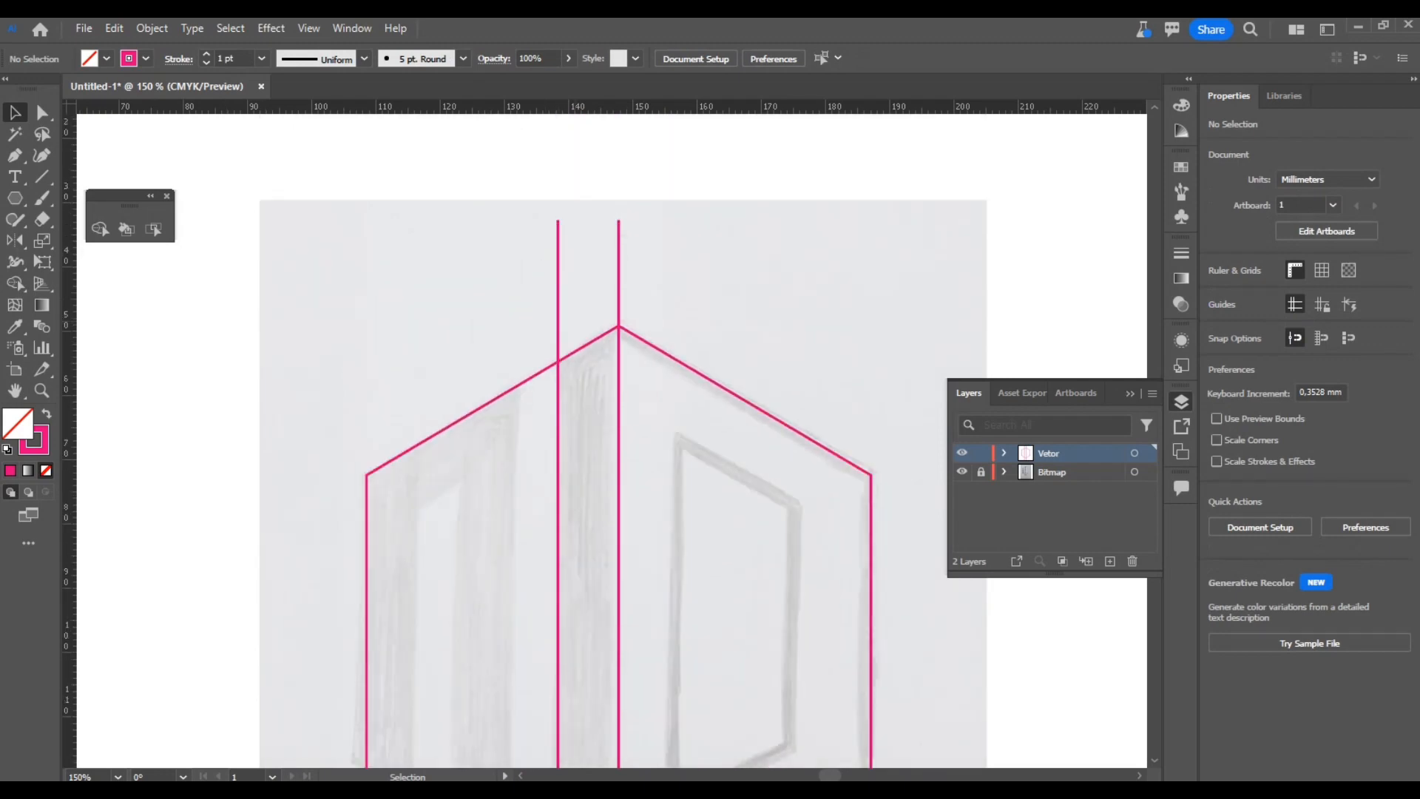
pyautogui.scroll(-3, 621, 443)
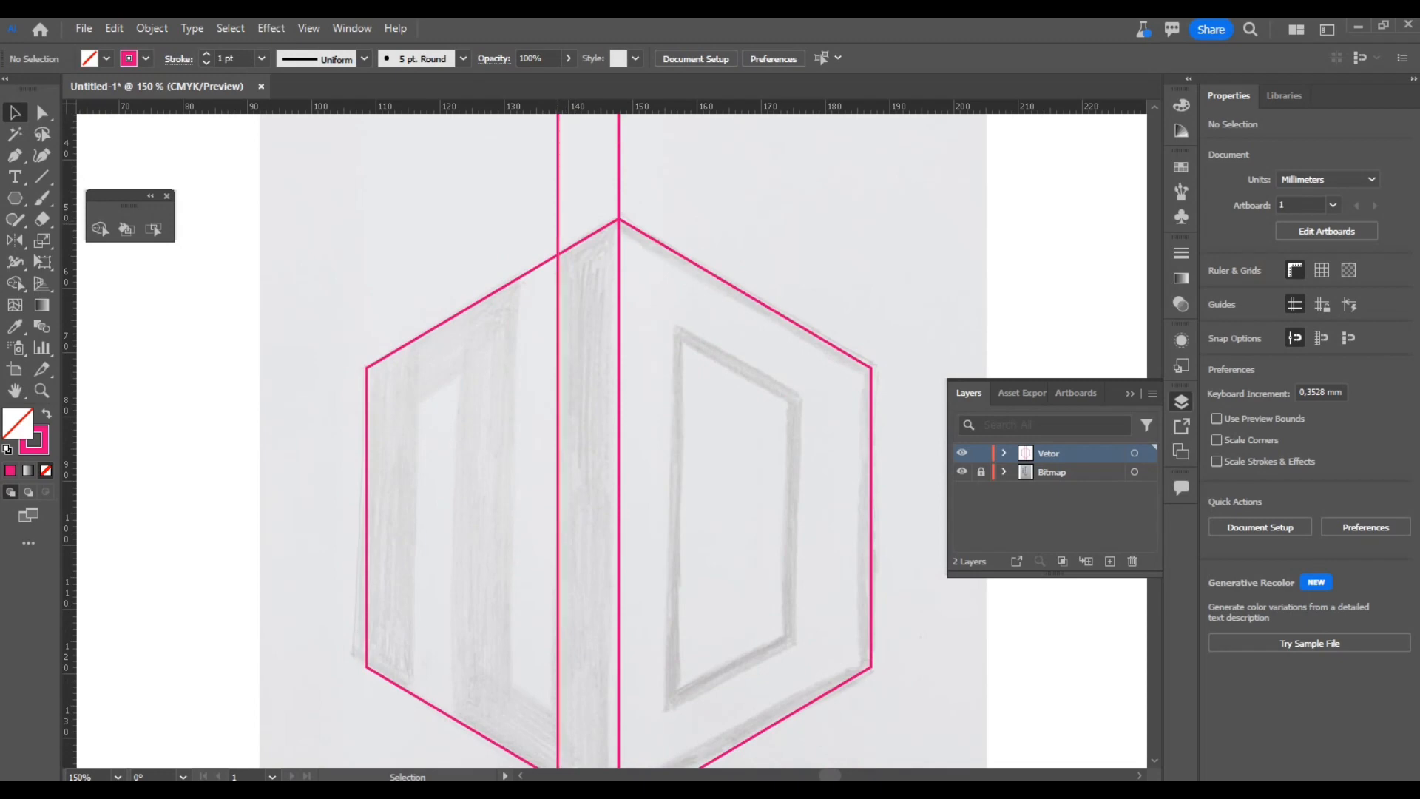
pyautogui.moveTo(557, 444); pyautogui.dragTo(515, 444)
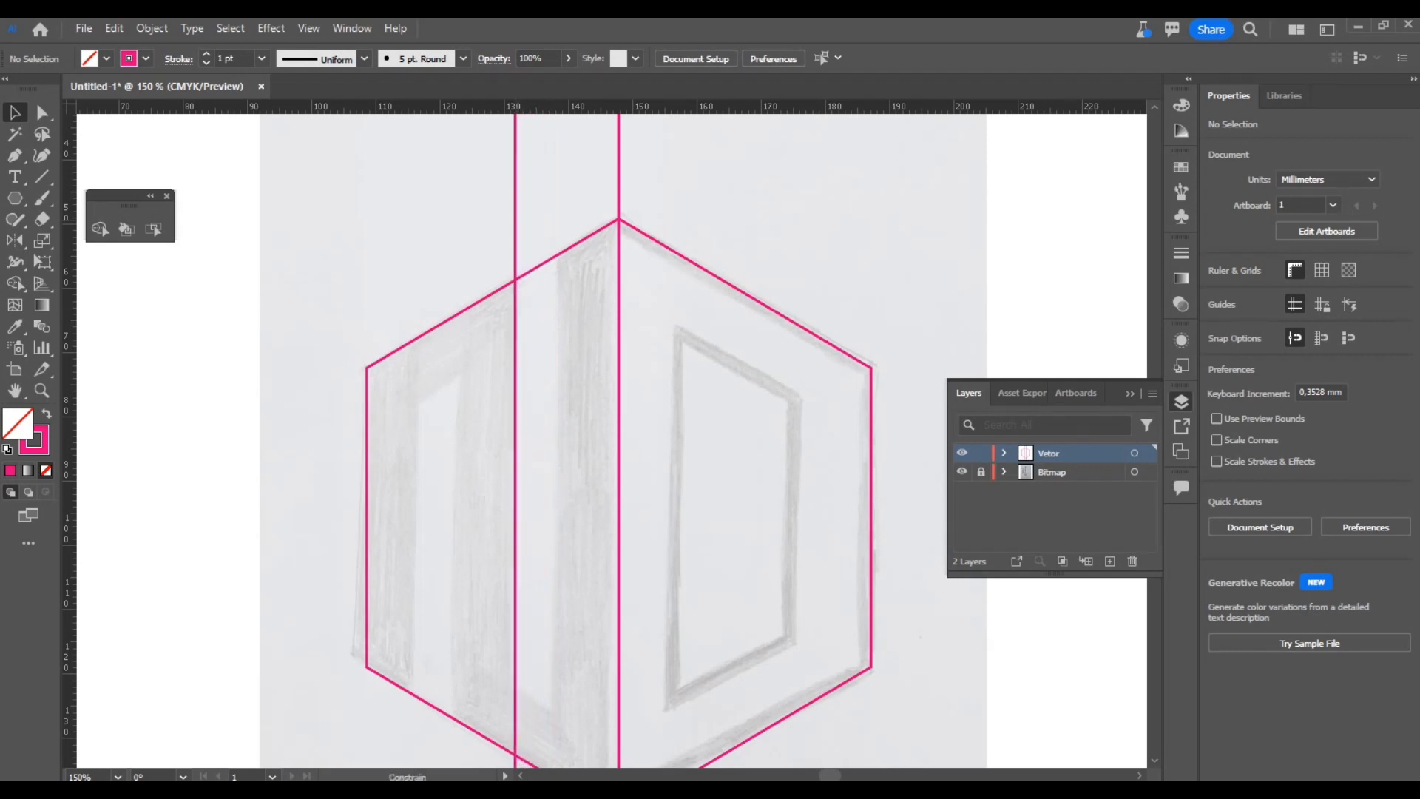
pyautogui.press('alt')
pyautogui.moveTo(515, 444); pyautogui.dragTo(558, 444)
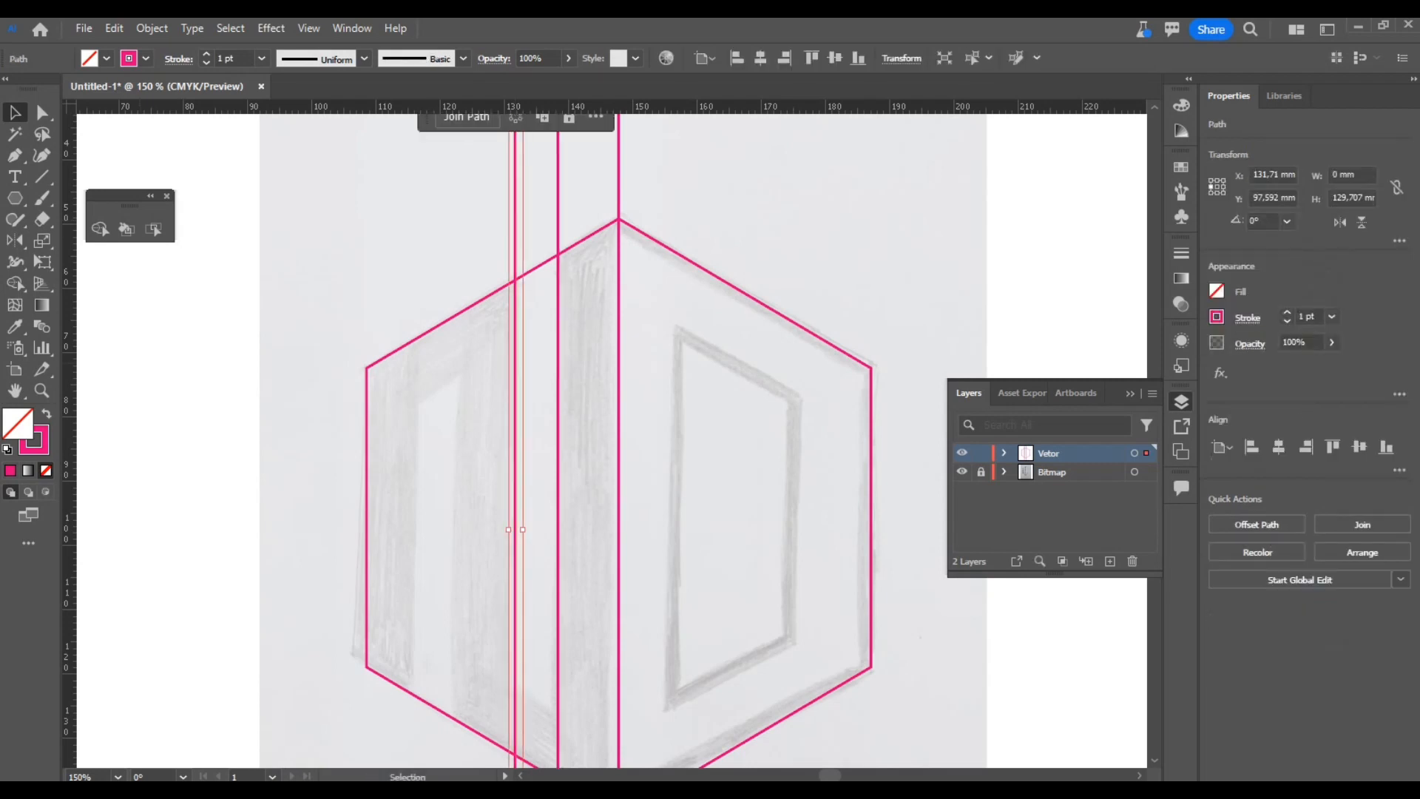
pyautogui.hotkey('ctrl', 'shift', 'a')
pyautogui.scroll(5, 612, 441)
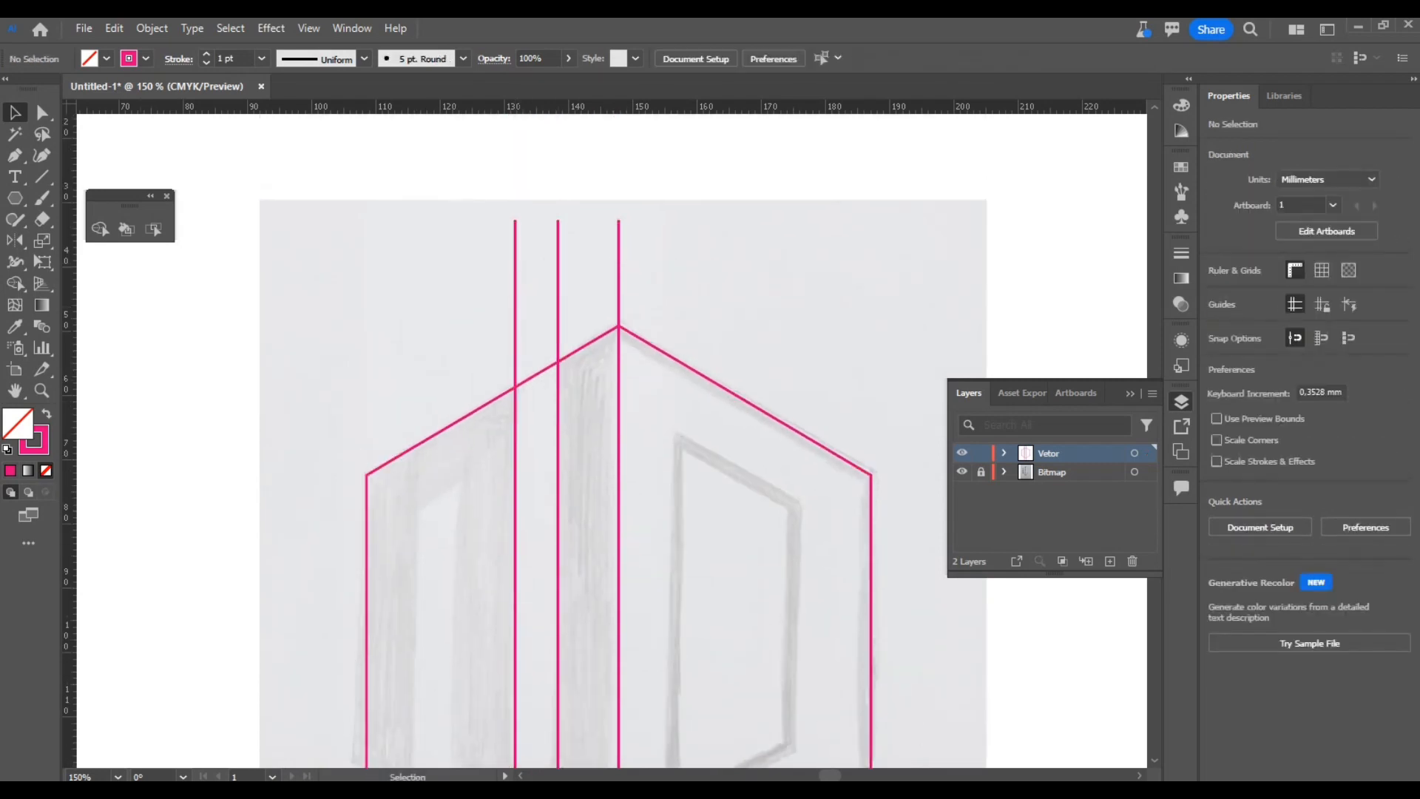
pyautogui.moveTo(516, 444); pyautogui.dragTo(418, 443)
# Copy a vertical line to a new position right of the hexagon's centre.
pyautogui.hotkey('ctrl', 'shift', 'a')
pyautogui.scroll(-3, 624, 440)
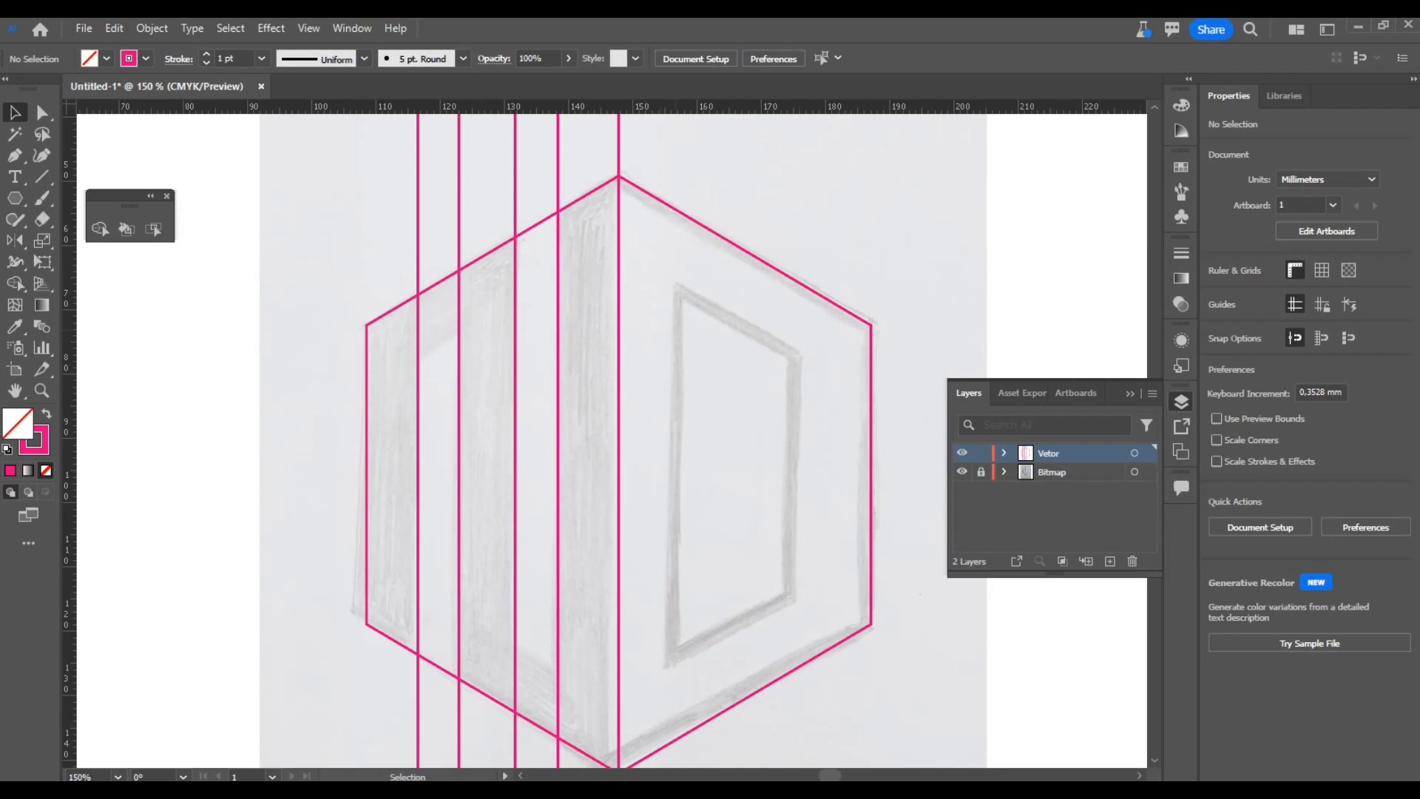
pyautogui.scroll(2, 619, 444)
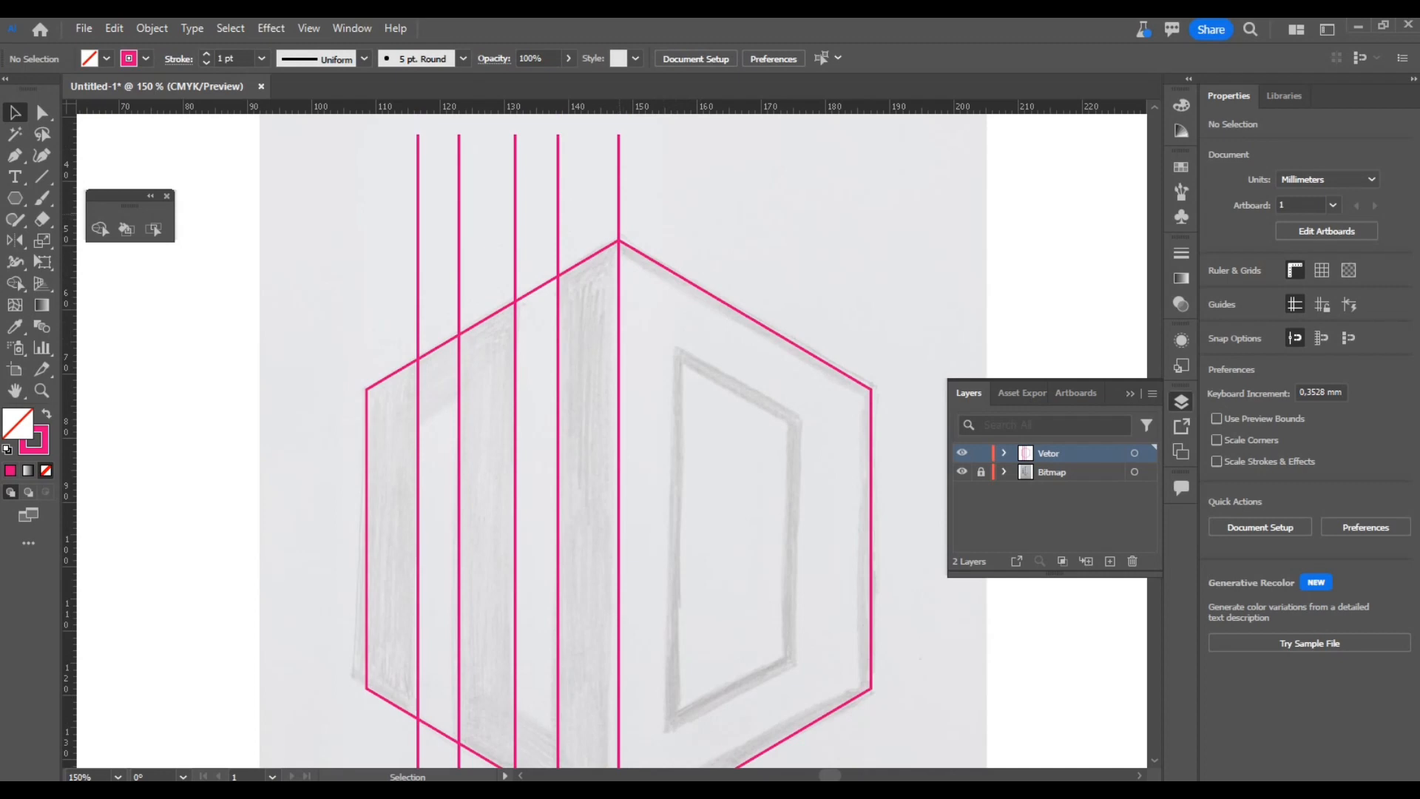
pyautogui.moveTo(618, 517); pyautogui.dragTo(668, 517)
pyautogui.press('alt')
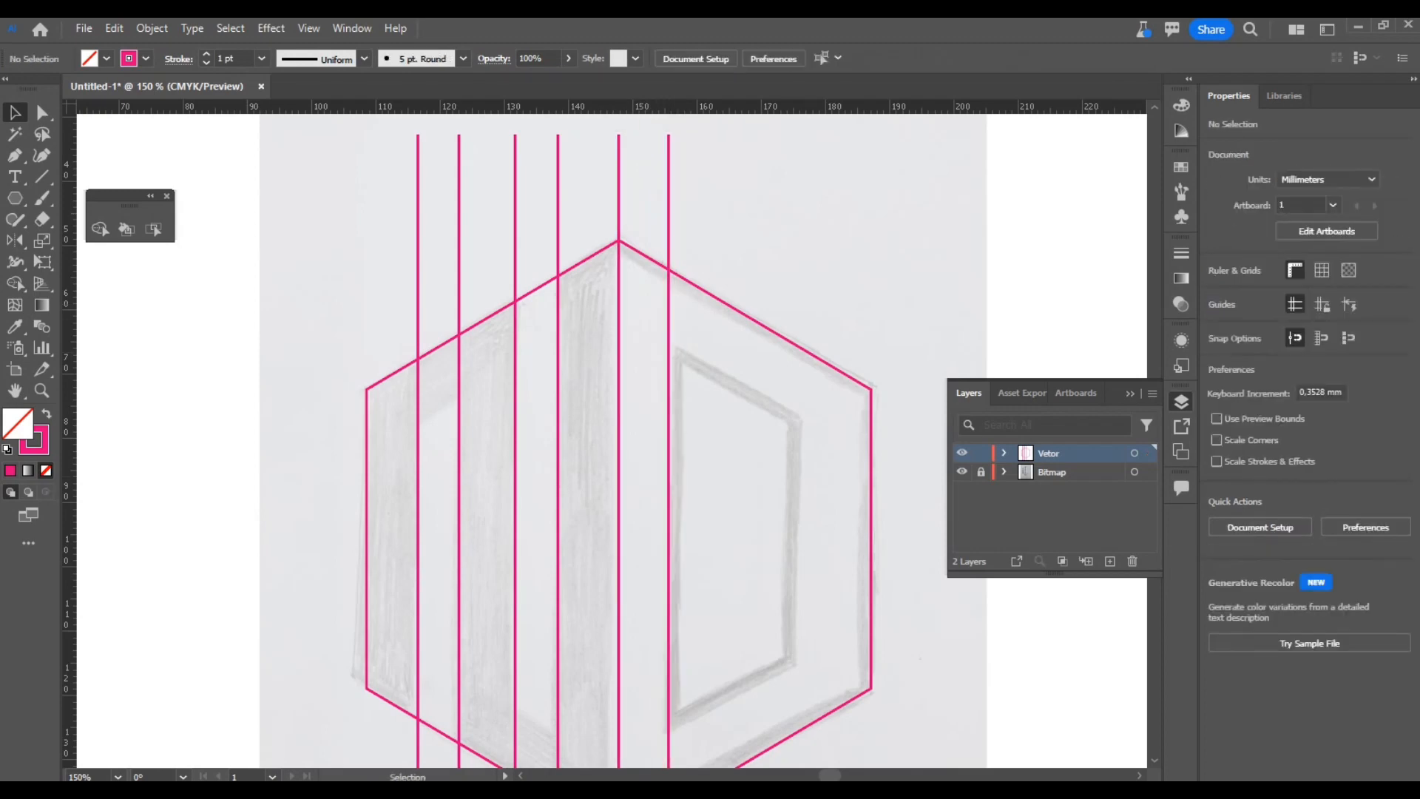
# At 200% zoom, copy a vertical line slightly right to form a close pair.
pyautogui.press('z')
pyautogui.click(710, 472)
pyautogui.scroll(-3, 614, 443)
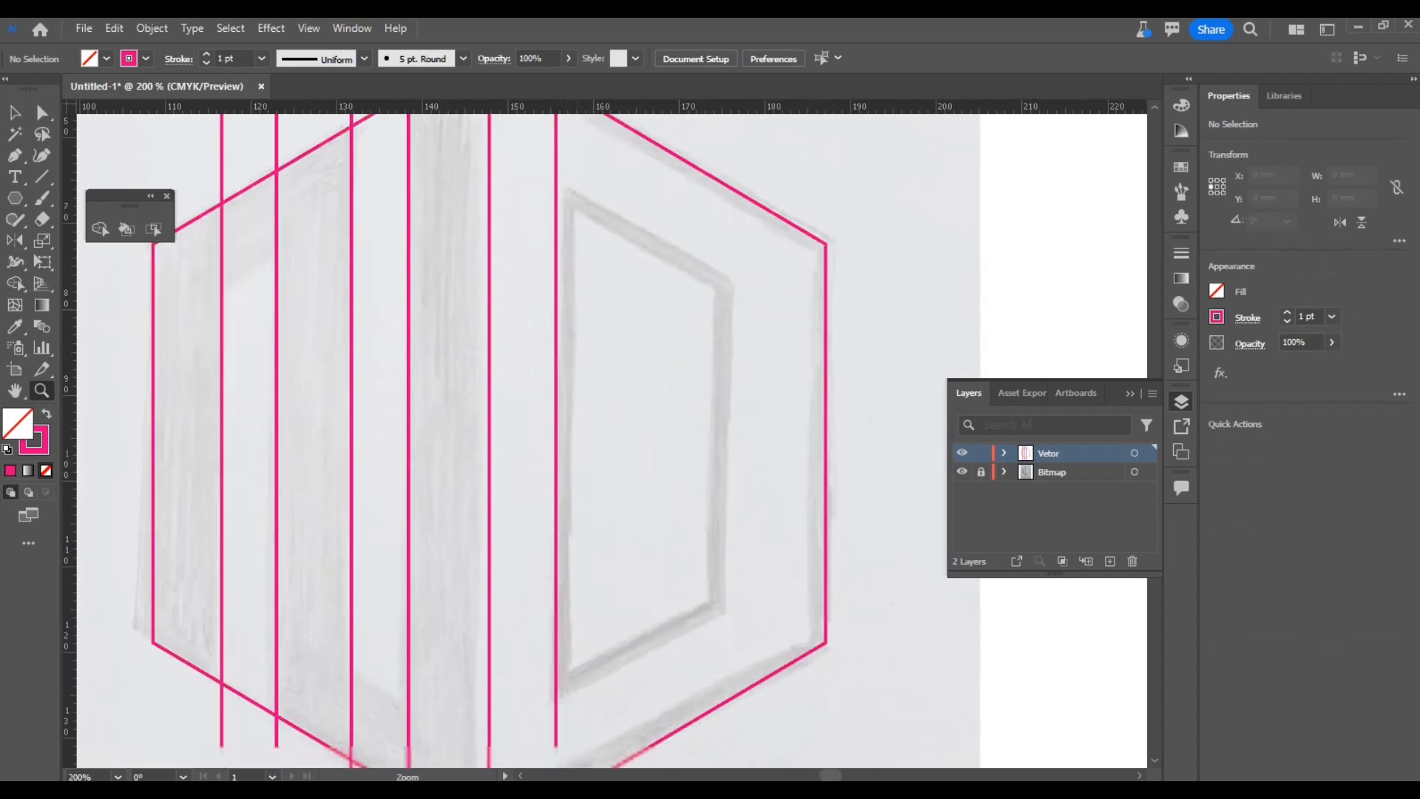
pyautogui.press('v')
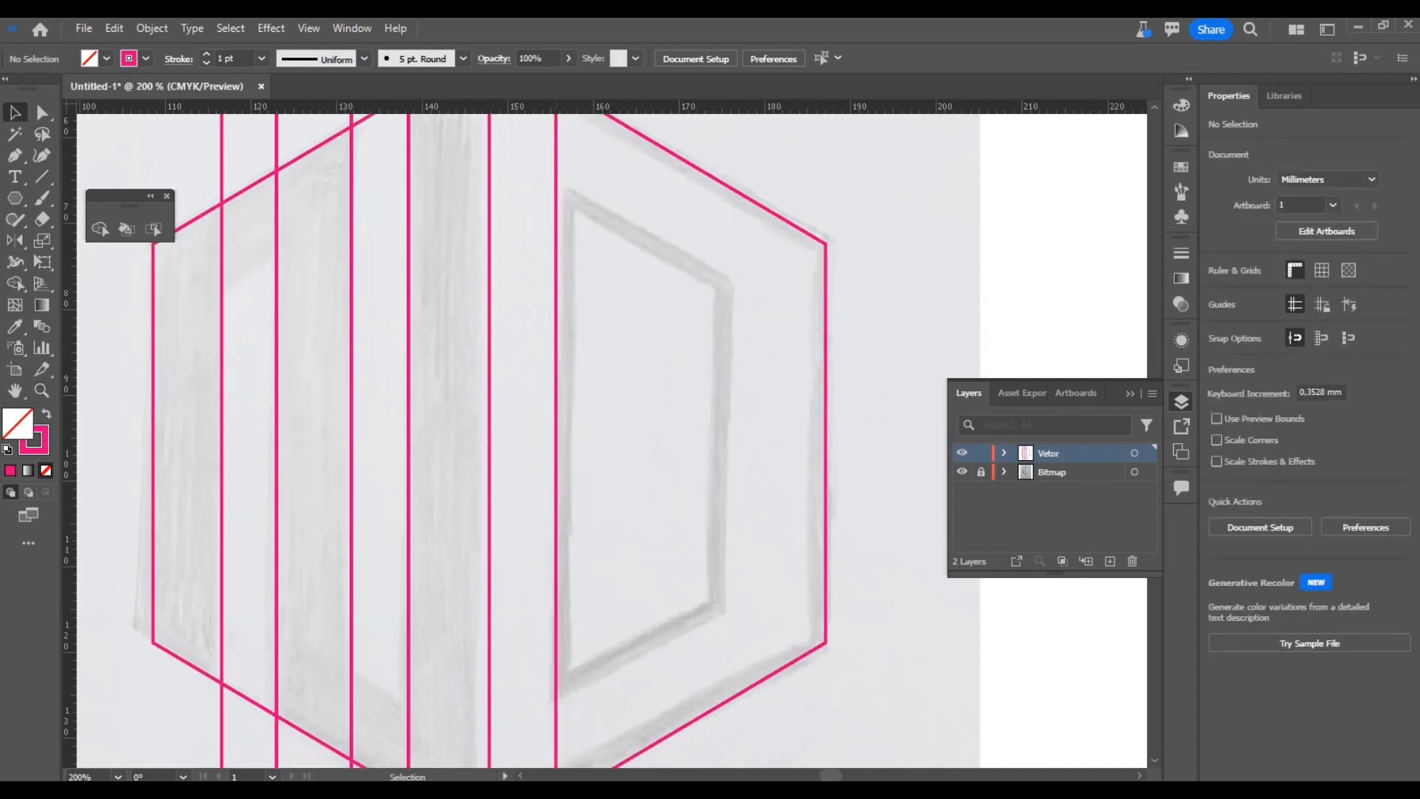
pyautogui.scroll(3, 517, 444)
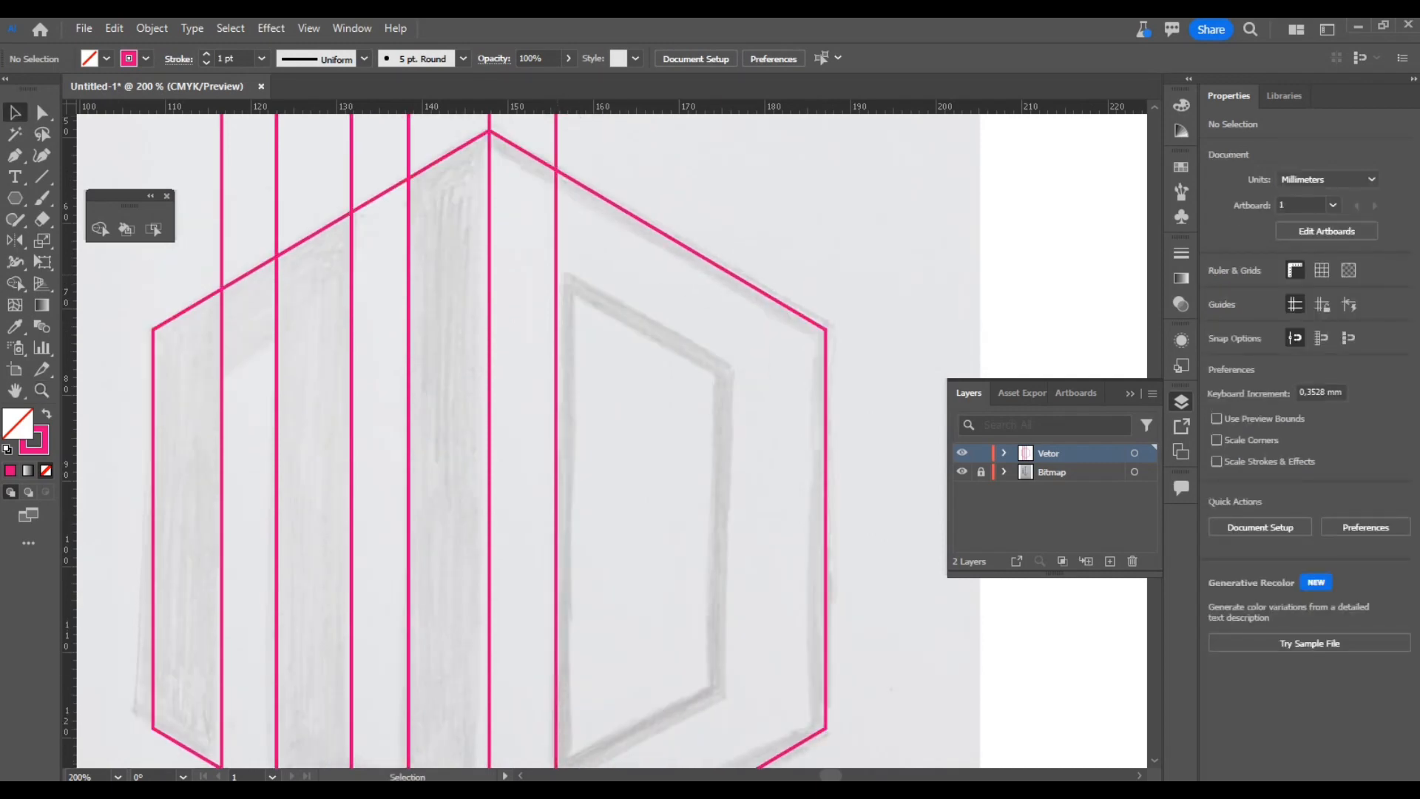
pyautogui.moveTo(556, 274); pyautogui.dragTo(573, 274)
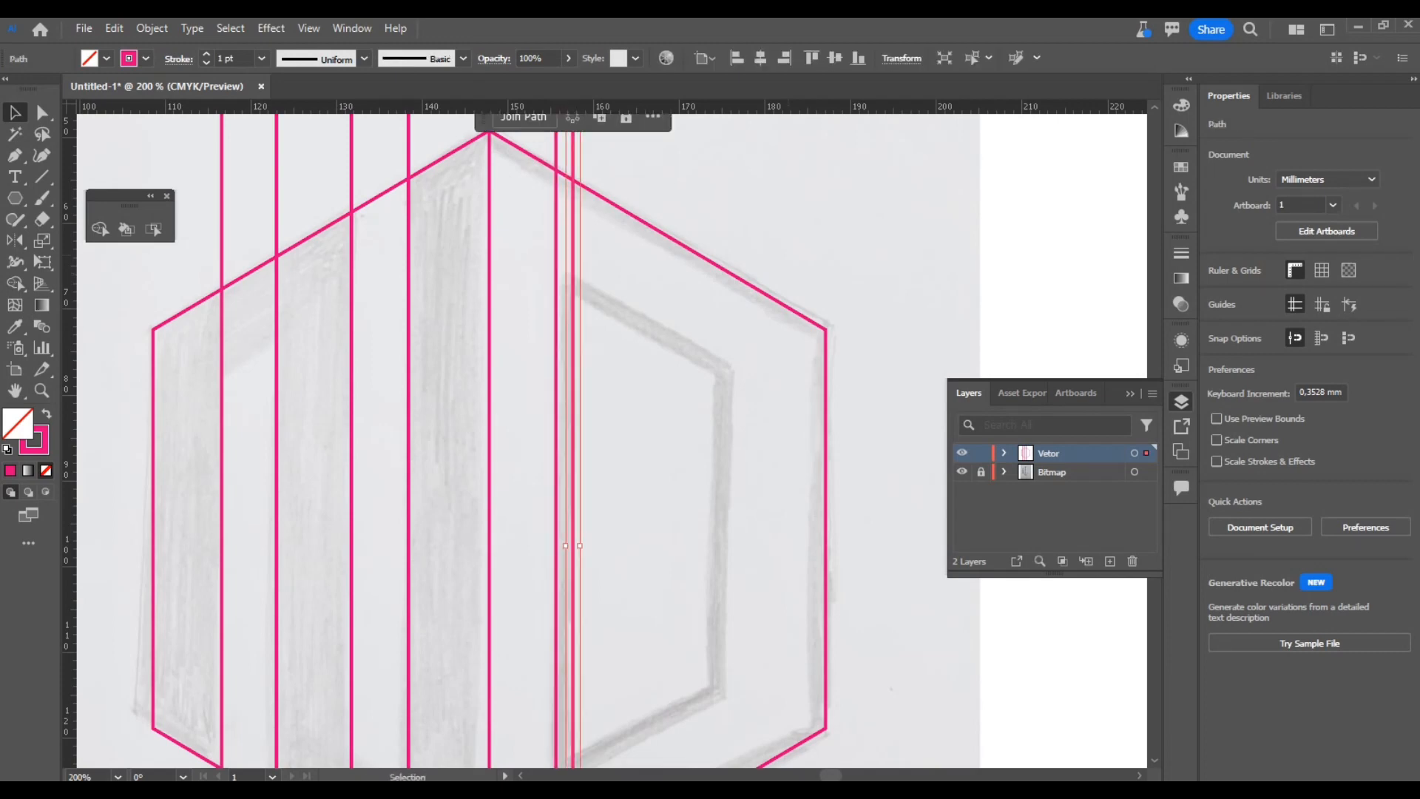
pyautogui.hotkey('ctrl', 'shift', 'a')
# Select the close pair of vertical lines and copy it toward the D's right side.
pyautogui.scroll(3, 612, 441)
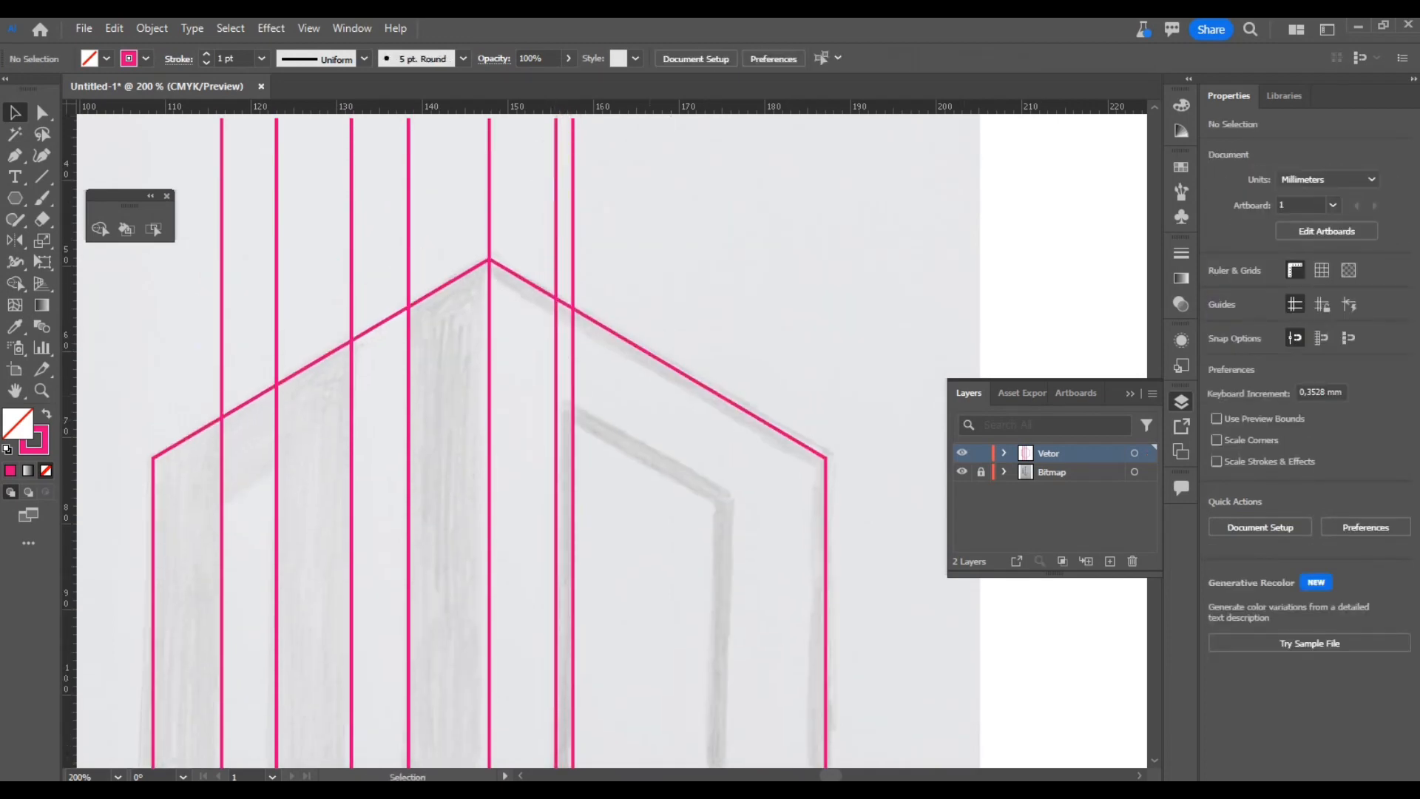
pyautogui.scroll(-5, 612, 440)
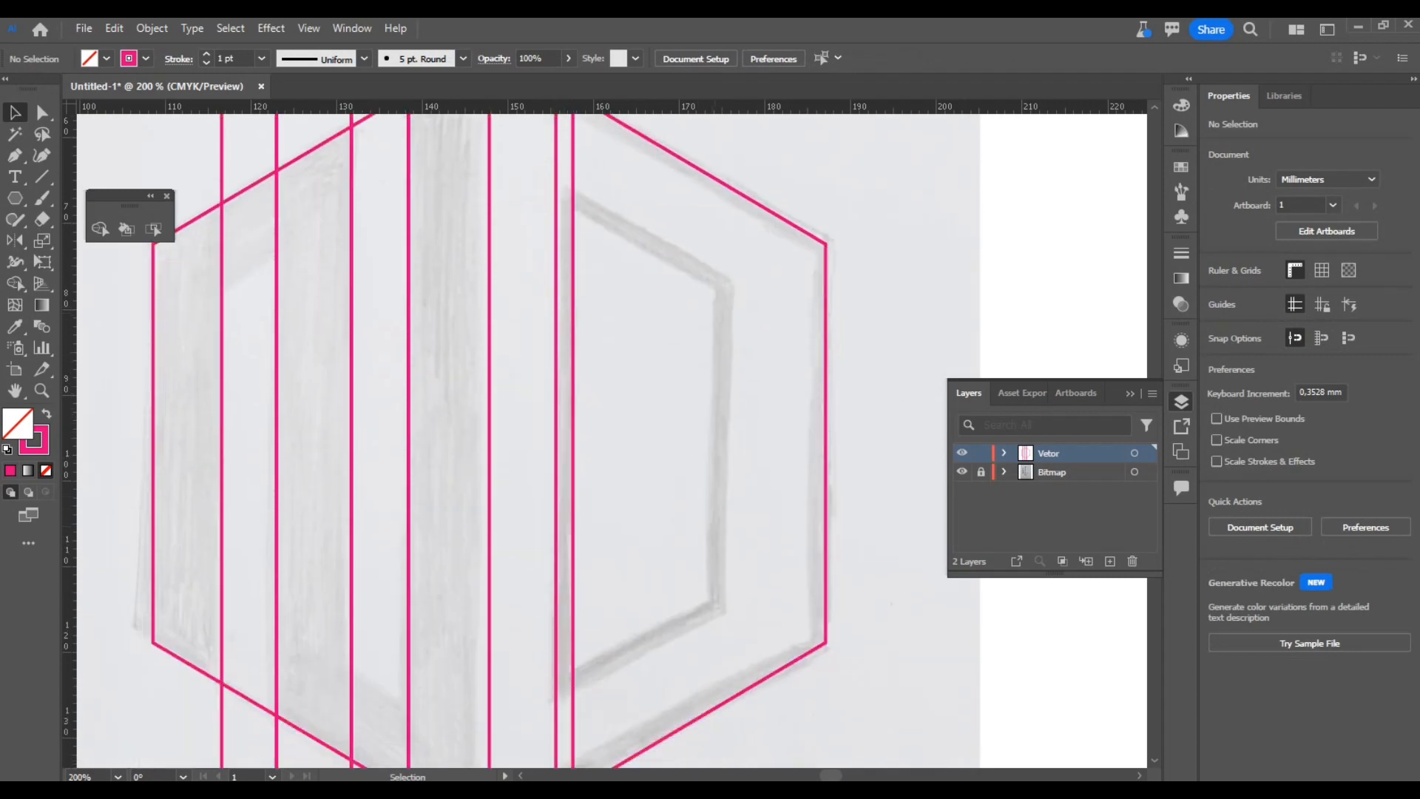
pyautogui.scroll(5, 612, 440)
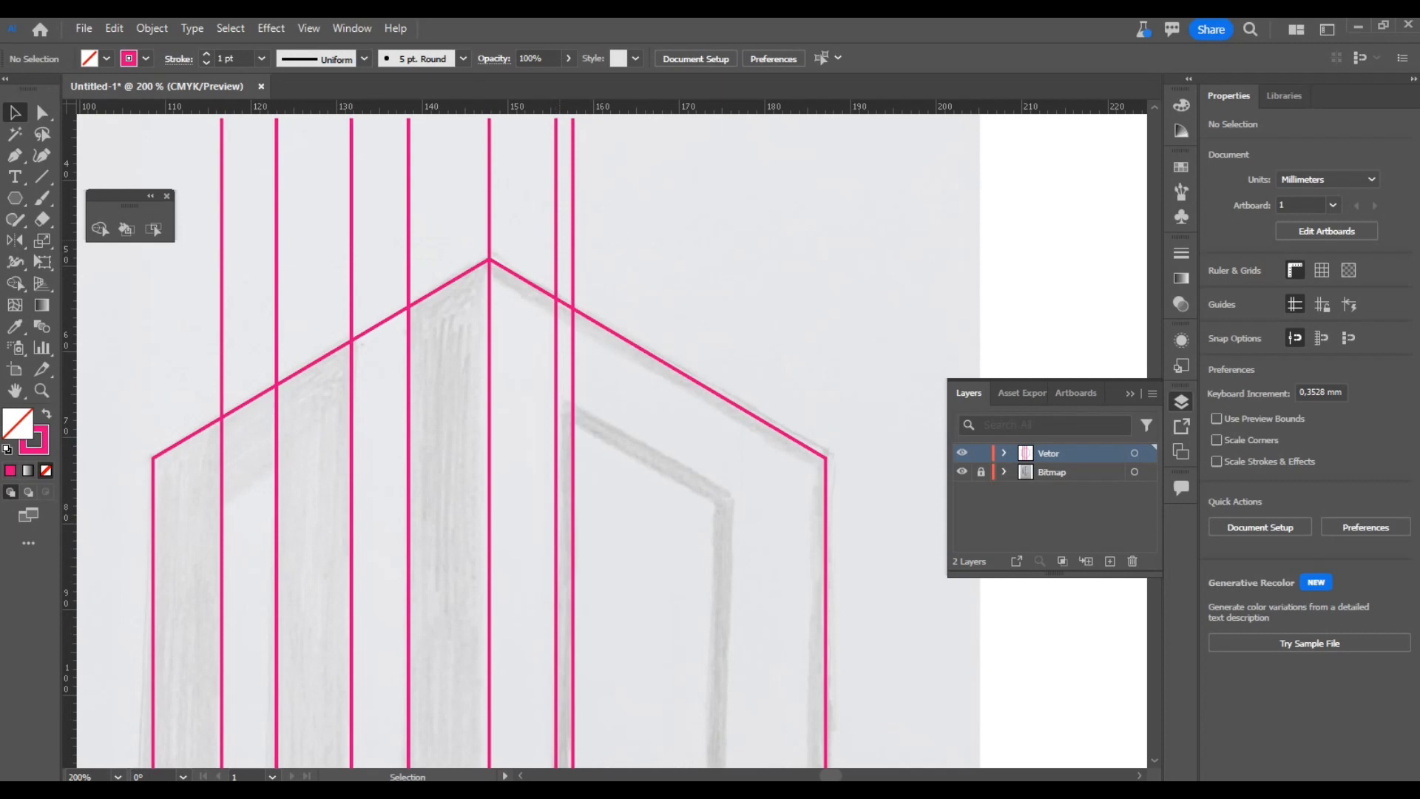
pyautogui.hotkey('ctrl', 'f')
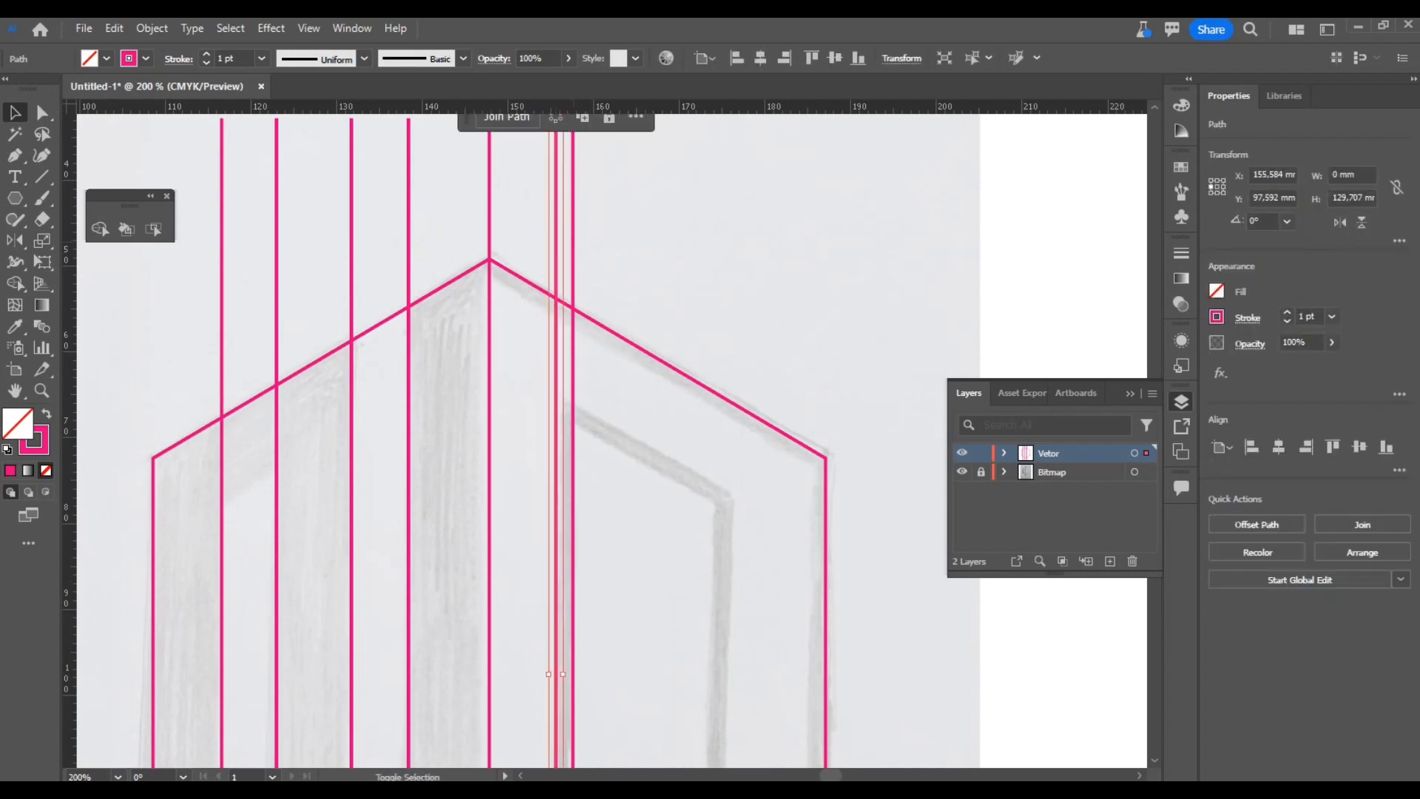
pyautogui.keyDown('shift'); pyautogui.click(572, 444); pyautogui.keyUp('shift')
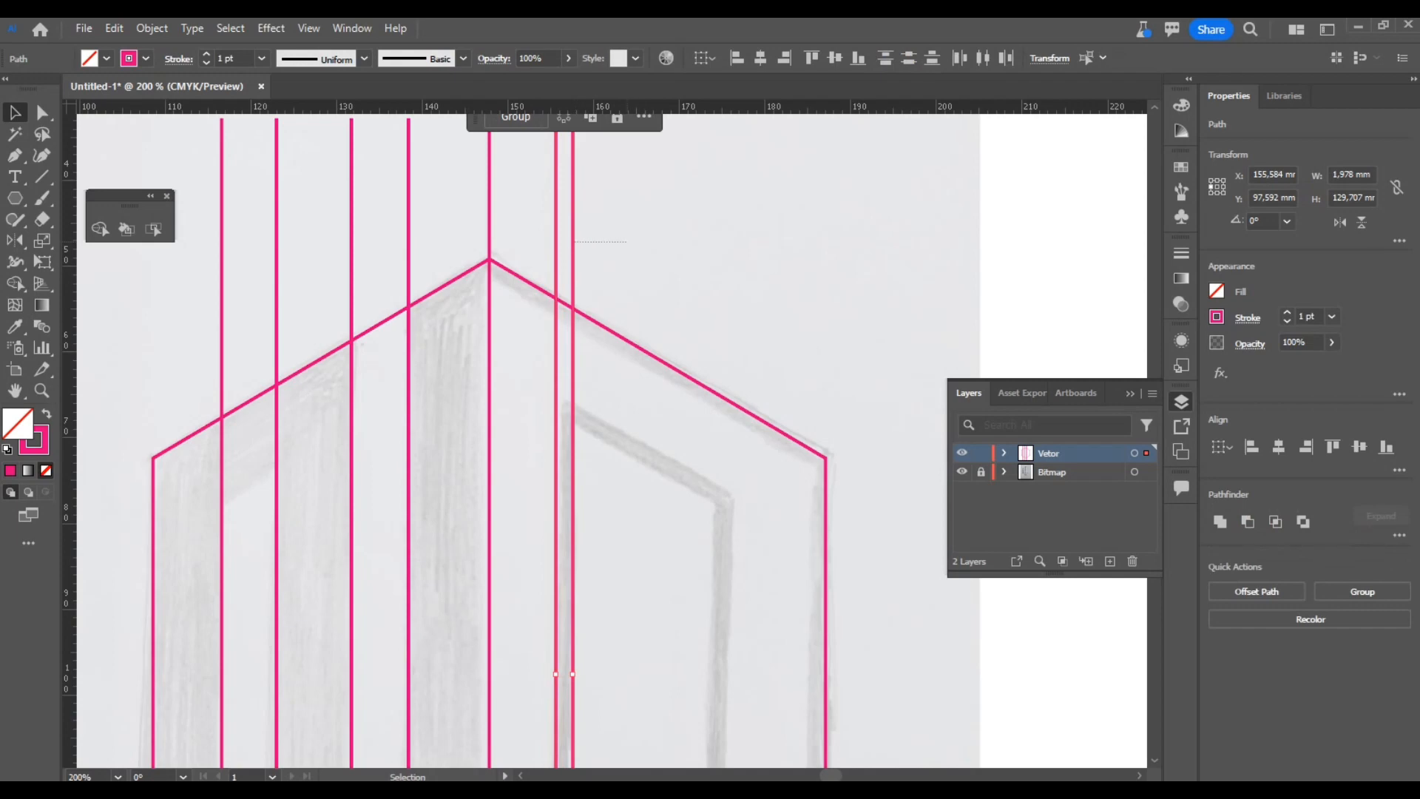
pyautogui.moveTo(557, 232); pyautogui.dragTo(713, 252)
pyautogui.click(795, 251)
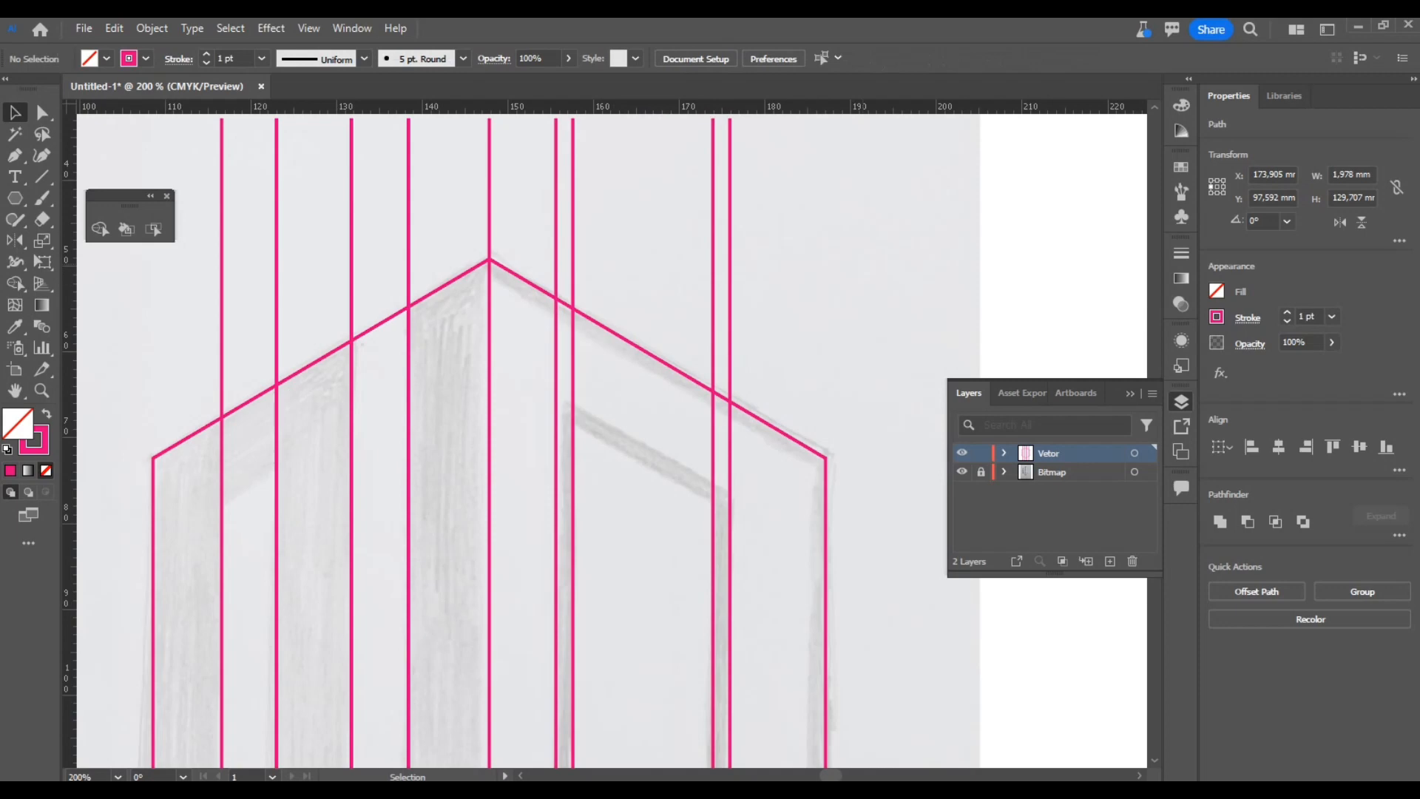
pyautogui.press('z')
pyautogui.keyDown('alt'); pyautogui.click(603, 518); pyautogui.keyUp('alt')
pyautogui.keyDown('alt'); pyautogui.click(603, 518); pyautogui.keyUp('alt')
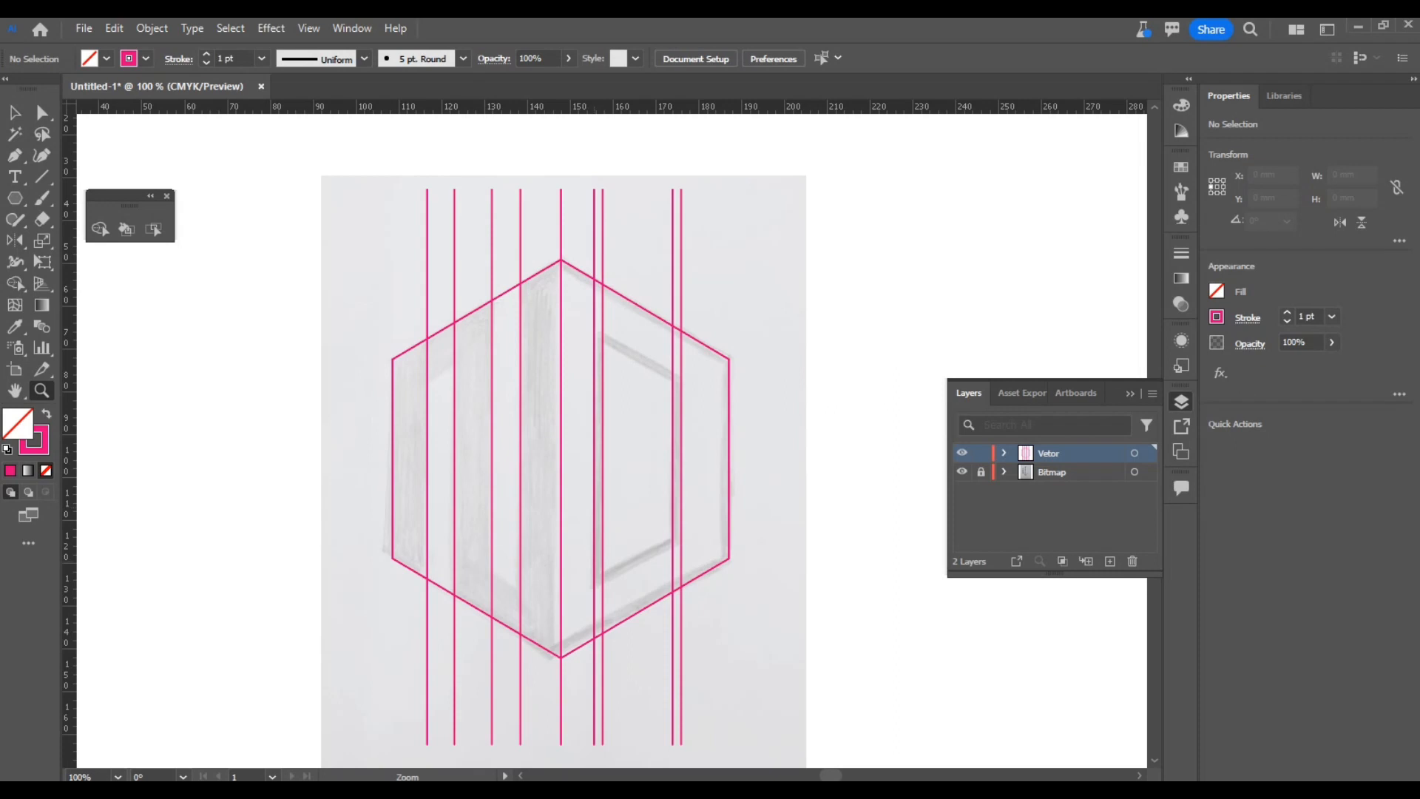
pyautogui.moveTo(592, 377); pyautogui.dragTo(589, 377)
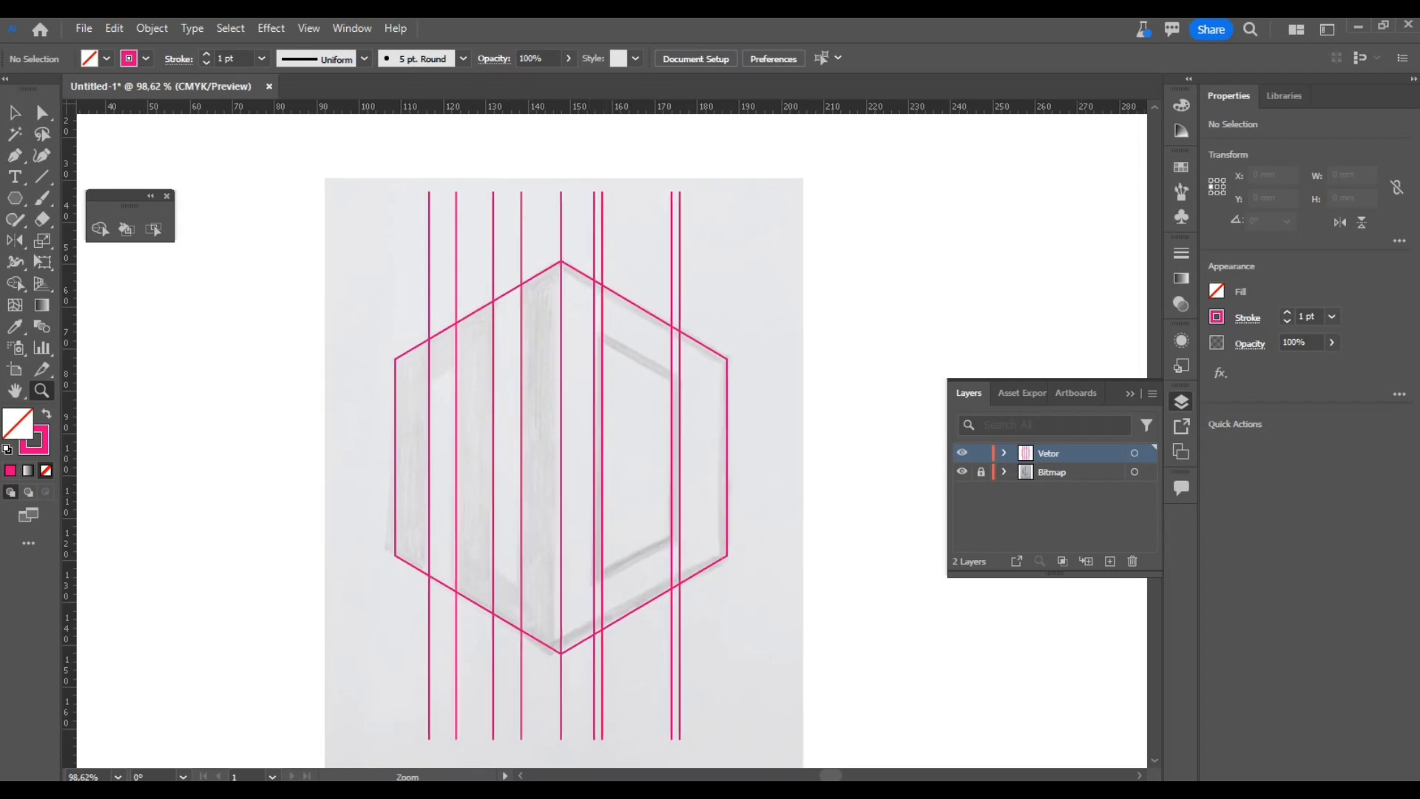
pyautogui.hotkey('ctrl', '1')
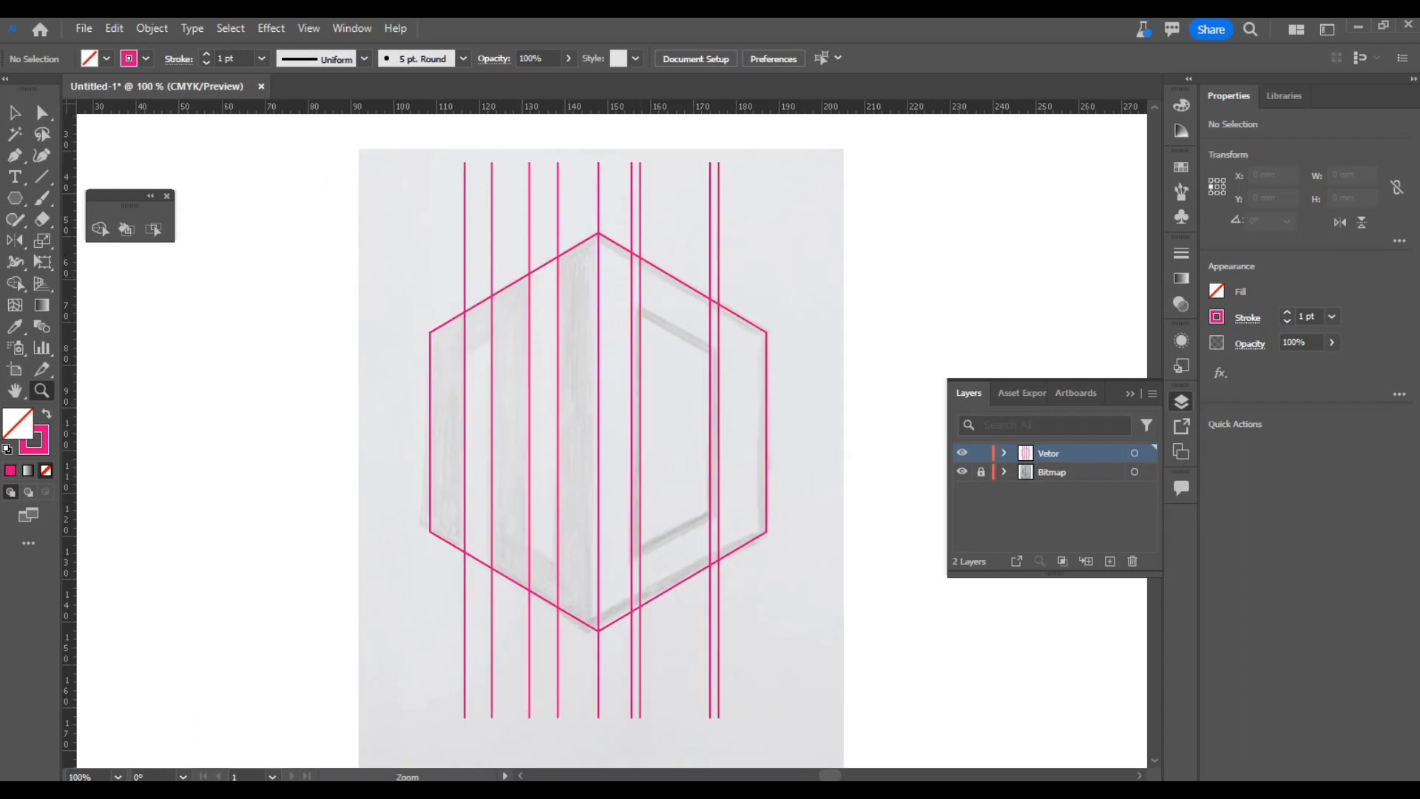
pyautogui.hotkey('ctrl', '+')
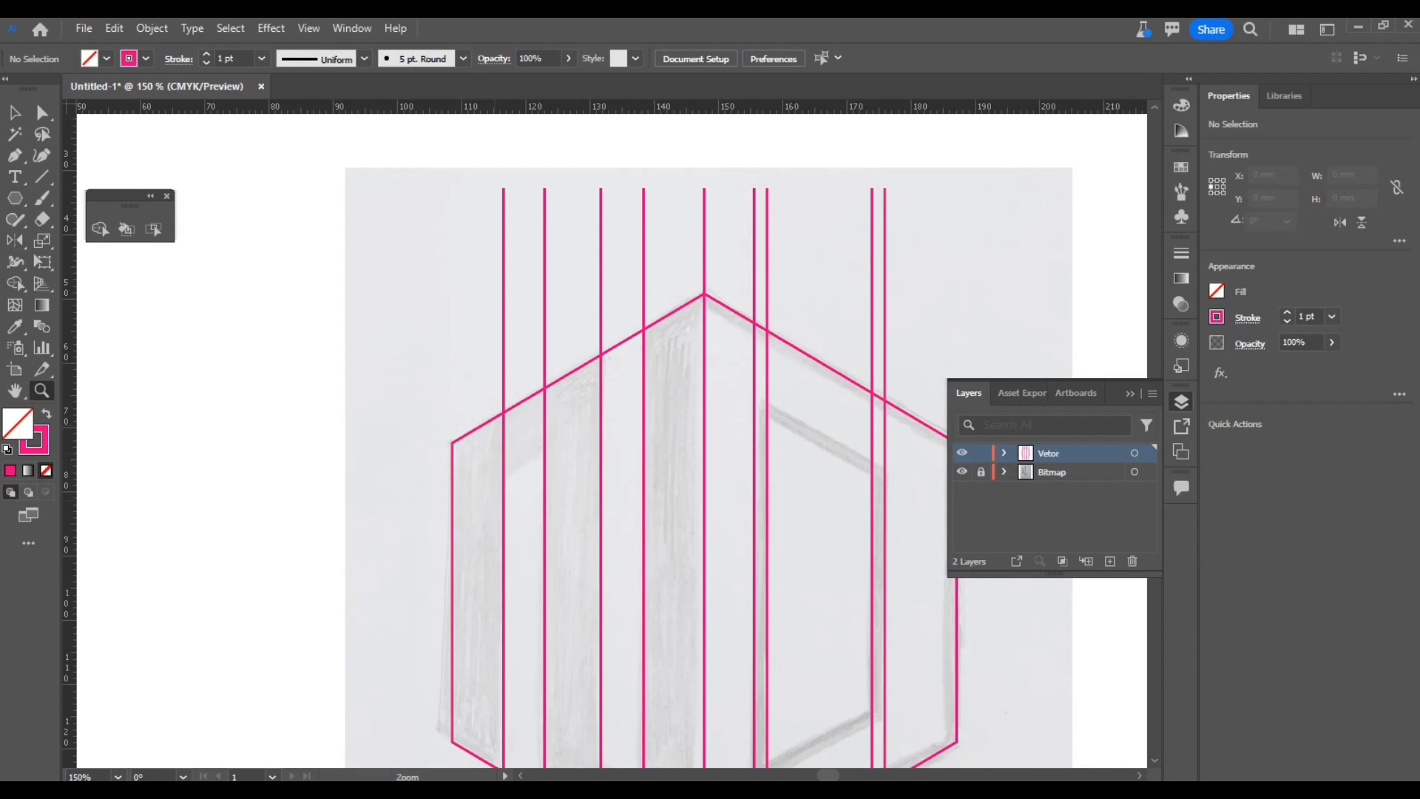
pyautogui.scroll(-4, 612, 442)
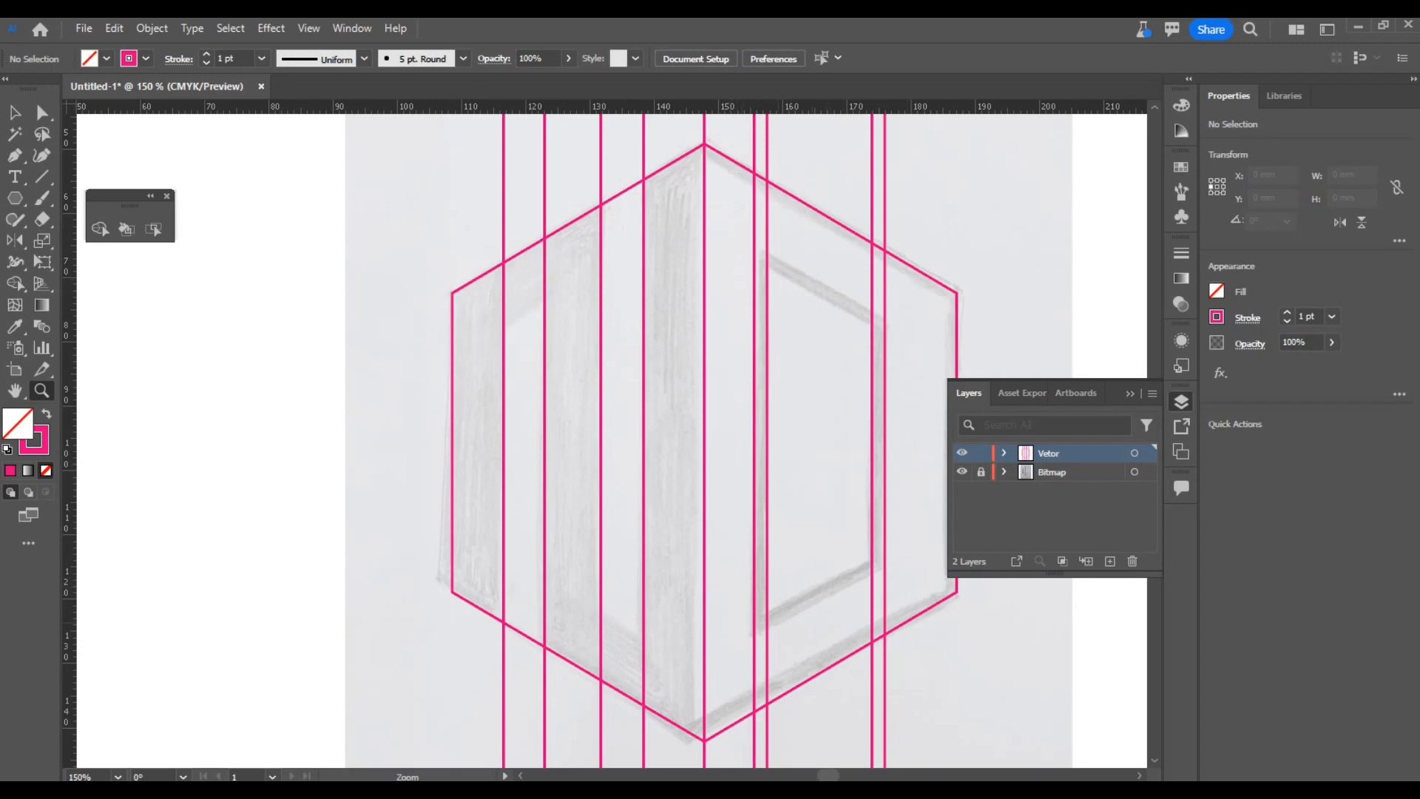
pyautogui.scroll(3, 612, 442)
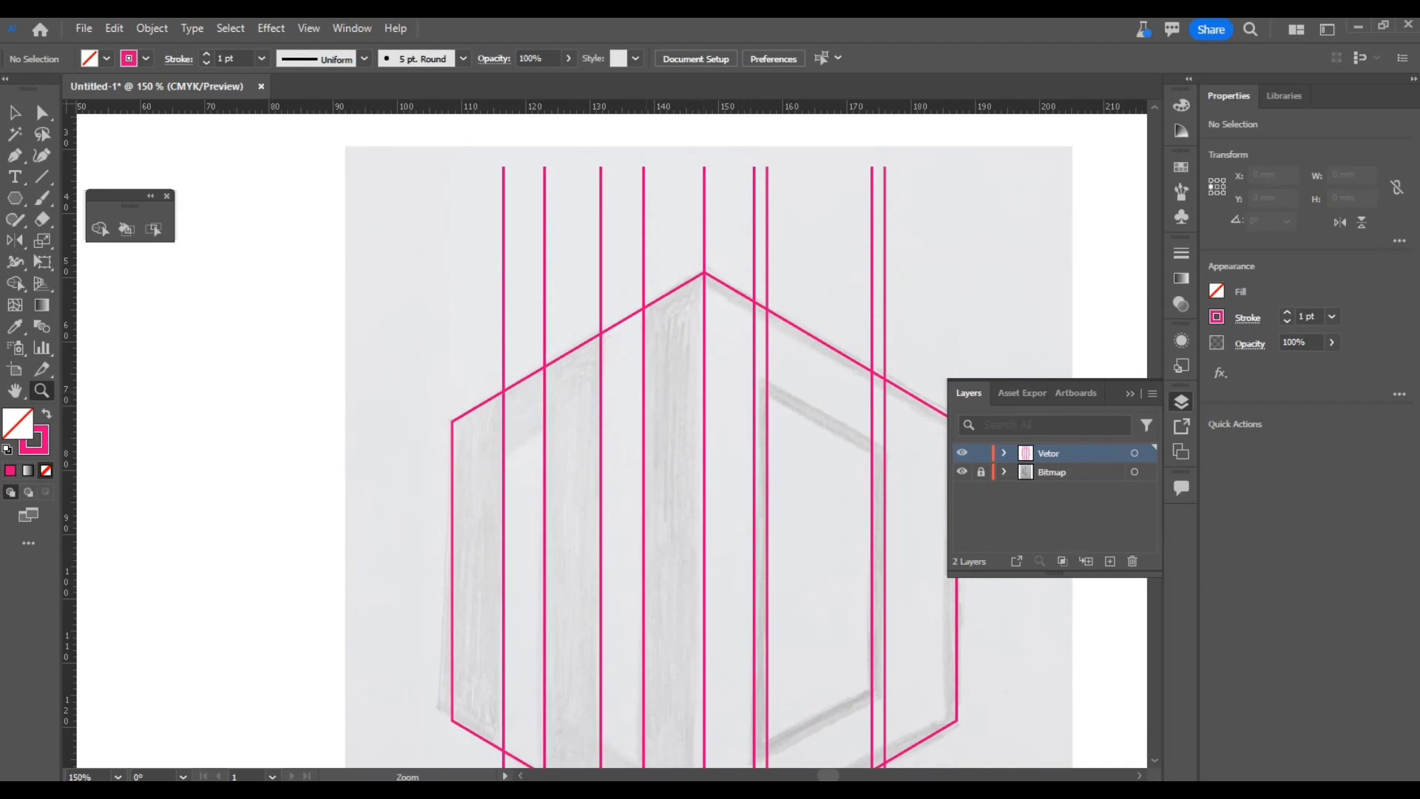
pyautogui.click(706, 346)
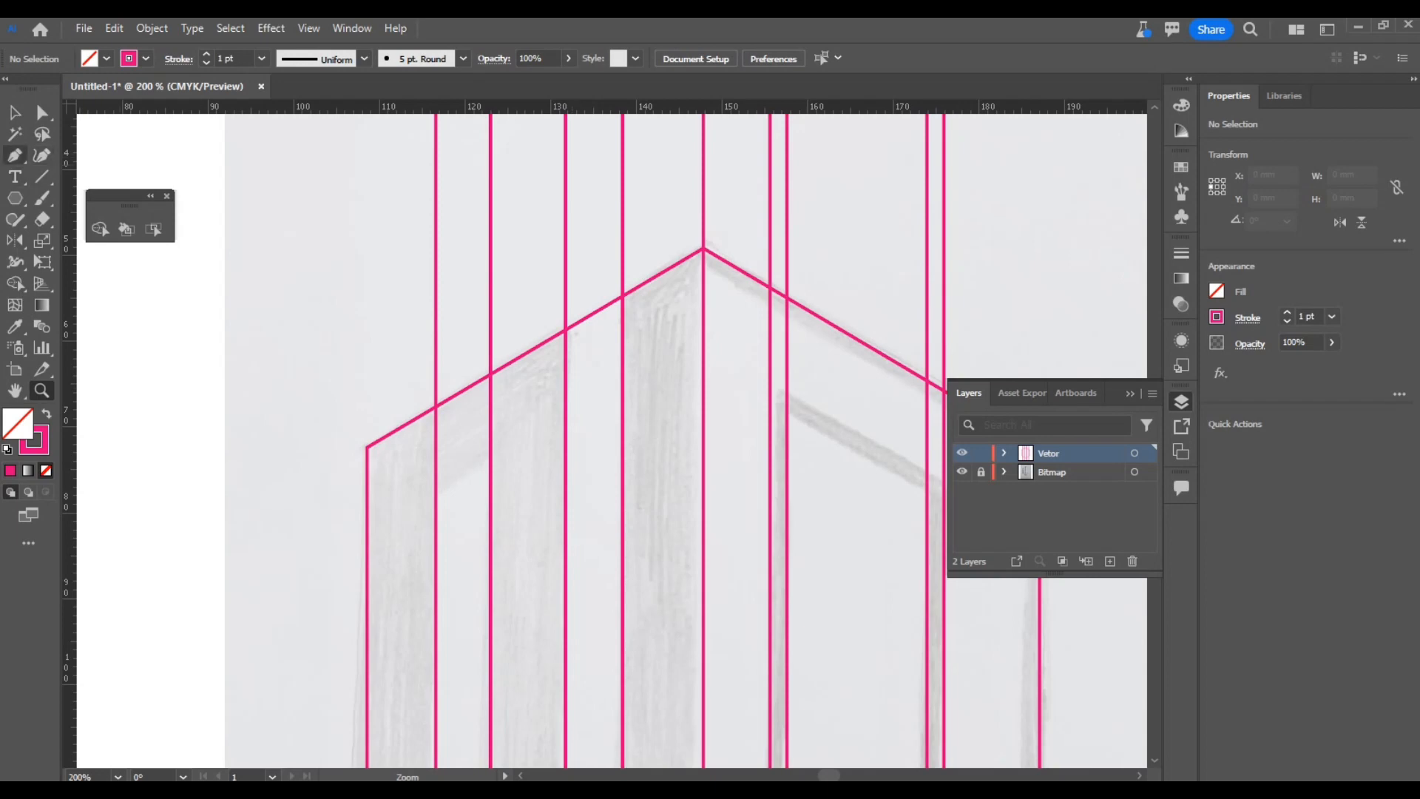
# Draw a straight Pen line from the lower-left roof slope to just past the peak.
pyautogui.click(15, 155)
pyautogui.scroll(-2, 613, 436)
pyautogui.scroll(-8, 613, 436)
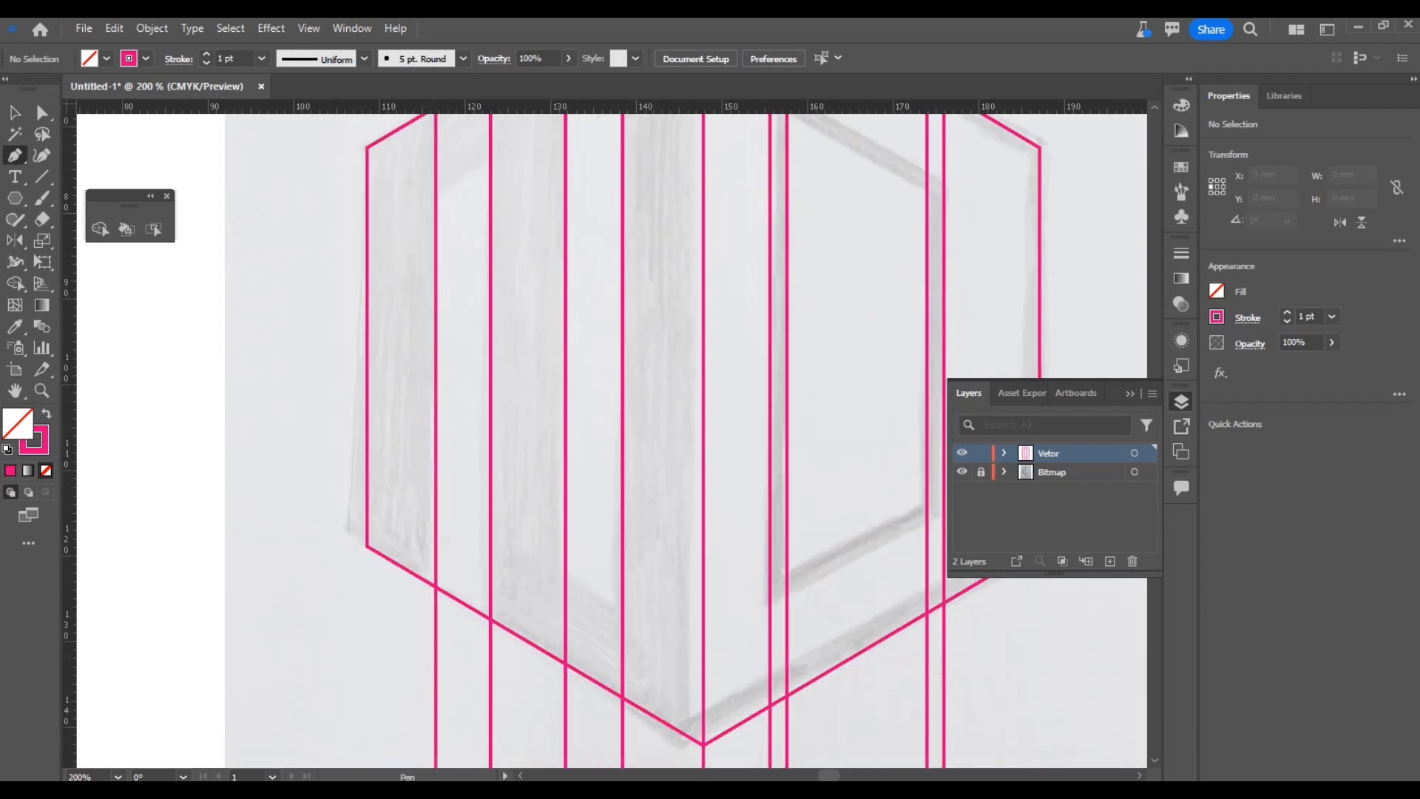
pyautogui.scroll(13, 614, 436)
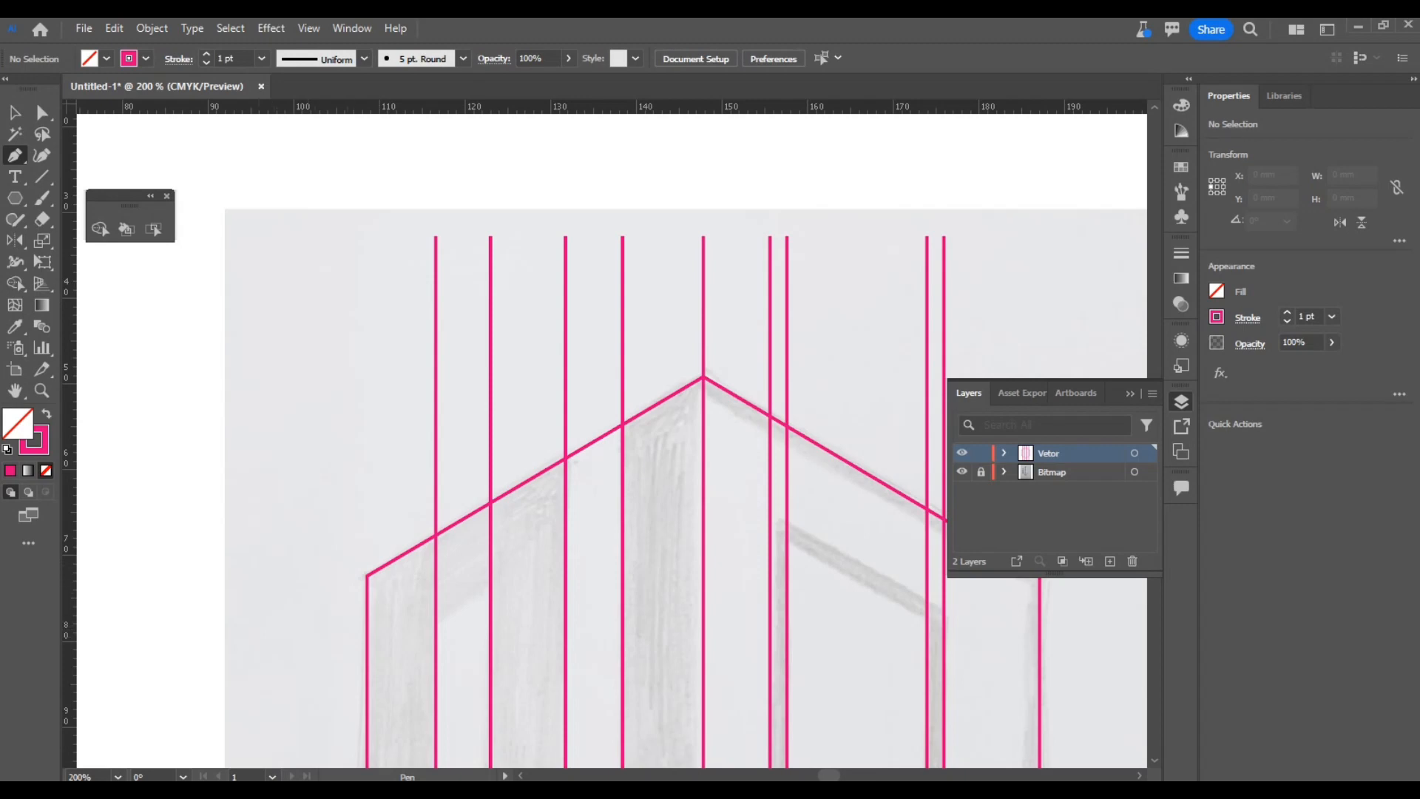
pyautogui.click(235, 649)
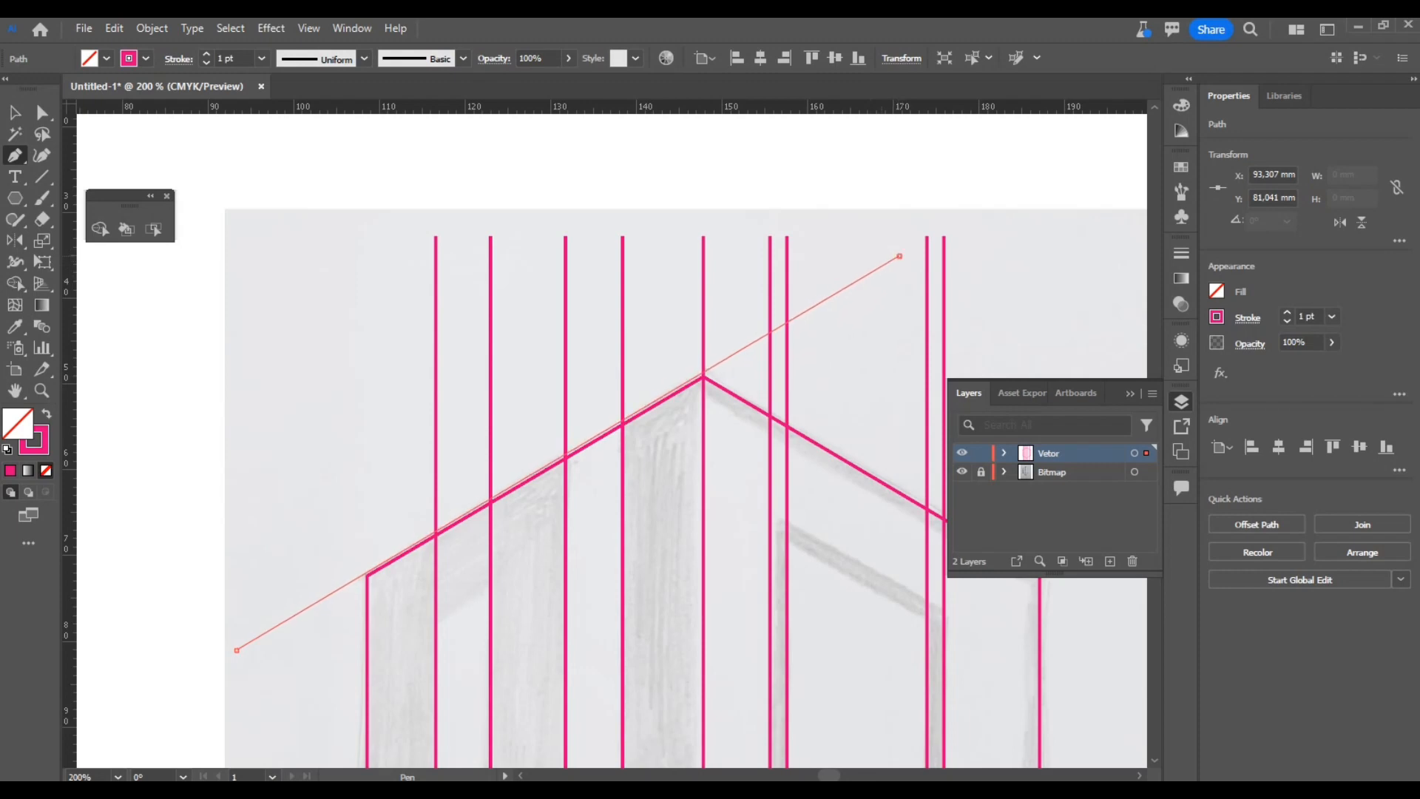
pyautogui.click(899, 256)
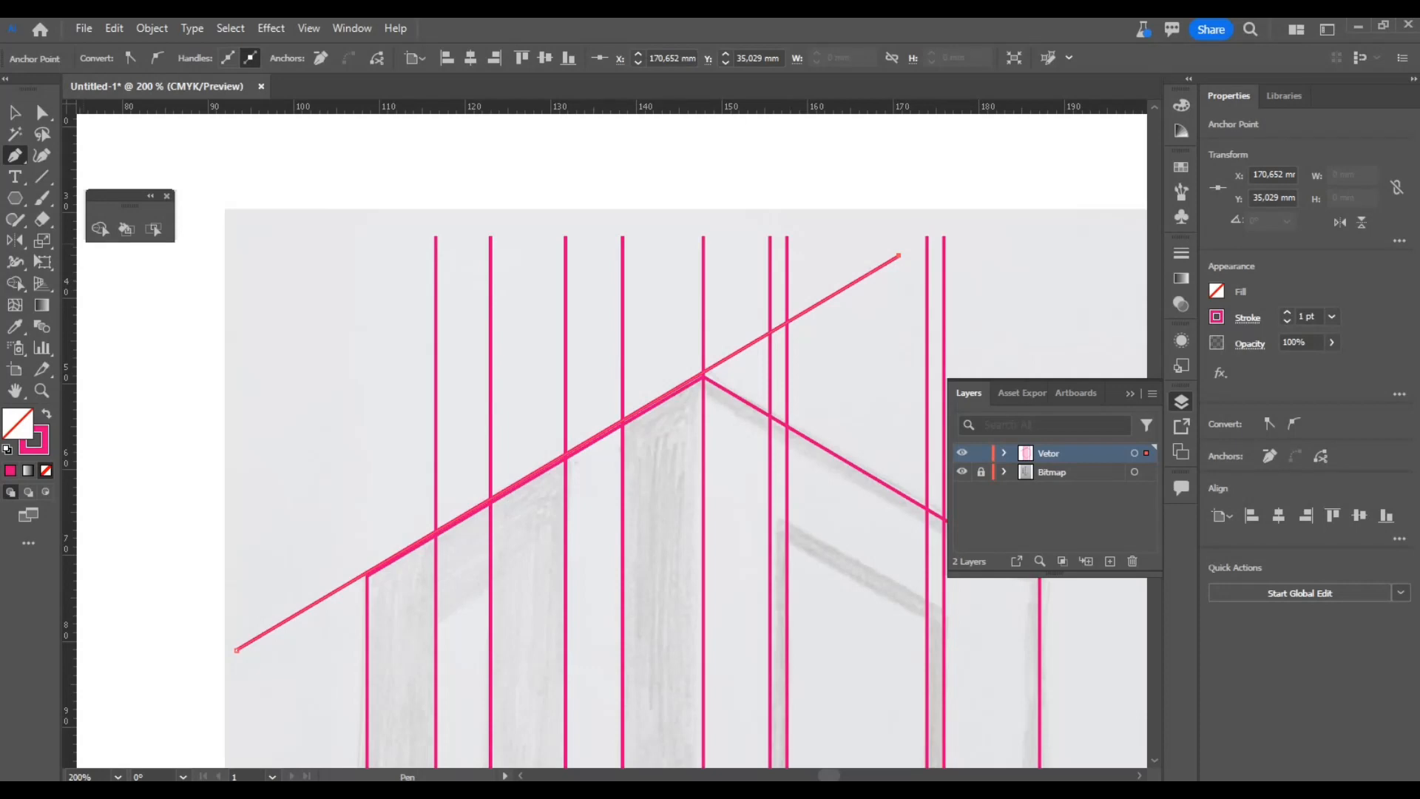
# Align the diagonal on the roof edge, refine its upper-right endpoint, then shift it up-left.
pyautogui.press('v')
pyautogui.moveTo(703, 372)
pyautogui.mouseDown()
pyautogui.moveTo(688, 382)
pyautogui.moveTo(709, 373)
pyautogui.mouseUp()
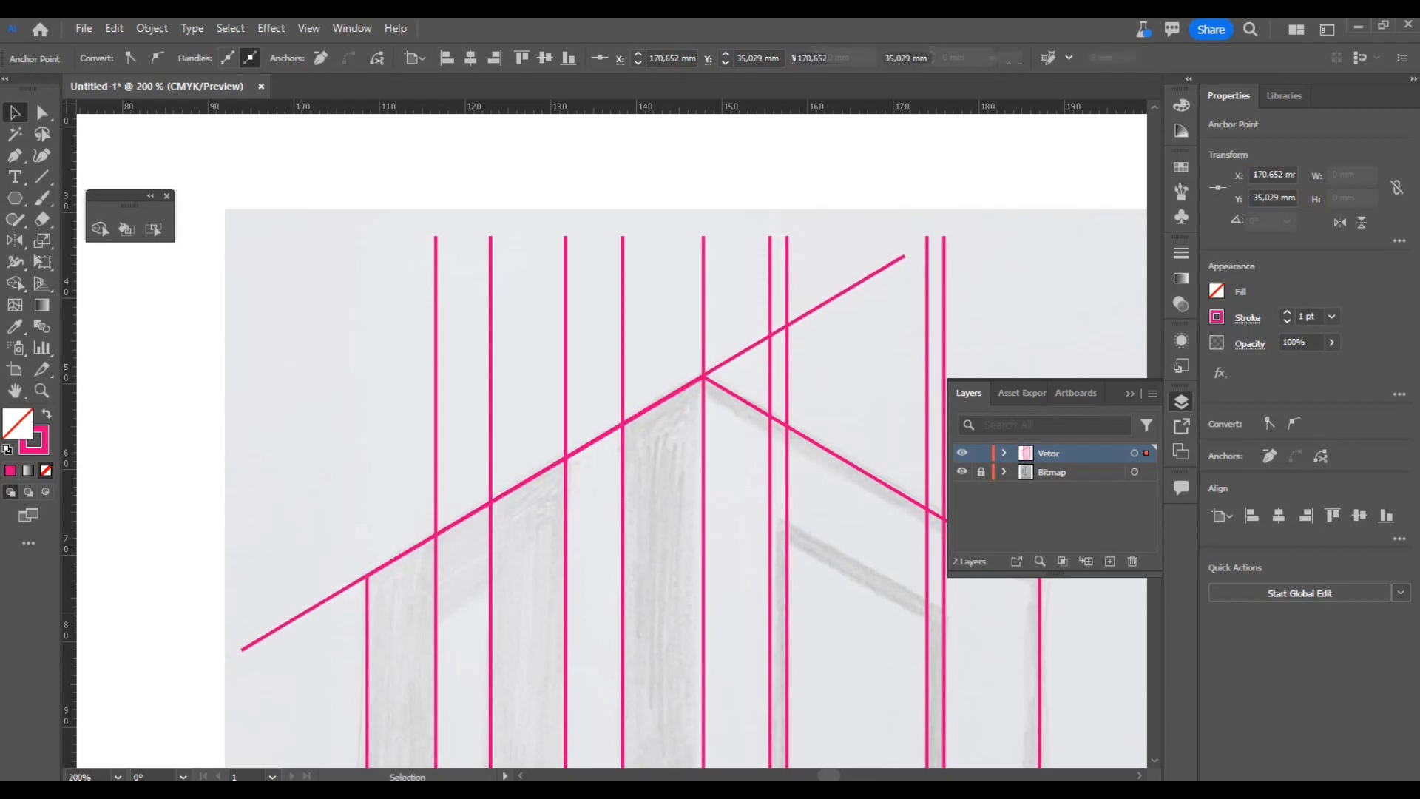
pyautogui.press('a')
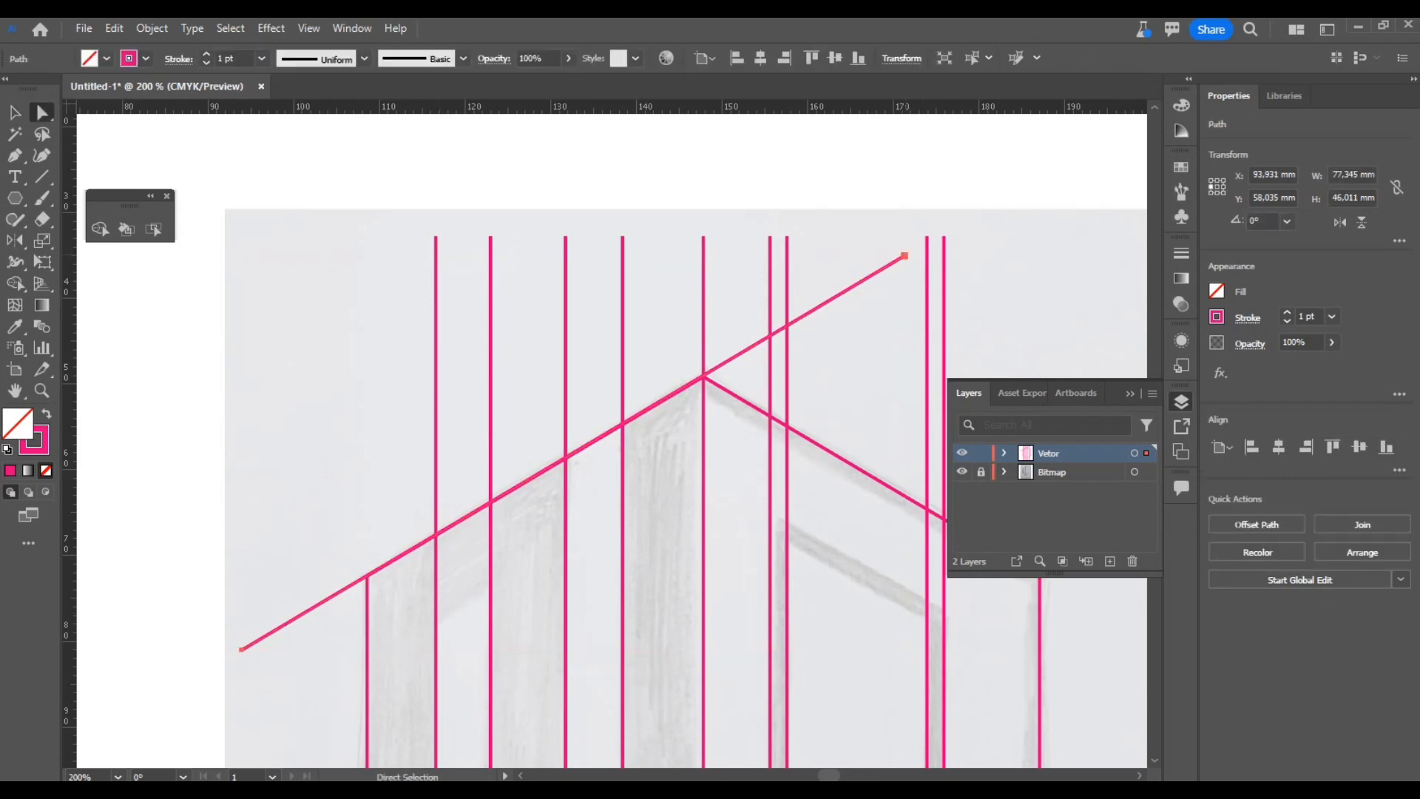
pyautogui.moveTo(903, 256)
pyautogui.mouseDown()
pyautogui.moveTo(890, 250)
pyautogui.moveTo(887, 267)
pyautogui.moveTo(905, 257)
pyautogui.mouseUp()
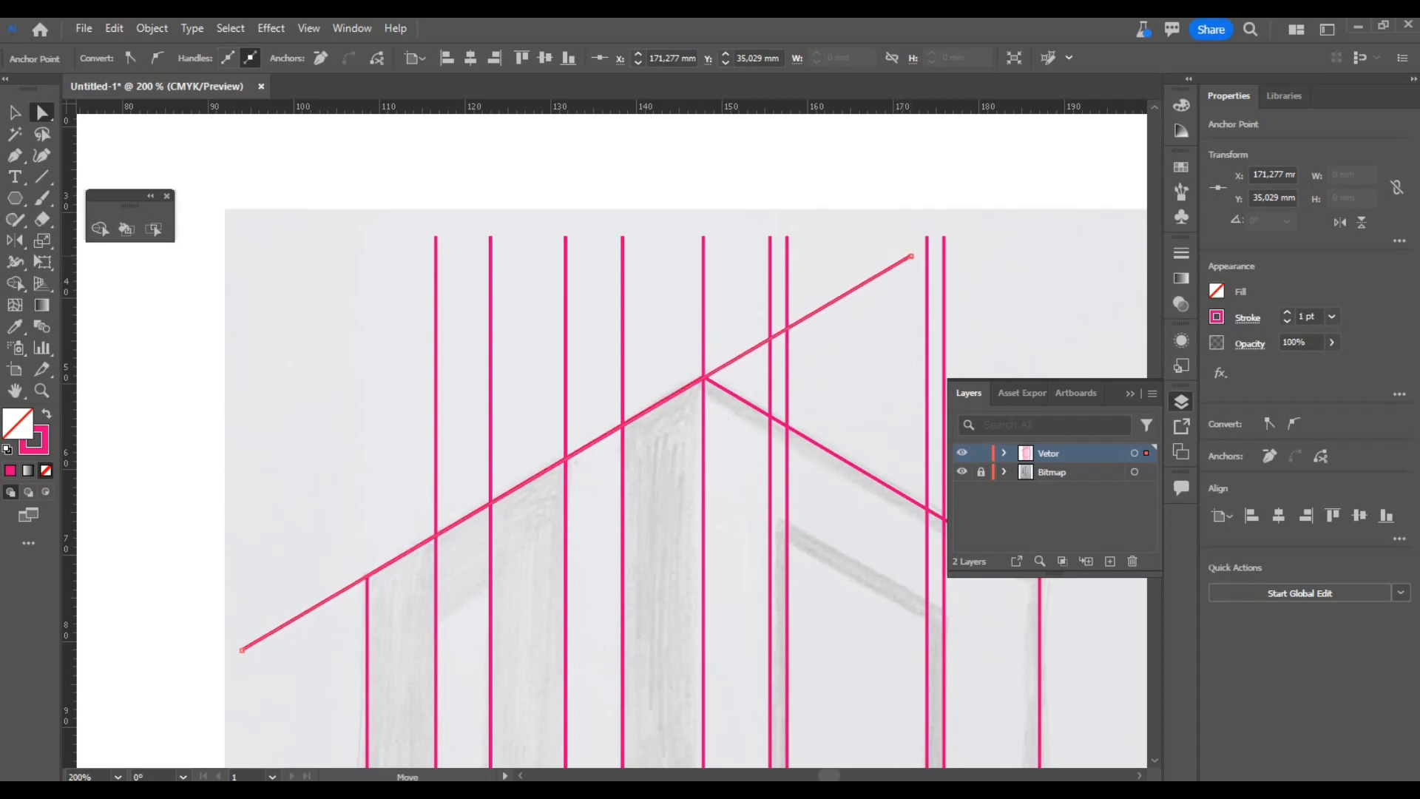
pyautogui.moveTo(905, 256); pyautogui.dragTo(907, 255)
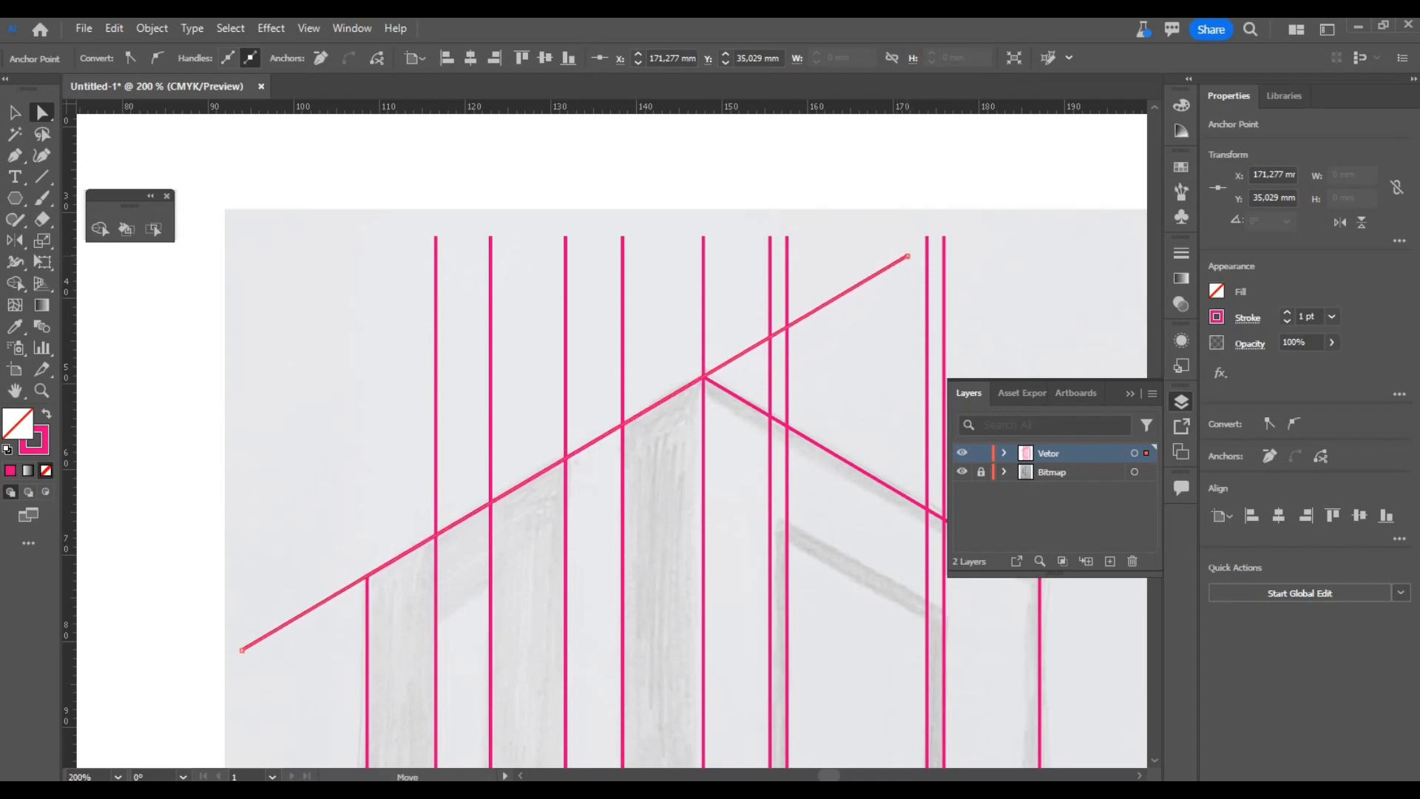
pyautogui.press('v')
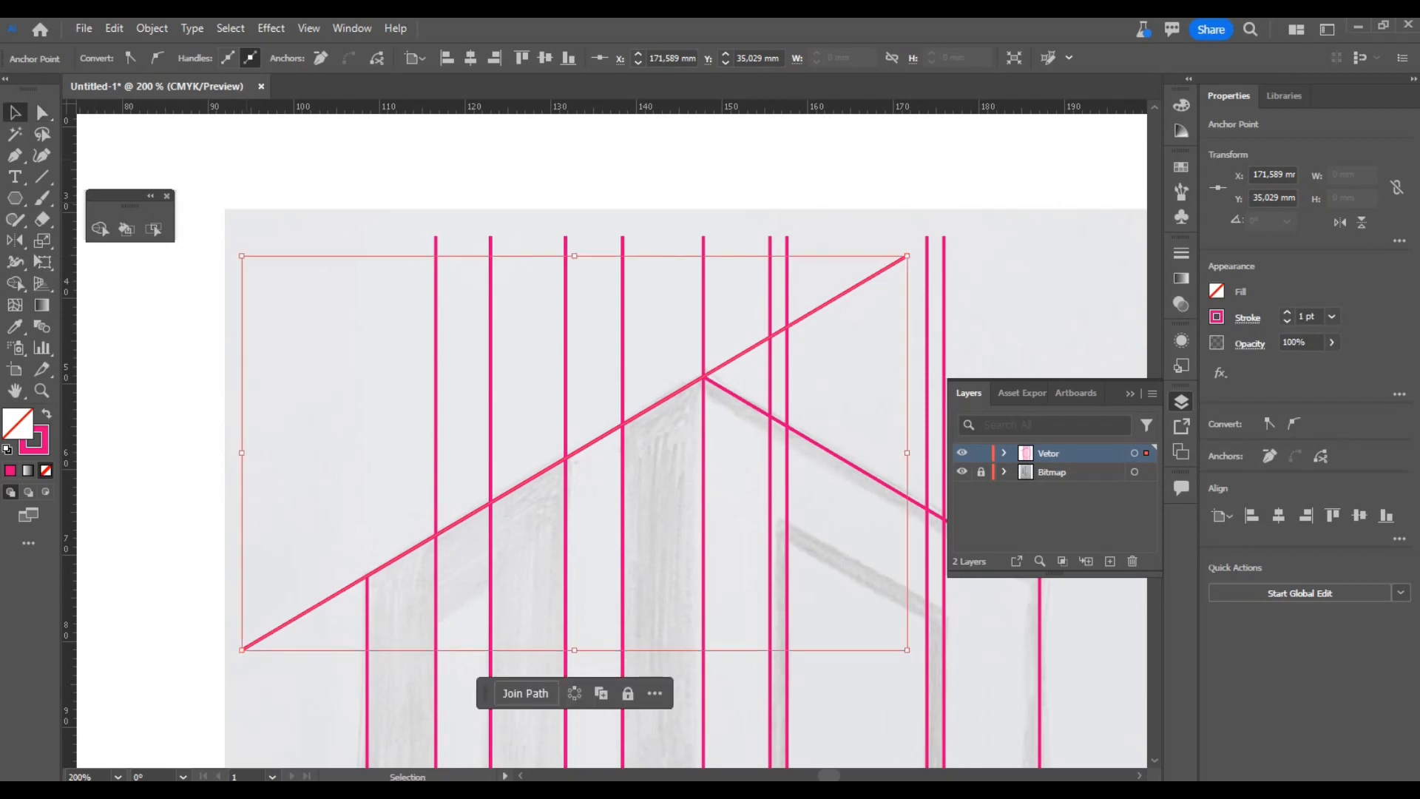
pyautogui.hotkey('ctrl', 'shift', 'a')
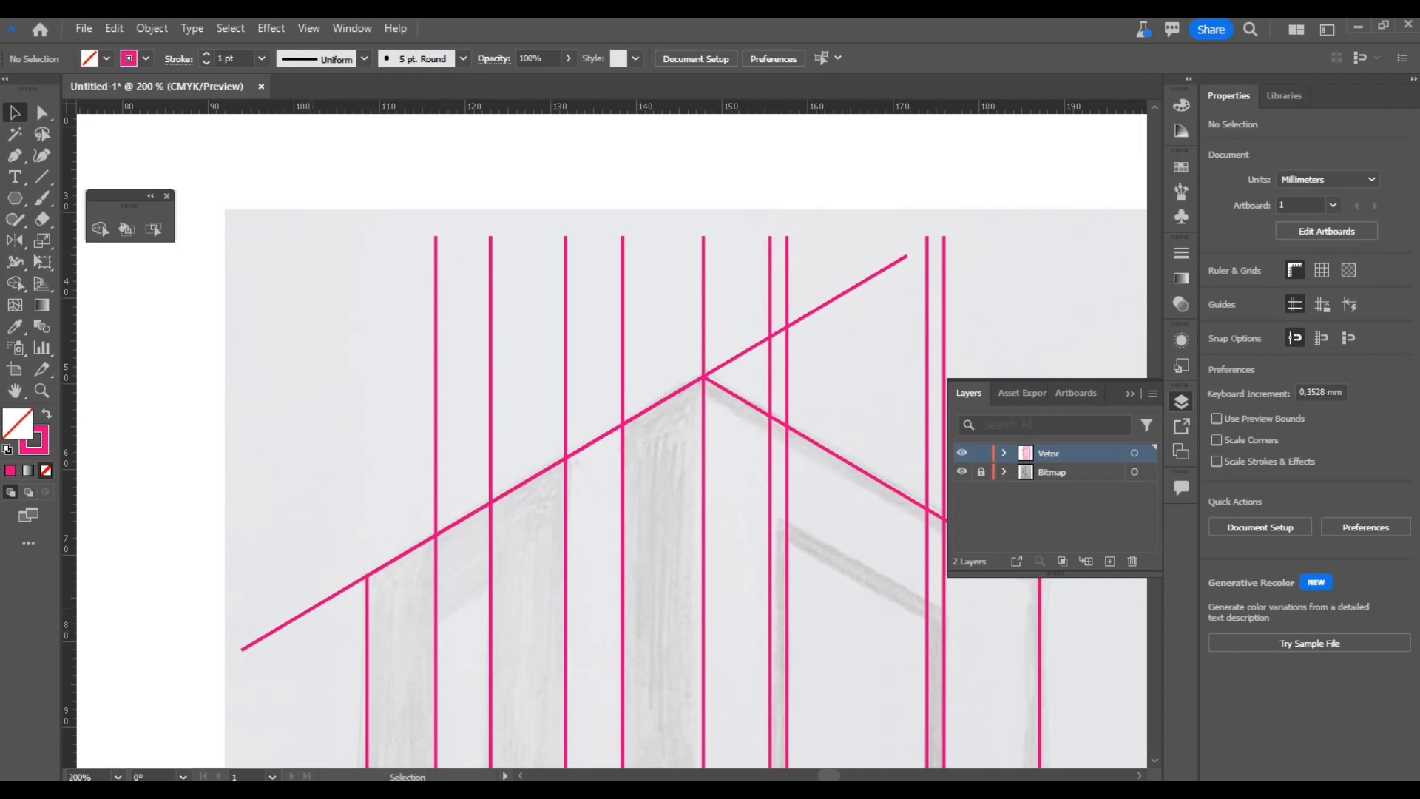
pyautogui.moveTo(314, 607)
pyautogui.mouseDown()
pyautogui.moveTo(288, 584)
pyautogui.moveTo(281, 601)
pyautogui.moveTo(304, 589)
pyautogui.mouseUp()
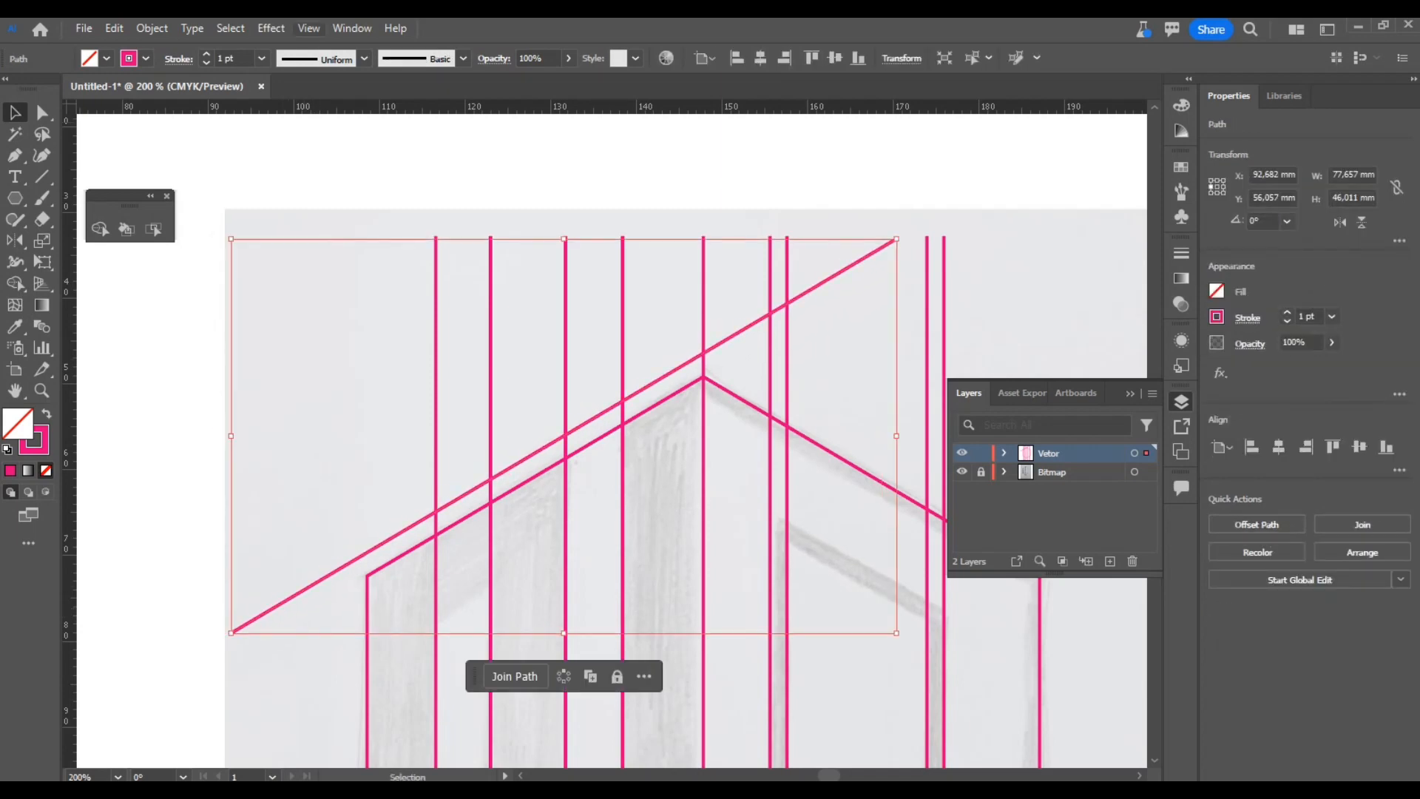
pyautogui.click(308, 28)
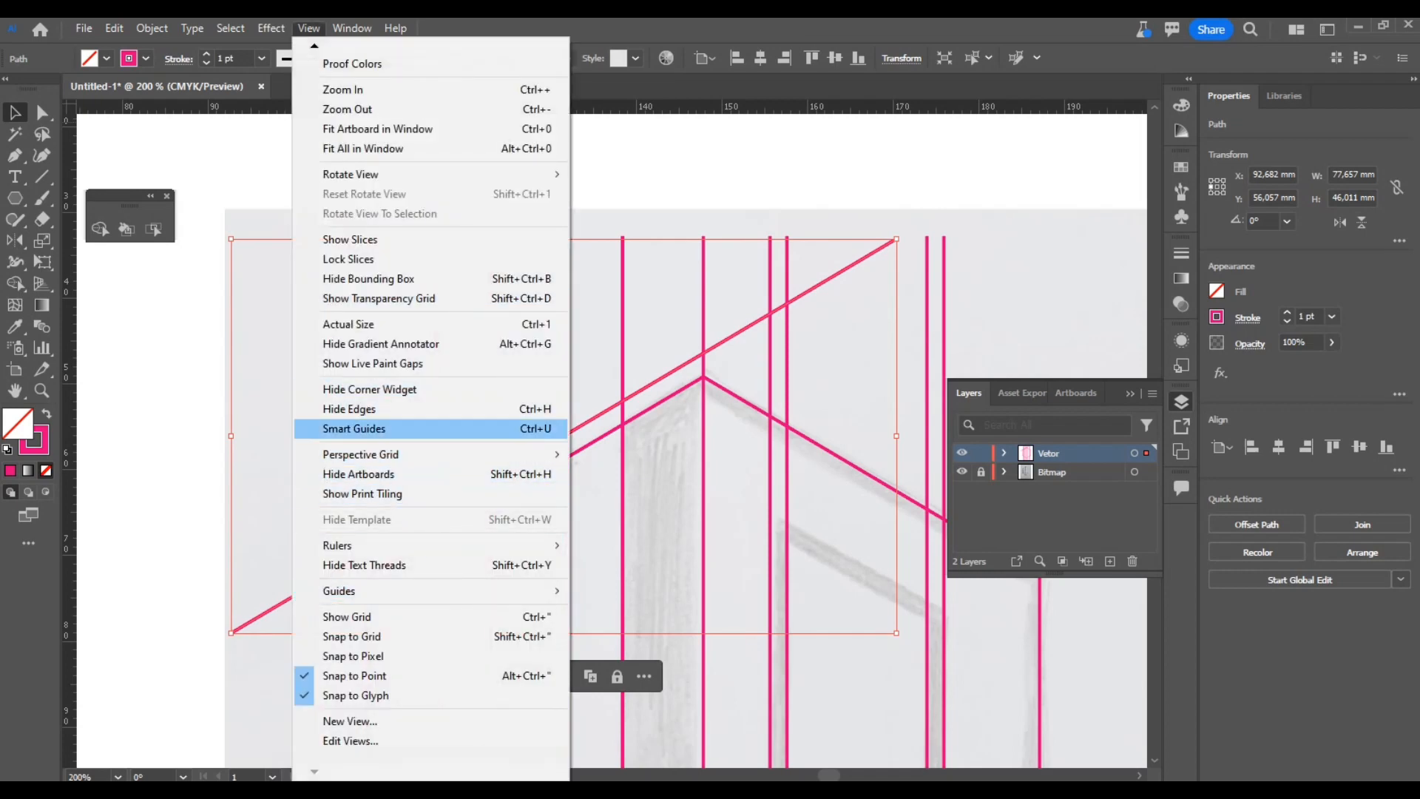
# Turn on Smart Guides from the View menu.
pyautogui.click(355, 428)
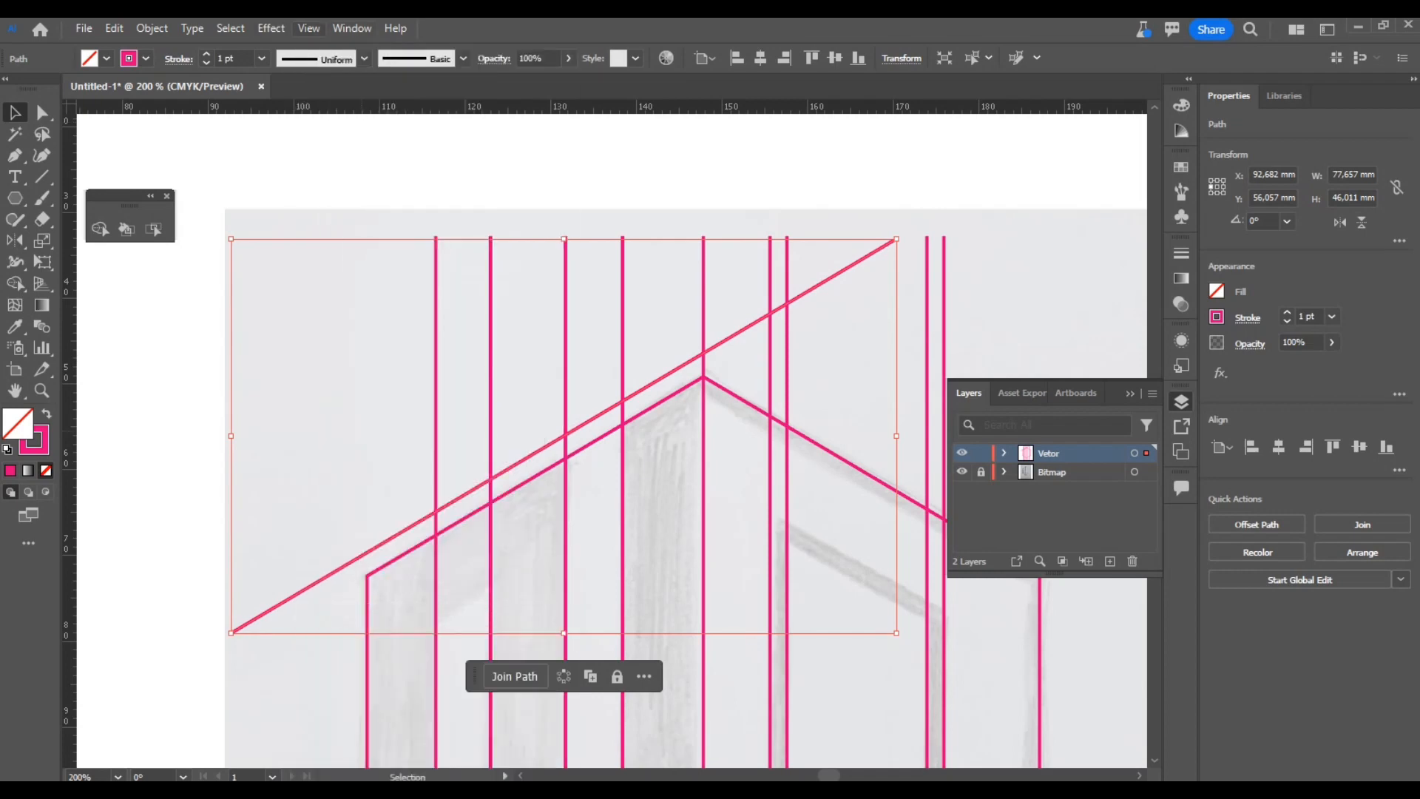
pyautogui.click(308, 29)
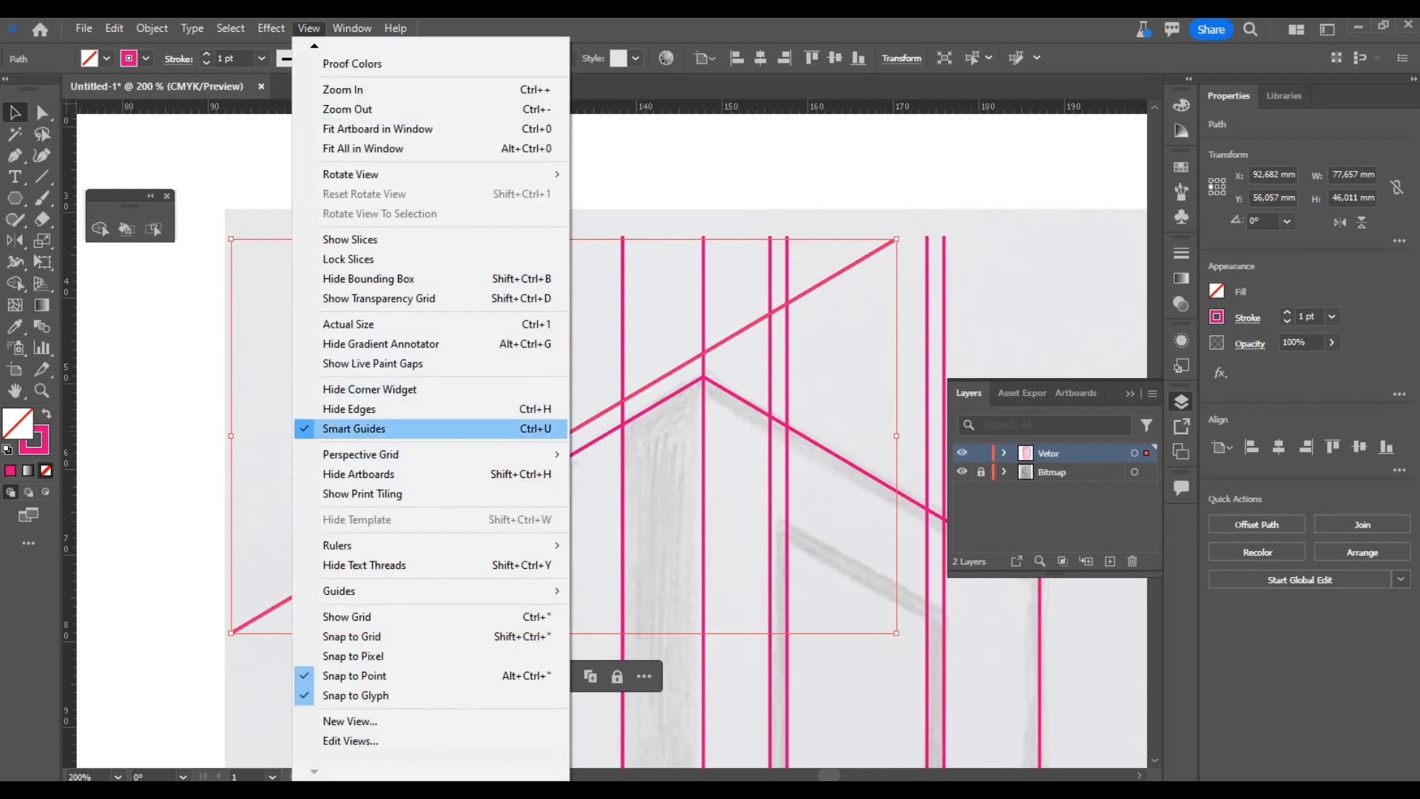
pyautogui.click(354, 428)
pyautogui.hotkey('ctrl', 'shift', 'a')
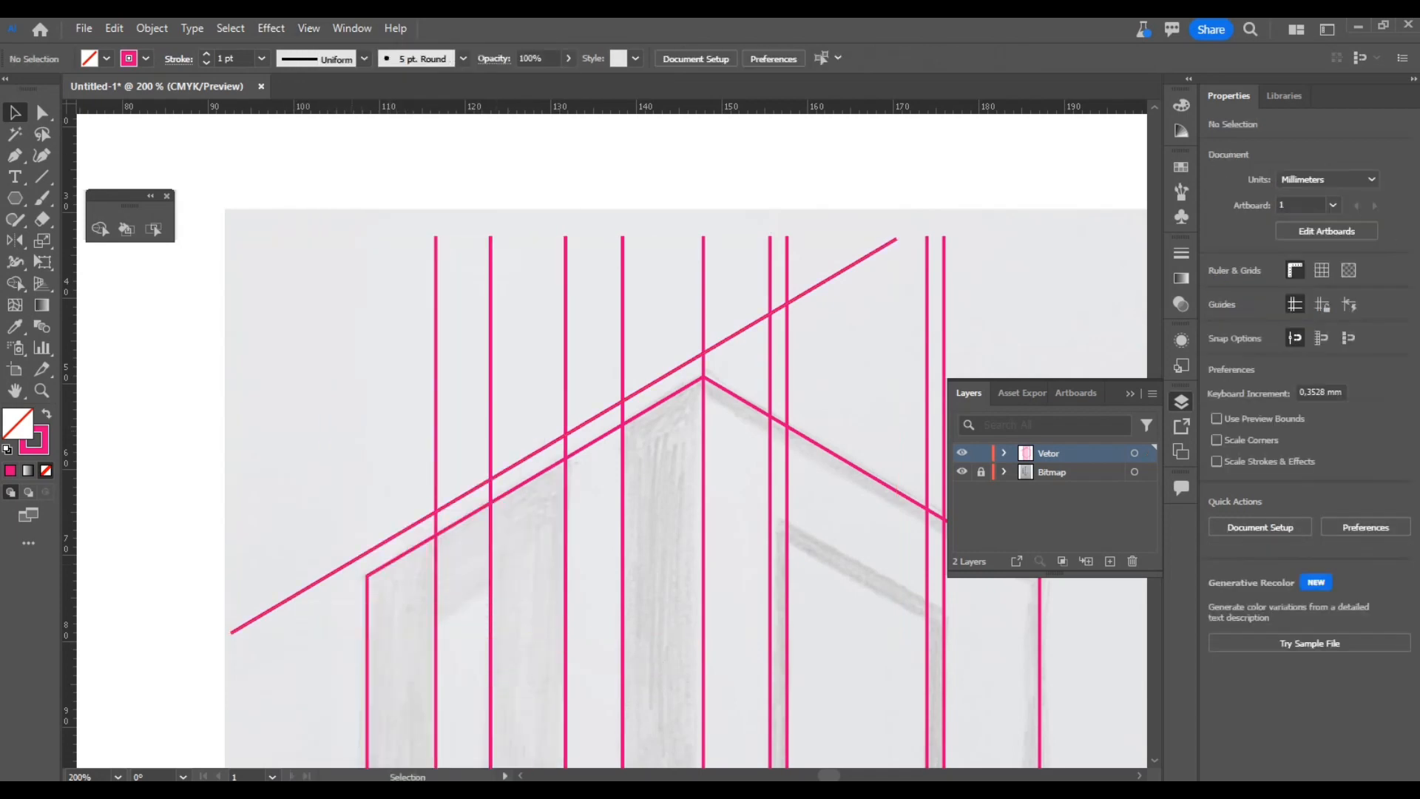
# Move the diagonal line back onto the roof edge and check its left end.
pyautogui.moveTo(680, 367); pyautogui.dragTo(703, 377)
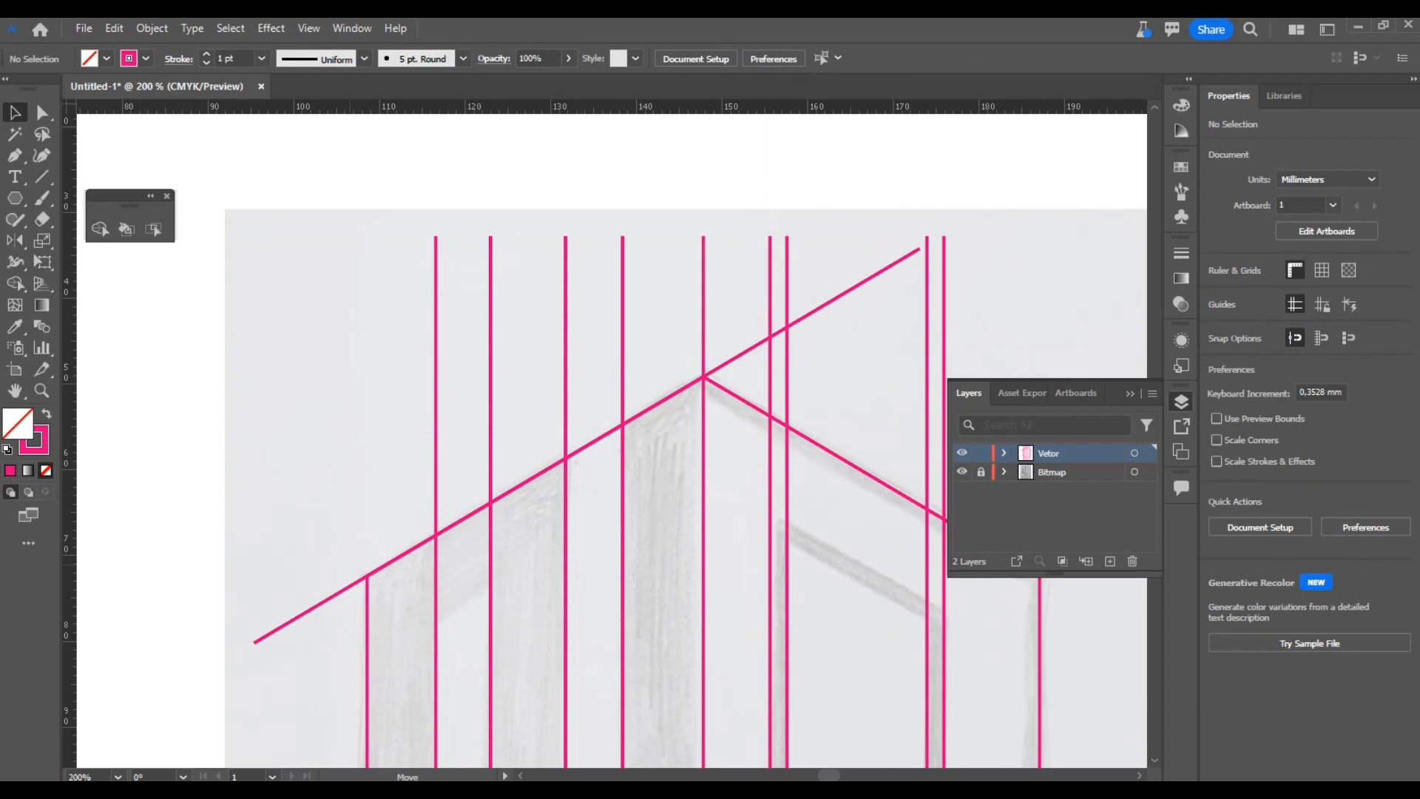
pyautogui.press('a')
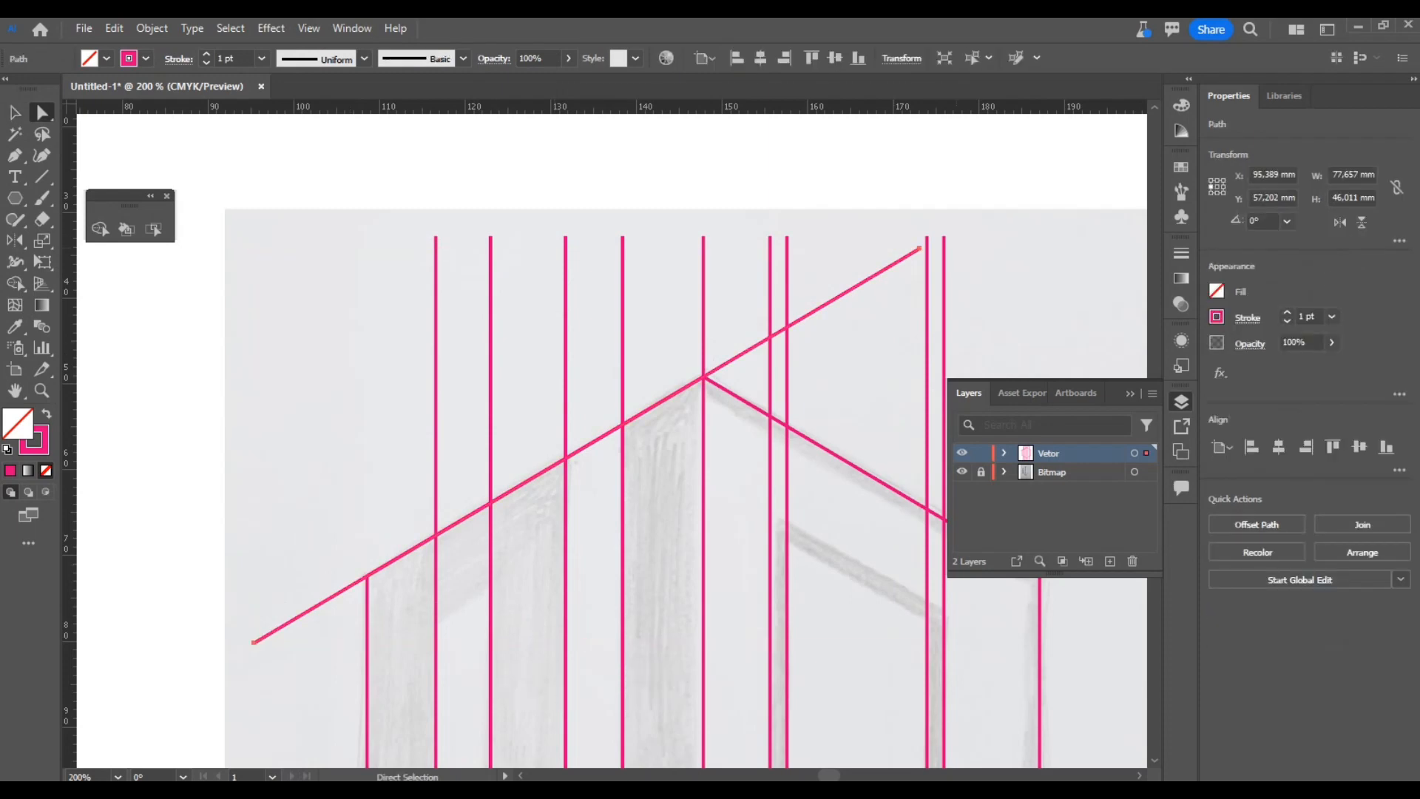
pyautogui.press('z')
pyautogui.click(646, 500)
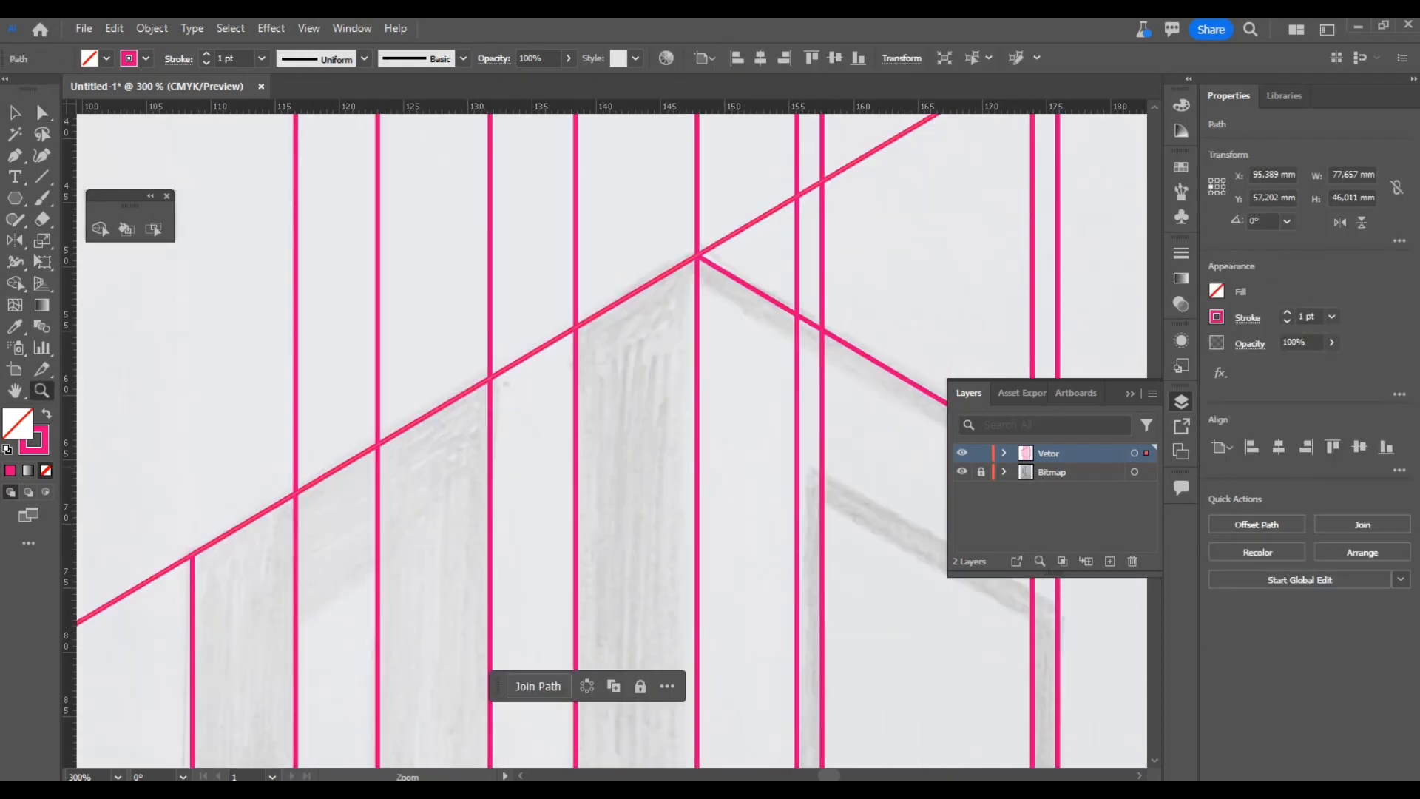
pyautogui.click(301, 444)
pyautogui.scroll(1, 690, 464)
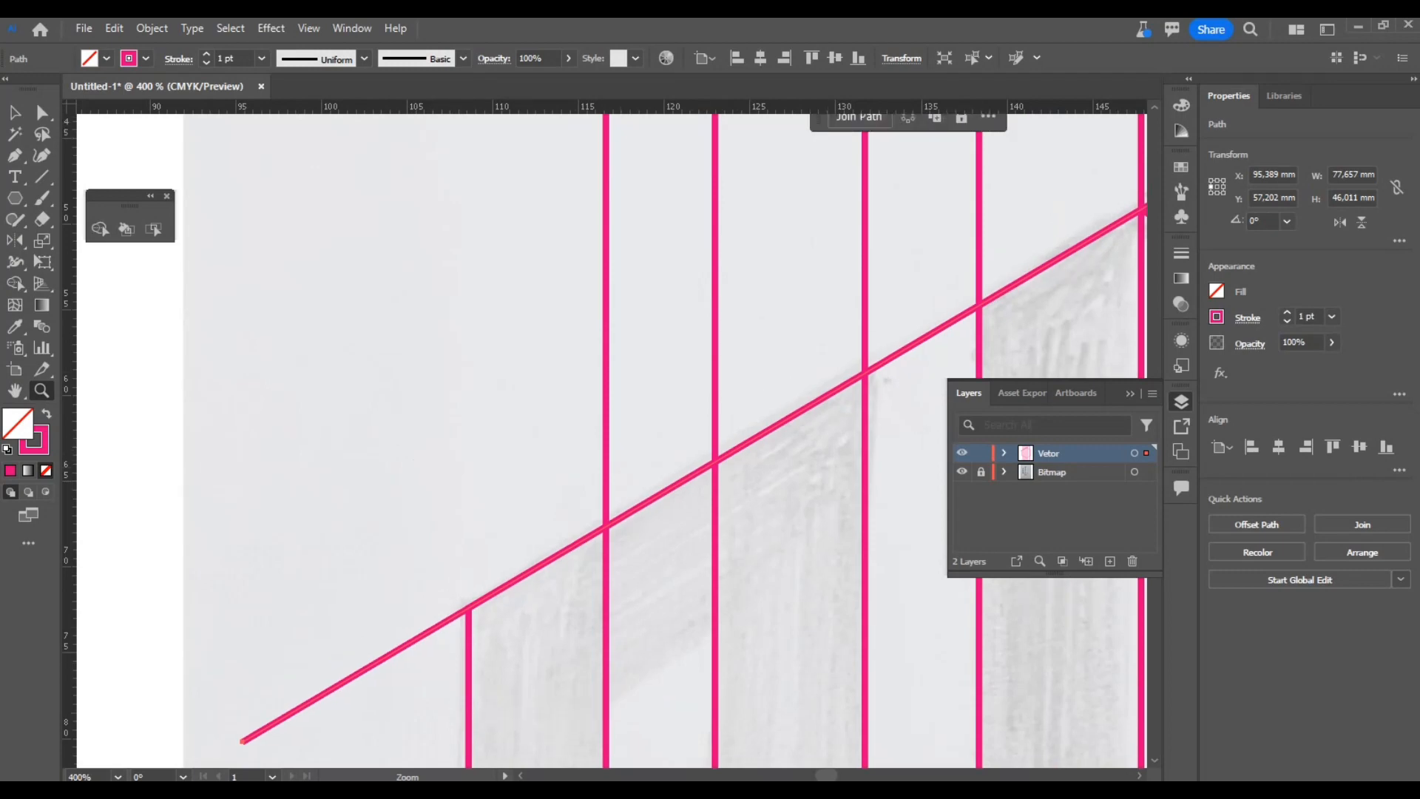
pyautogui.keyDown('alt'); pyautogui.click(826, 275); pyautogui.keyUp('alt')
pyautogui.keyDown('alt'); pyautogui.click(718, 450); pyautogui.keyUp('alt')
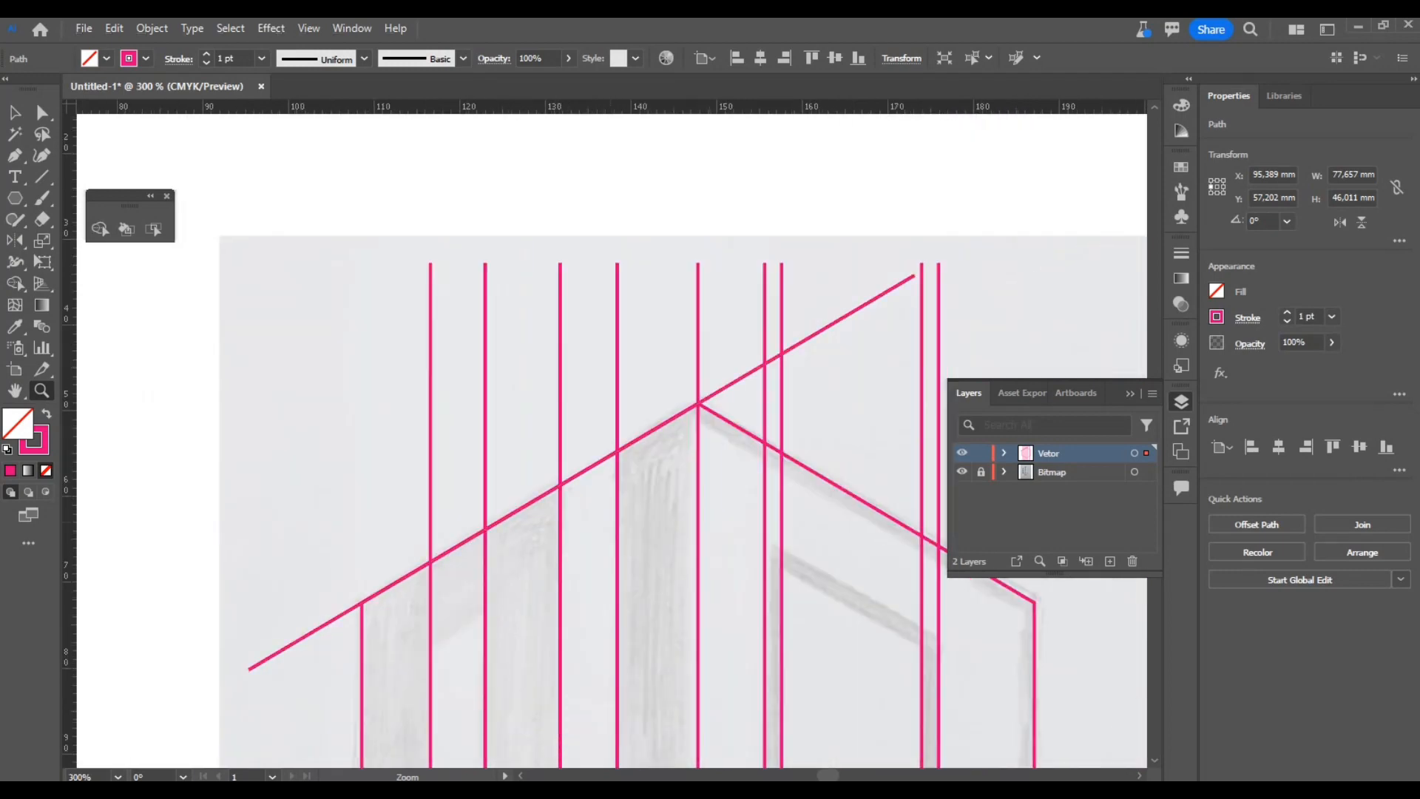
pyautogui.keyDown('alt'); pyautogui.click(620, 530); pyautogui.keyUp('alt')
pyautogui.click(790, 480)
pyautogui.press('v')
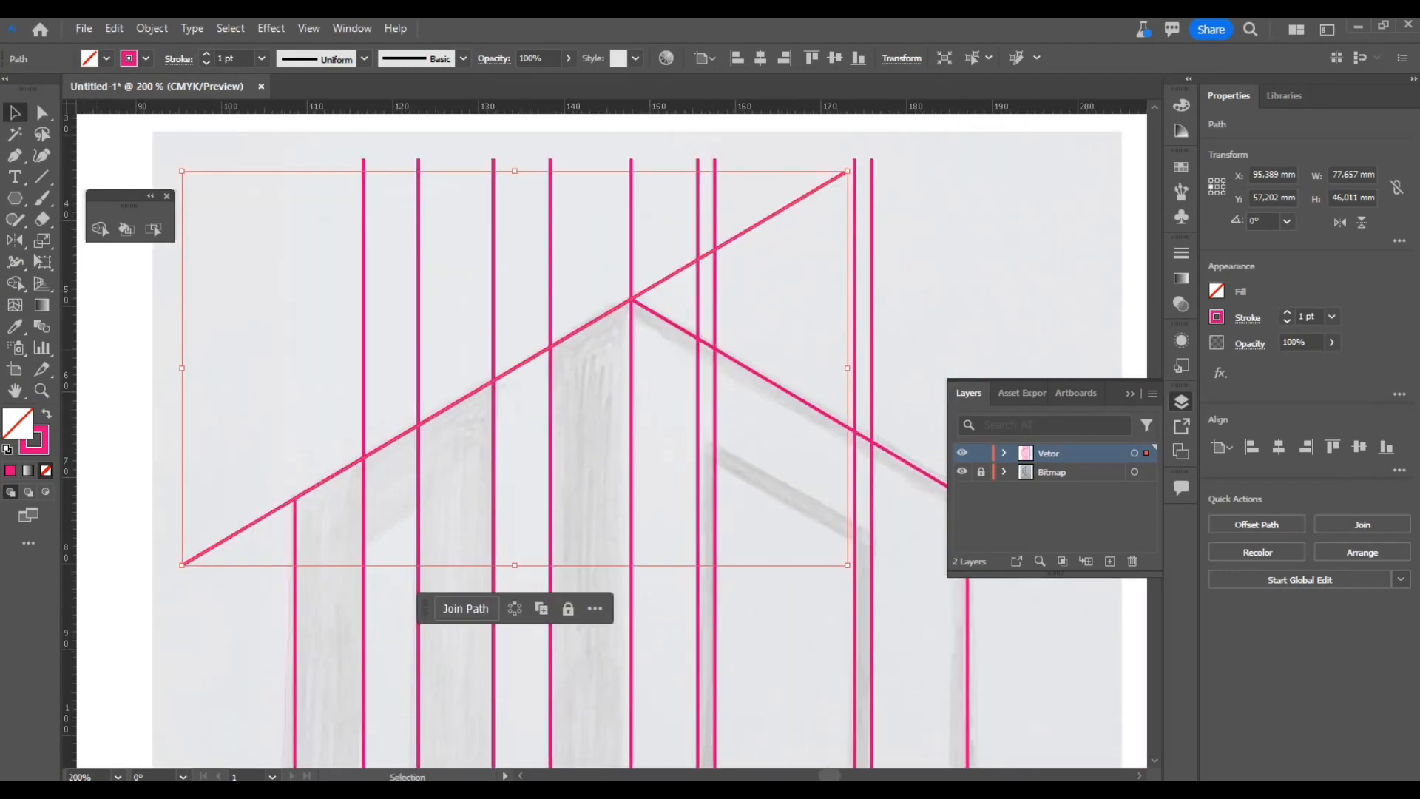
pyautogui.hotkey('ctrl', 'shift', 'a')
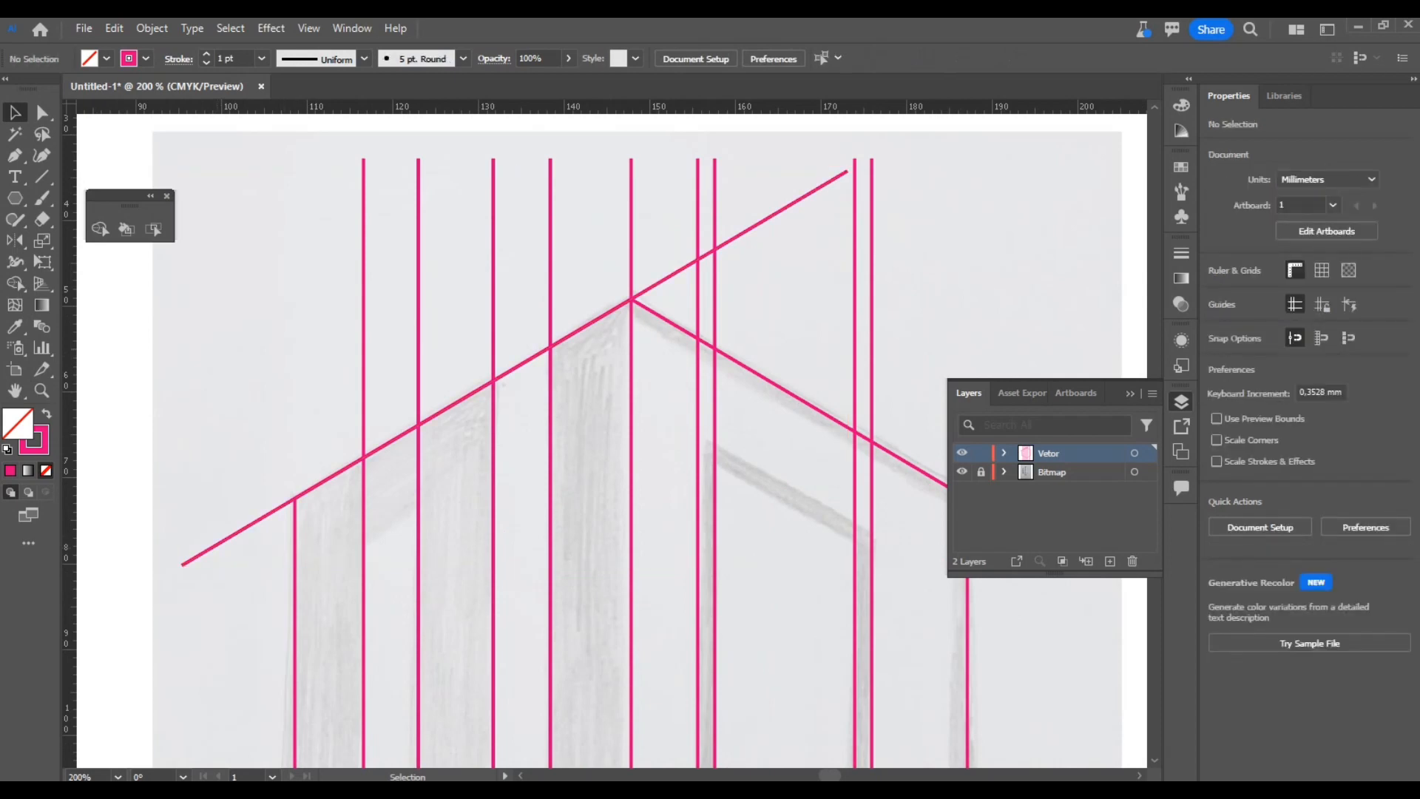
# Move the diagonal down-right to sit parallel below the roof slope, nudging it slightly left.
pyautogui.moveTo(503, 375); pyautogui.dragTo(518, 452)
pyautogui.hotkey('ctrl', 'shift', 'a')
pyautogui.scroll(-2, 612, 440)
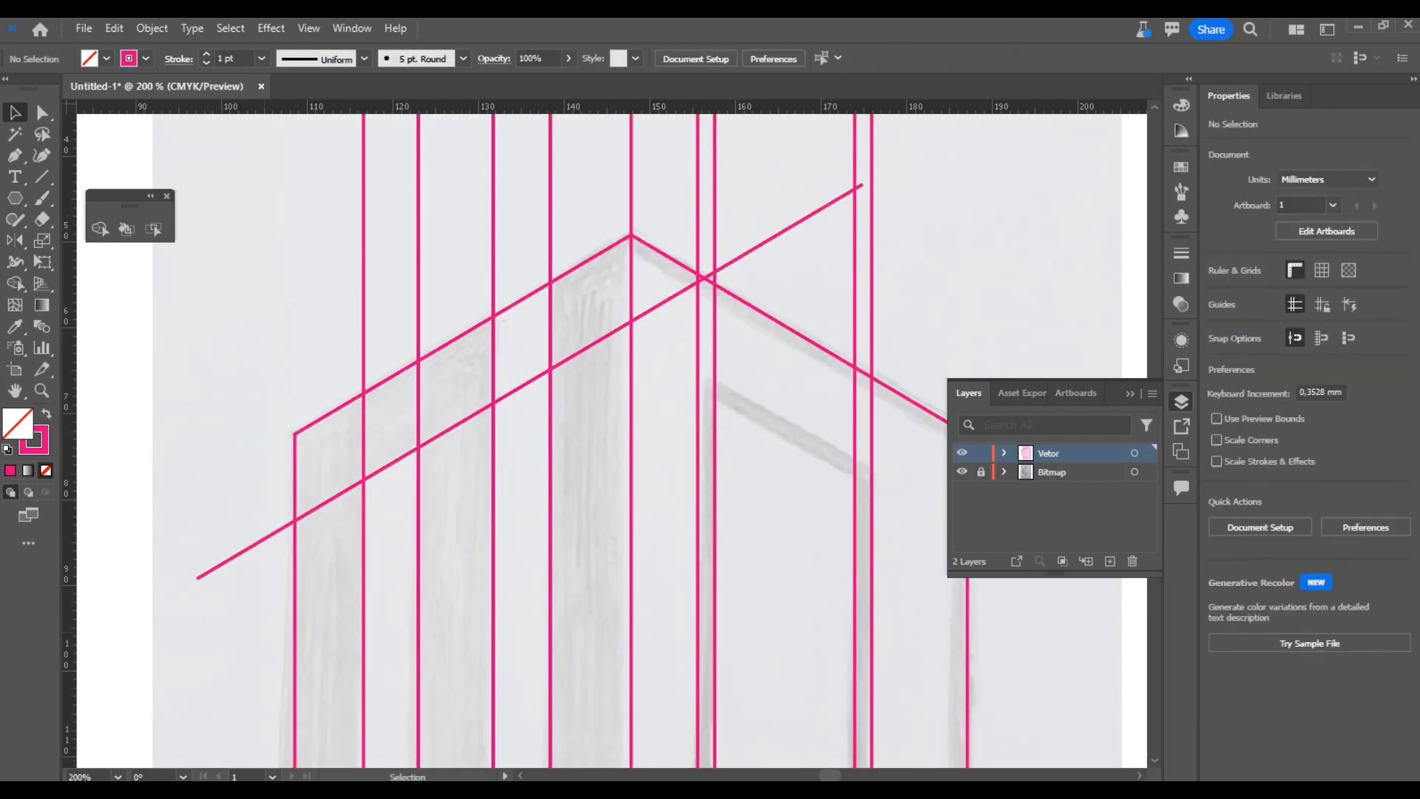
pyautogui.scroll(-3, 612, 440)
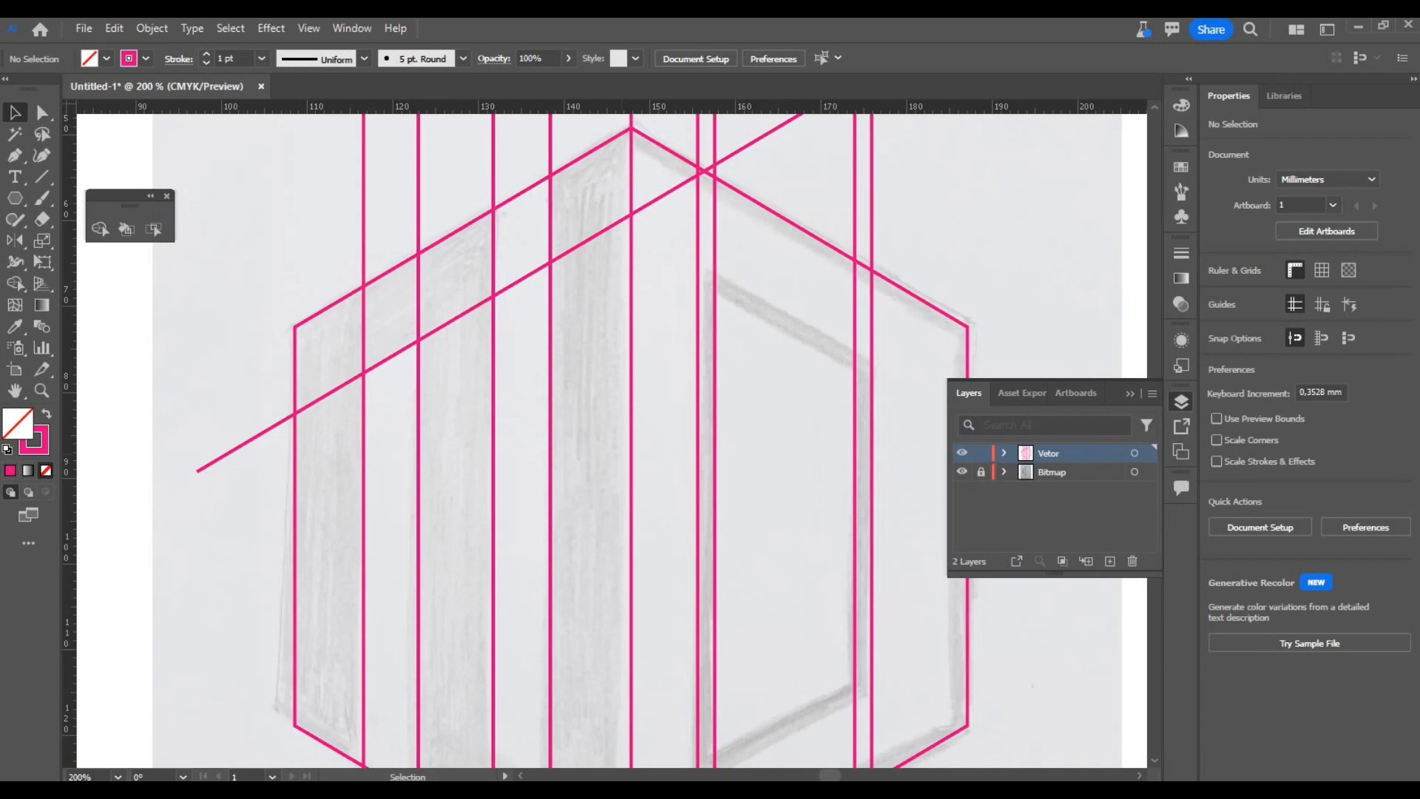
pyautogui.scroll(1, 612, 441)
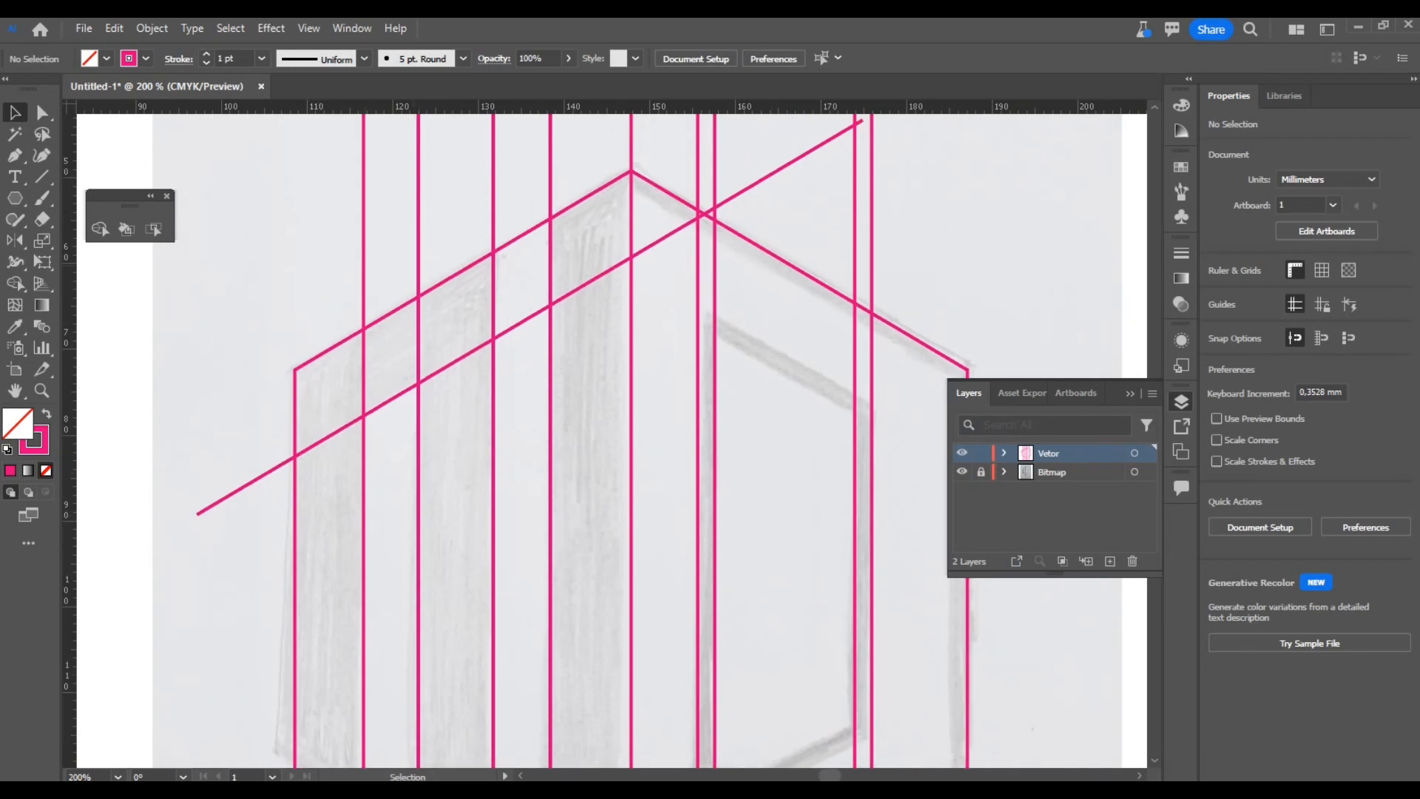
pyautogui.scroll(-4, 612, 441)
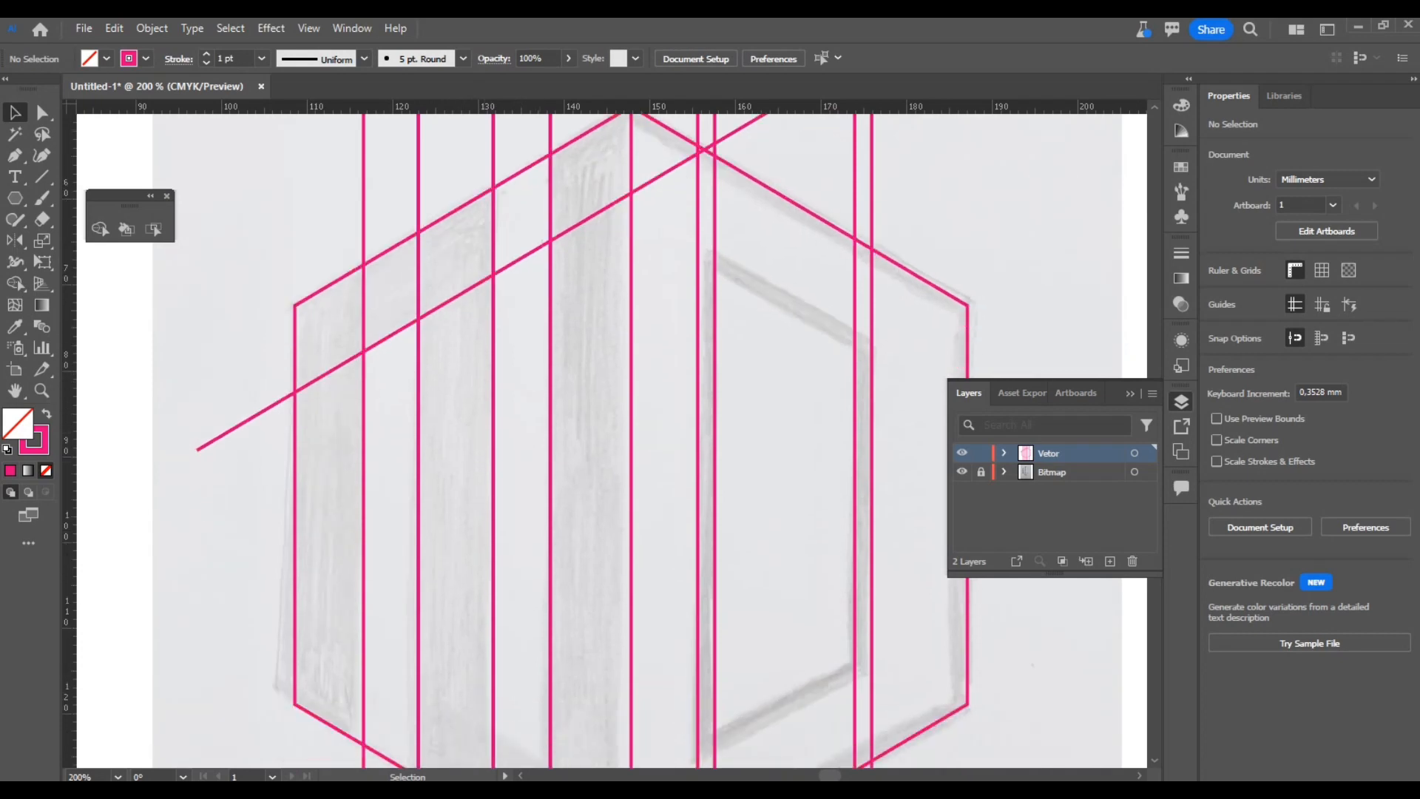
pyautogui.scroll(2, 611, 441)
pyautogui.scroll(3, 612, 442)
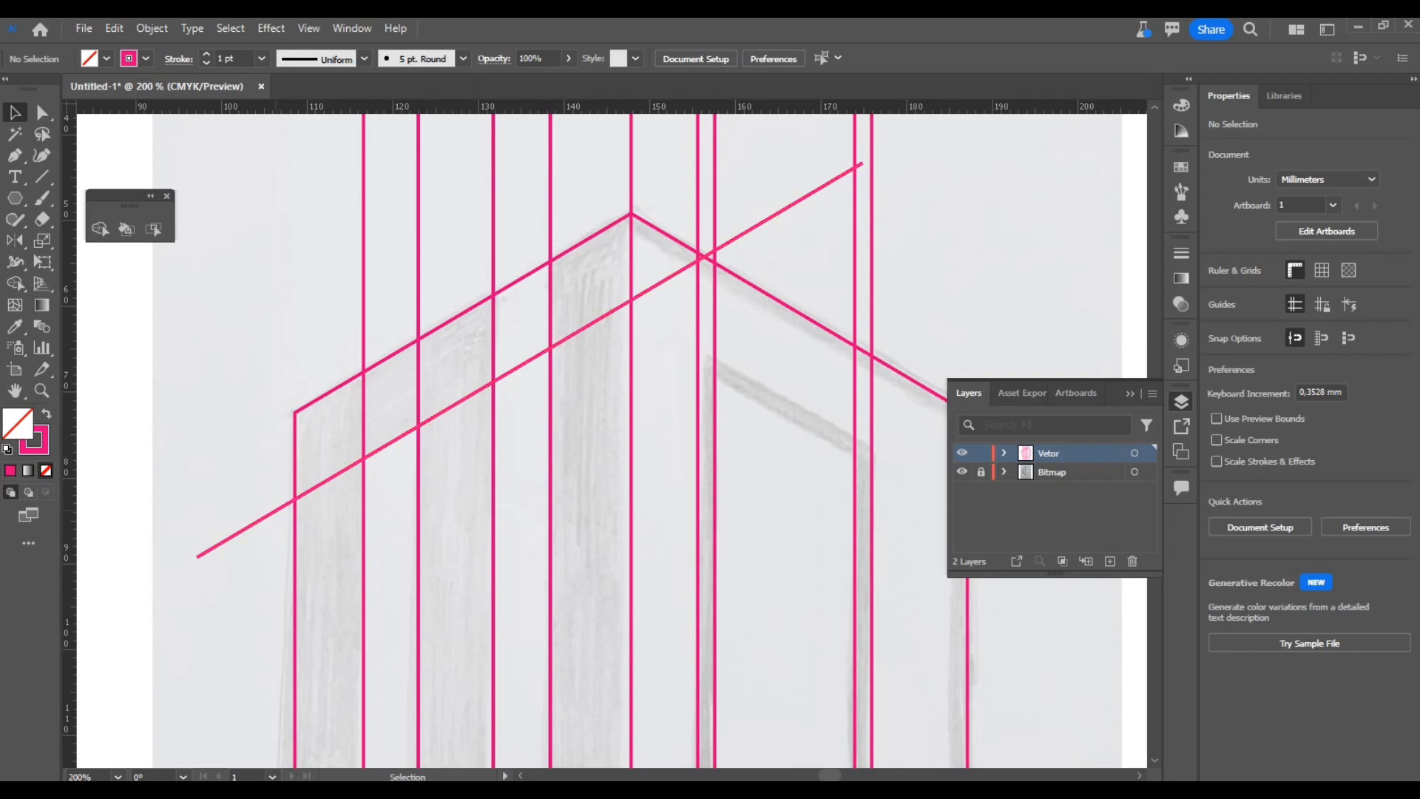
pyautogui.moveTo(577, 332); pyautogui.dragTo(569, 327)
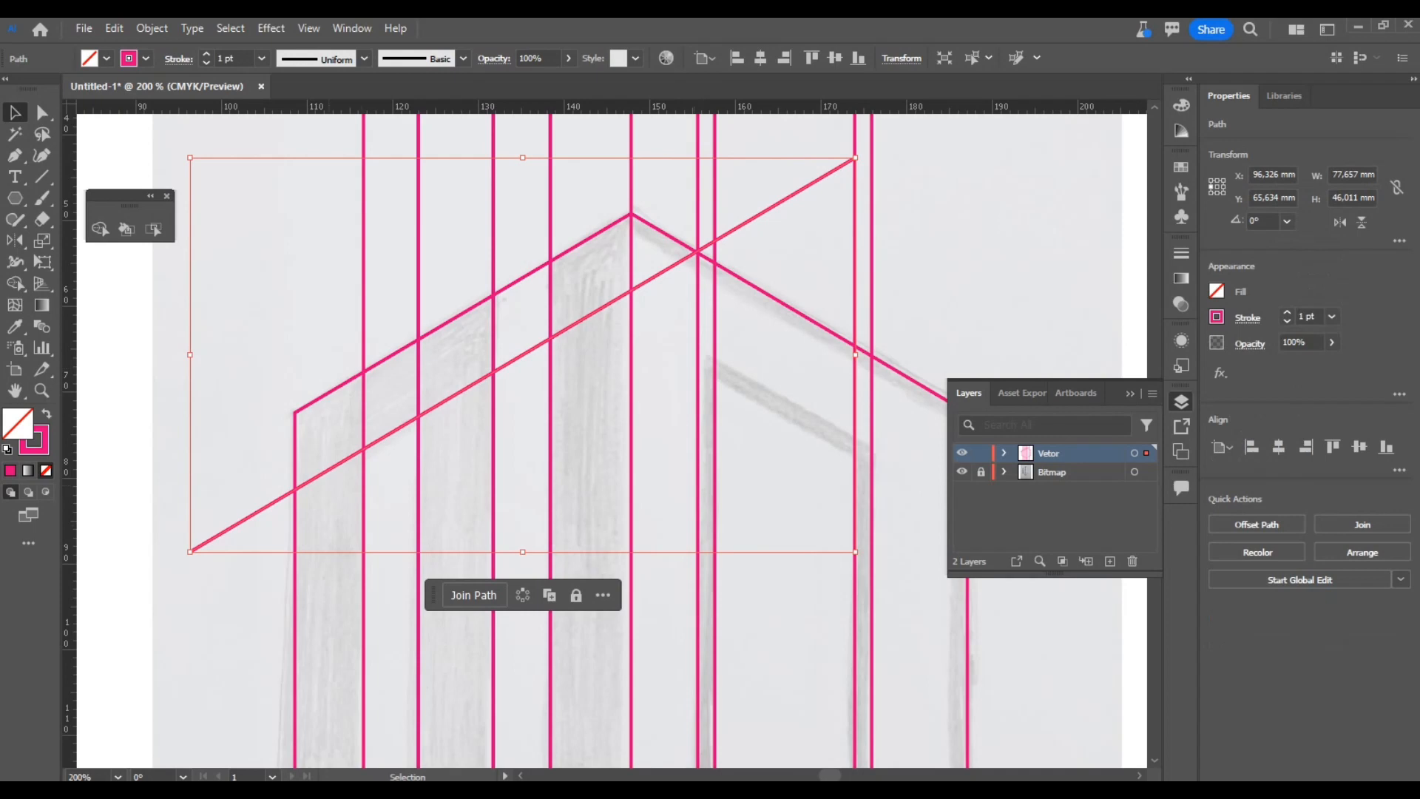
# Duplicate the rising diagonal straight down, placing a parallel copy from the hexagon's lower-left corner.
pyautogui.scroll(-2, 517, 443)
pyautogui.scroll(-3, 517, 443)
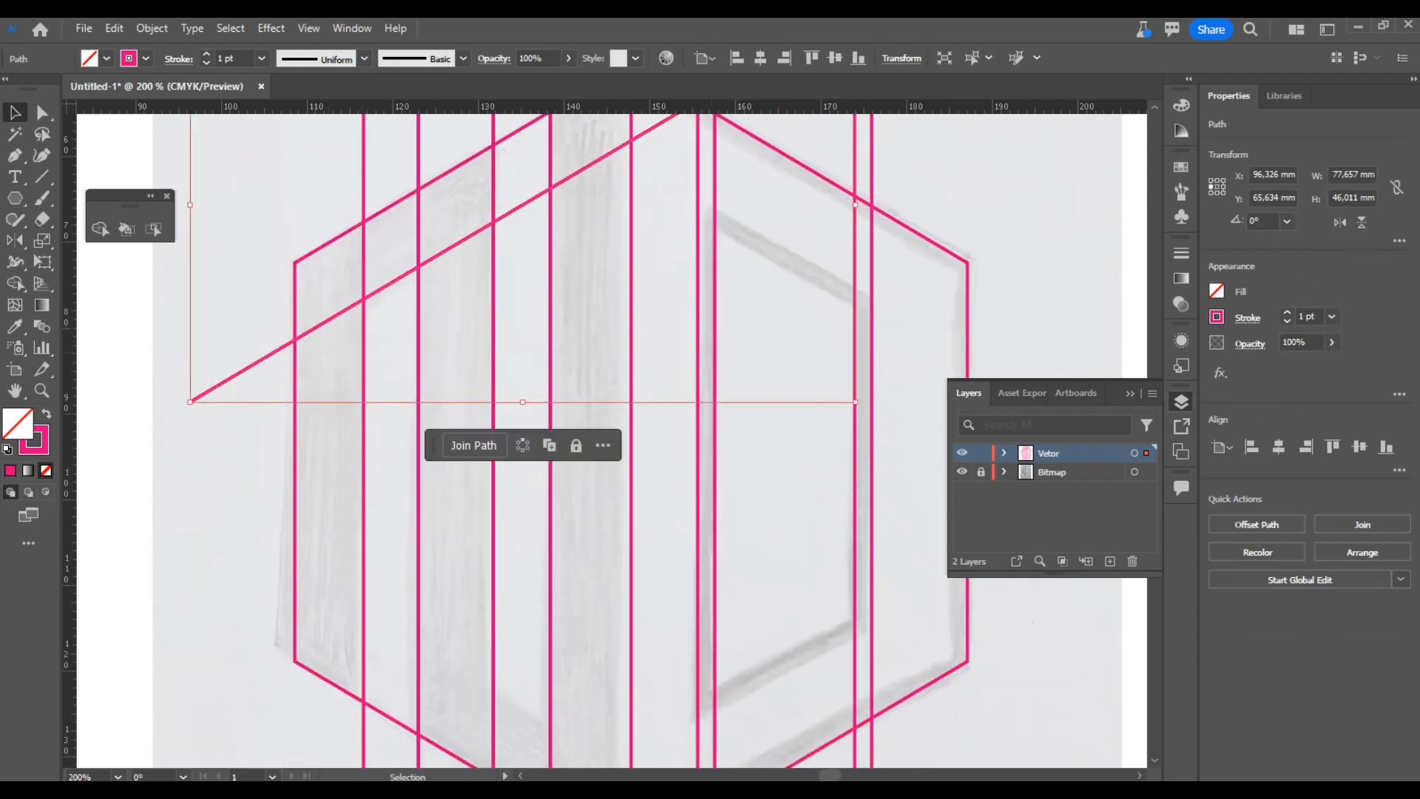
pyautogui.hotkey('ctrl', 'shift', 'a')
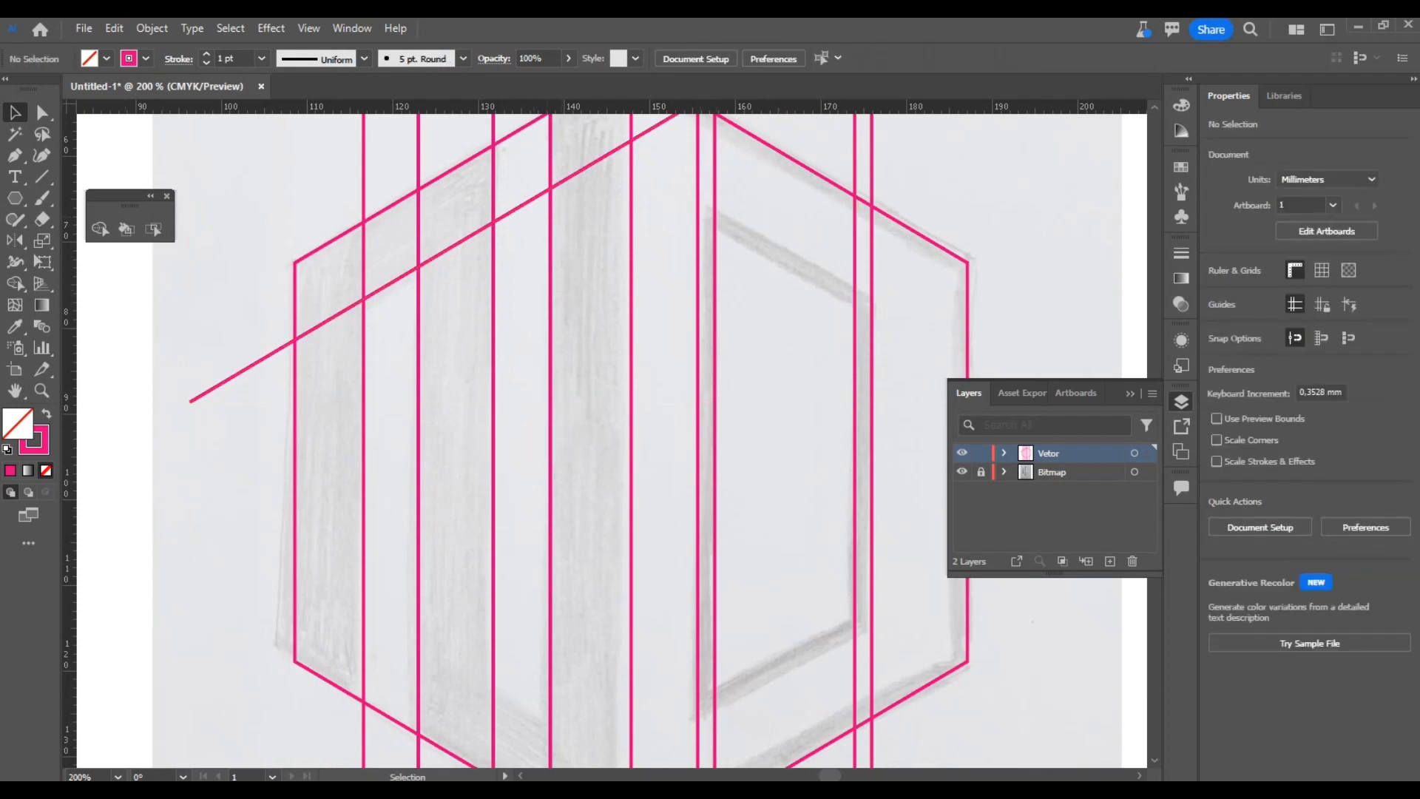
pyautogui.scroll(-4, 517, 444)
pyautogui.press('z')
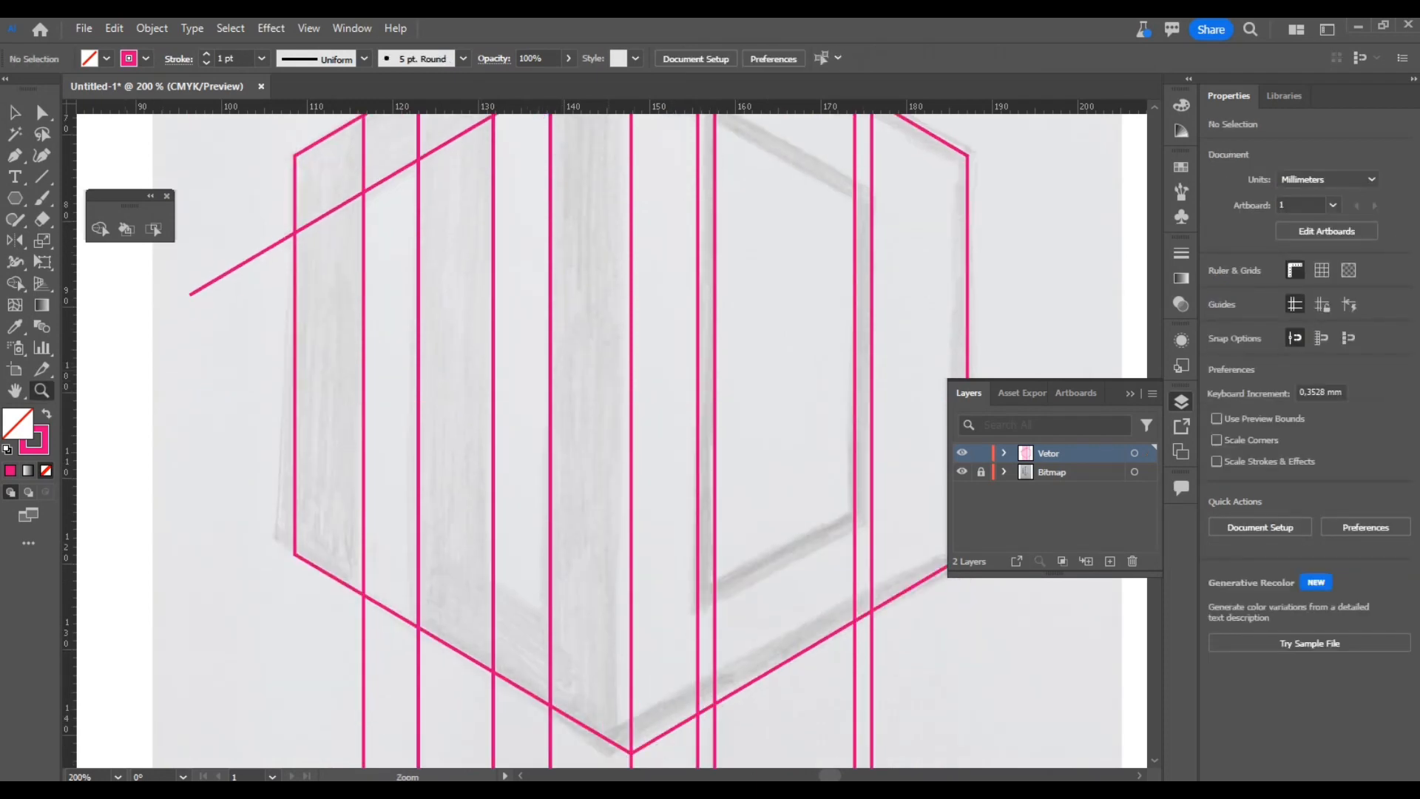
pyautogui.keyDown('alt'); pyautogui.click(596, 584); pyautogui.keyUp('alt')
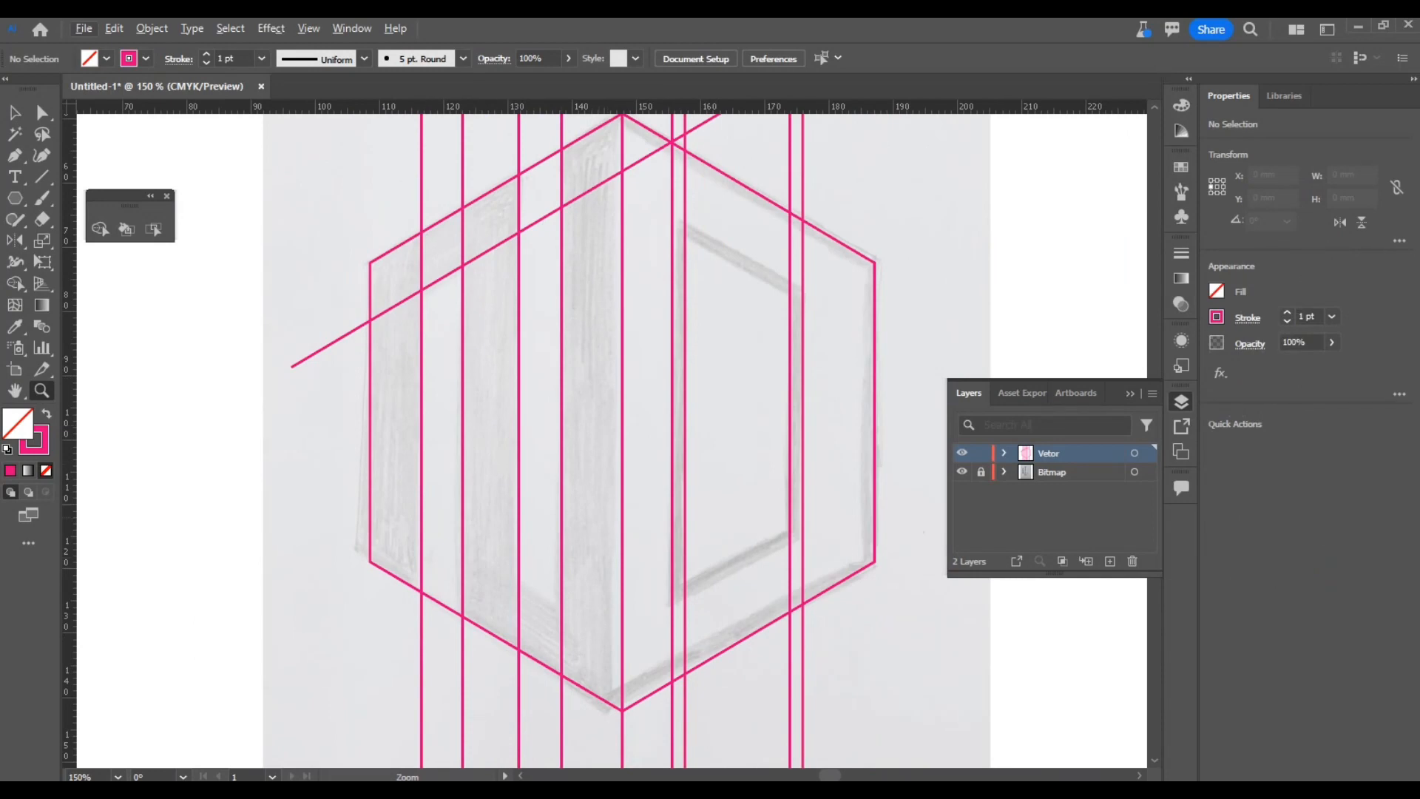
pyautogui.scroll(2, 518, 443)
pyautogui.hotkey('alt', 'v')
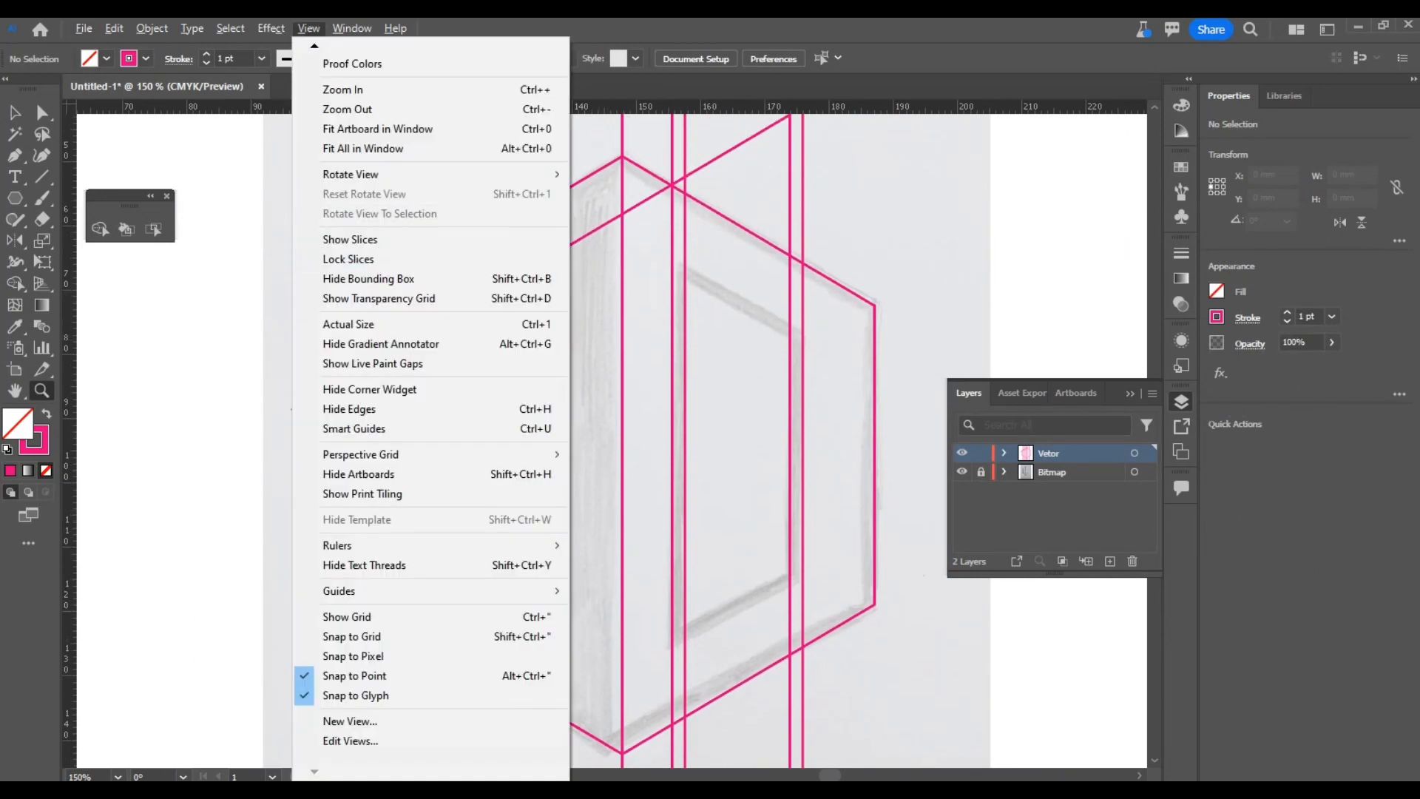
pyautogui.press('Escape')
pyautogui.press('v')
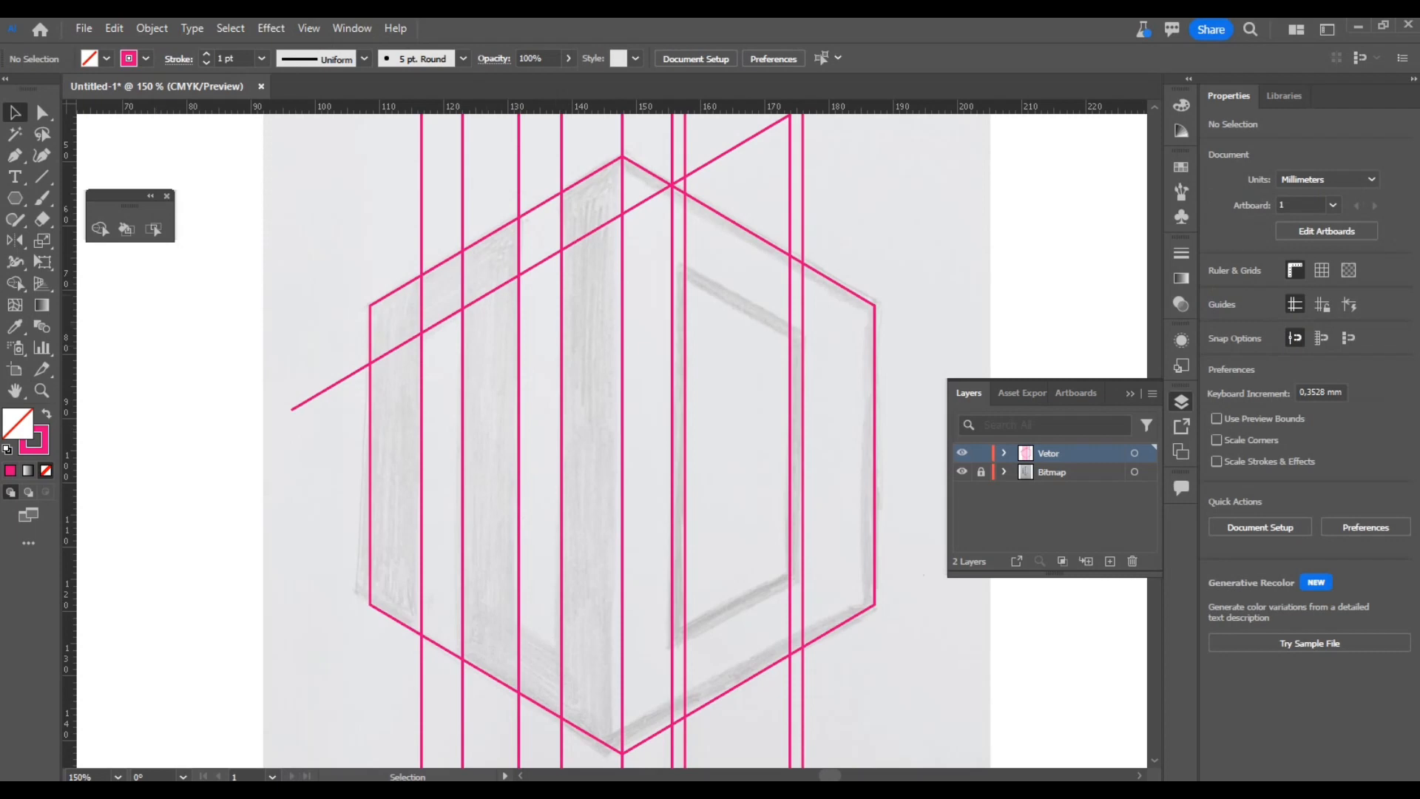
pyautogui.moveTo(546, 259); pyautogui.dragTo(545, 495)
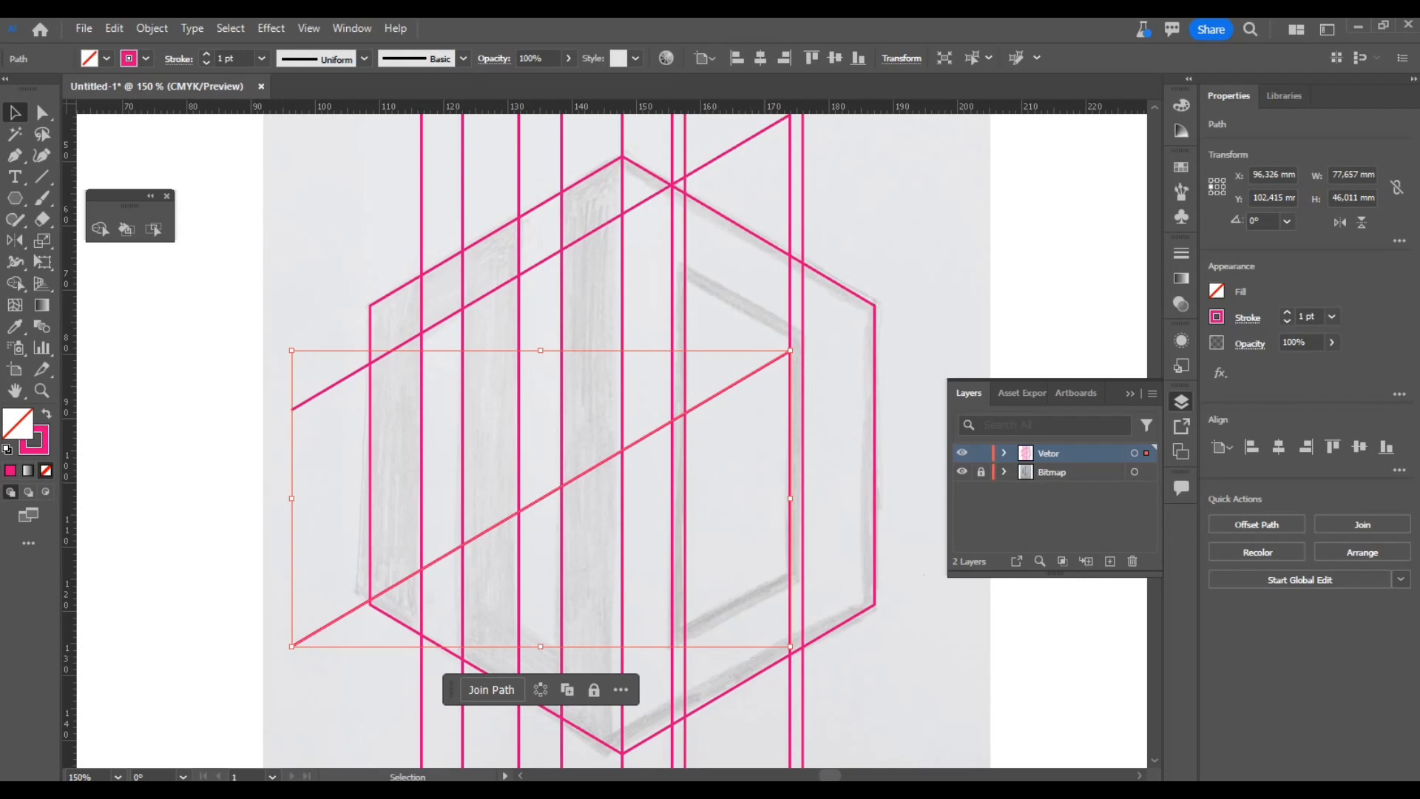
pyautogui.scroll(-2, 474, 437)
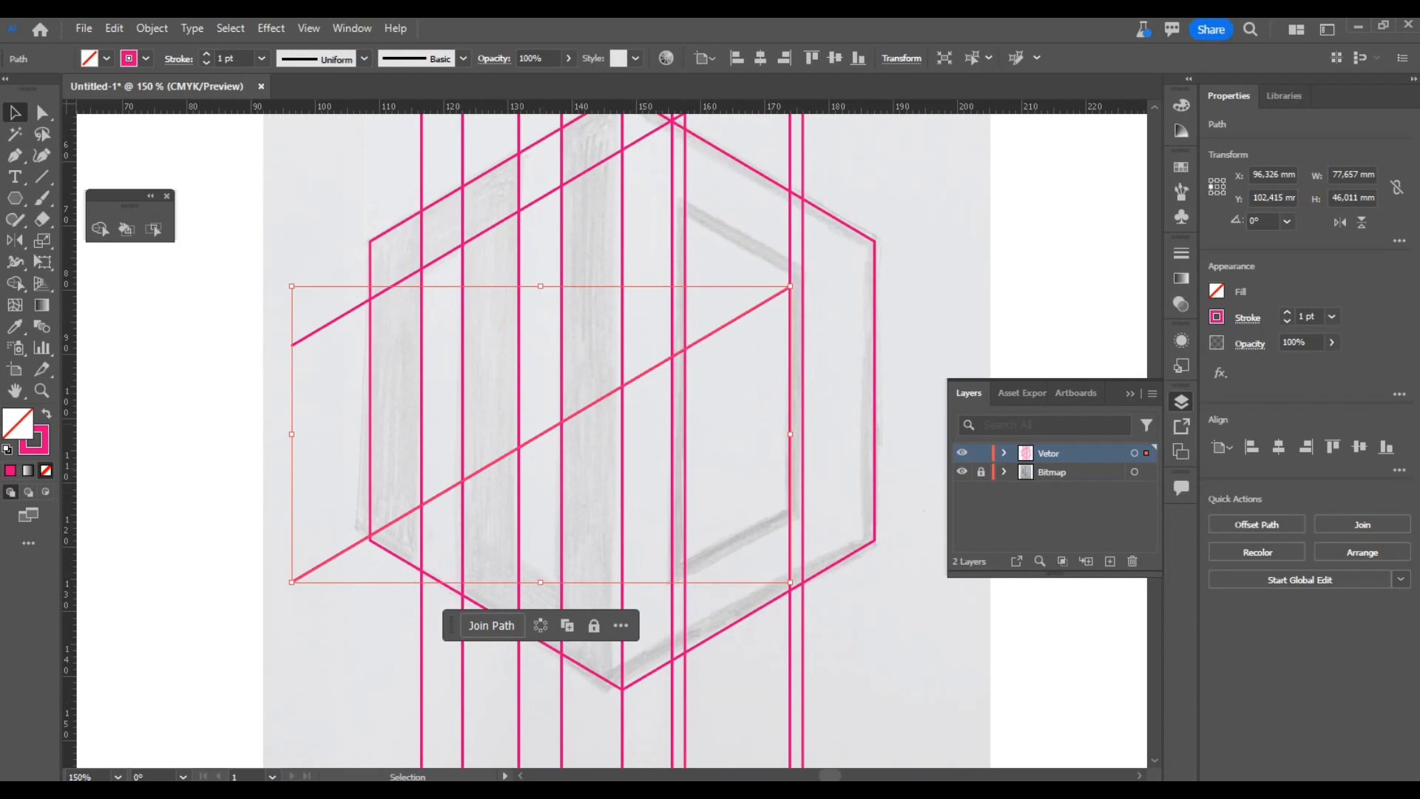
pyautogui.press('o')
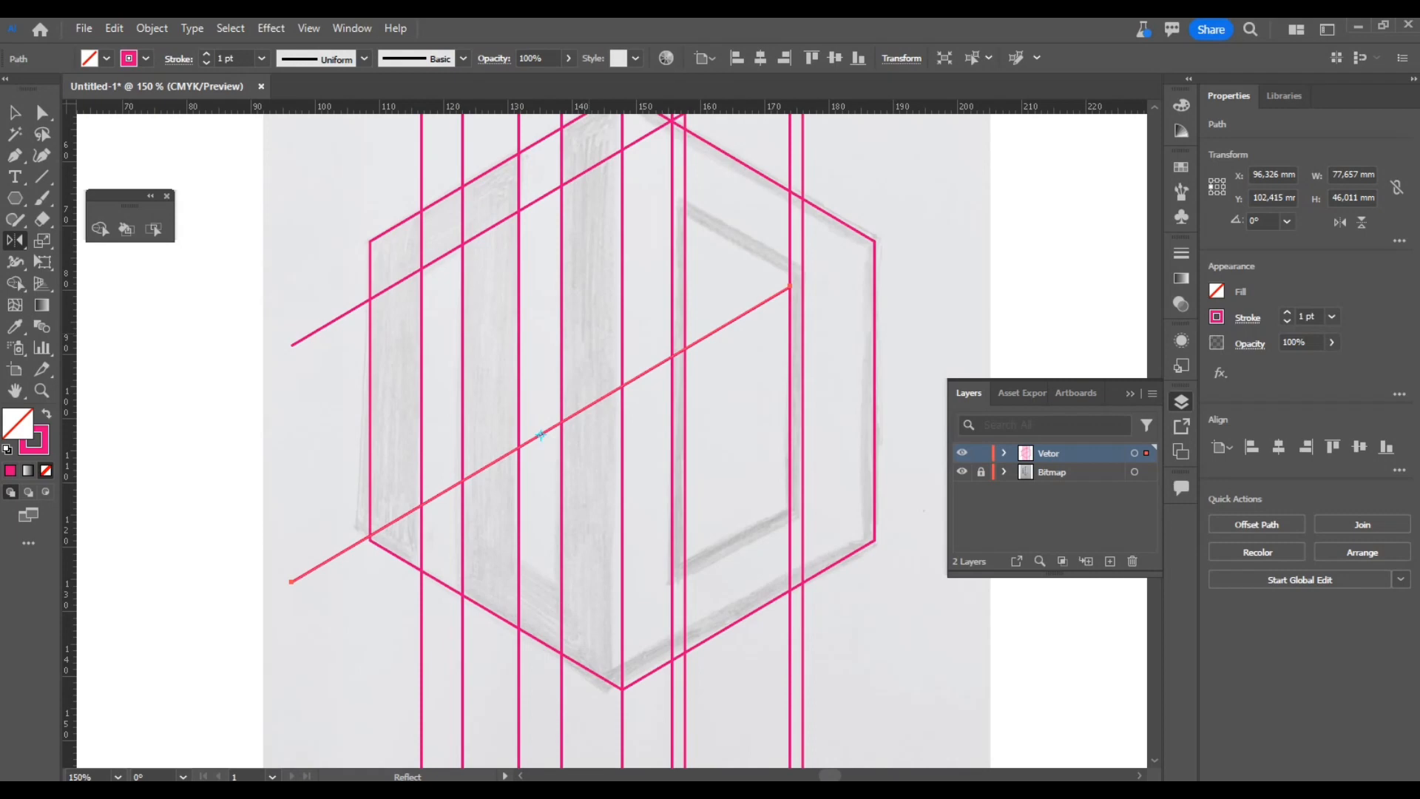
# Reflect the lower diagonal so it slopes down-right, then move it further down the hexagon.
pyautogui.moveTo(292, 580); pyautogui.dragTo(790, 582)
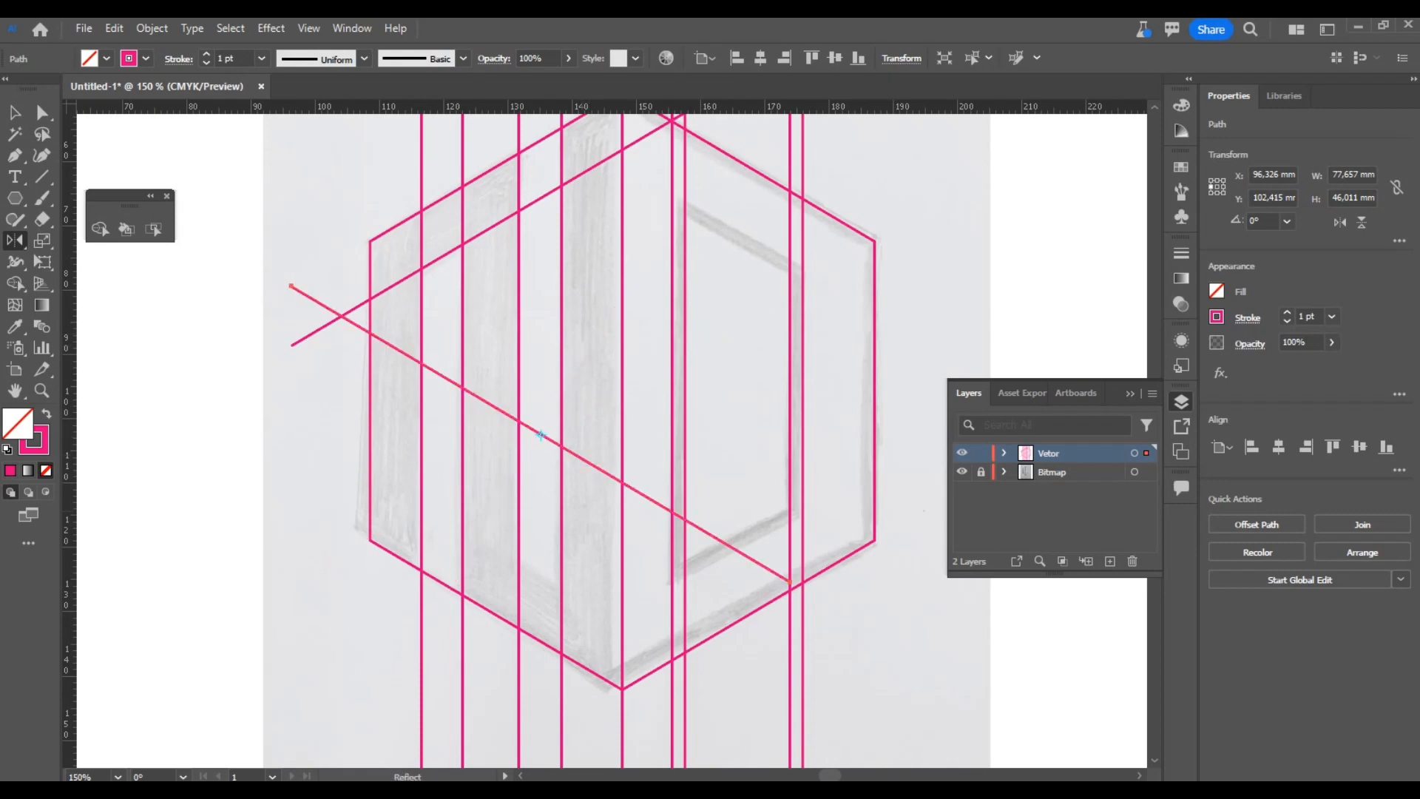
pyautogui.press('v')
pyautogui.hotkey('ctrl', 'shift', 'a')
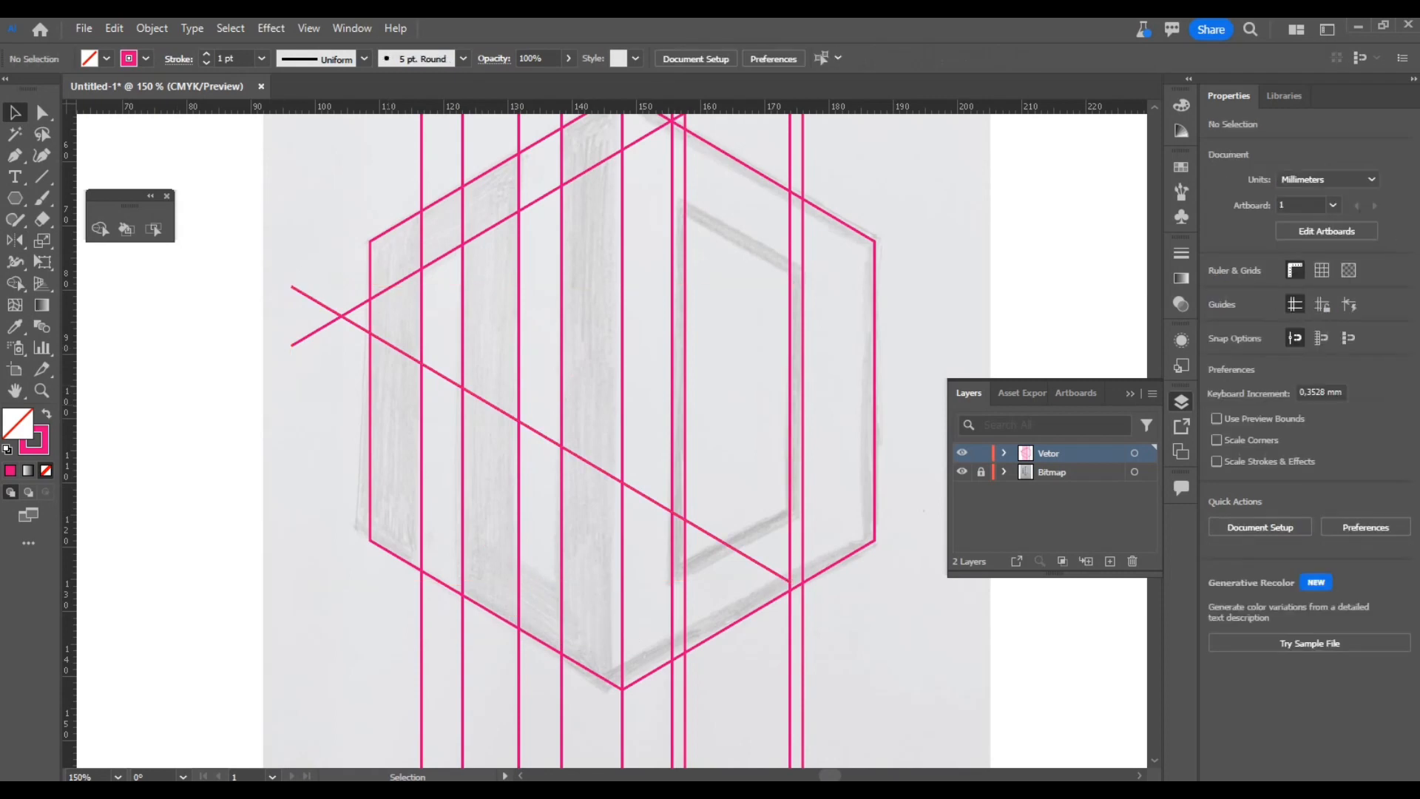
pyautogui.moveTo(671, 512); pyautogui.dragTo(671, 659)
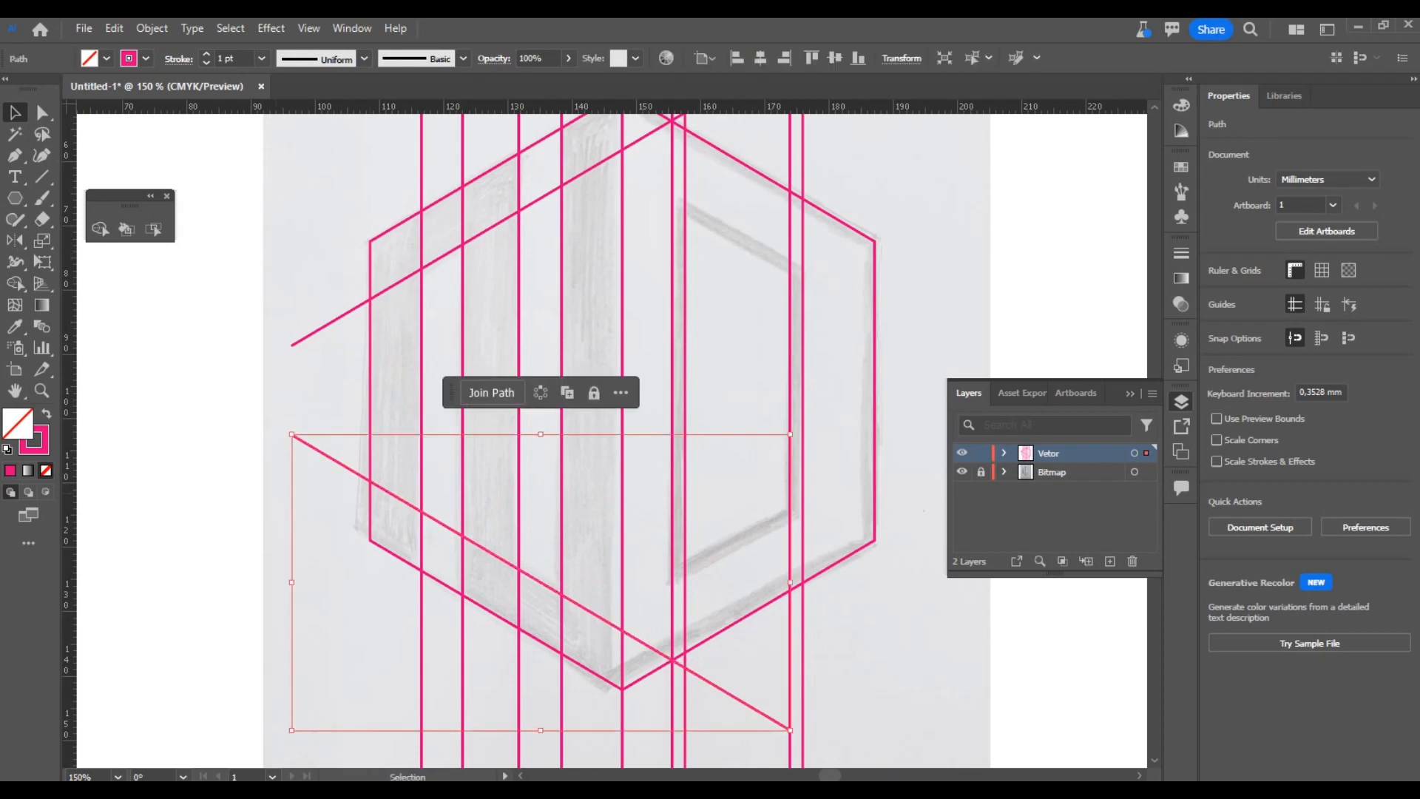
pyautogui.hotkey('ctrl', 'shift', 'a')
pyautogui.scroll(5, 612, 441)
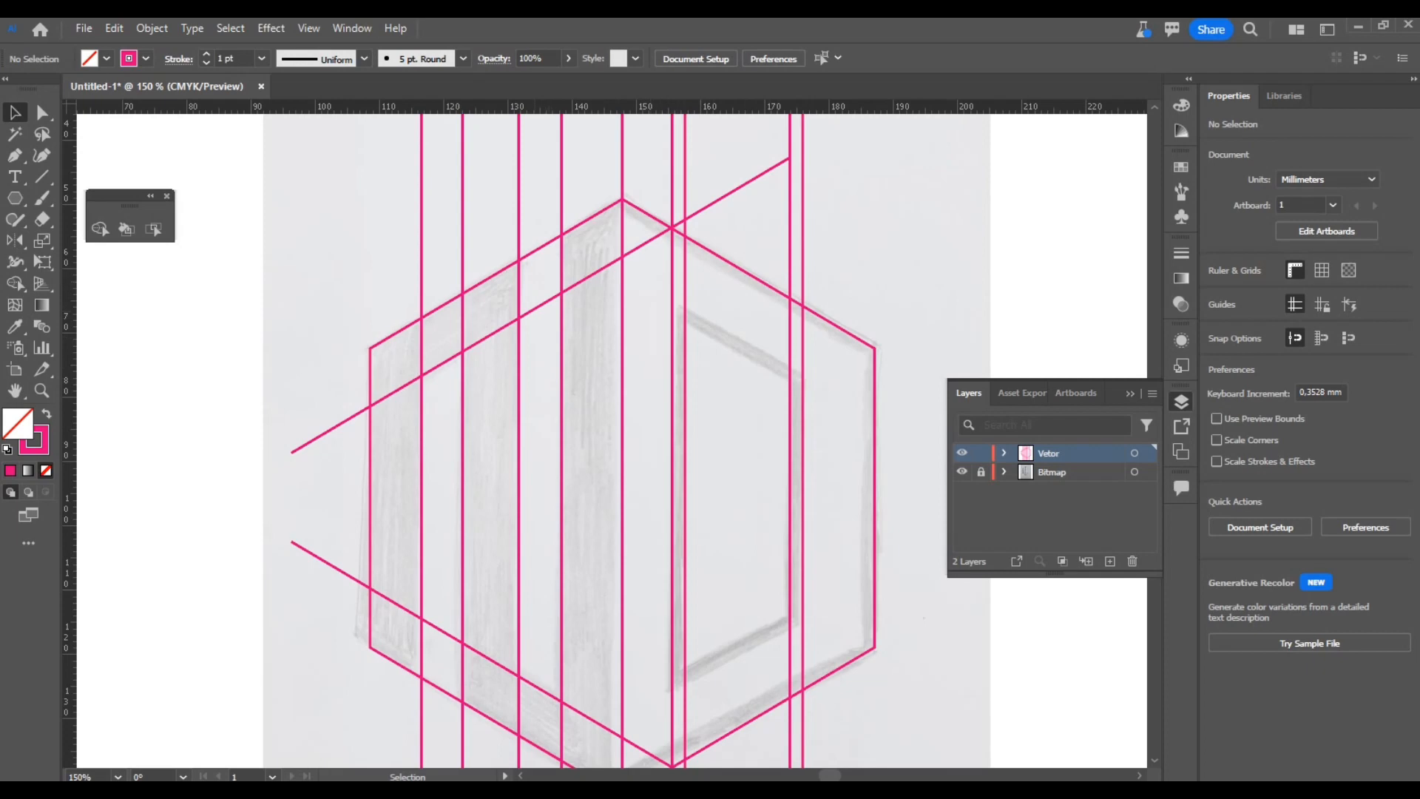
pyautogui.scroll(3, 562, 443)
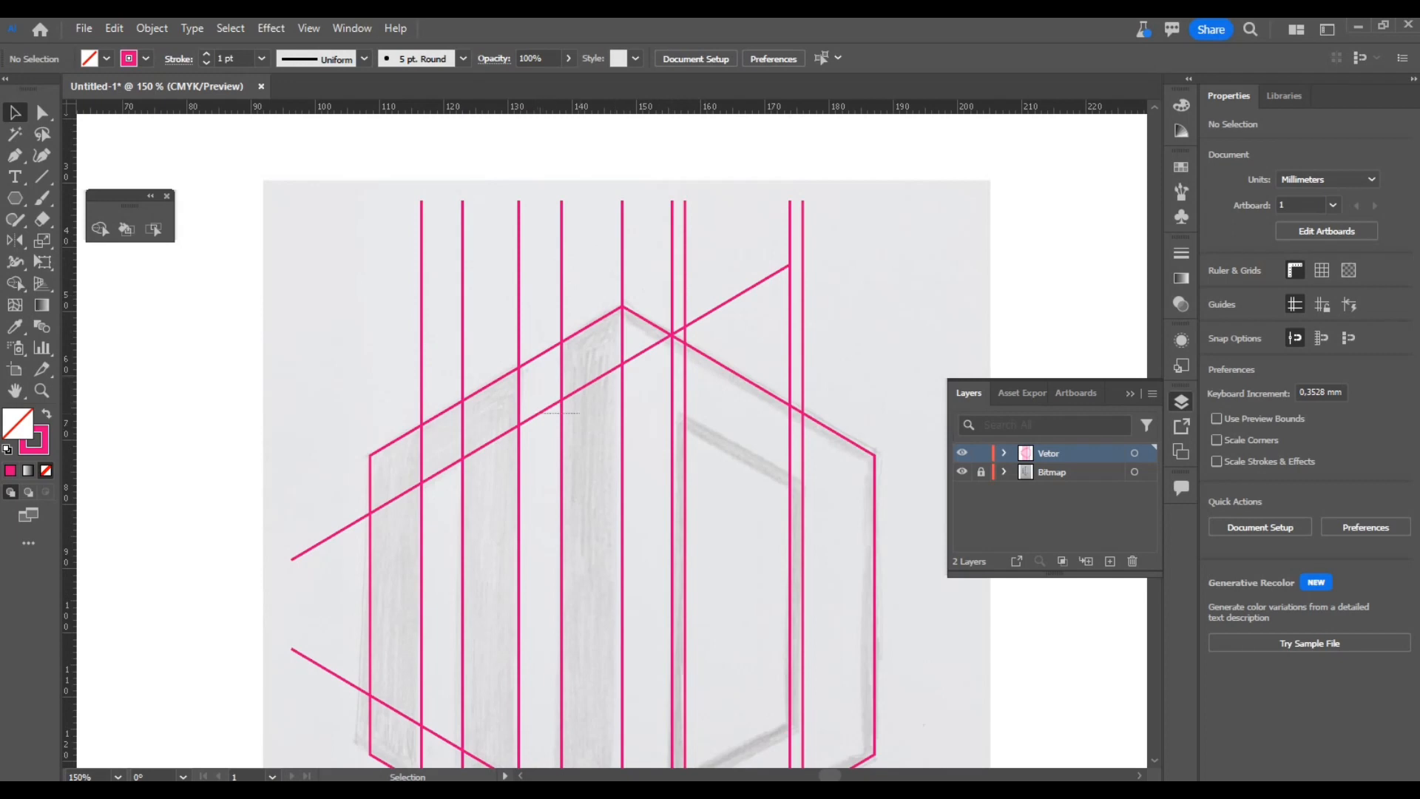
# Copy a diagonal right, mirror it to descend, and add a close parallel copy below.
pyautogui.moveTo(512, 429); pyautogui.dragTo(685, 429)
pyautogui.click(712, 412)
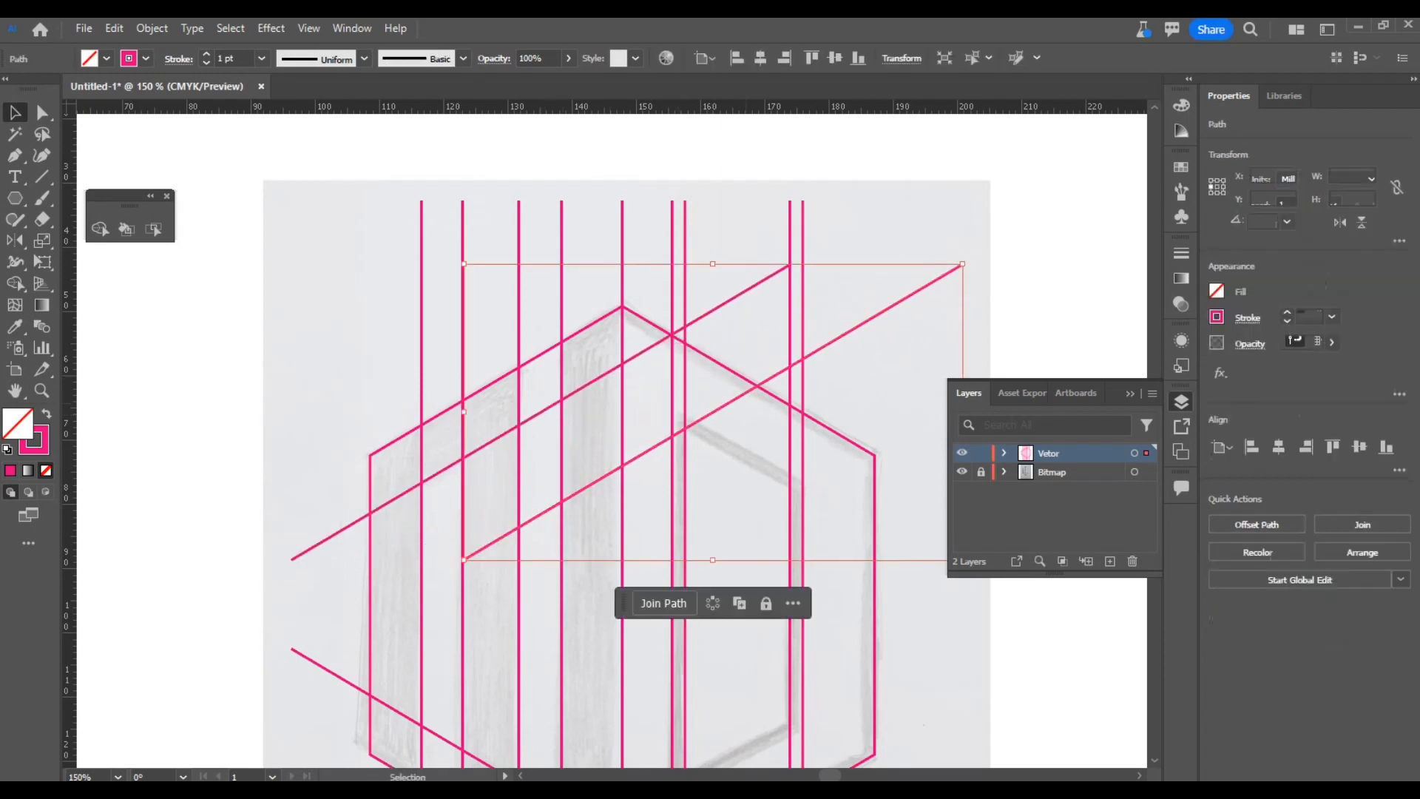
pyautogui.press('o')
pyautogui.click(712, 411)
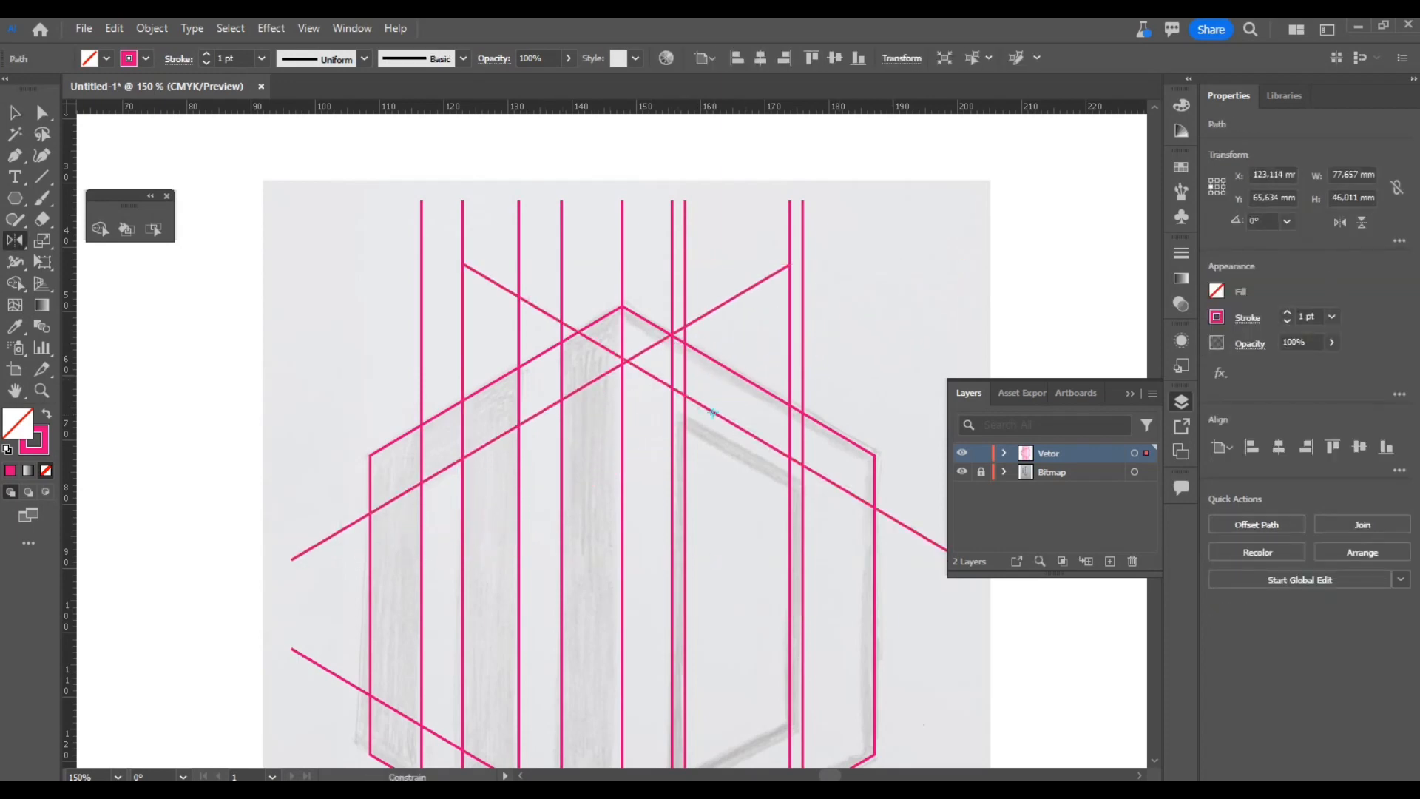
pyautogui.hotkey('ctrl', '+')
pyautogui.hotkey('ctrl', '+')
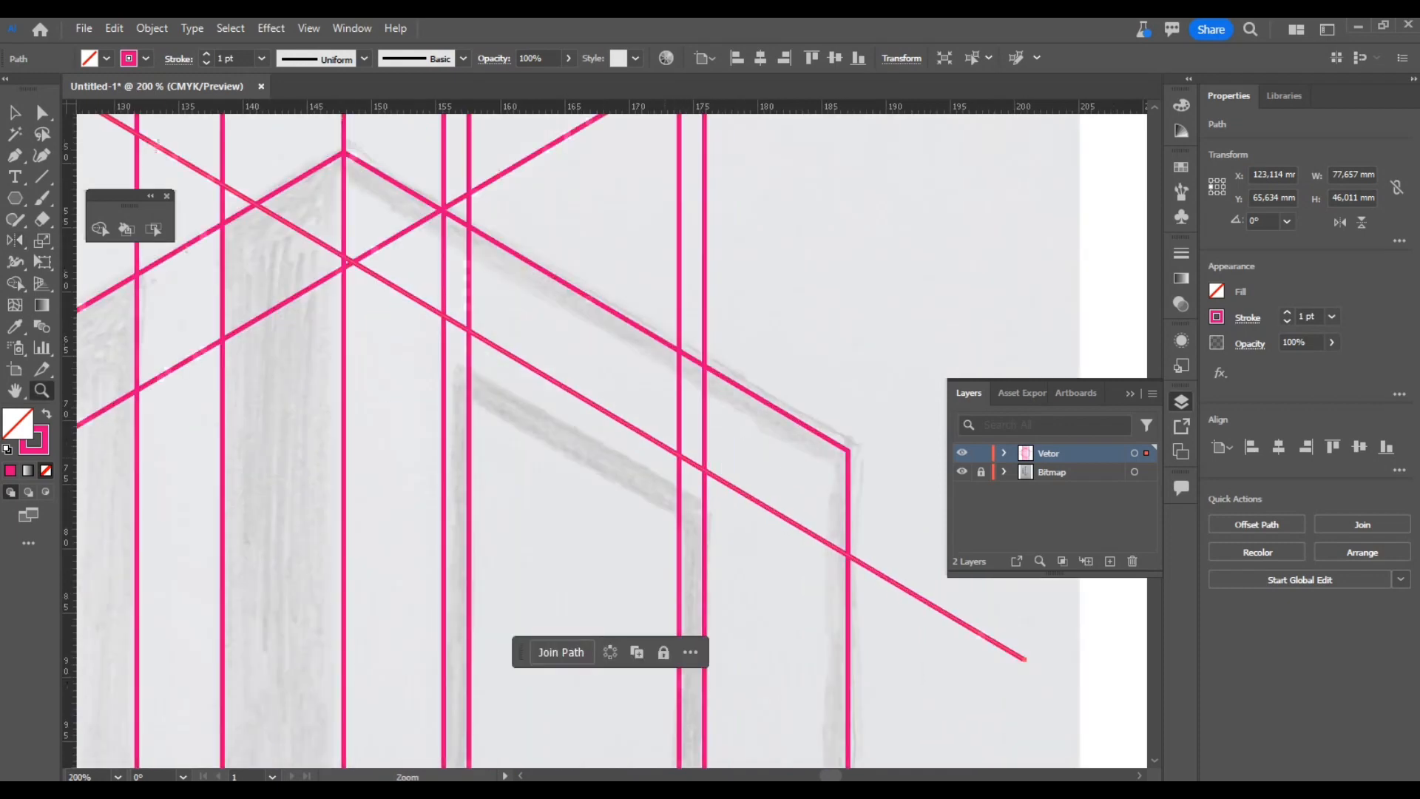
pyautogui.press('v')
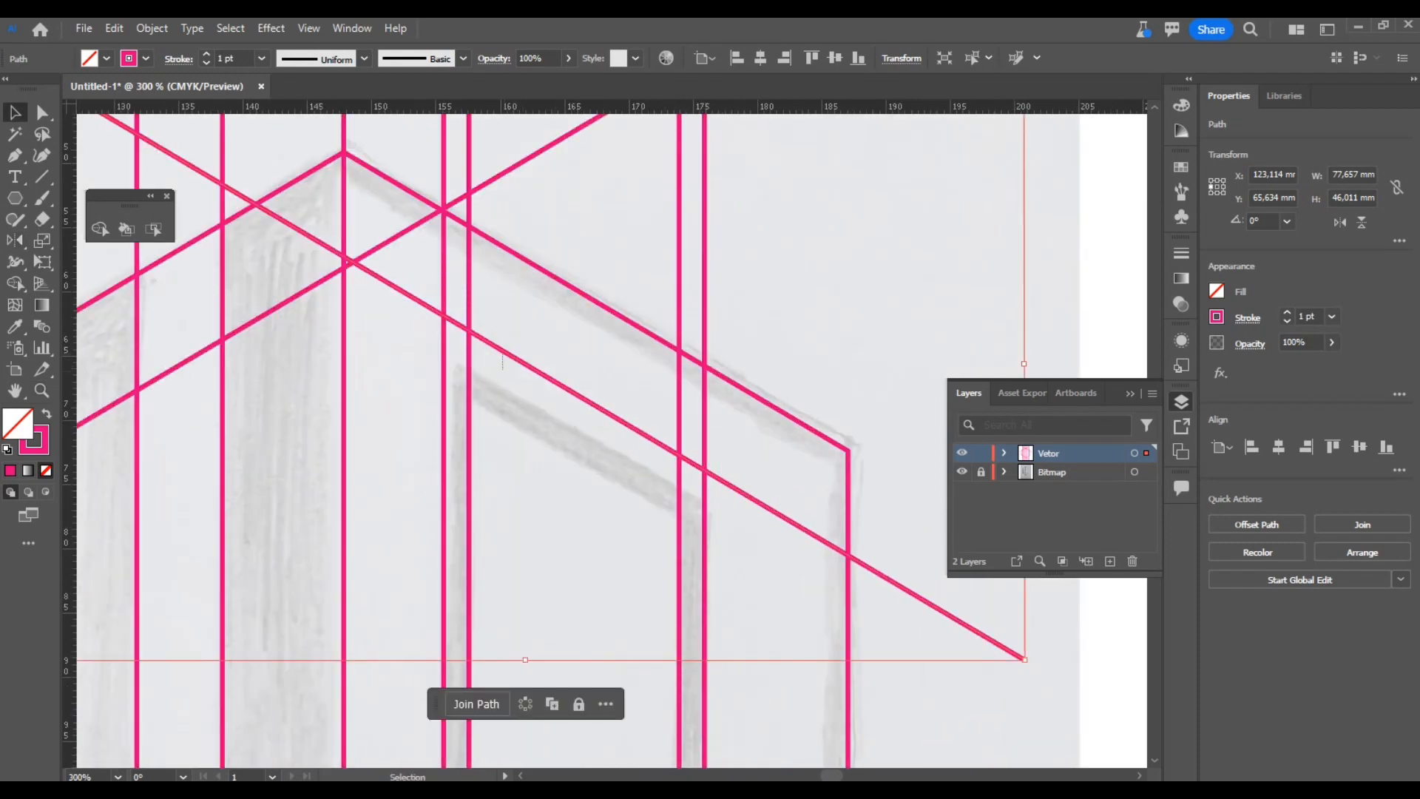
pyautogui.click(503, 357)
pyautogui.moveTo(502, 352); pyautogui.dragTo(502, 421)
# Copy the descending pair lower, mirror it to rise, and move it across the lower hexagon.
pyautogui.press('z')
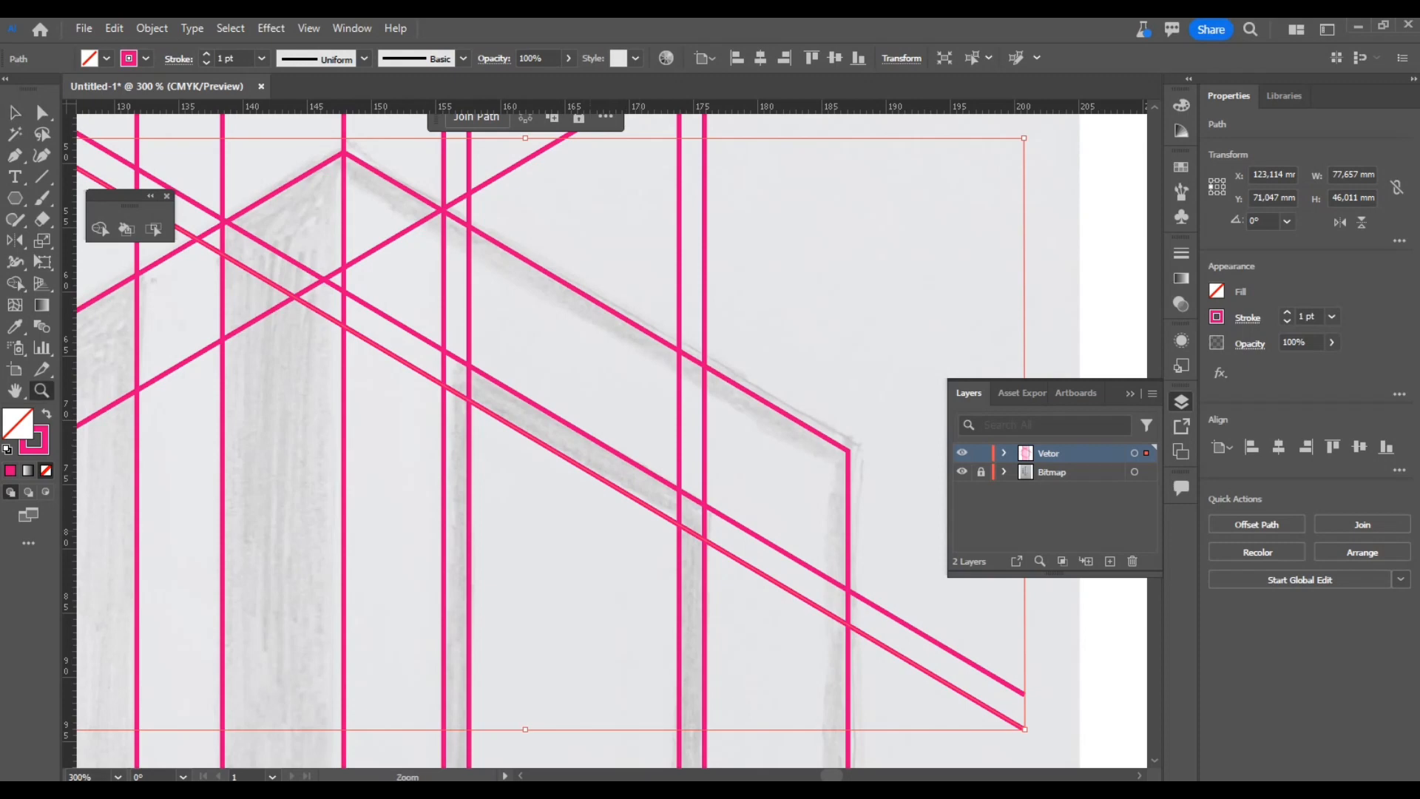
pyautogui.keyDown('alt'); pyautogui.click(552, 231); pyautogui.keyUp('alt')
pyautogui.keyDown('alt'); pyautogui.click(525, 157); pyautogui.keyUp('alt')
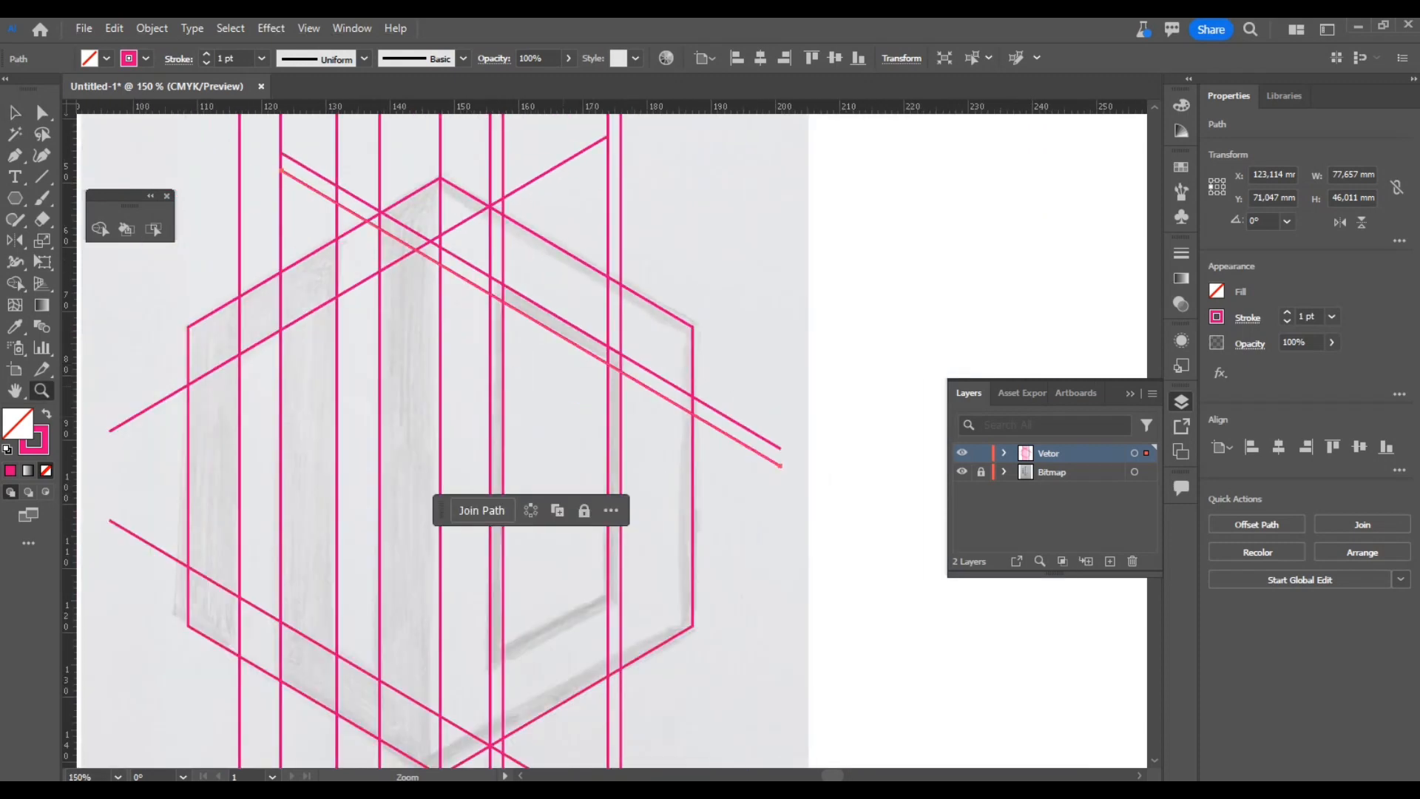
pyautogui.press('v')
pyautogui.keyDown('shift'); pyautogui.click(554, 315); pyautogui.keyUp('shift')
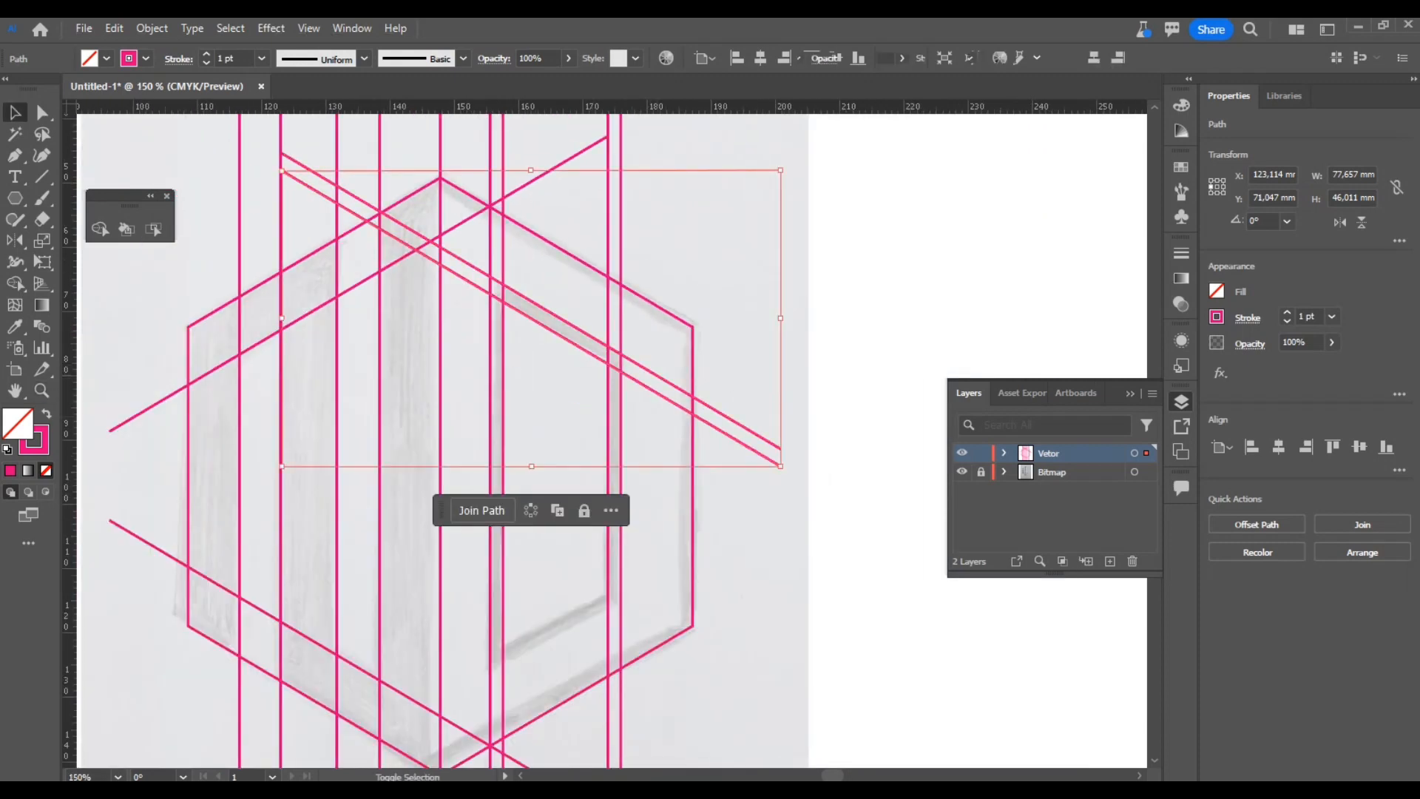
pyautogui.moveTo(554, 315); pyautogui.dragTo(555, 451)
pyautogui.press('o')
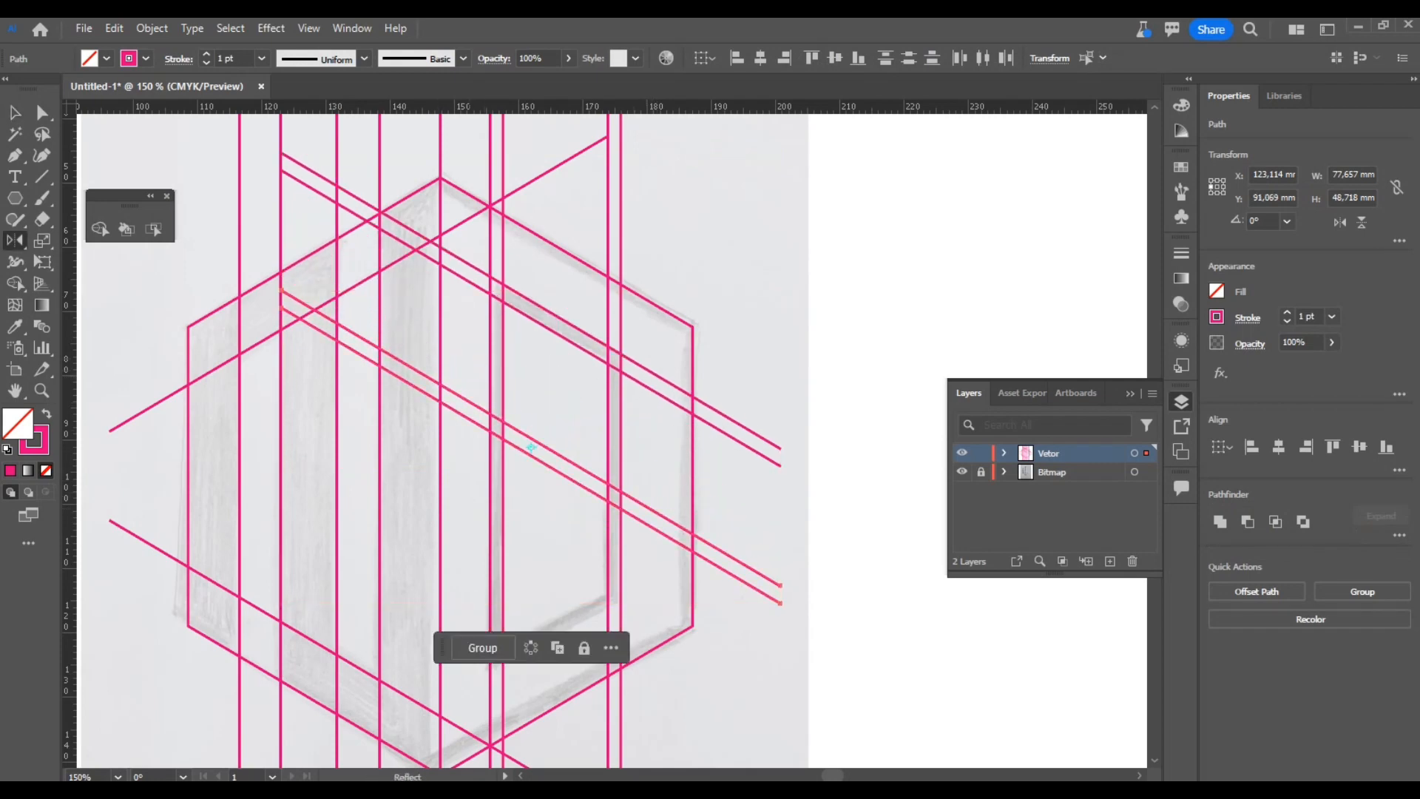
pyautogui.moveTo(741, 596)
pyautogui.mouseDown()
pyautogui.moveTo(728, 580)
pyautogui.moveTo(728, 473)
pyautogui.mouseUp()
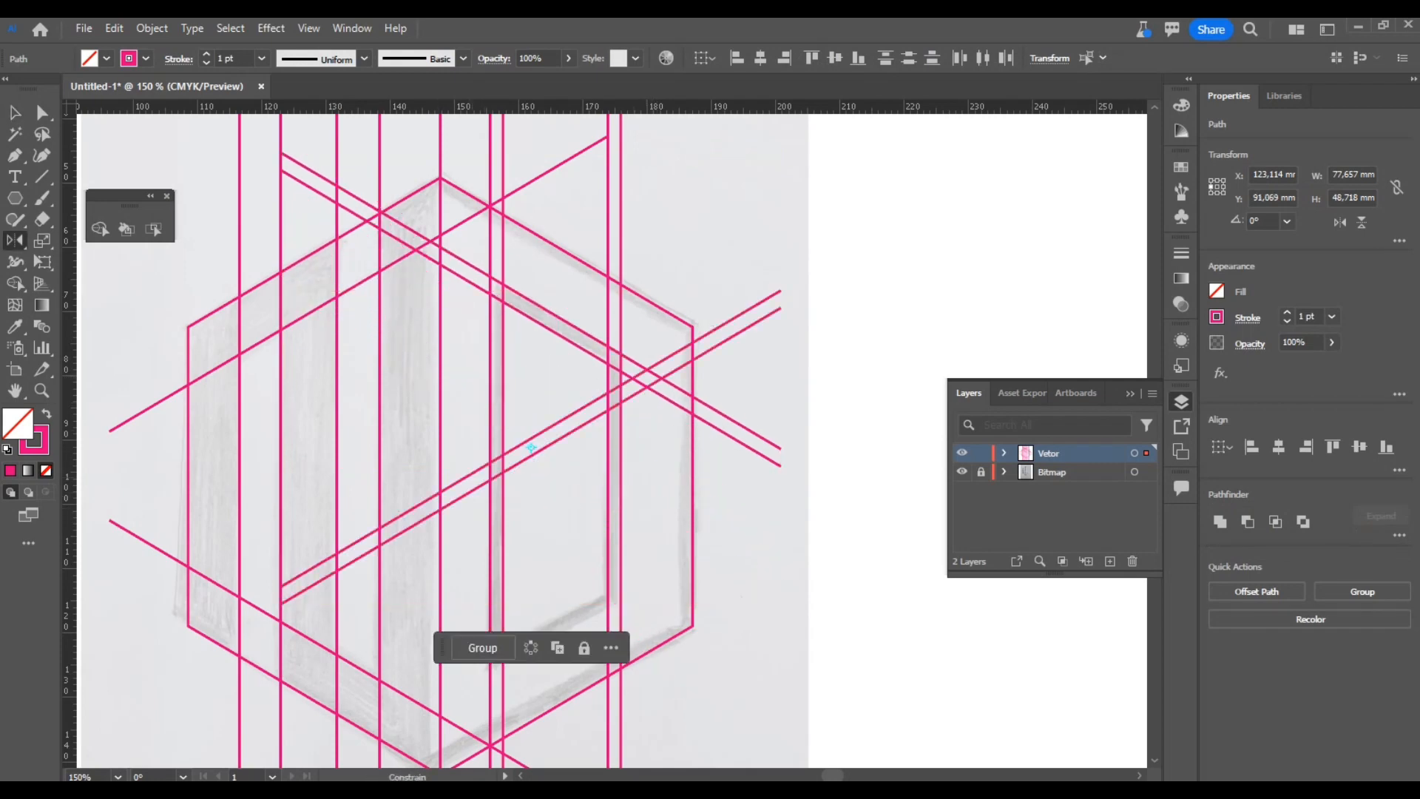
pyautogui.press('v')
pyautogui.moveTo(577, 428); pyautogui.dragTo(577, 617)
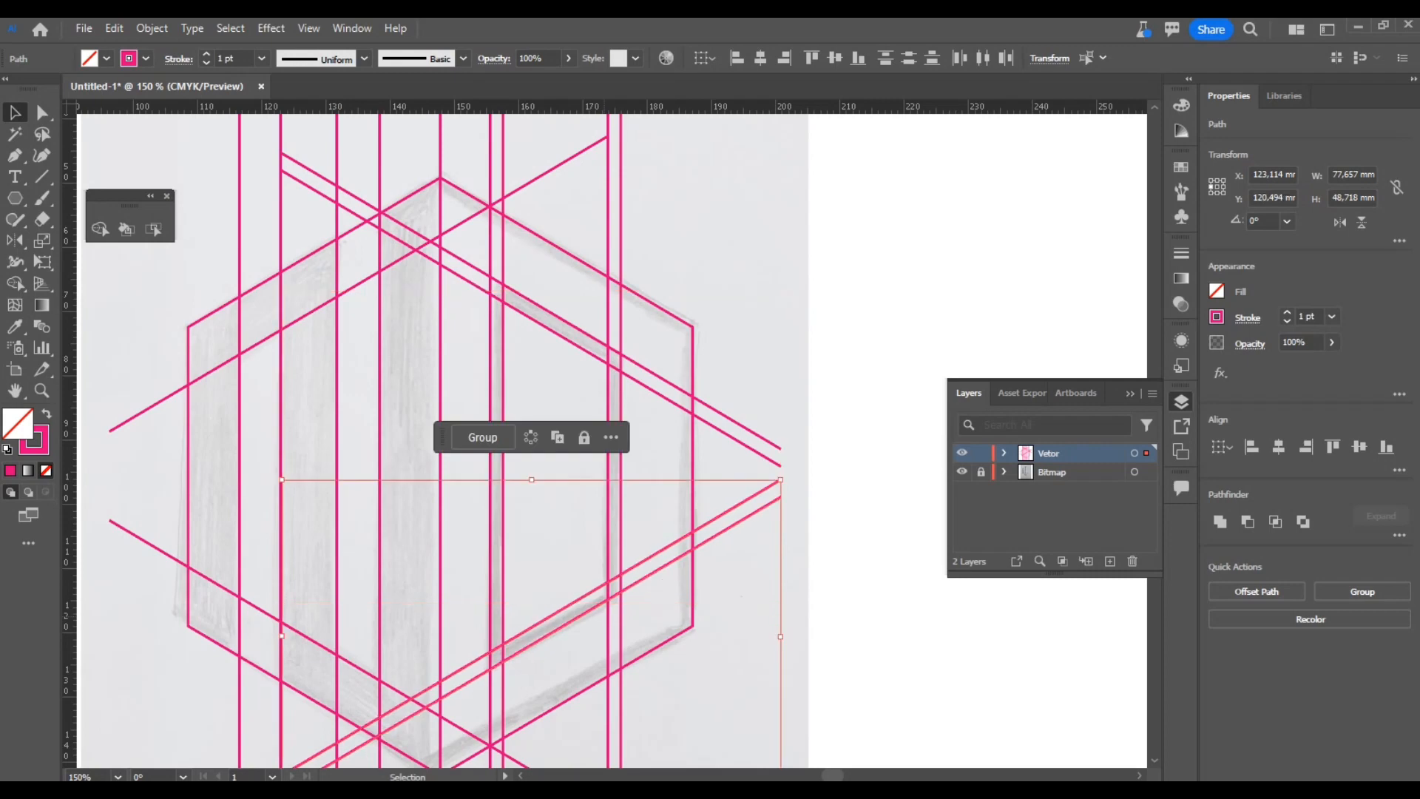
pyautogui.hotkey('ctrl', 'shift', 'a')
pyautogui.scroll(-2, 612, 441)
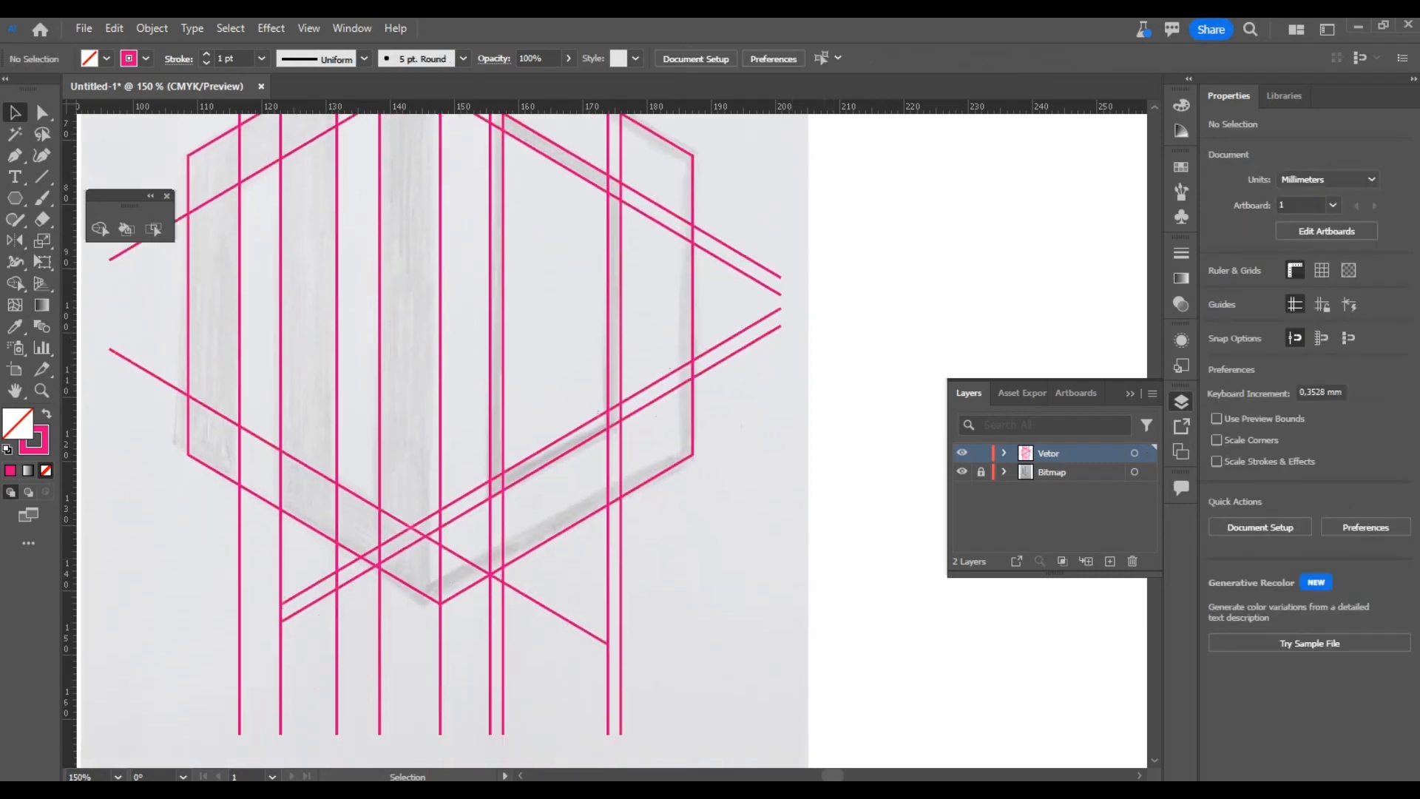
# At 300% zoom, nudge the rising diagonal pair slightly right and down.
pyautogui.press('z')
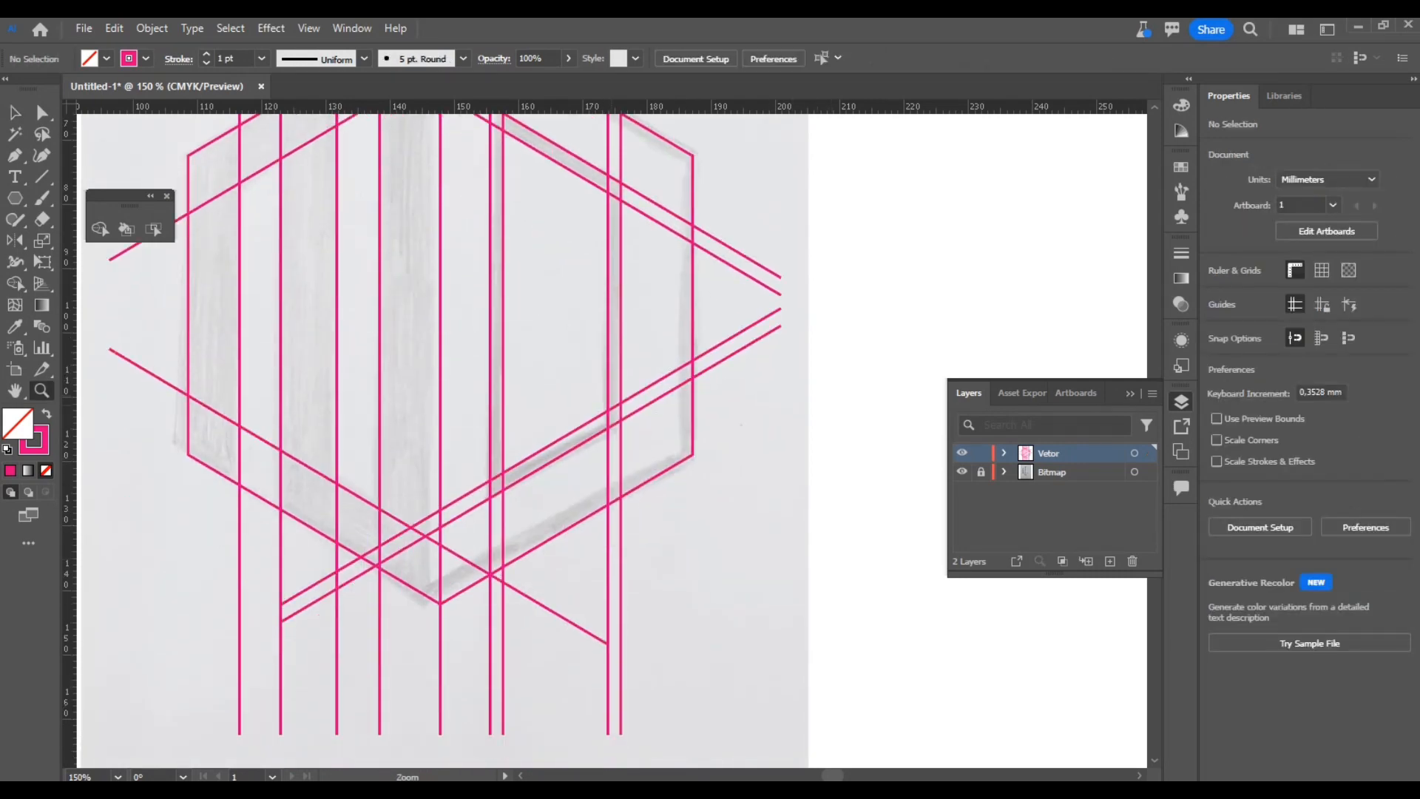
pyautogui.hotkey('ctrl', '-')
pyautogui.hotkey('ctrl', '-')
pyautogui.hotkey('ctrl', '+')
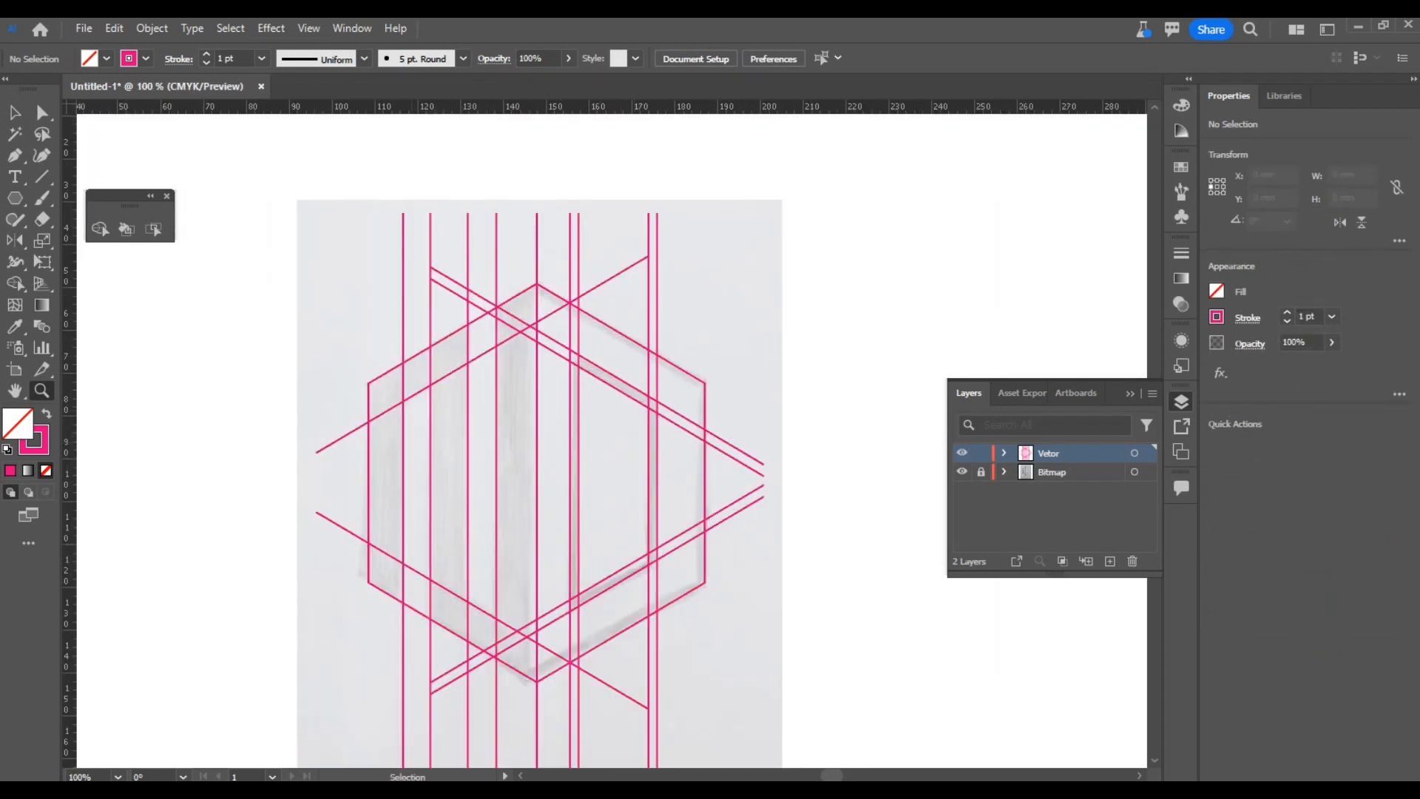
pyautogui.hotkey('ctrl', '+')
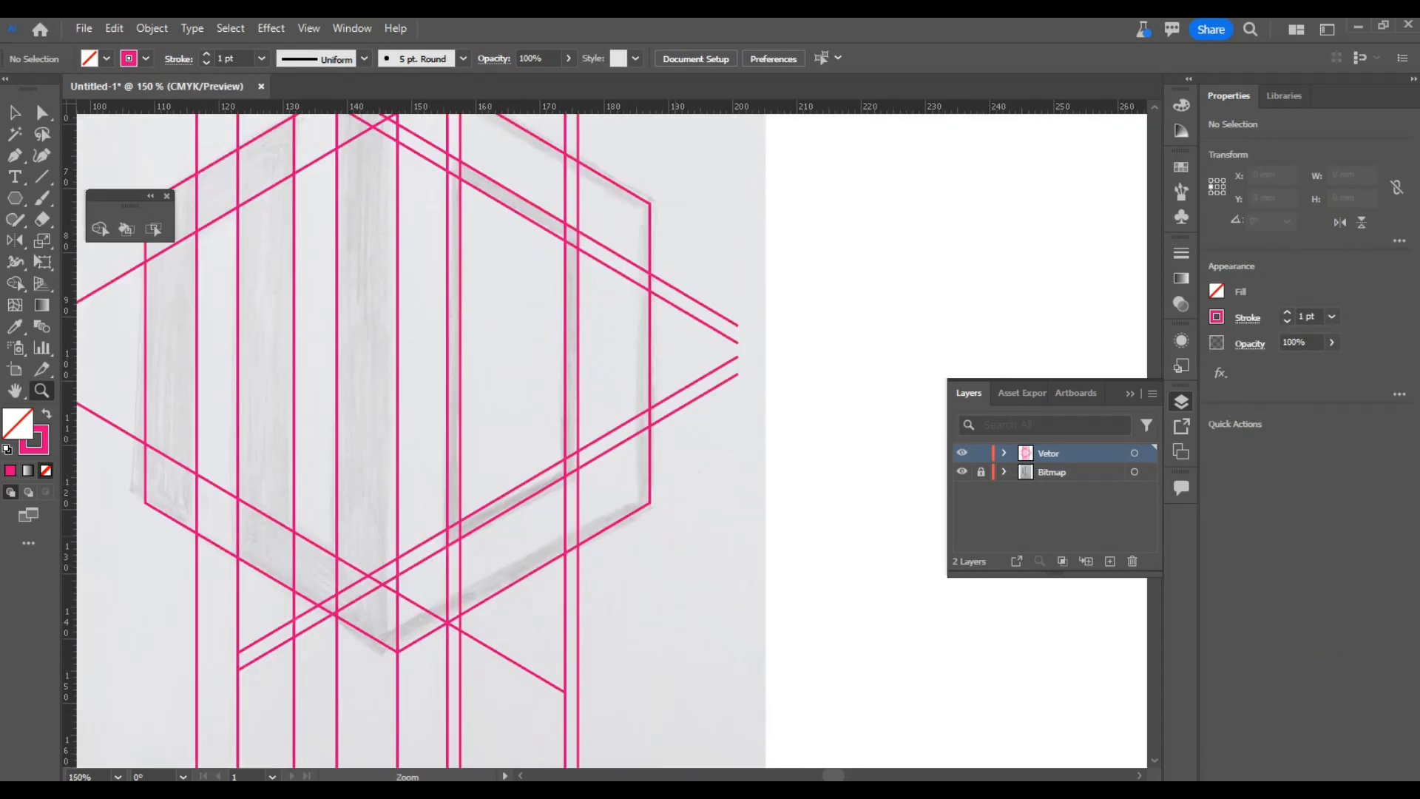
pyautogui.hotkey('ctrl', '+')
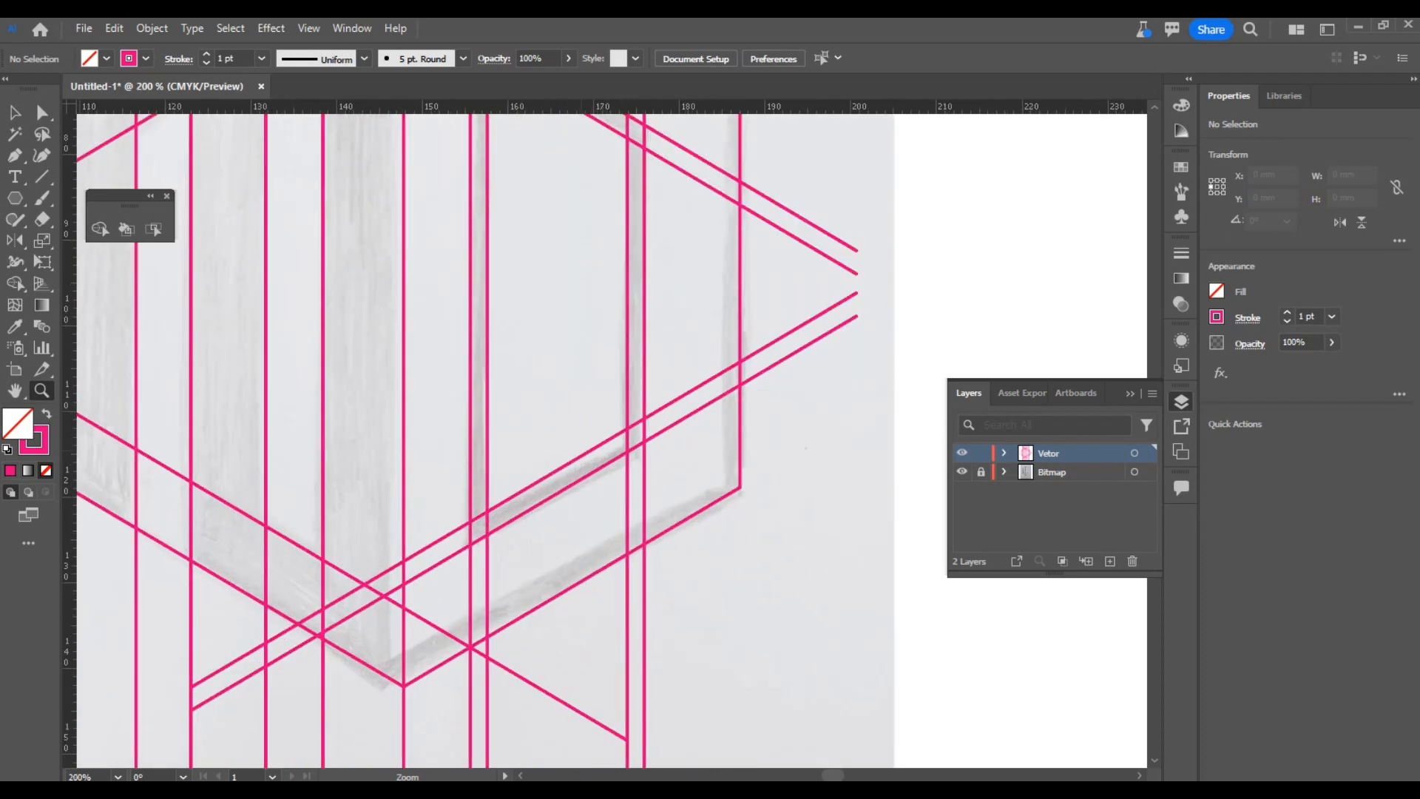
pyautogui.hotkey('ctrl', '+')
pyautogui.press('v')
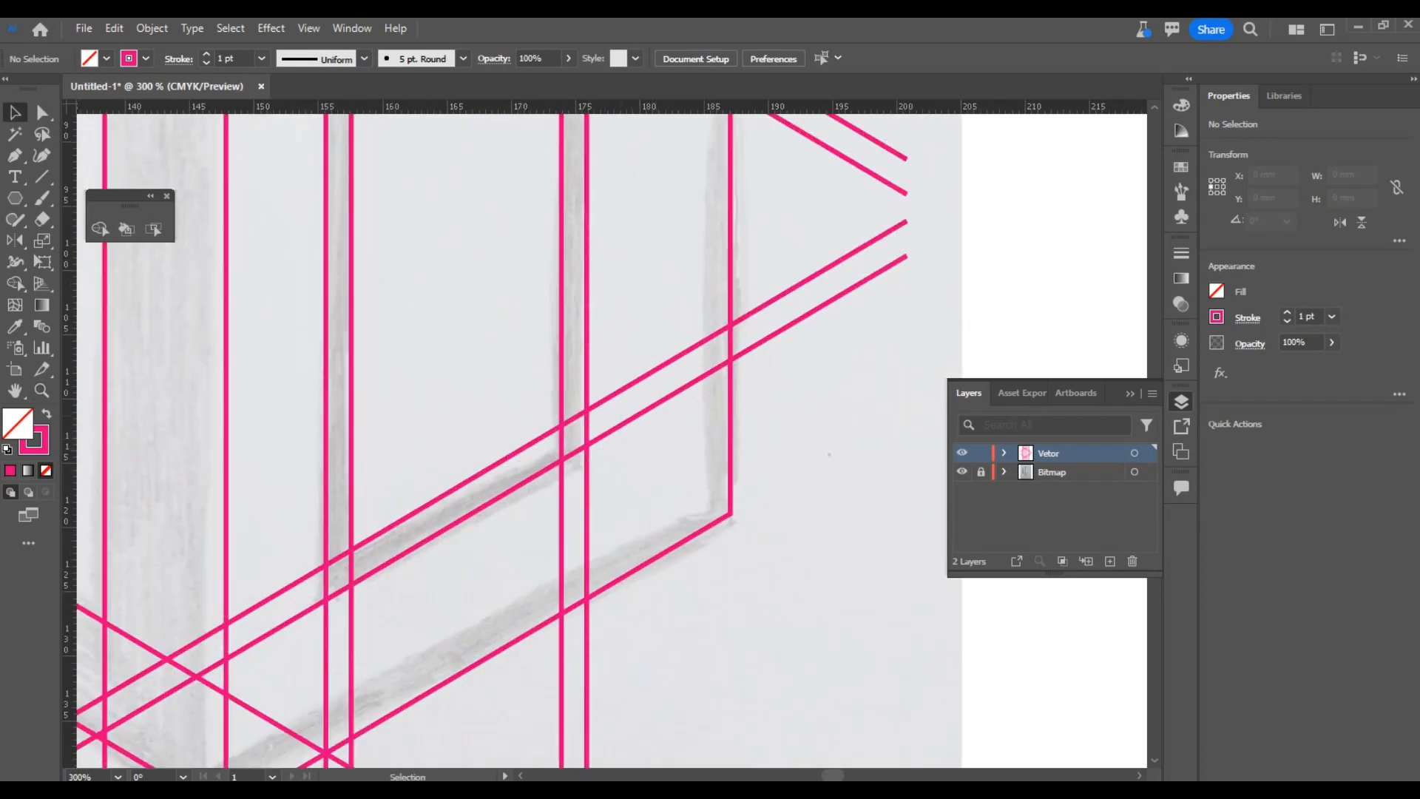
pyautogui.click(617, 426)
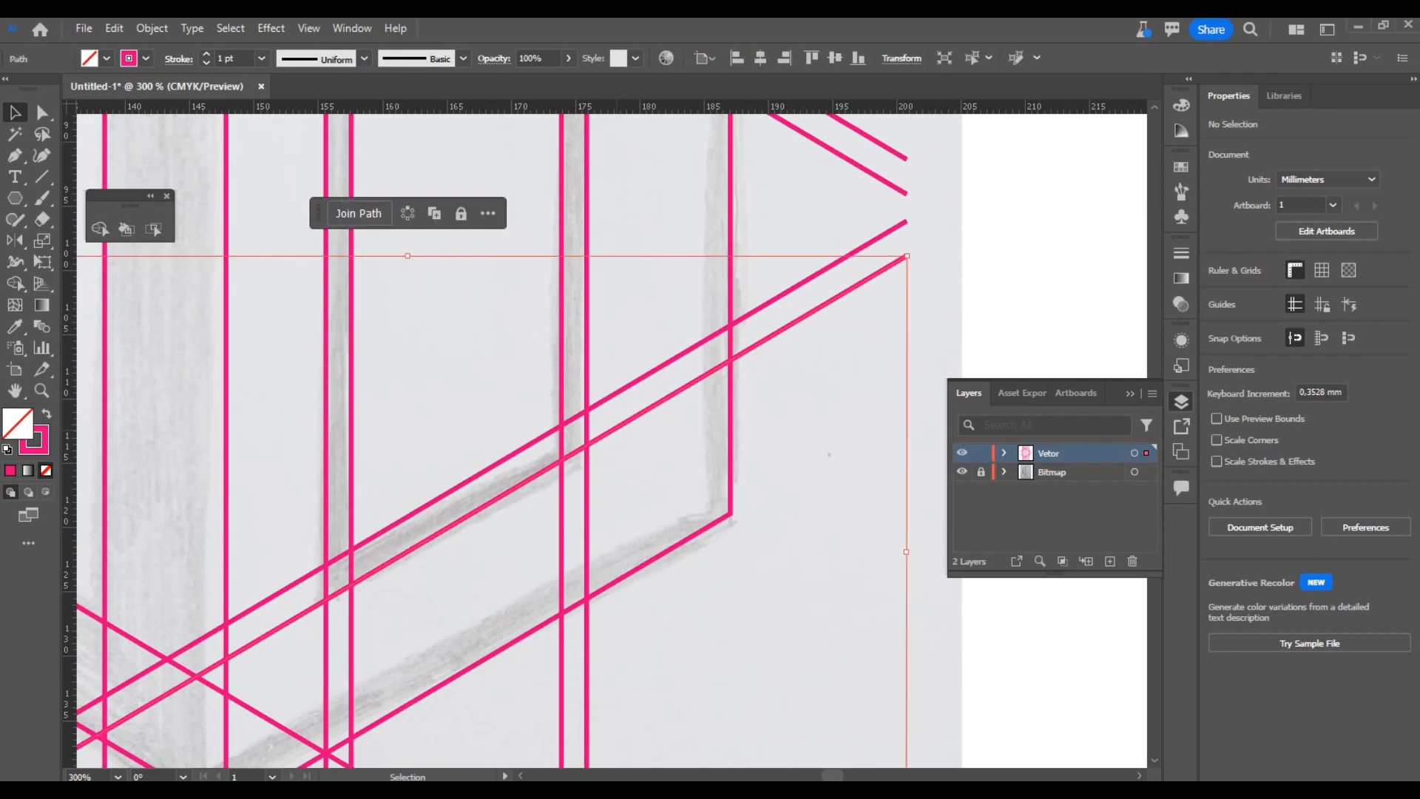
pyautogui.keyDown('shift'); pyautogui.click(625, 388); pyautogui.keyUp('shift')
pyautogui.keyDown('shift'); pyautogui.click(625, 388); pyautogui.keyUp('shift')
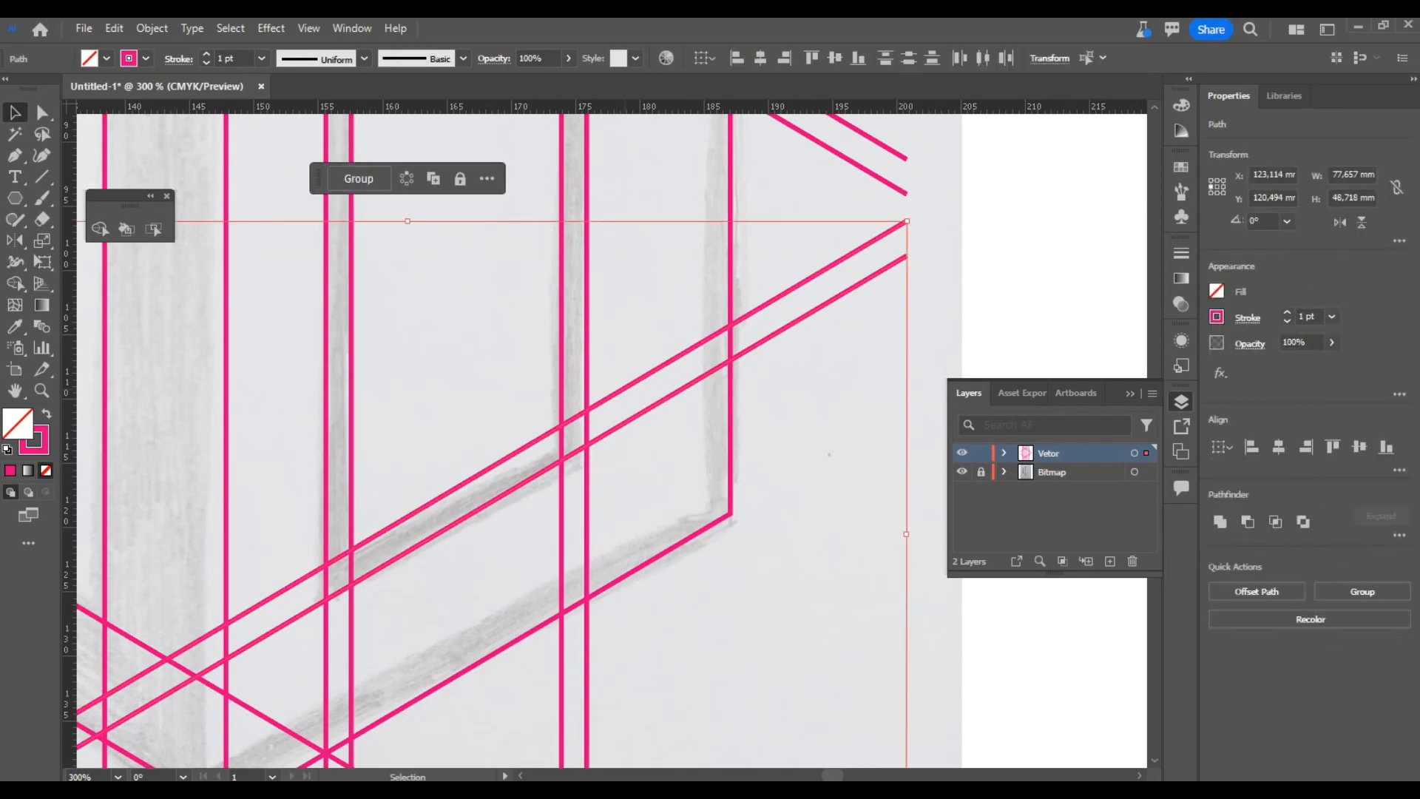
pyautogui.moveTo(625, 387); pyautogui.dragTo(628, 394)
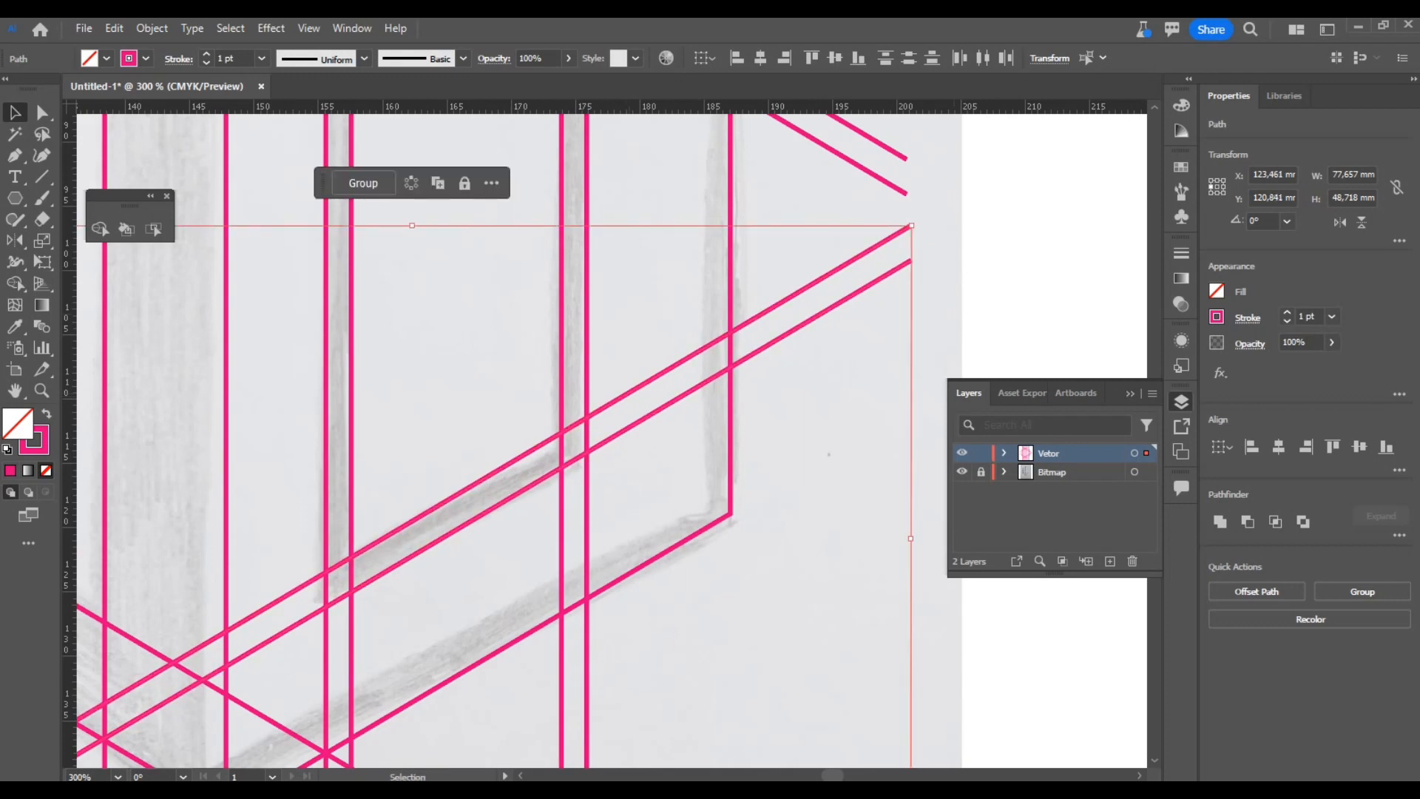
pyautogui.hotkey('ctrl', 'shift', 'a')
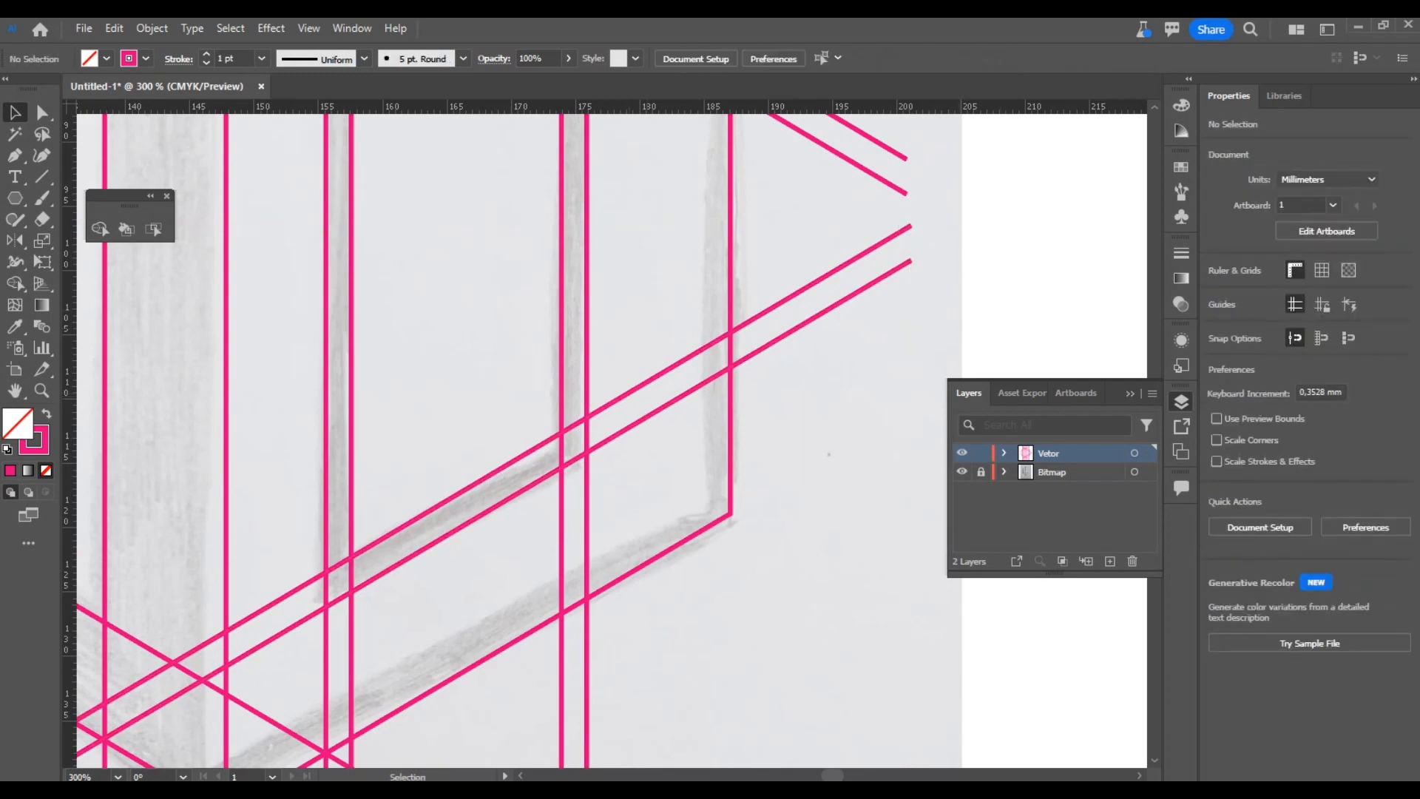
# Zoom out until the whole pink line drawing over the hexagon is in view.
pyautogui.press('z')
pyautogui.keyDown('alt'); pyautogui.click(634, 343); pyautogui.keyUp('alt')
pyautogui.keyDown('alt'); pyautogui.click(572, 386); pyautogui.keyUp('alt')
pyautogui.keyDown('alt'); pyautogui.click(345, 403); pyautogui.keyUp('alt')
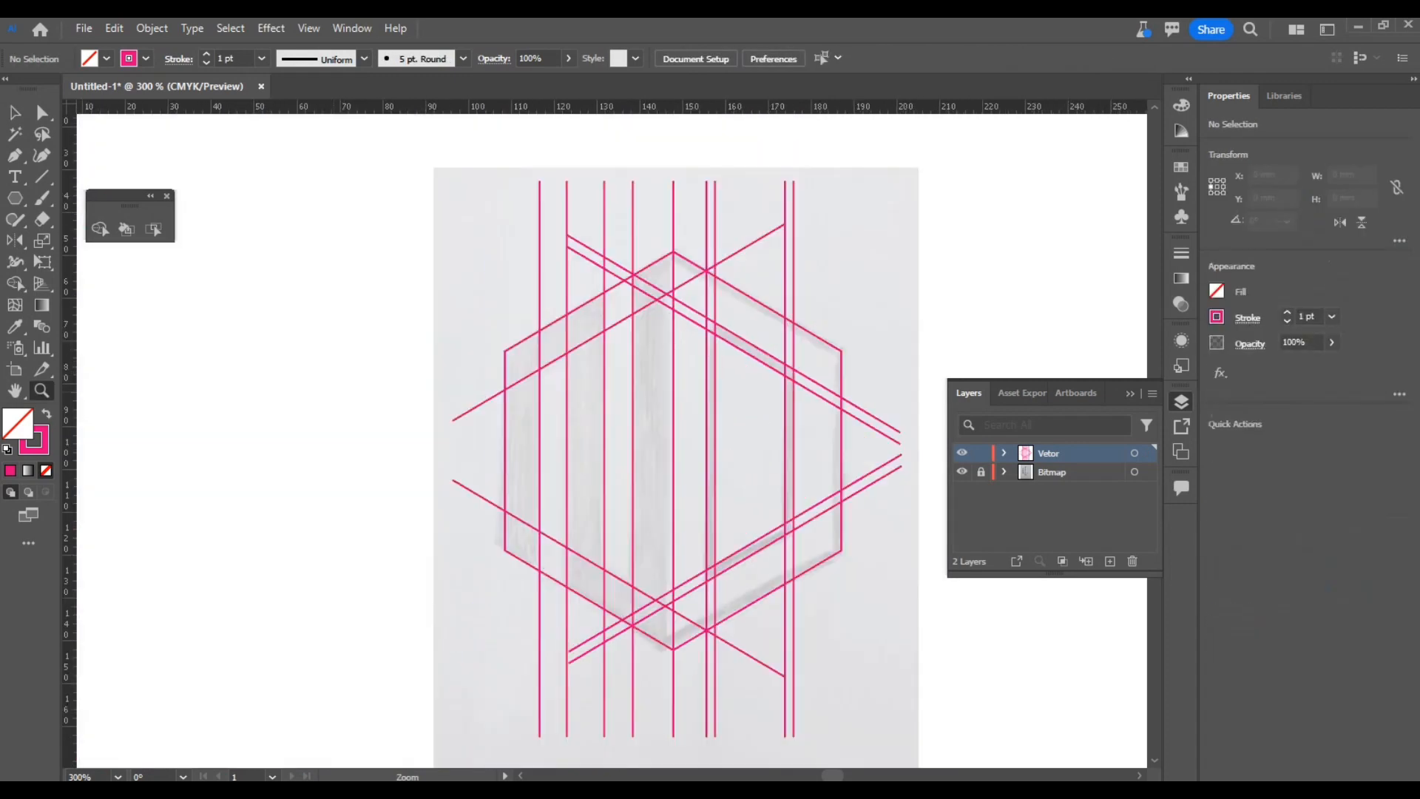
pyautogui.click(728, 470)
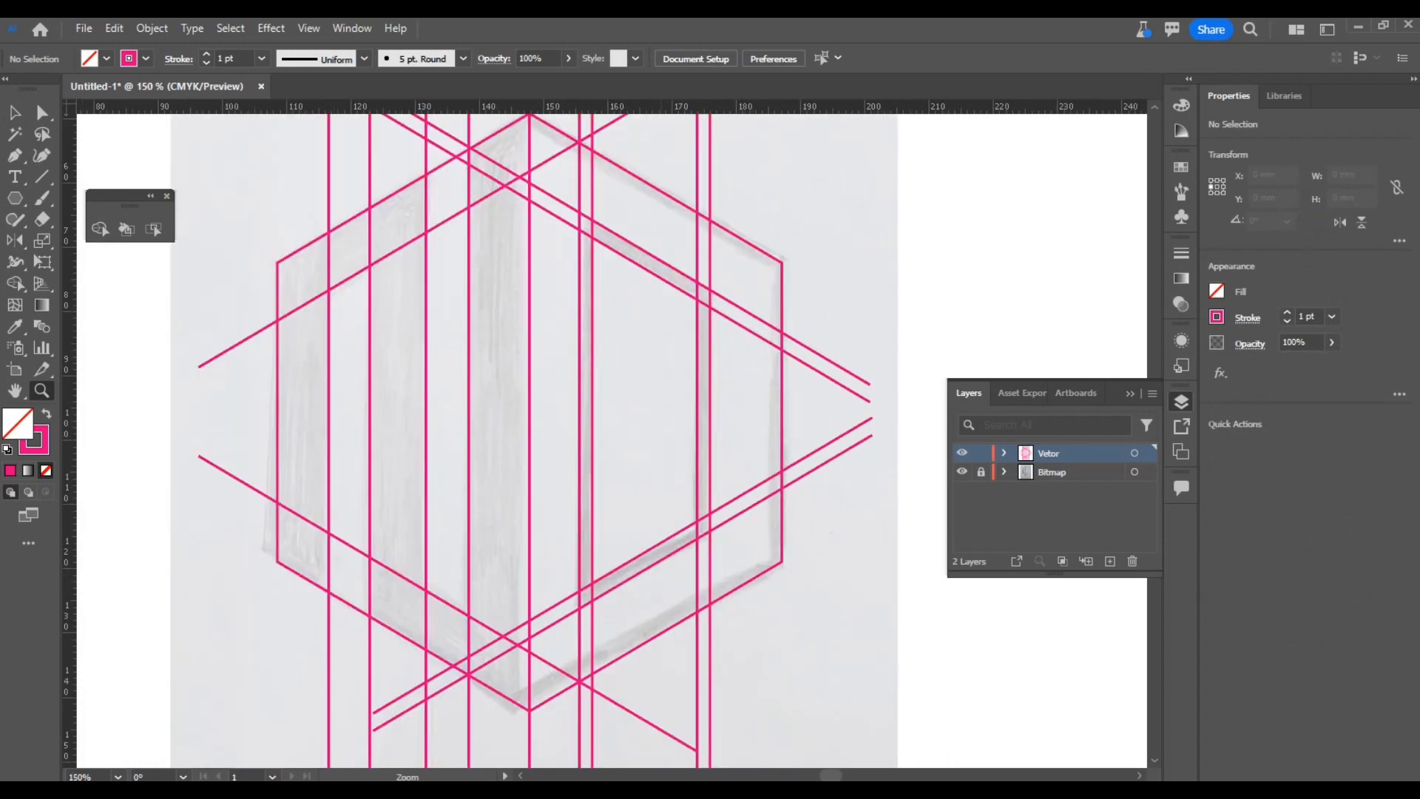
pyautogui.keyDown('alt'); pyautogui.click(434, 361); pyautogui.keyUp('alt')
pyautogui.keyDown('alt'); pyautogui.click(720, 435); pyautogui.keyUp('alt')
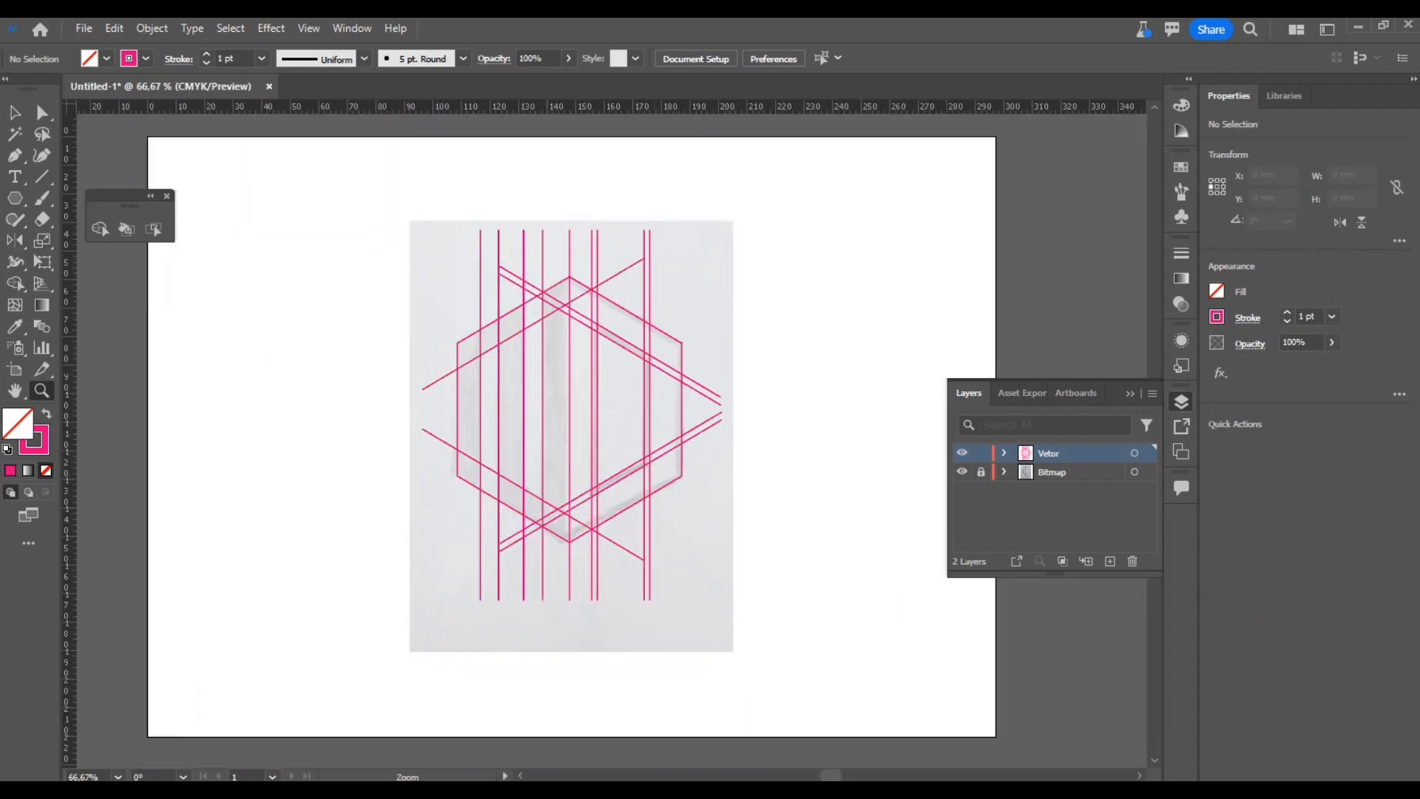
pyautogui.click(681, 337)
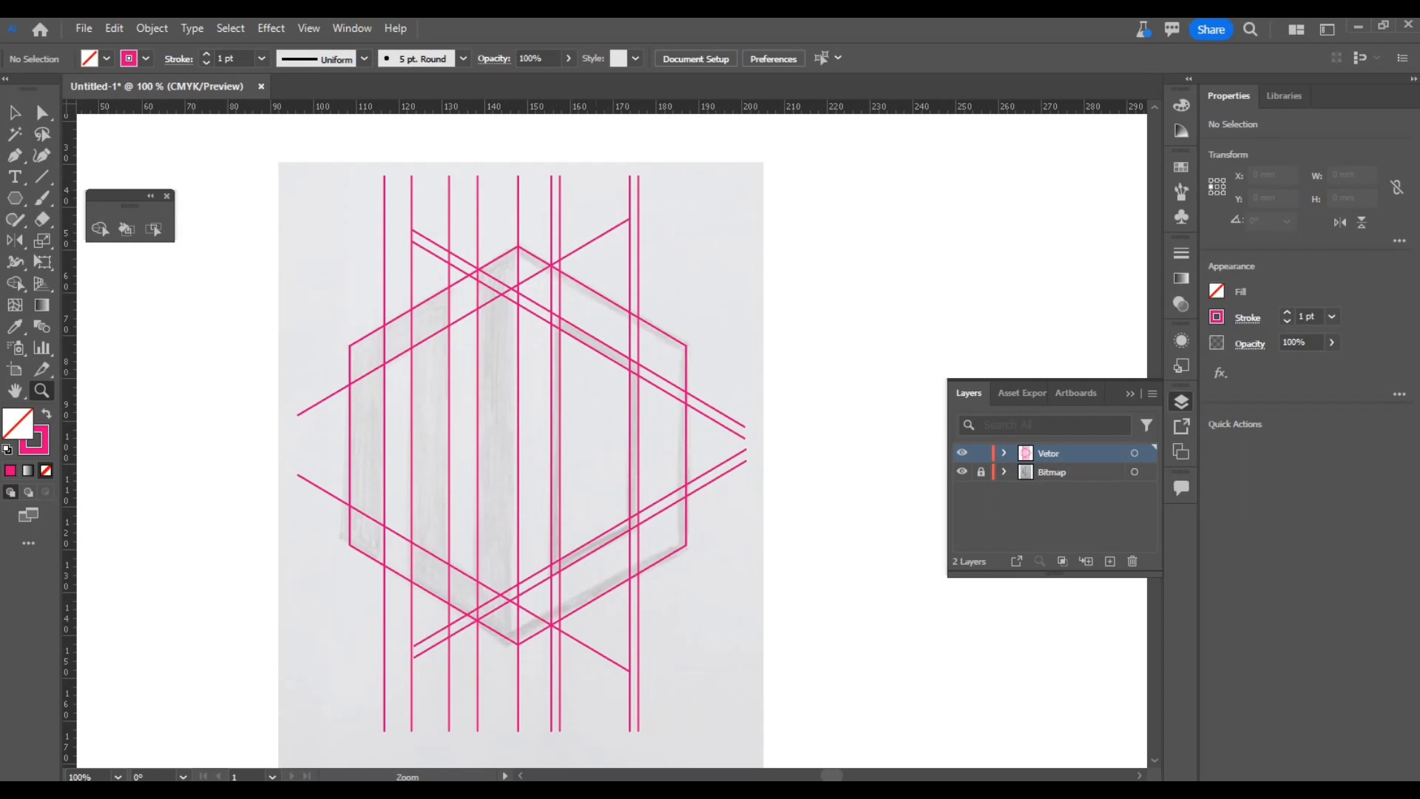
pyautogui.press('v')
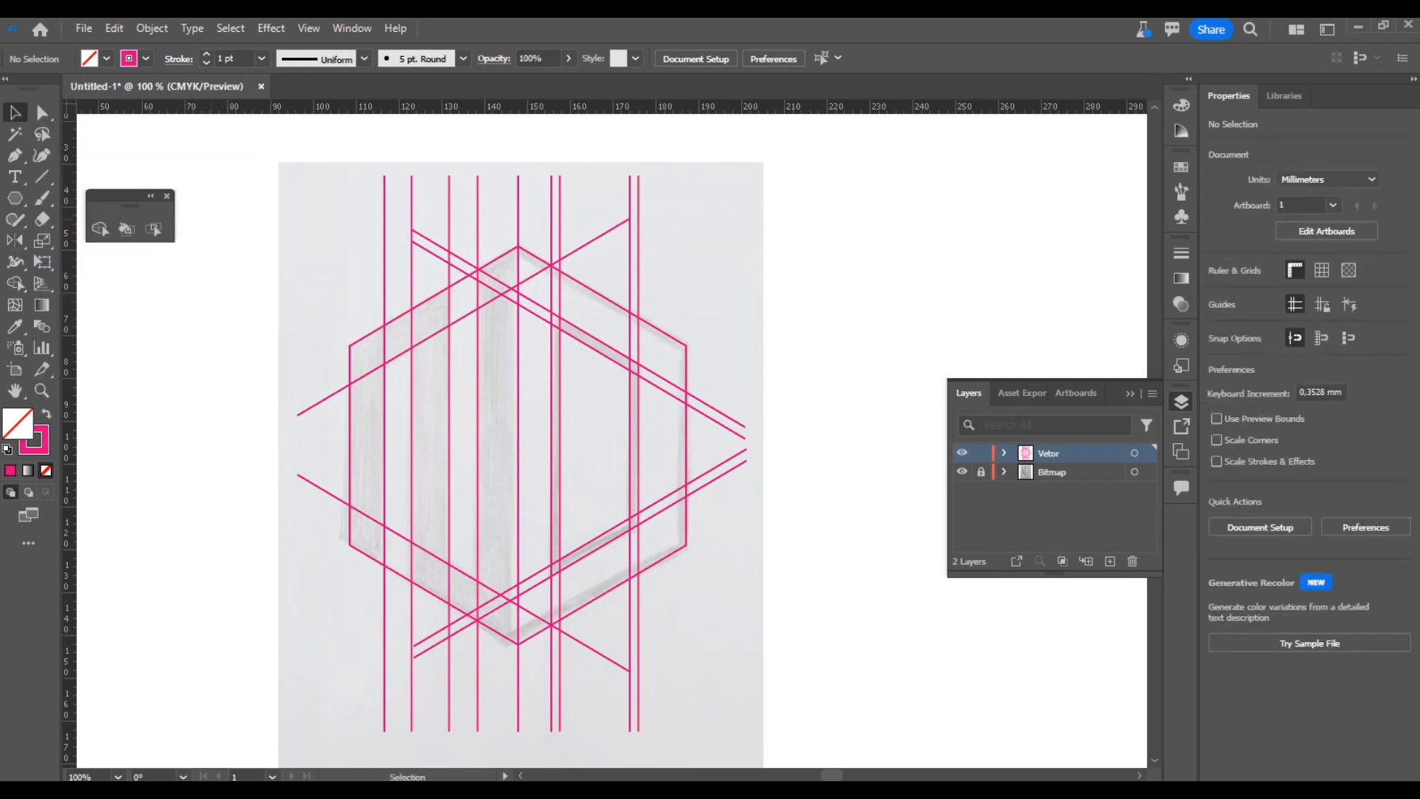
# Select all construction lines and Shape Builder-merge the left and central regions into the N.
pyautogui.moveTo(224, 195); pyautogui.dragTo(869, 699)
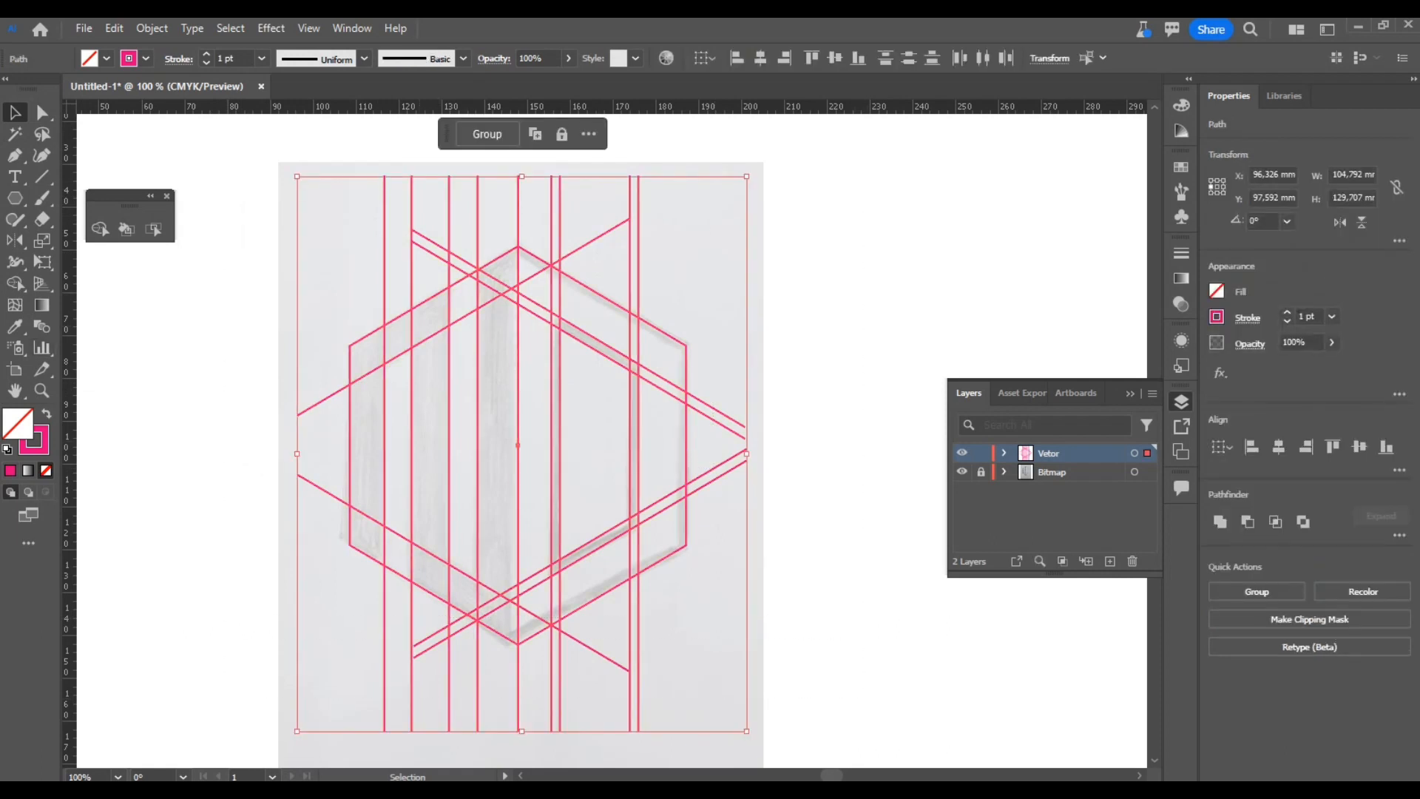
pyautogui.hotkey('shift', 'm')
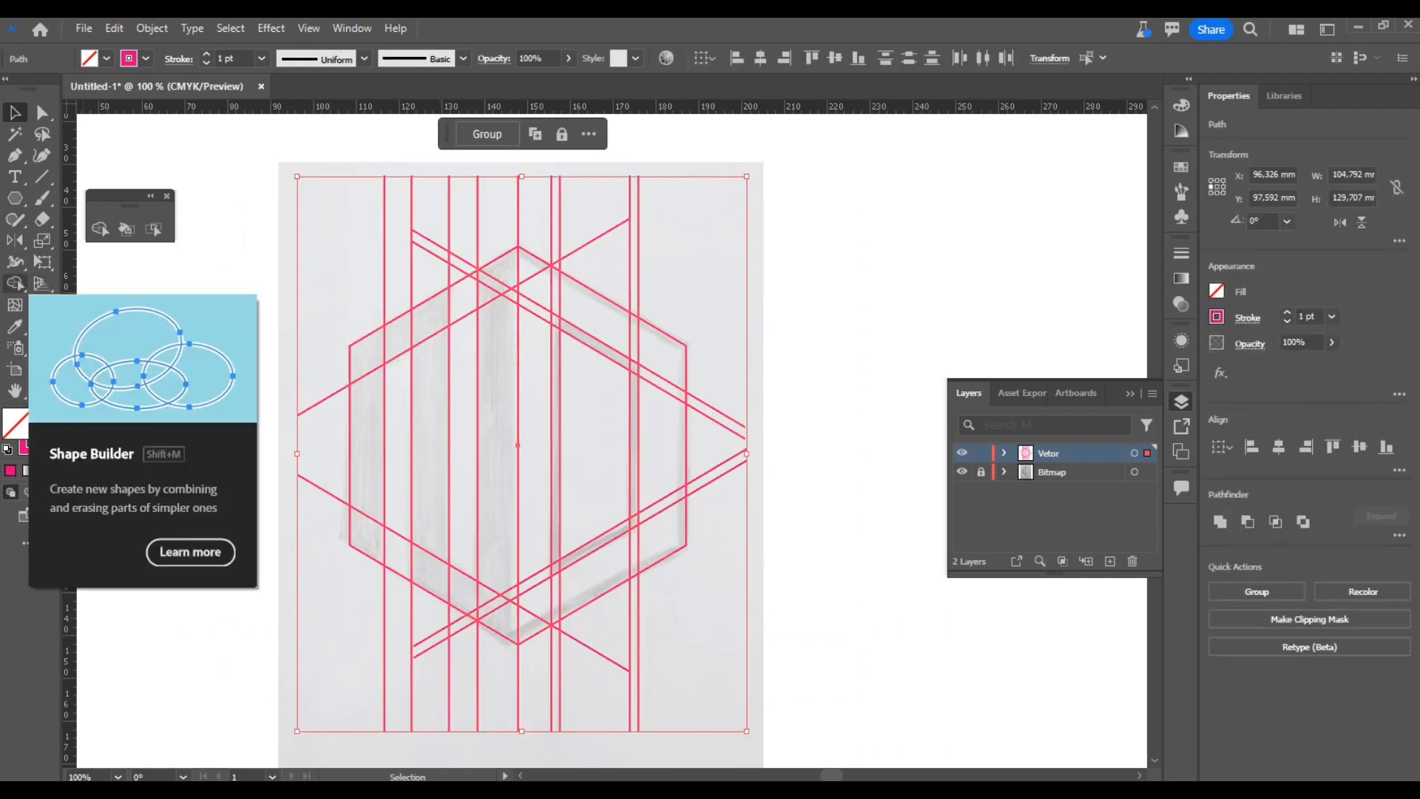
pyautogui.press('v')
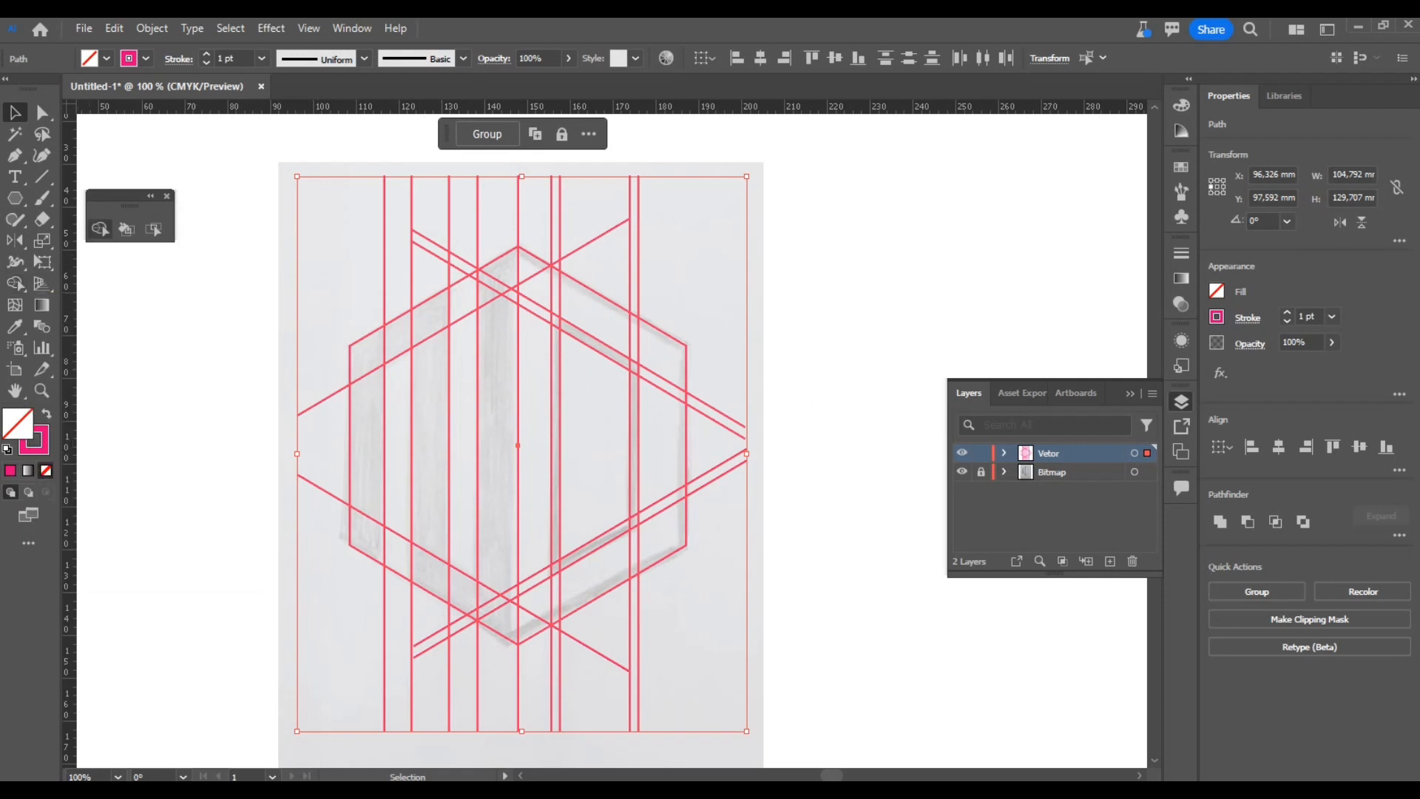
pyautogui.click(16, 284)
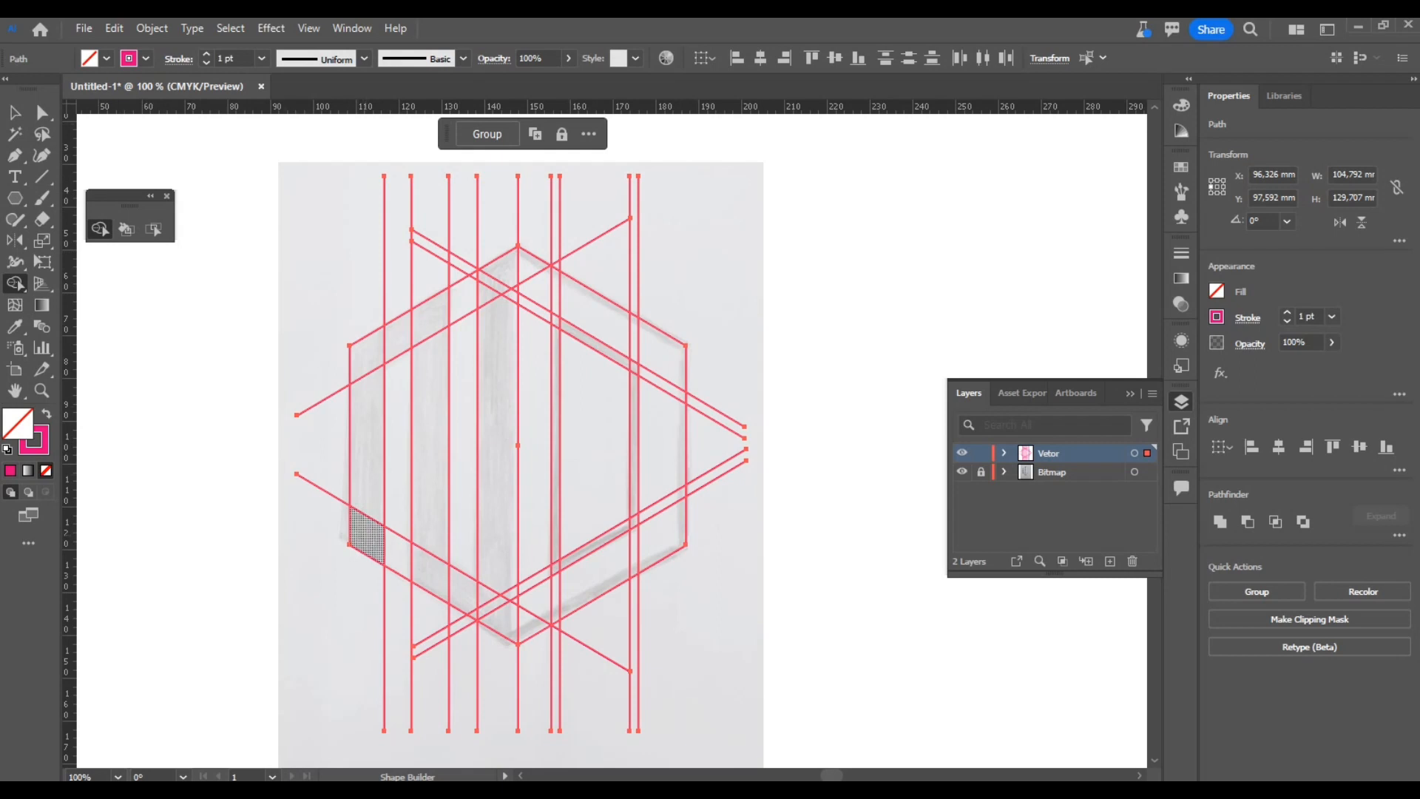
pyautogui.moveTo(366, 534); pyautogui.dragTo(367, 481)
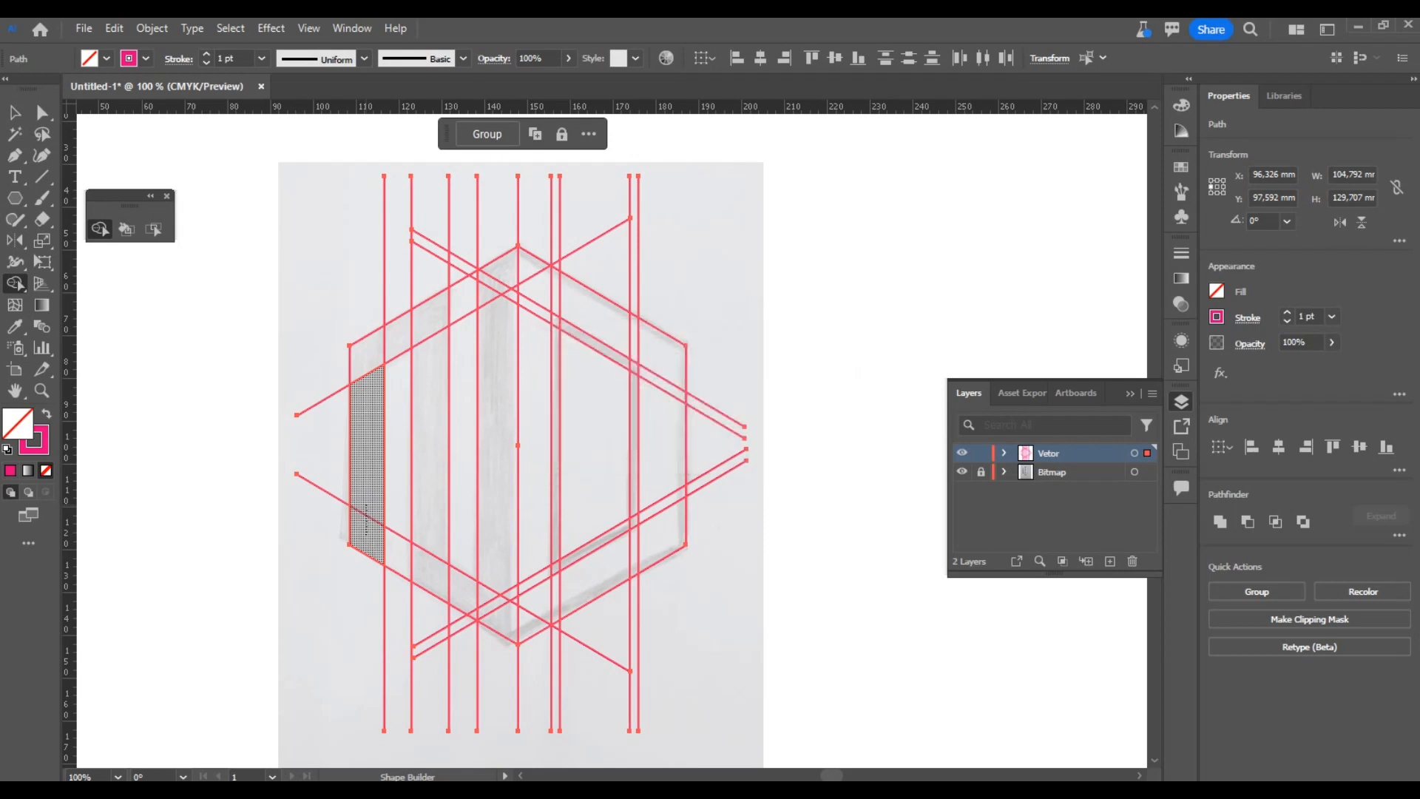
pyautogui.moveTo(361, 391)
pyautogui.mouseDown()
pyautogui.moveTo(362, 372)
pyautogui.moveTo(429, 310)
pyautogui.moveTo(426, 569)
pyautogui.moveTo(474, 611)
pyautogui.moveTo(505, 580)
pyautogui.mouseUp()
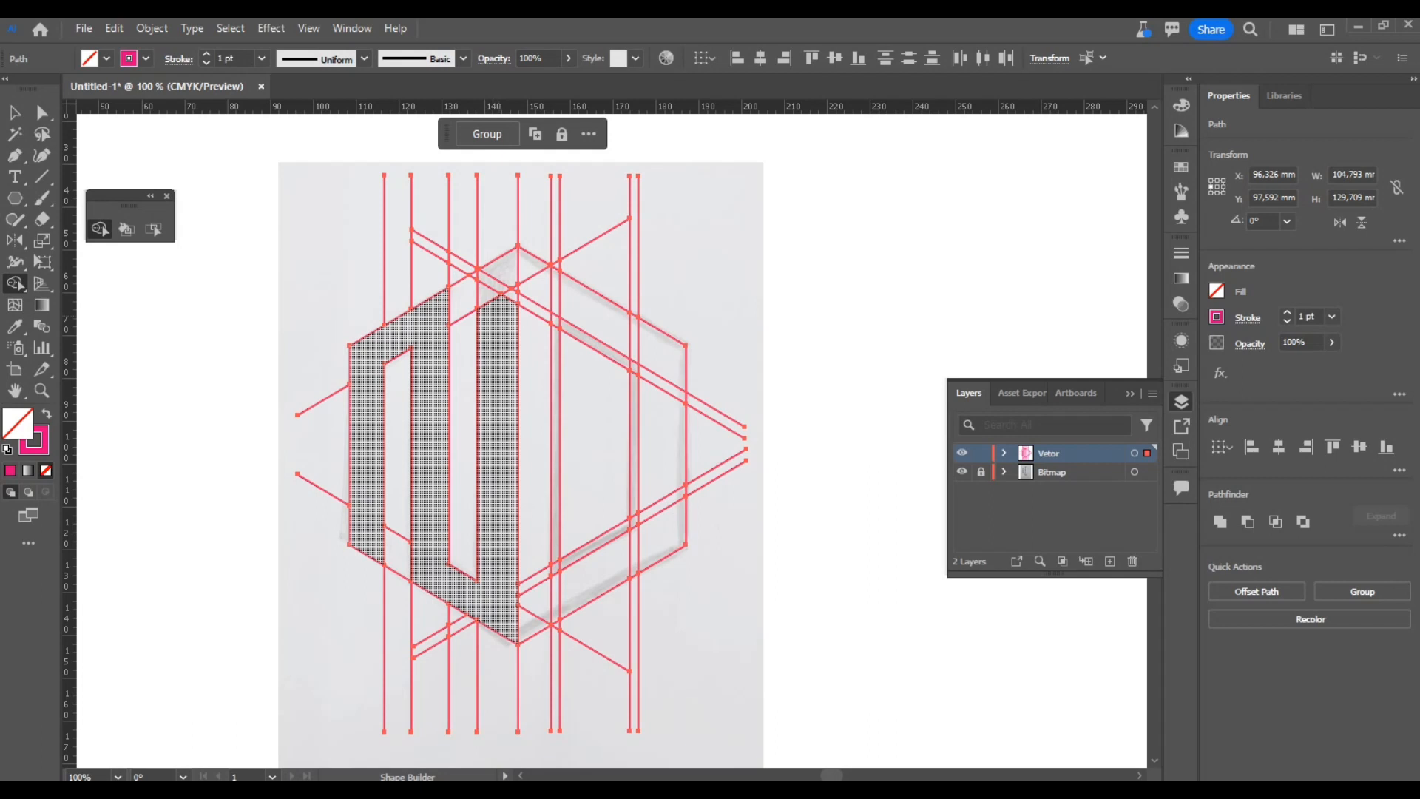
pyautogui.moveTo(484, 309)
pyautogui.mouseDown()
pyautogui.moveTo(488, 280)
pyautogui.moveTo(506, 295)
pyautogui.moveTo(502, 284)
pyautogui.mouseUp()
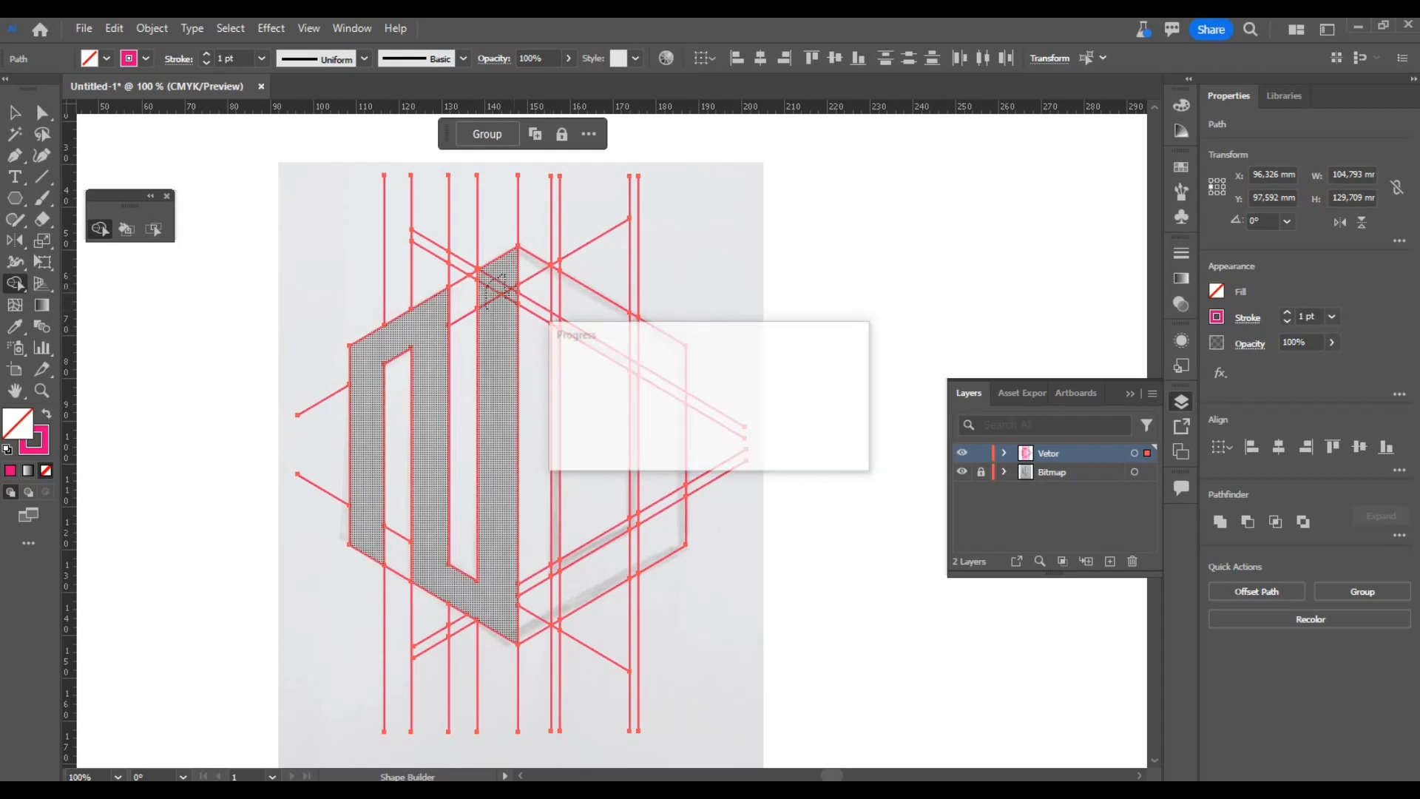
# Undo the shape-building steps that merged the N piece, restoring the trimmed construction lines.
pyautogui.press('z')
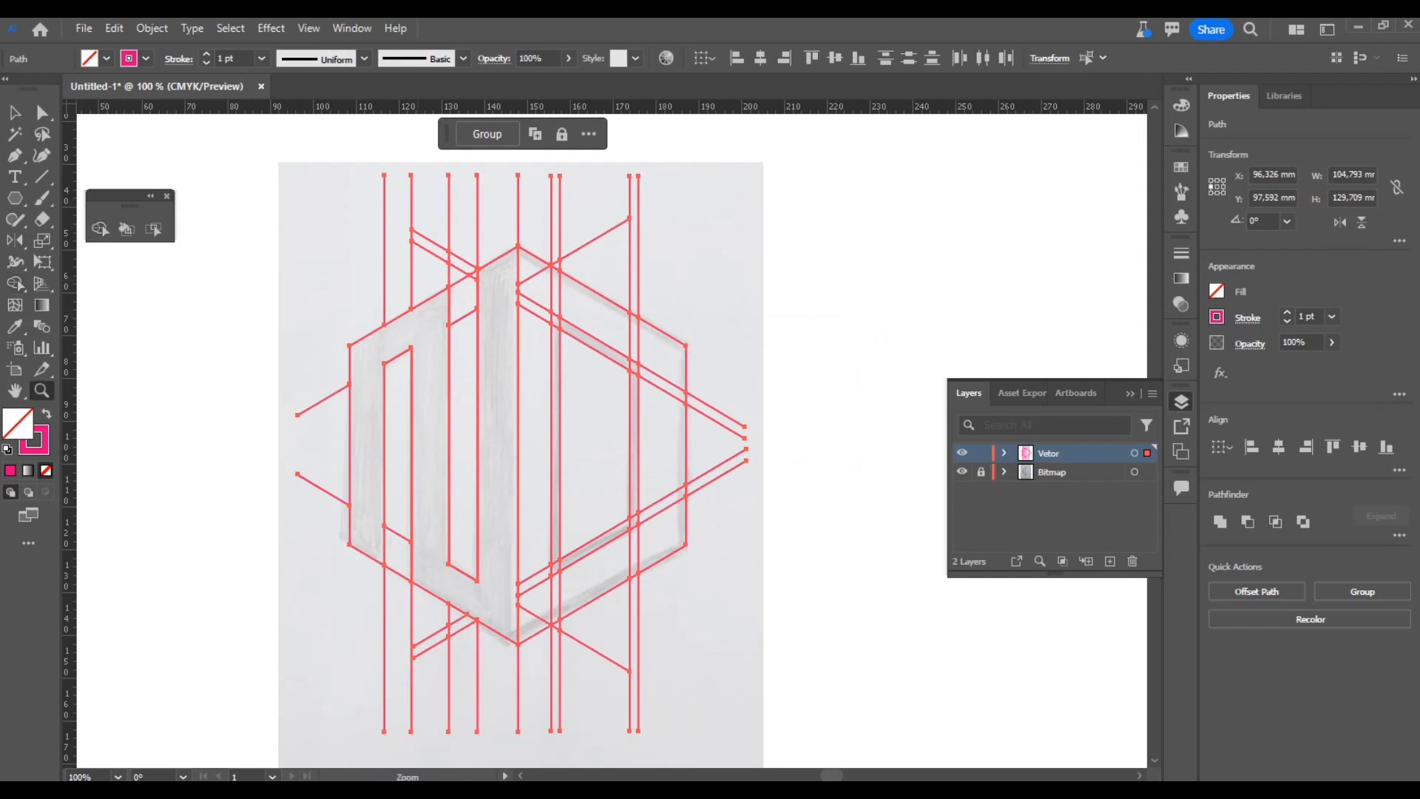
pyautogui.click(665, 348)
pyautogui.click(309, 273)
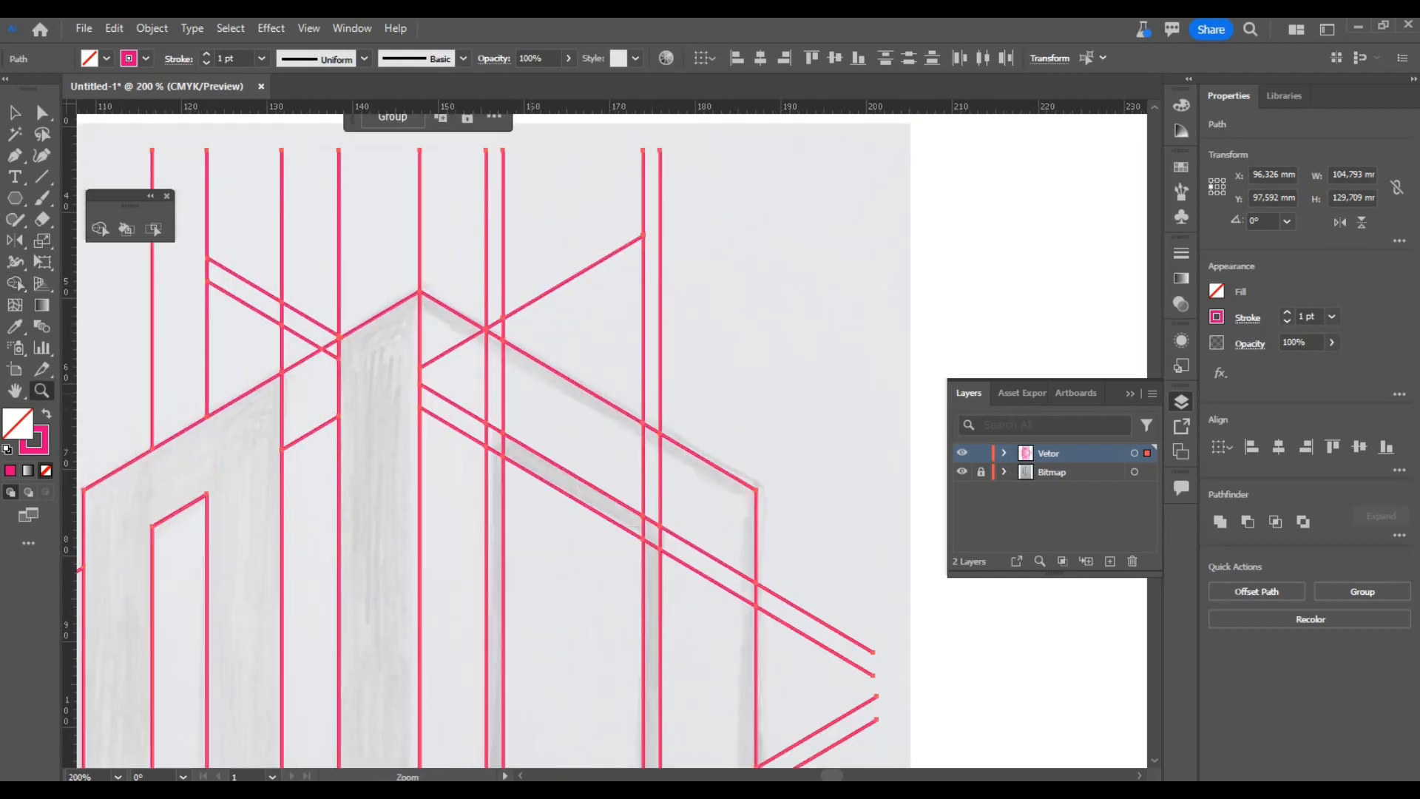
pyautogui.scroll(-3, 488, 444)
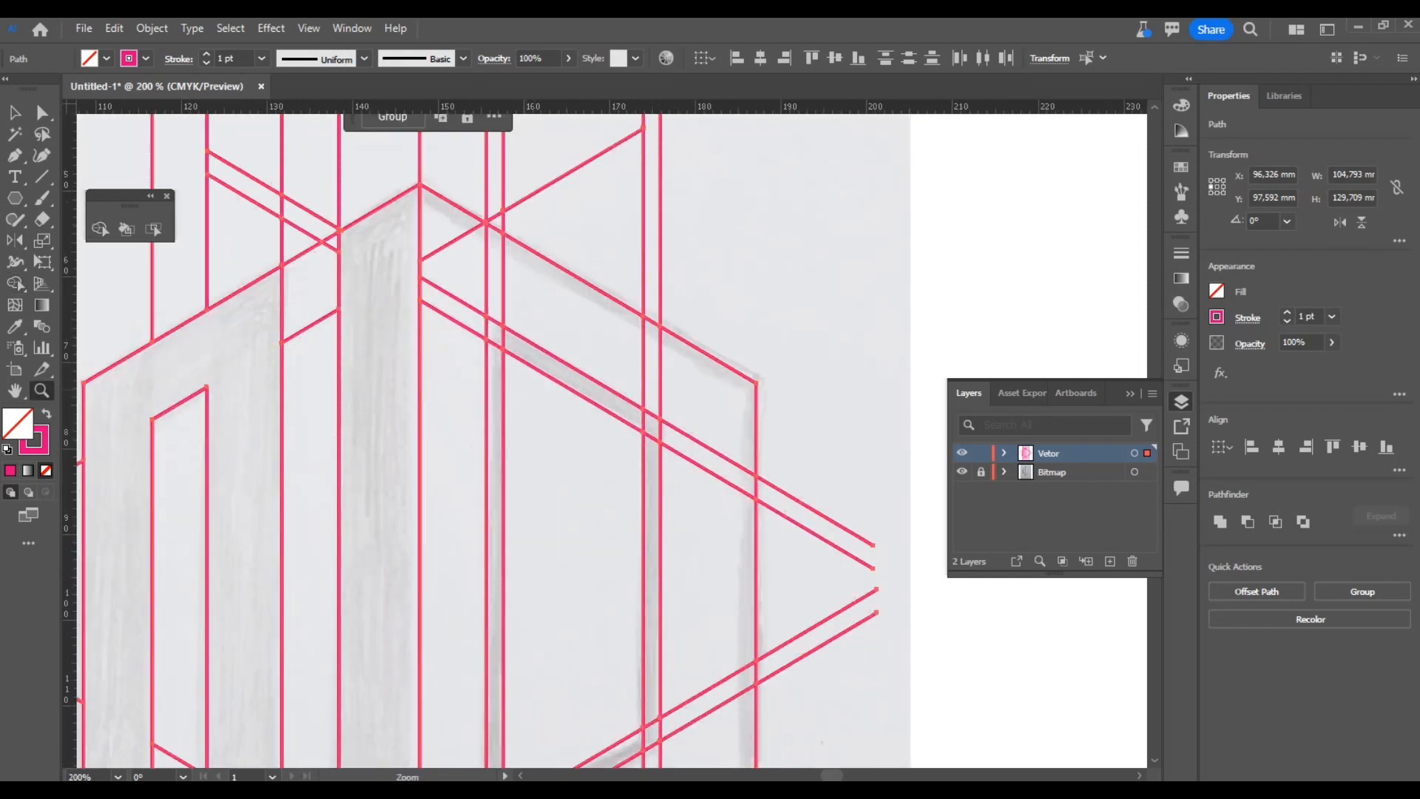
pyautogui.scroll(-6, 488, 444)
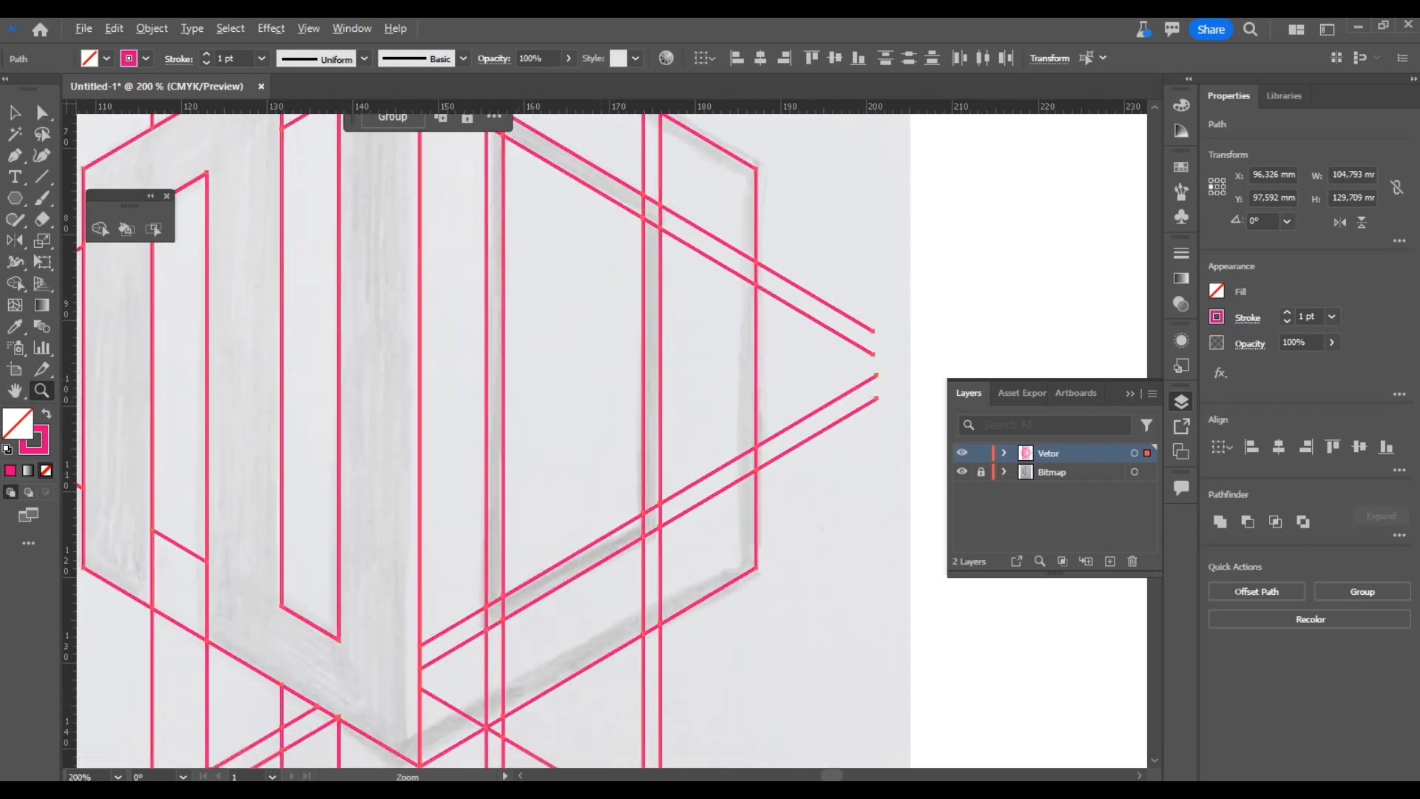
pyautogui.keyDown('alt'); pyautogui.click(616, 592); pyautogui.keyUp('alt')
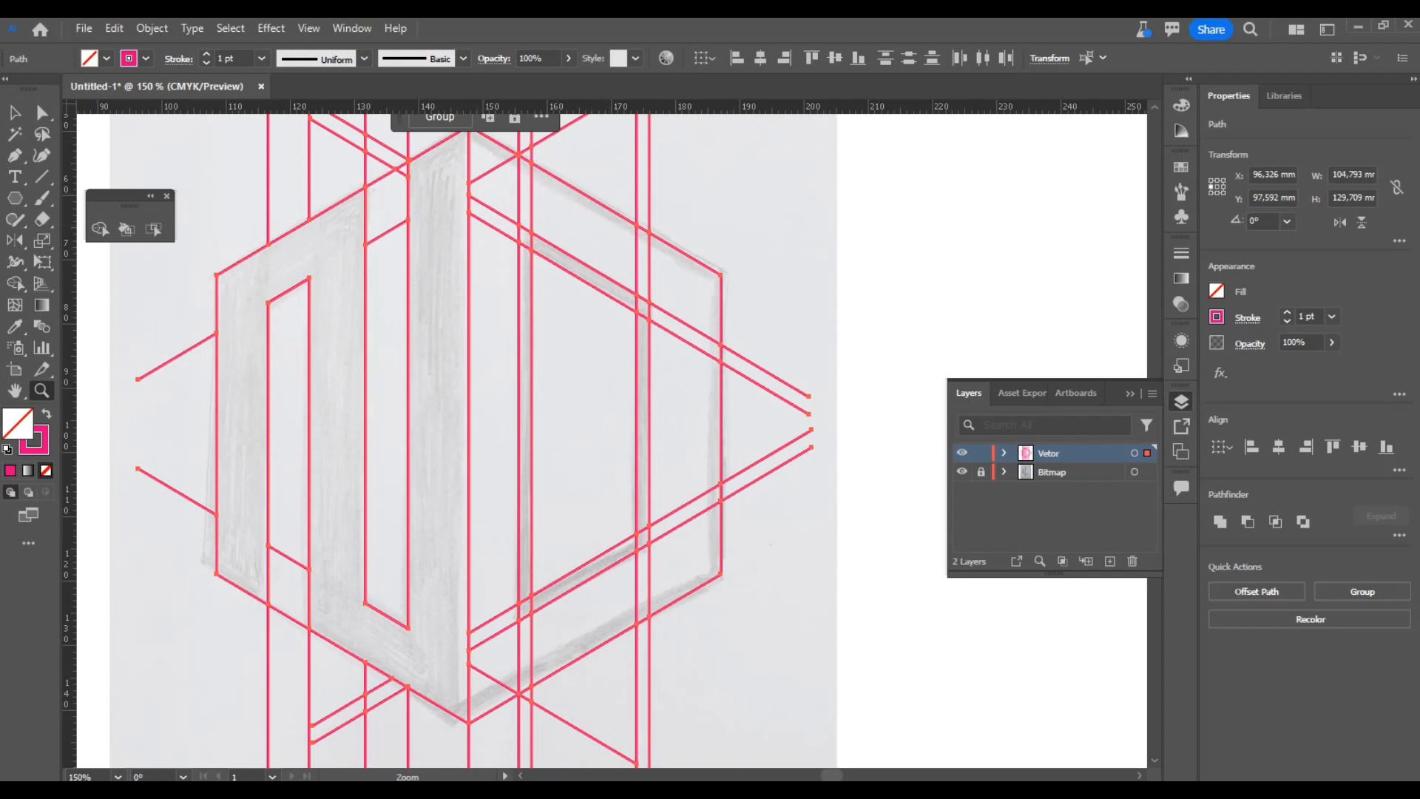
pyautogui.click(16, 113)
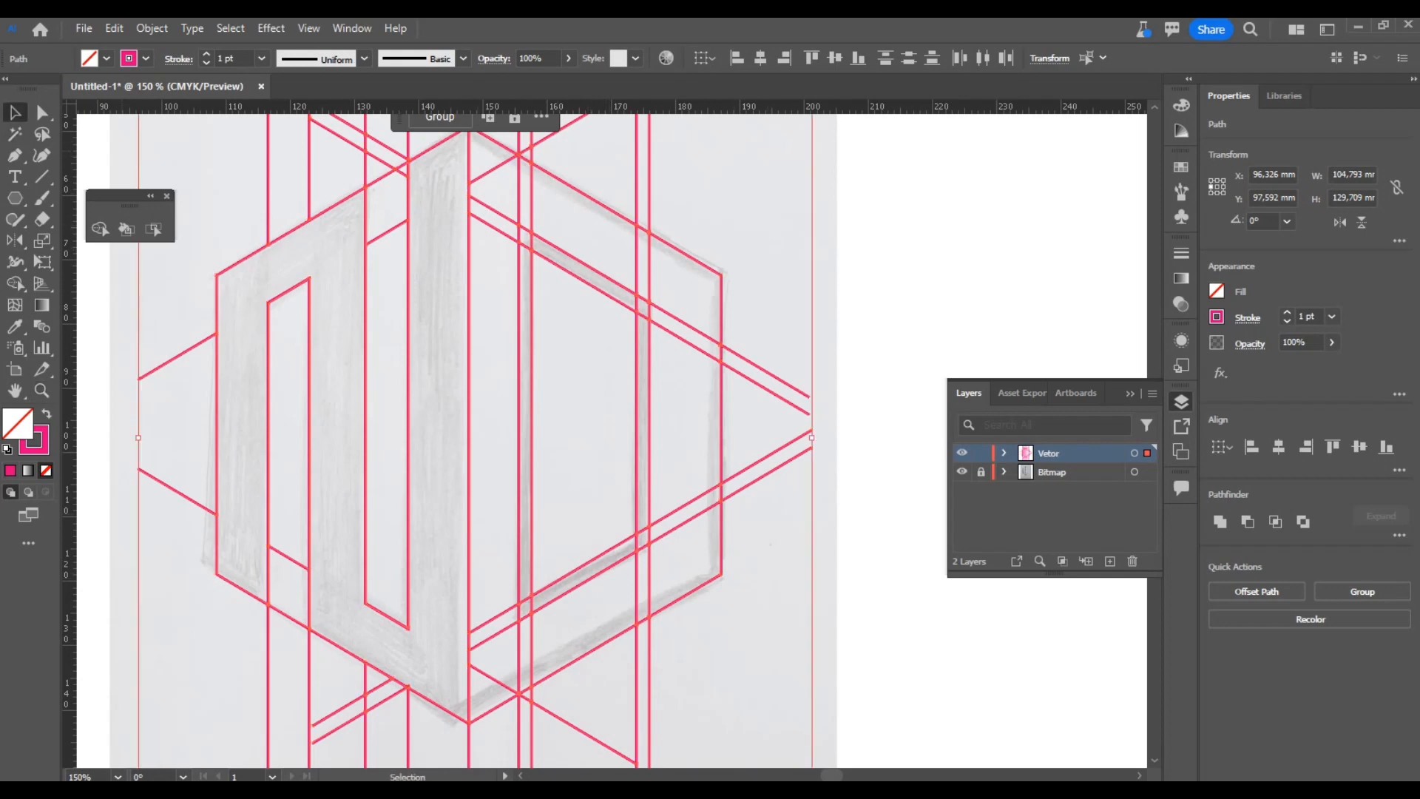
pyautogui.hotkey('ctrl', 'shift', 'a')
pyautogui.hotkey('ctrl', 'z')
pyautogui.hotkey('ctrl', 'z')
pyautogui.hotkey('ctrl', 'z')
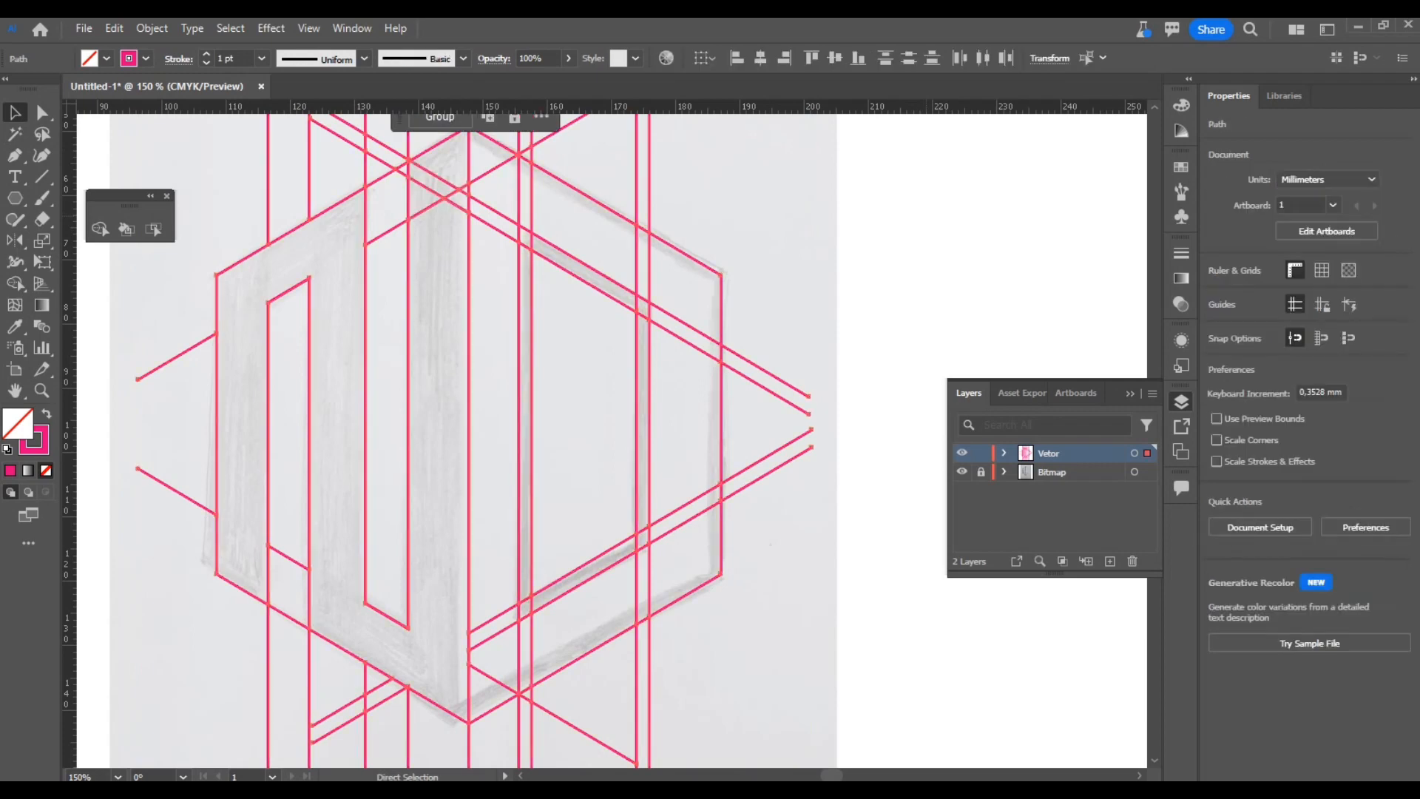
pyautogui.hotkey('ctrl', 'z')
pyautogui.hotkey('ctrl', 'z')
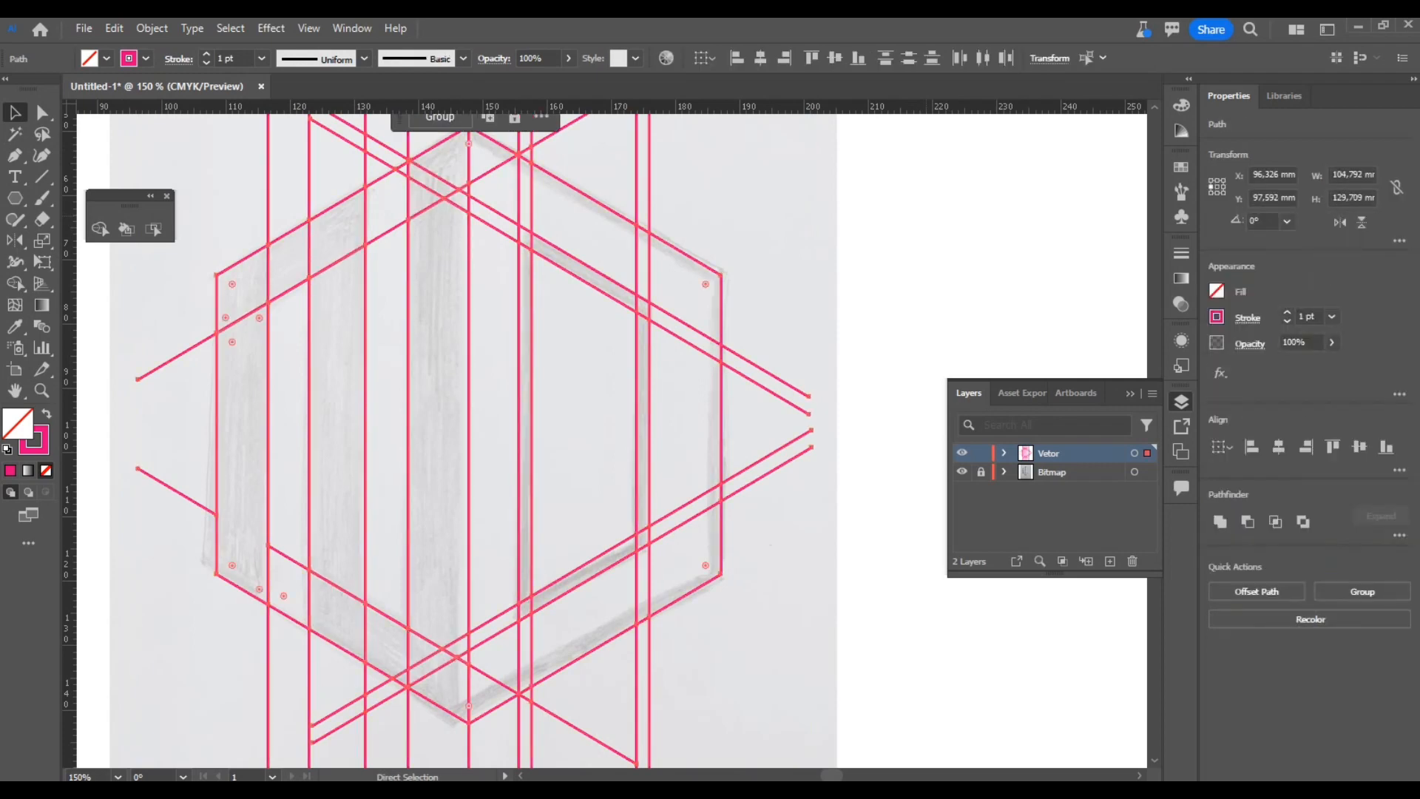
pyautogui.hotkey('ctrl', 'shift', 'a')
pyautogui.hotkey('ctrl', 'shift', 'a')
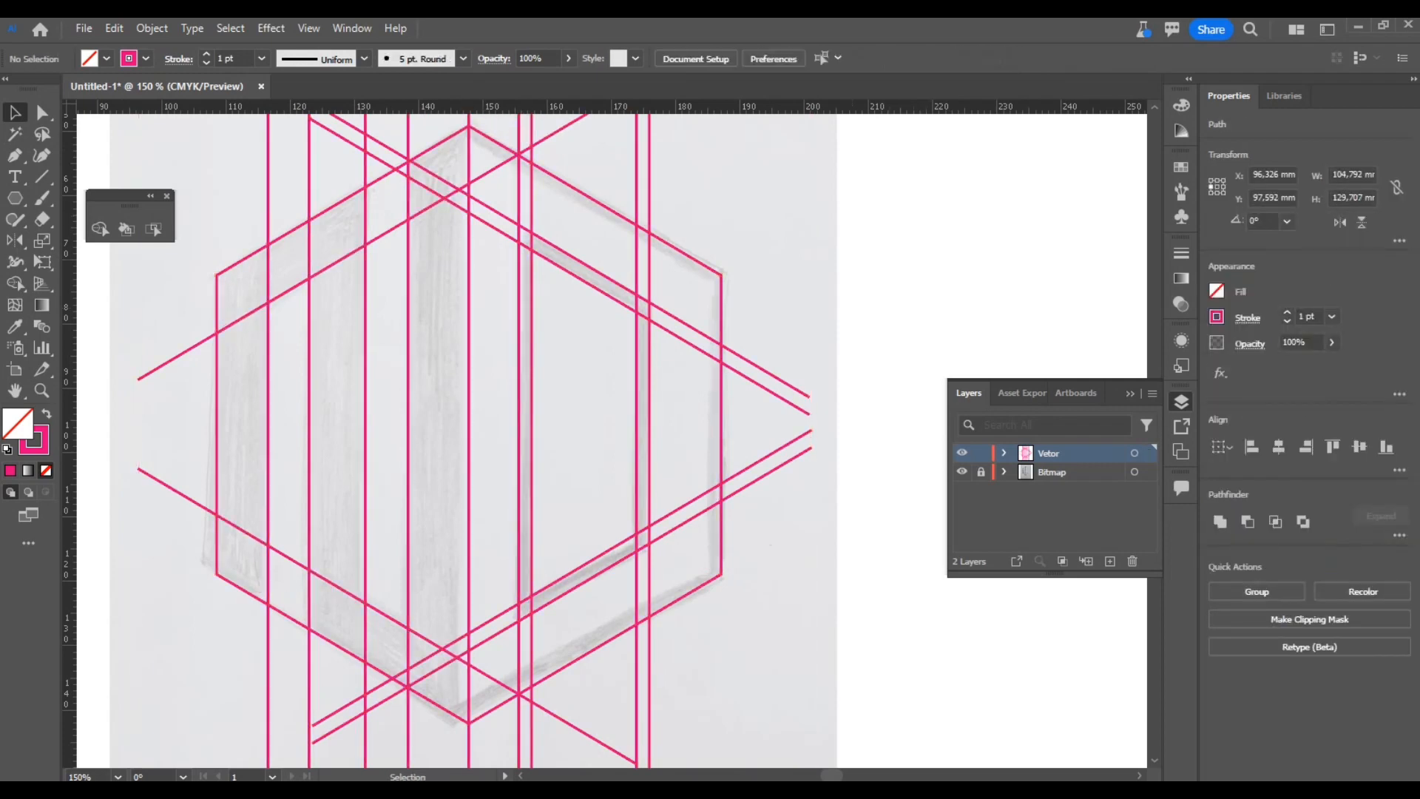
# Make copies of a diagonal line and a vertical line along the hexagon's right edge.
pyautogui.scroll(-1, 611, 441)
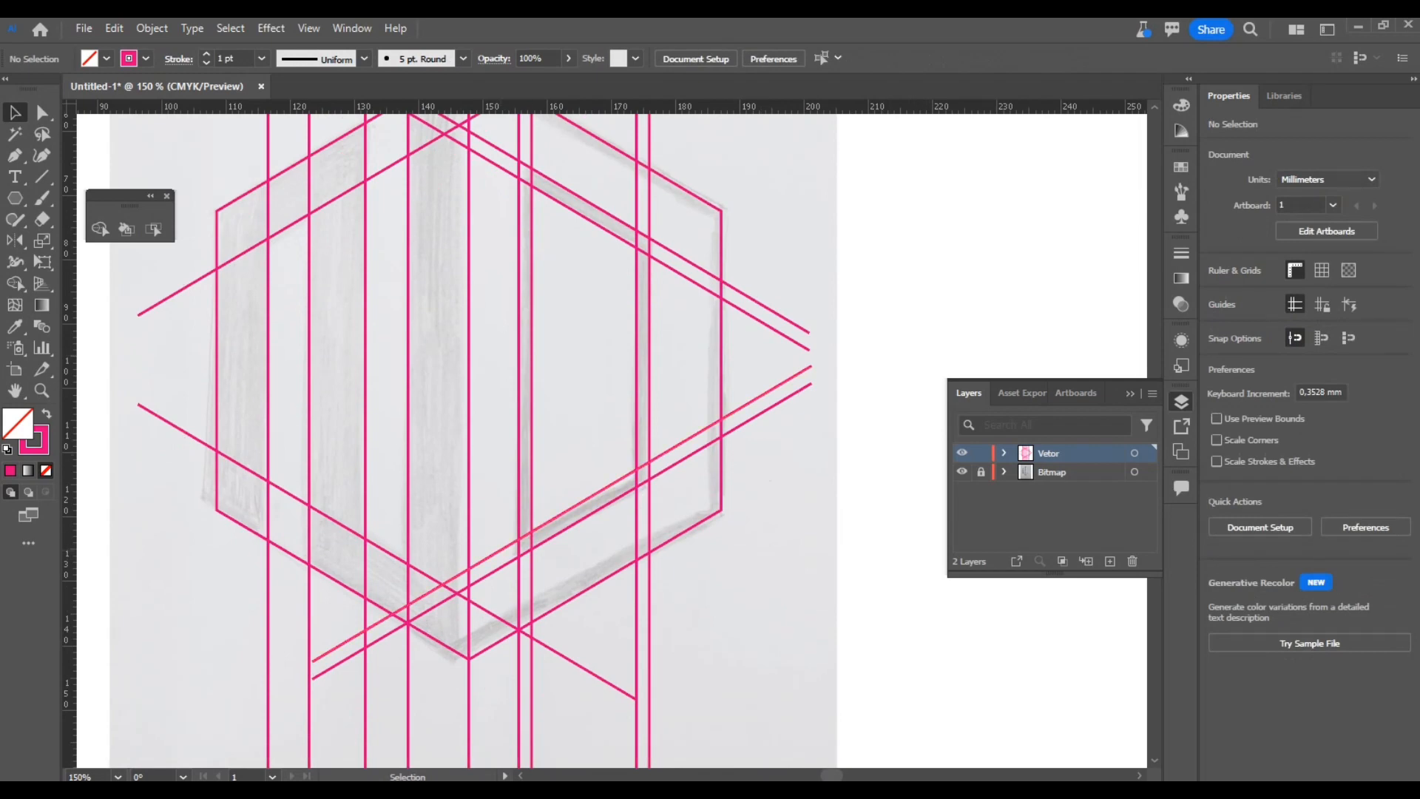
pyautogui.moveTo(571, 509); pyautogui.dragTo(618, 560)
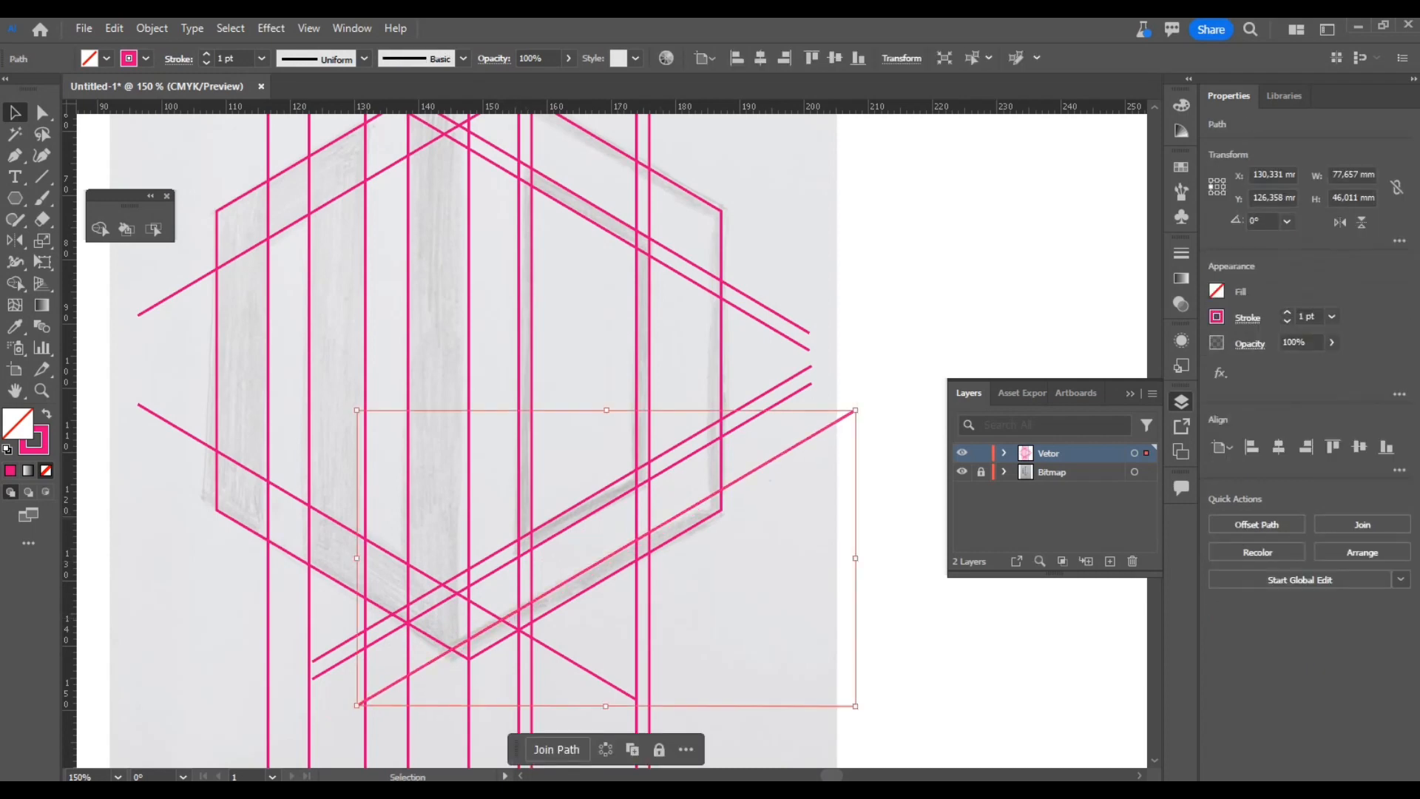
pyautogui.scroll(2, 497, 439)
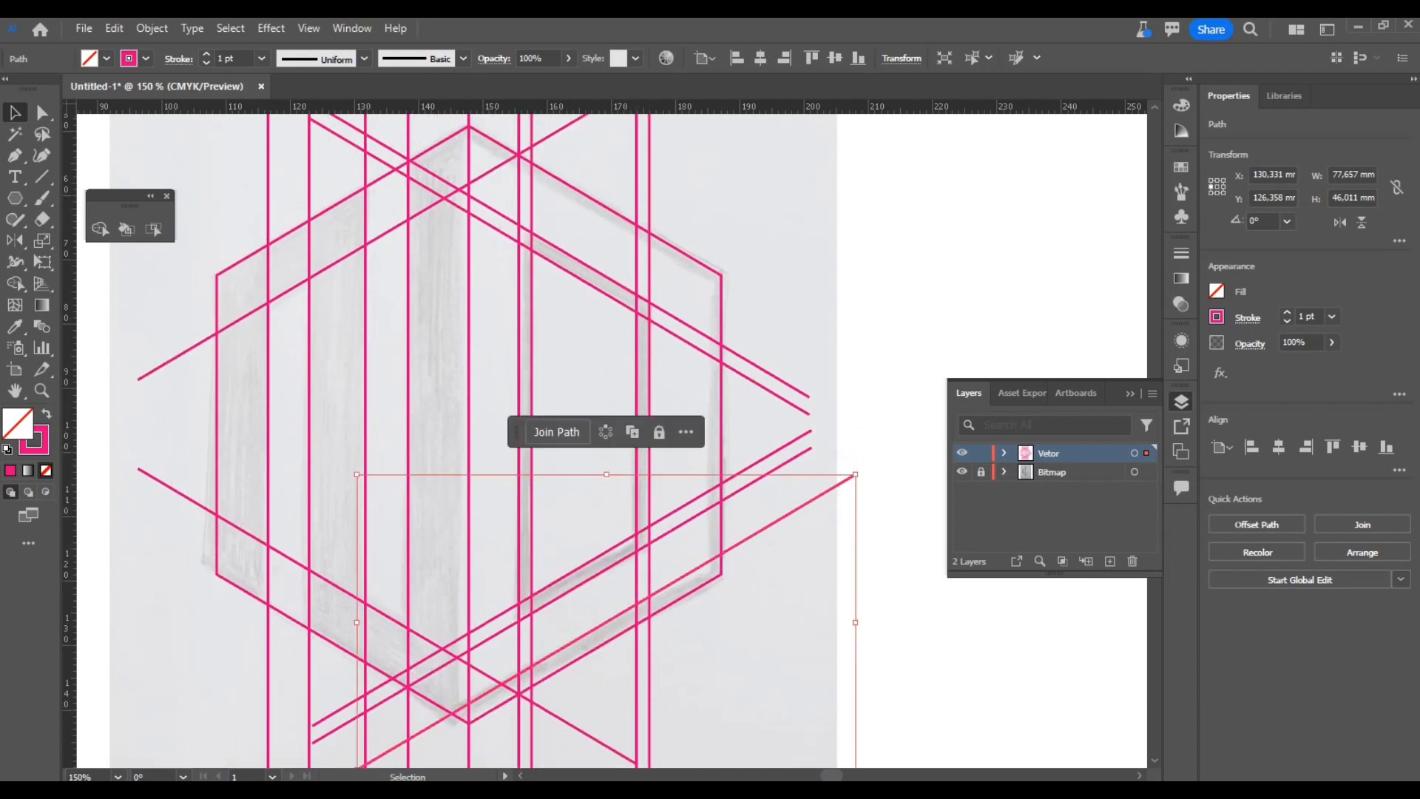
pyautogui.moveTo(706, 337); pyautogui.dragTo(706, 284)
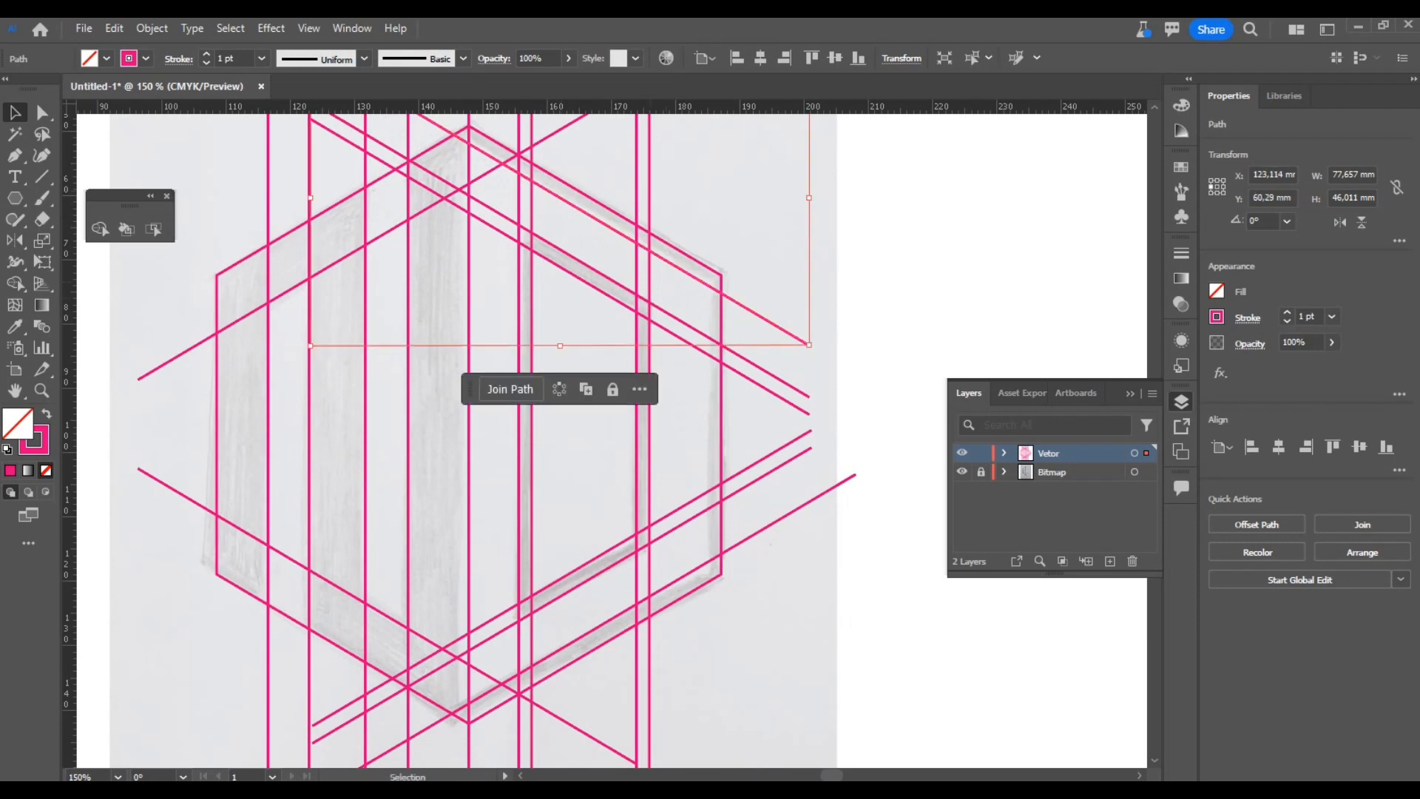
pyautogui.moveTo(650, 444); pyautogui.dragTo(706, 444)
pyautogui.hotkey('ctrl', 'shift', 'a')
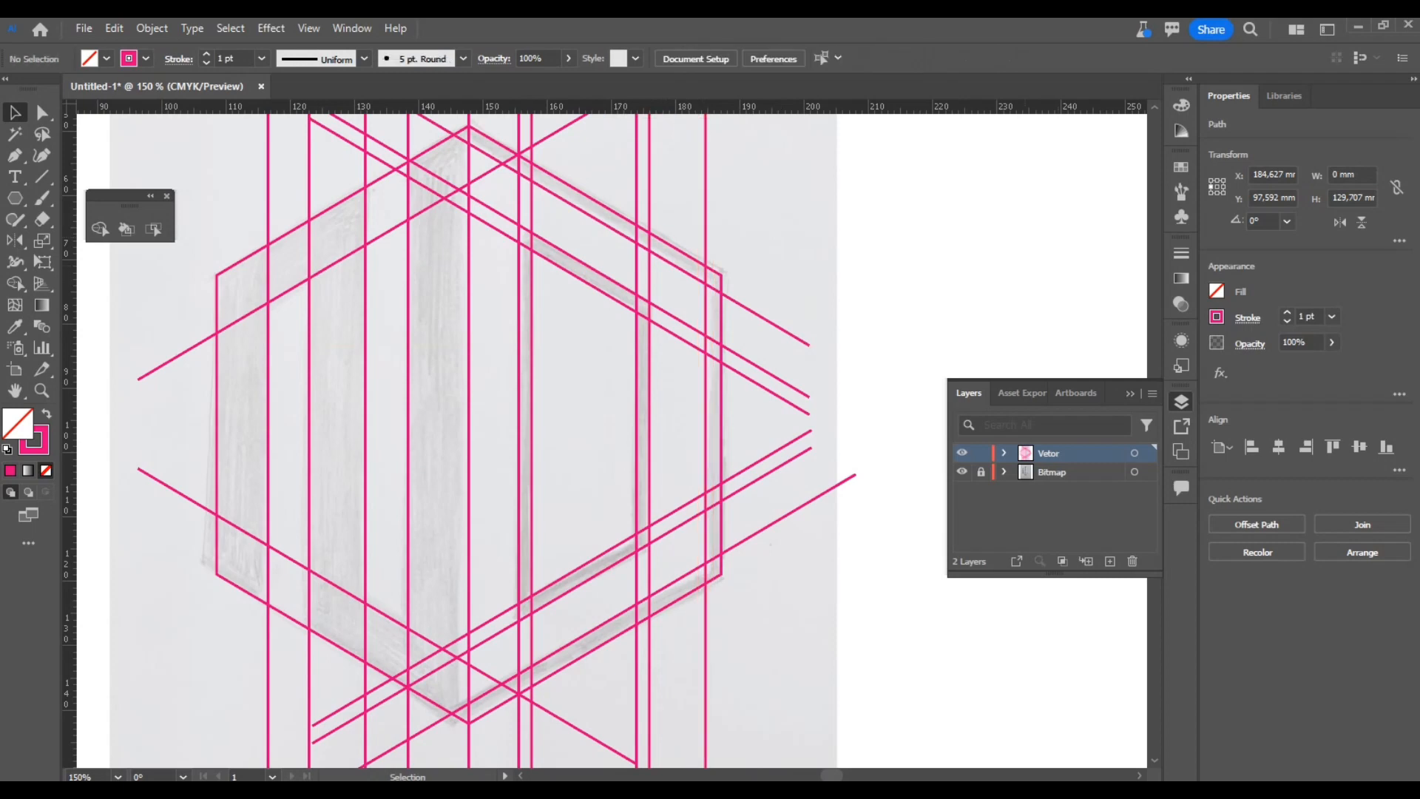
pyautogui.press('z')
pyautogui.hotkey('ctrl', '-')
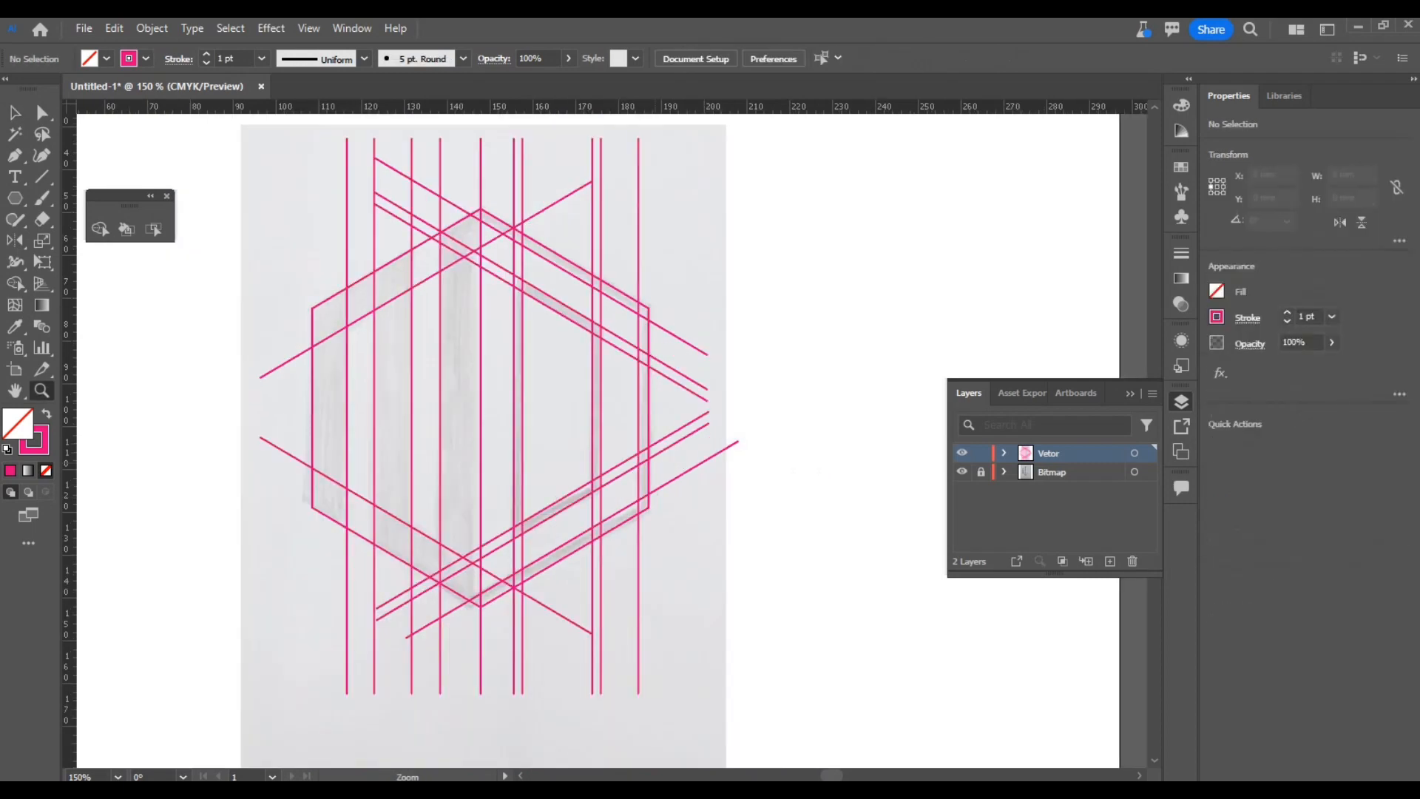
# Select all construction lines and merge the left, top and lower-right band strips with Shape Builder.
pyautogui.press('v')
pyautogui.moveTo(207, 174); pyautogui.dragTo(885, 700)
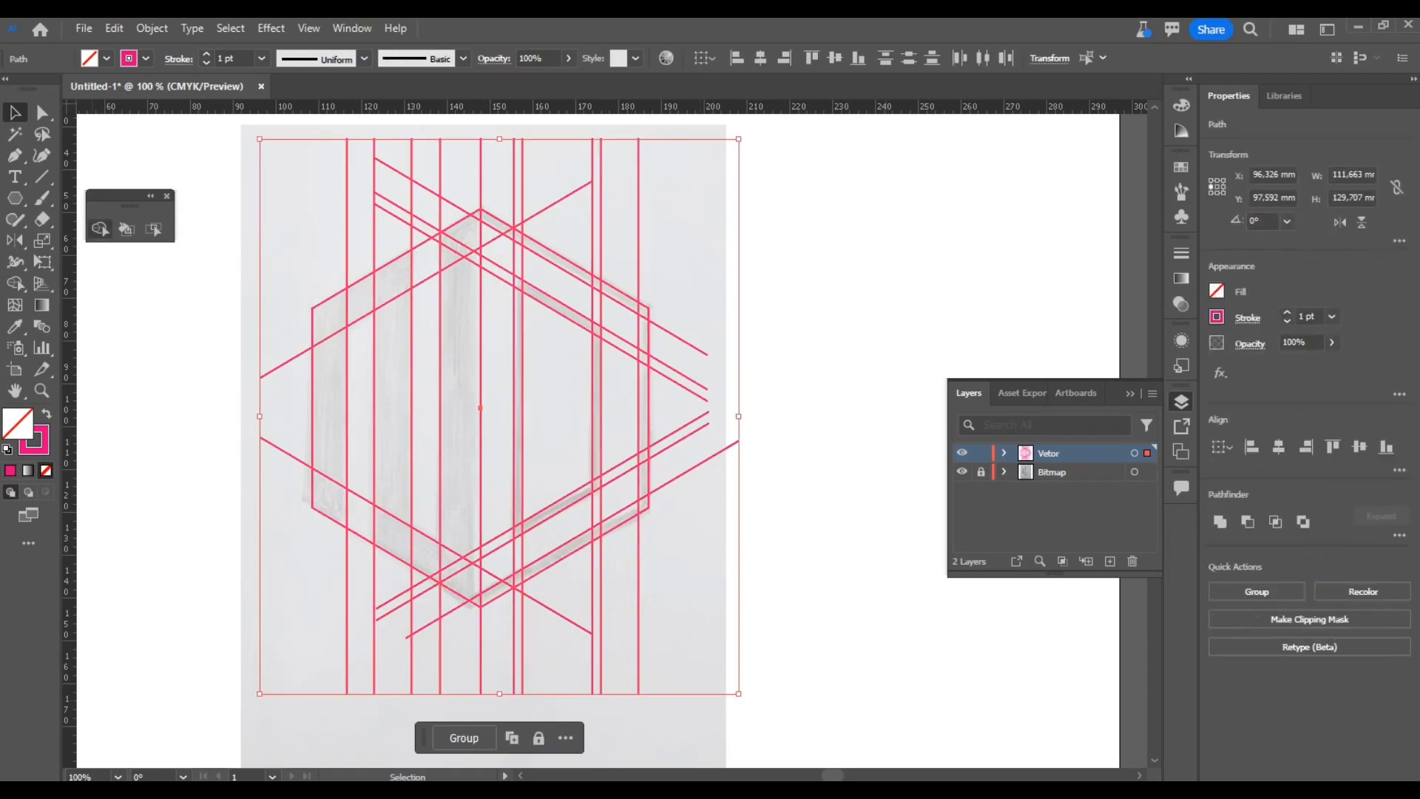
pyautogui.hotkey('shift', 'm')
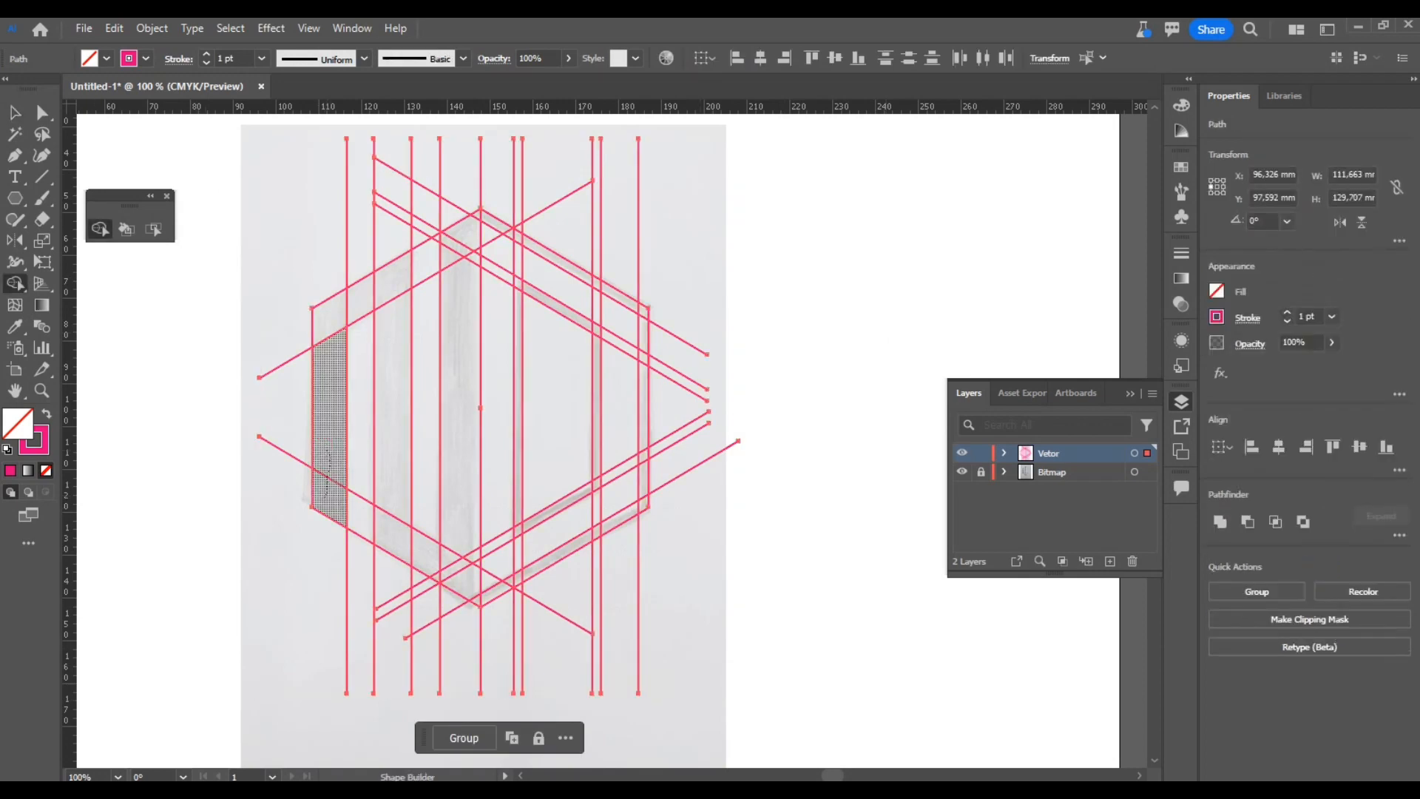
pyautogui.moveTo(331, 354)
pyautogui.mouseDown()
pyautogui.moveTo(332, 317)
pyautogui.moveTo(397, 291)
pyautogui.moveTo(399, 351)
pyautogui.mouseUp()
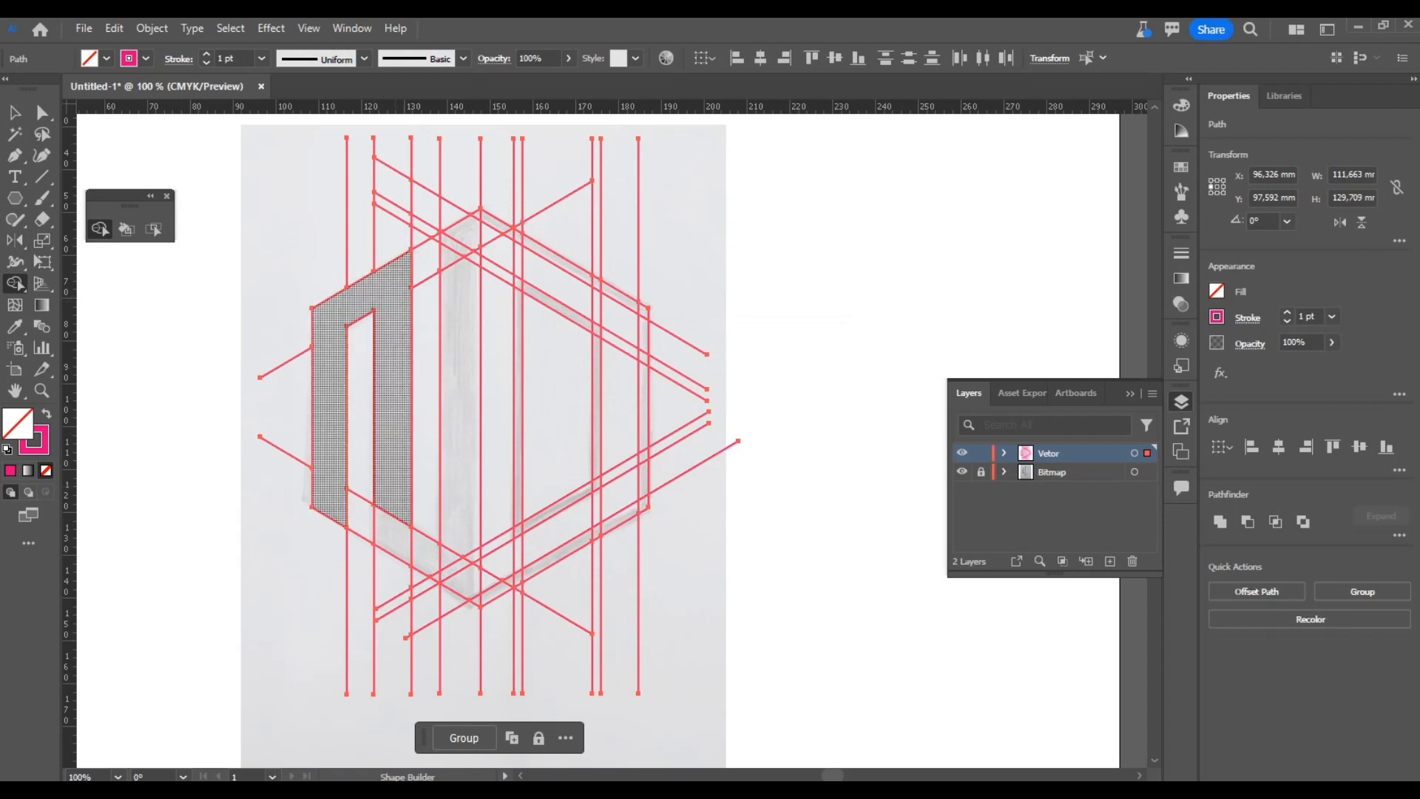
pyautogui.moveTo(394, 486)
pyautogui.mouseDown()
pyautogui.moveTo(394, 532)
pyautogui.moveTo(438, 575)
pyautogui.moveTo(467, 541)
pyautogui.moveTo(468, 554)
pyautogui.mouseUp()
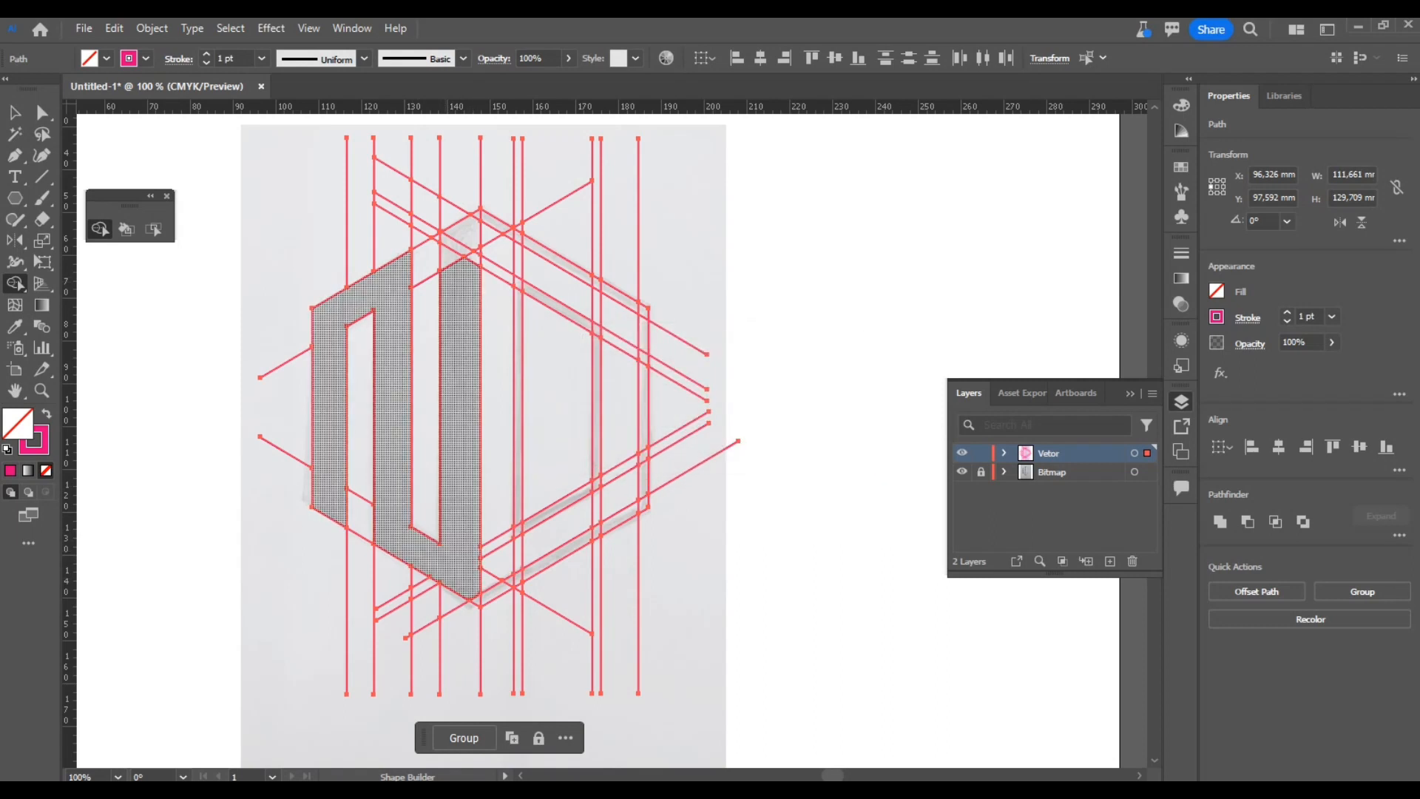
pyautogui.moveTo(444, 272)
pyautogui.mouseDown()
pyautogui.moveTo(455, 238)
pyautogui.moveTo(479, 264)
pyautogui.mouseUp()
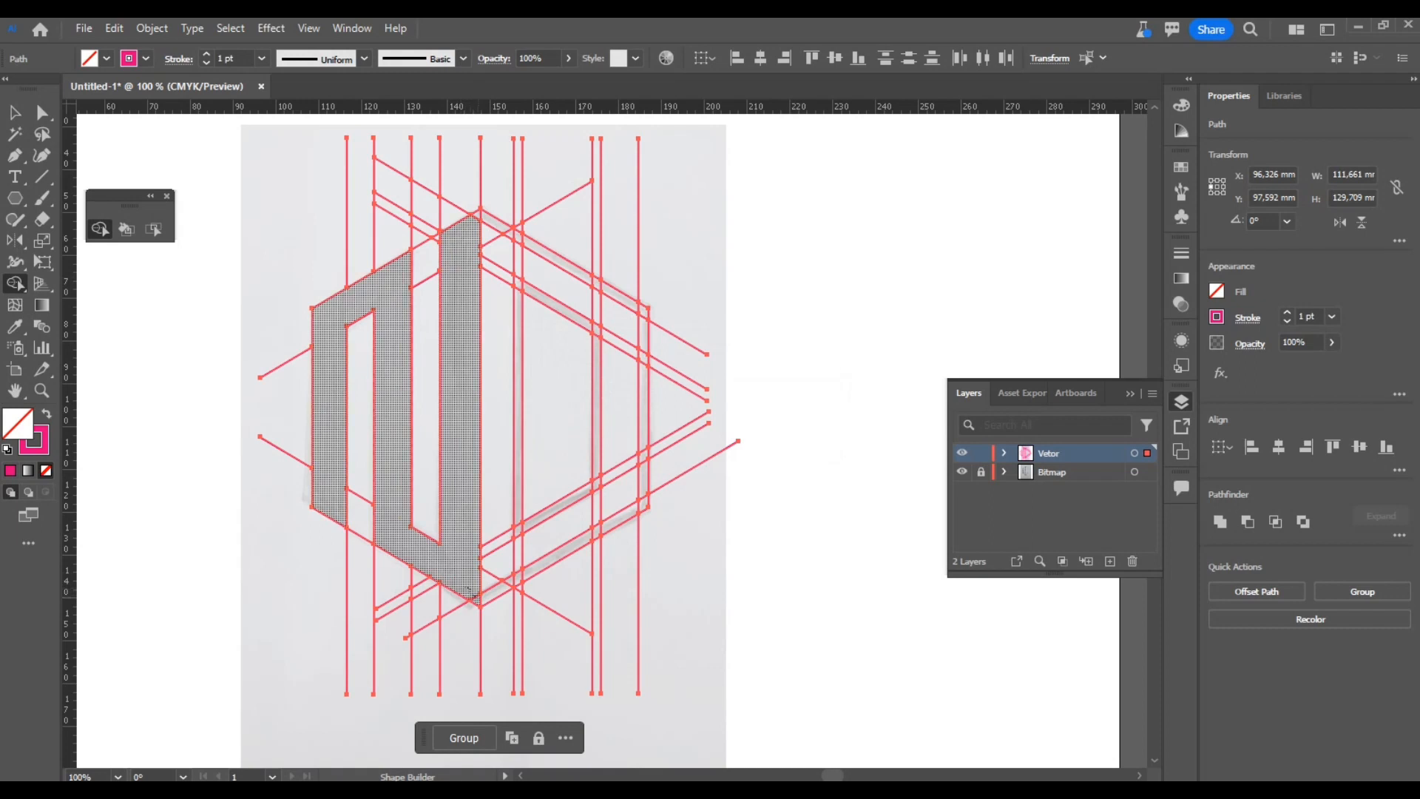
pyautogui.moveTo(468, 592)
pyautogui.mouseDown()
pyautogui.moveTo(497, 592)
pyautogui.moveTo(588, 534)
pyautogui.mouseUp()
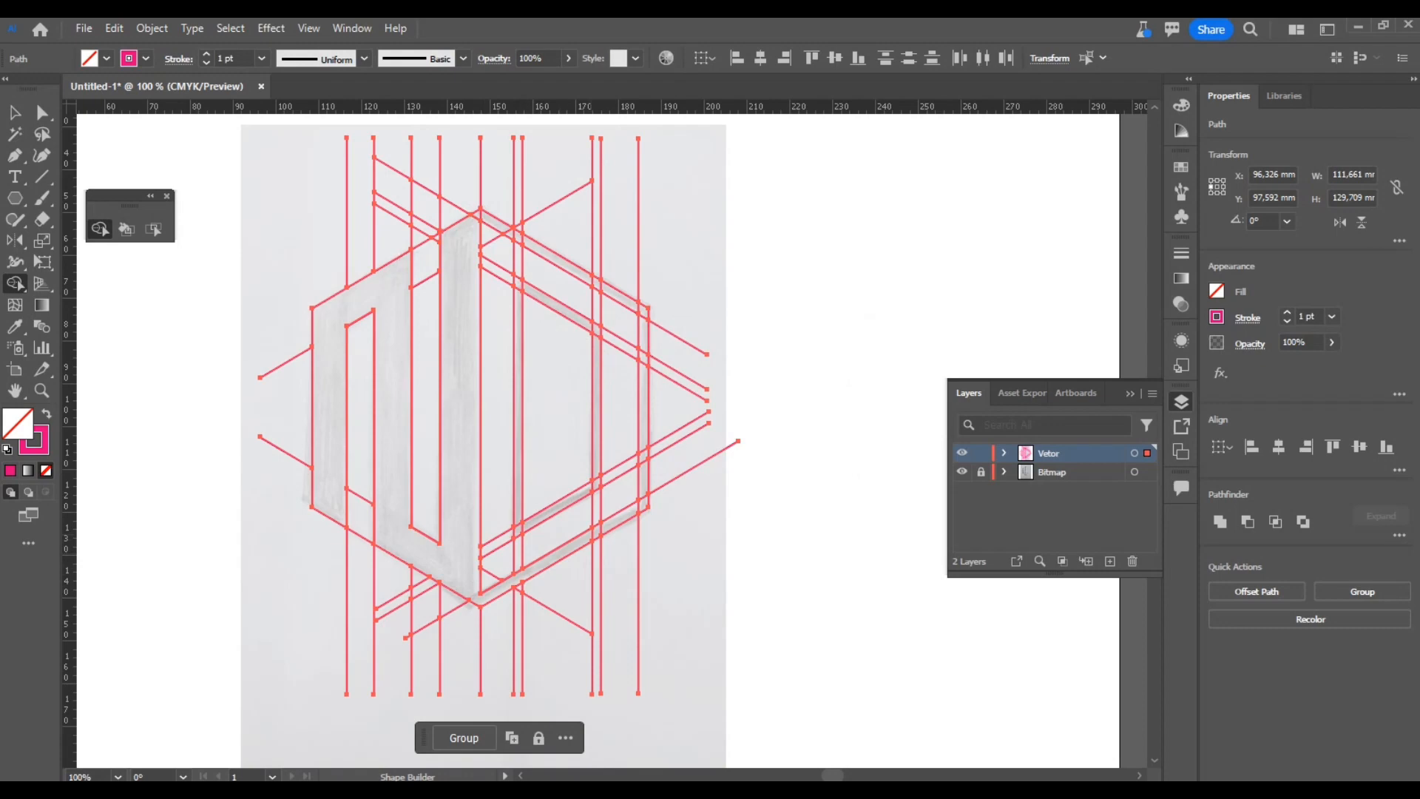
pyautogui.moveTo(589, 533); pyautogui.dragTo(596, 529)
# Merge the bottom strip, the right vertical strips and the upper-right band pieces into the outline.
pyautogui.press('z')
pyautogui.click(99, 229)
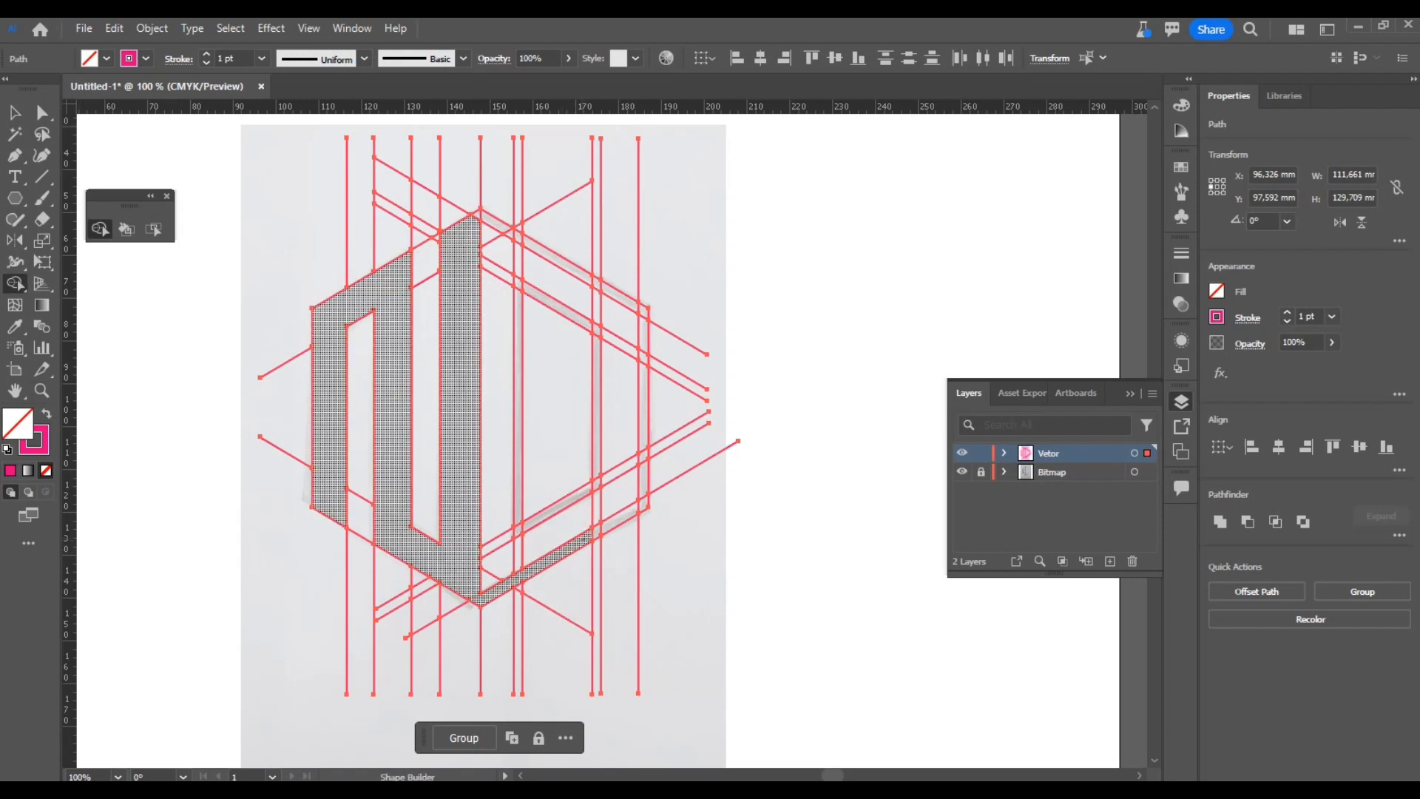
pyautogui.moveTo(589, 537); pyautogui.dragTo(628, 514)
pyautogui.click(642, 504)
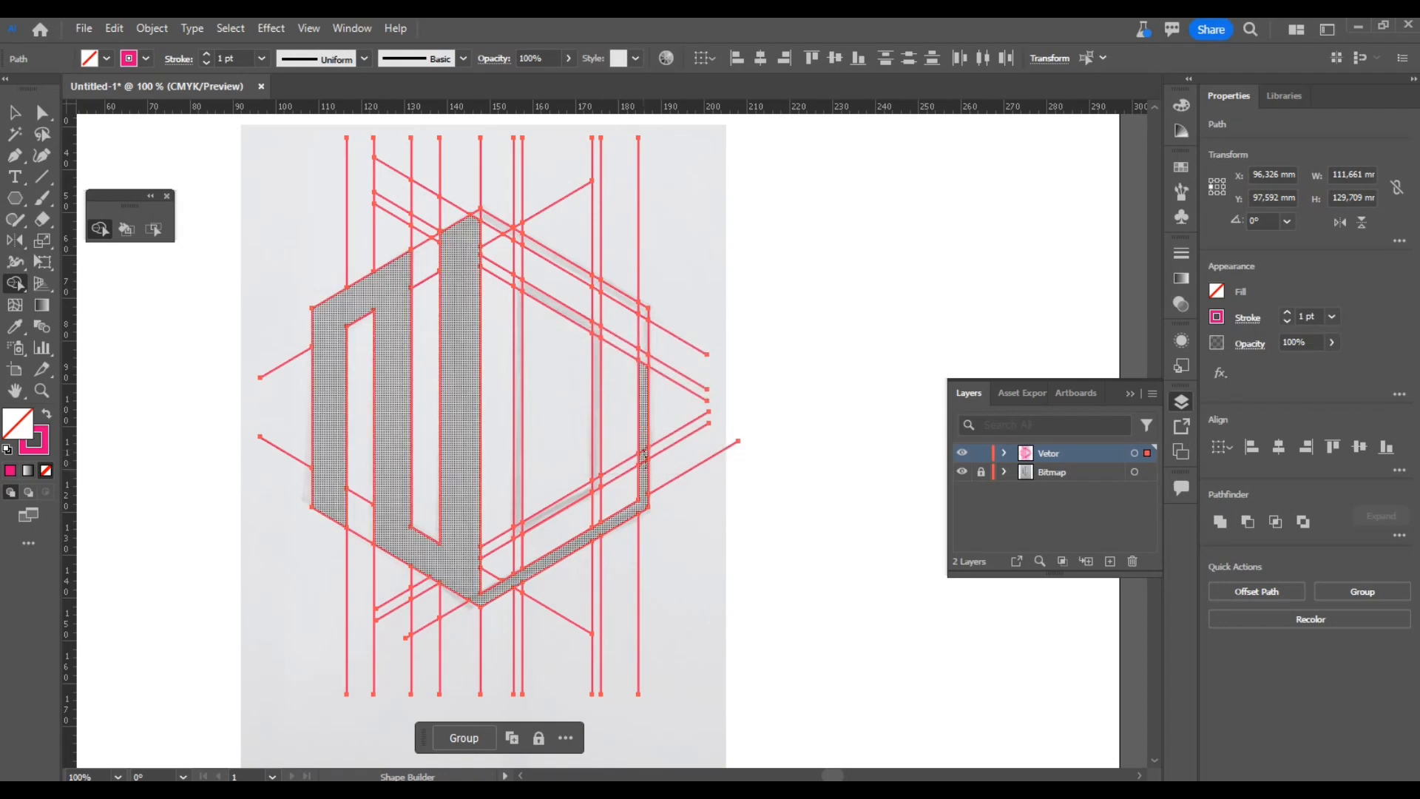
pyautogui.click(643, 453)
pyautogui.click(644, 312)
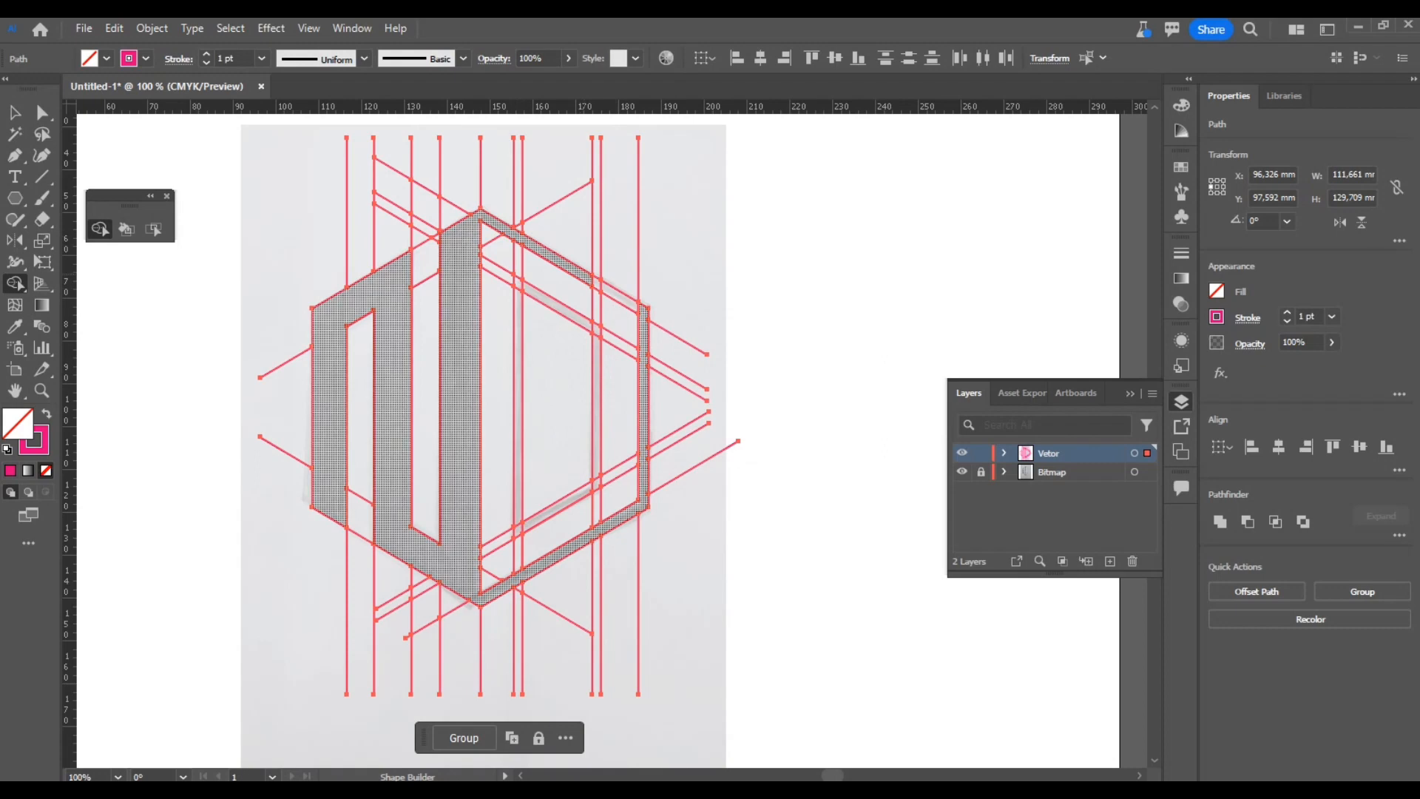
pyautogui.moveTo(583, 274); pyautogui.dragTo(628, 301)
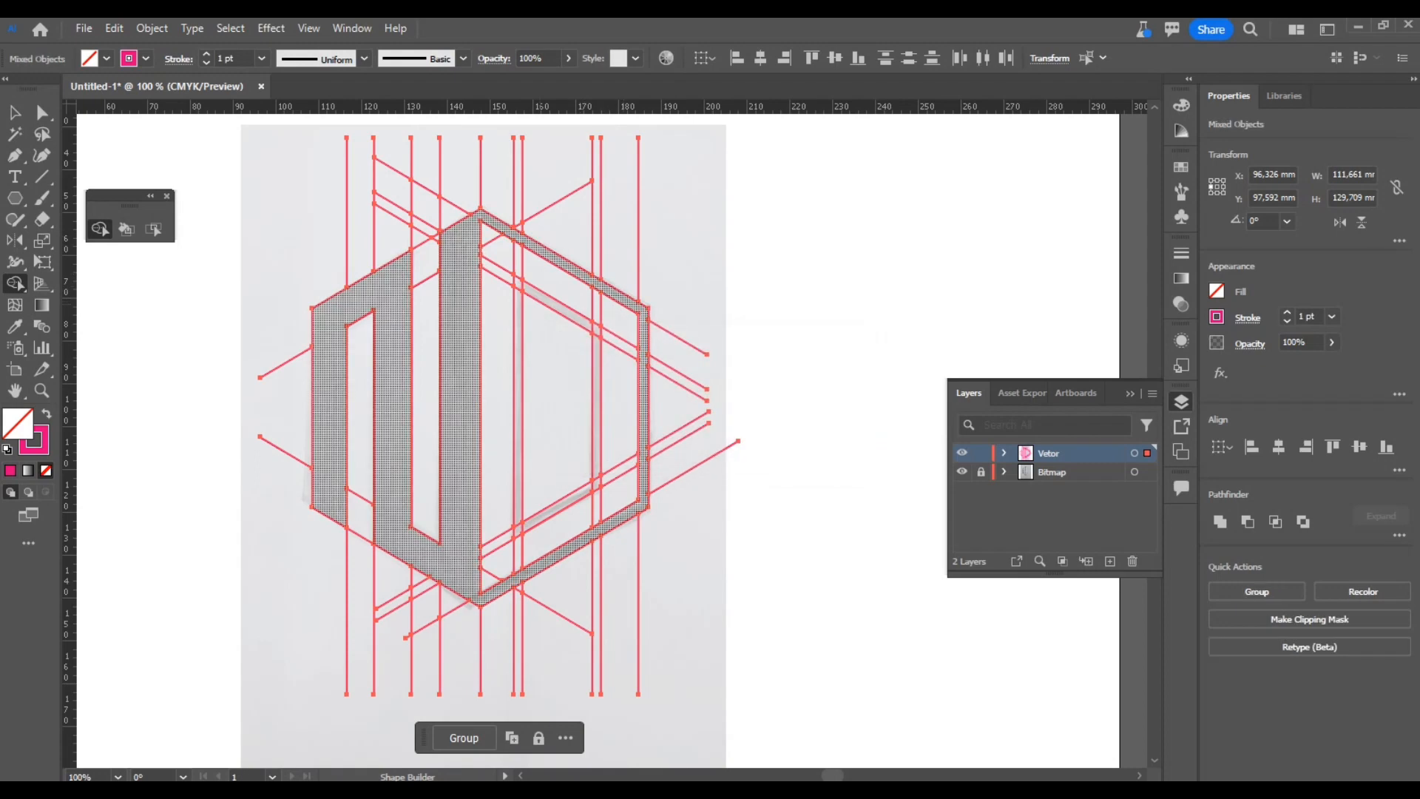
pyautogui.press('v')
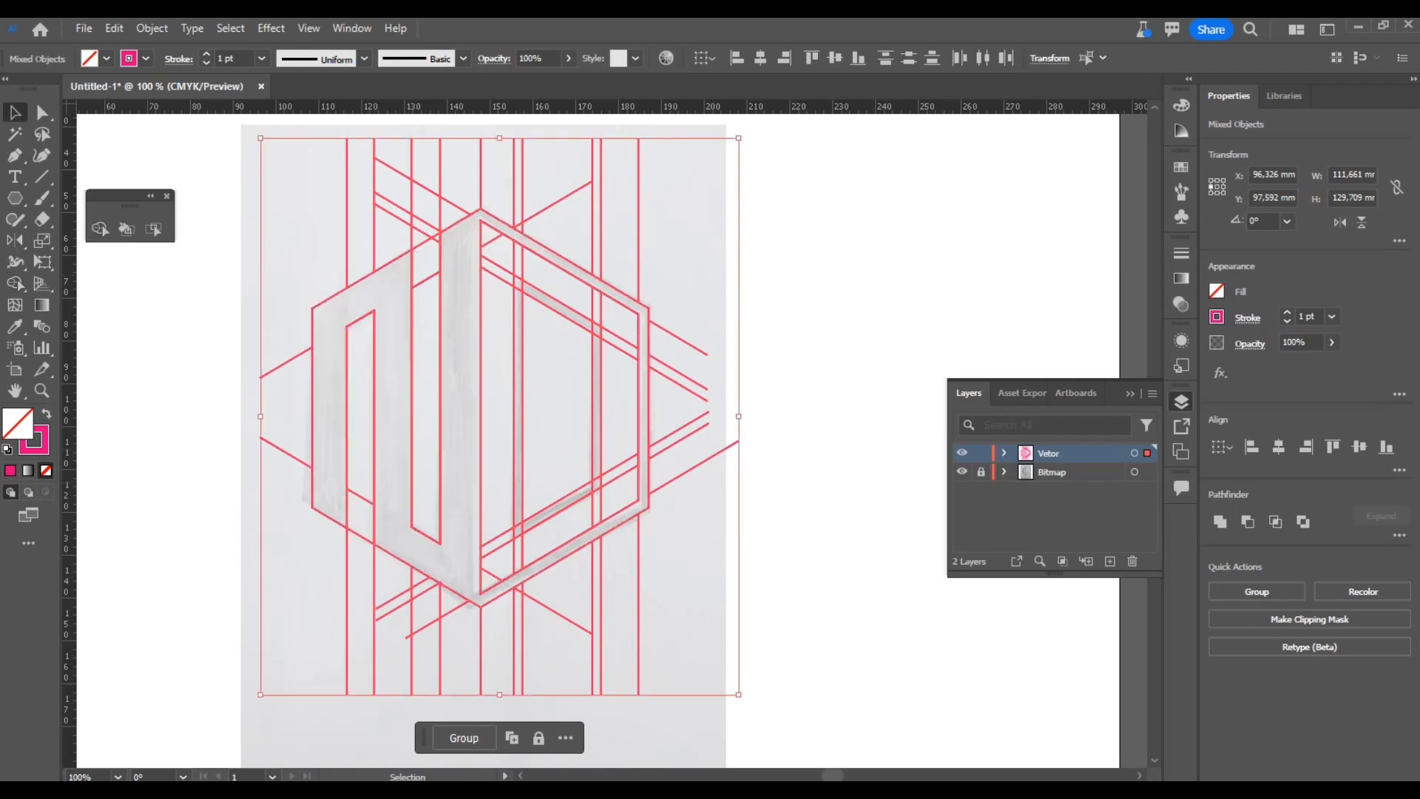
pyautogui.click(798, 220)
pyautogui.press('z')
pyautogui.keyDown('alt'); pyautogui.click(798, 220); pyautogui.keyUp('alt')
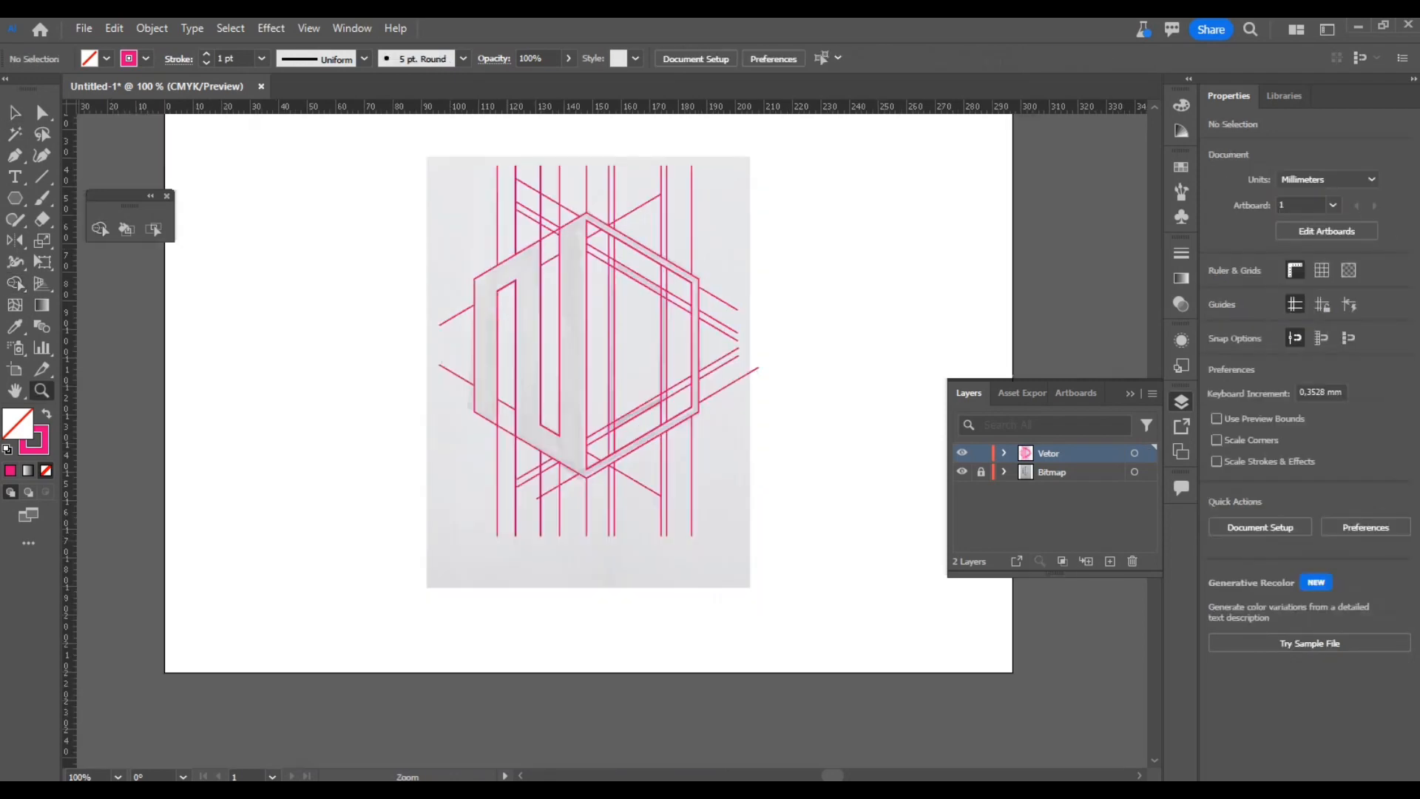
pyautogui.click(308, 28)
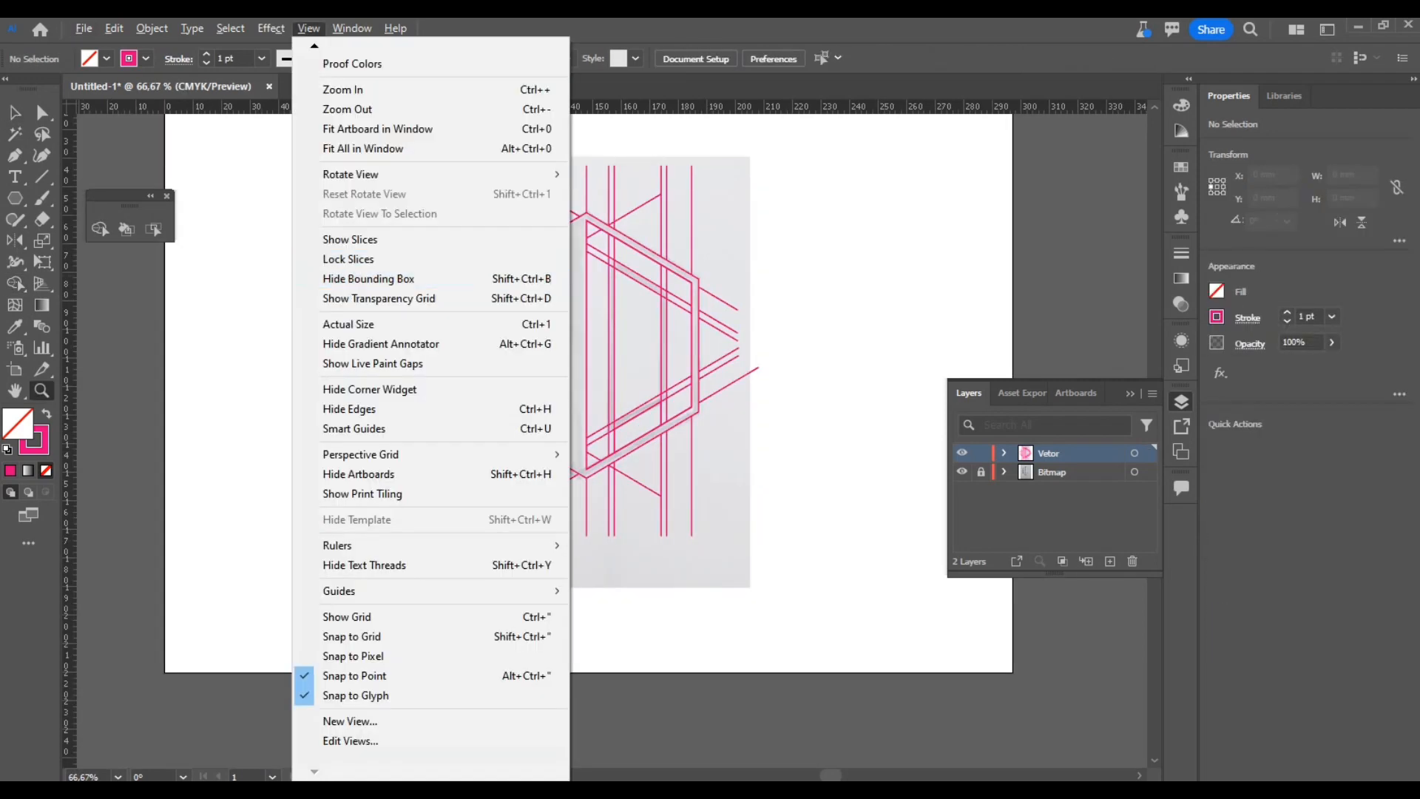
pyautogui.click(774, 59)
pyautogui.click(15, 114)
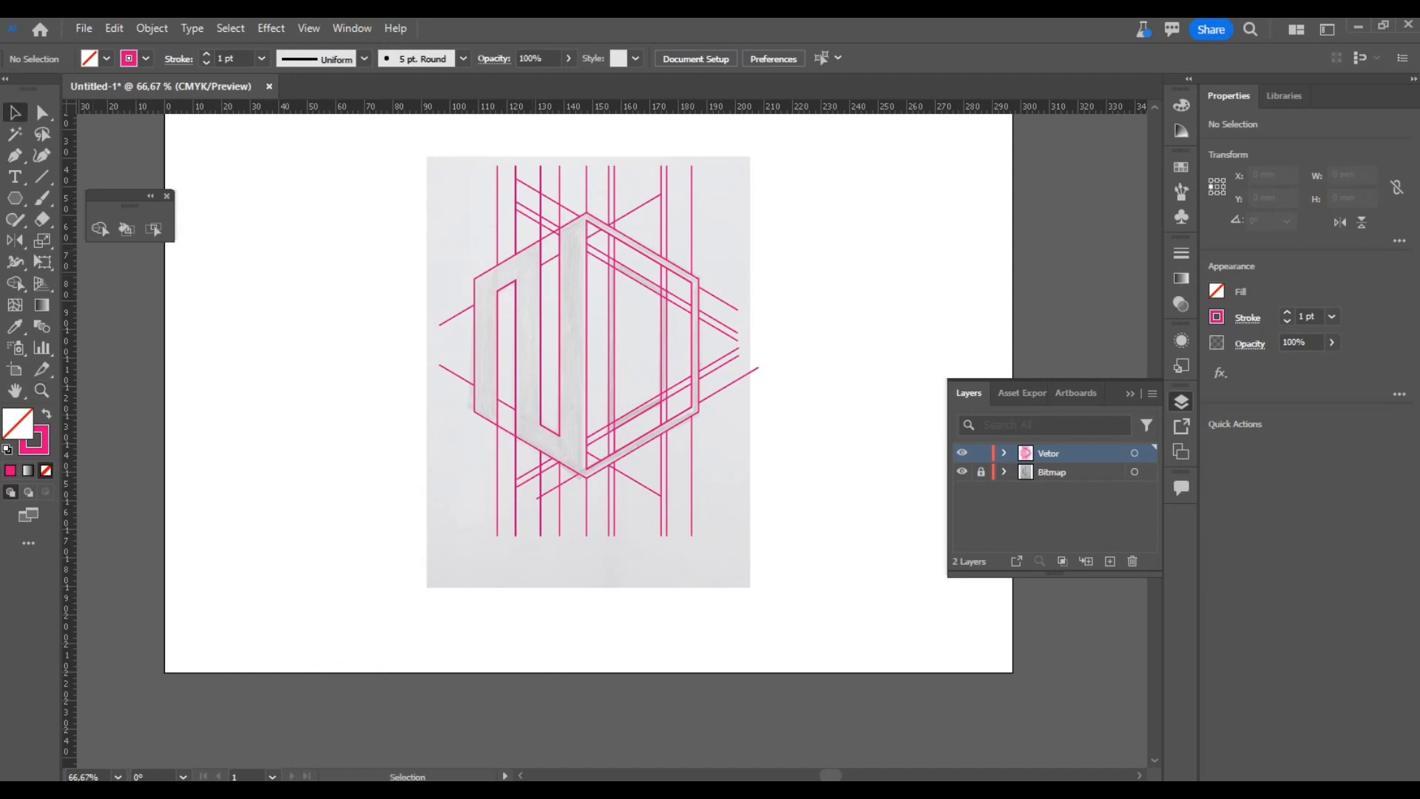
pyautogui.moveTo(520, 252)
pyautogui.mouseDown()
pyautogui.moveTo(299, 402)
pyautogui.moveTo(224, 379)
pyautogui.moveTo(224, 359)
pyautogui.mouseUp()
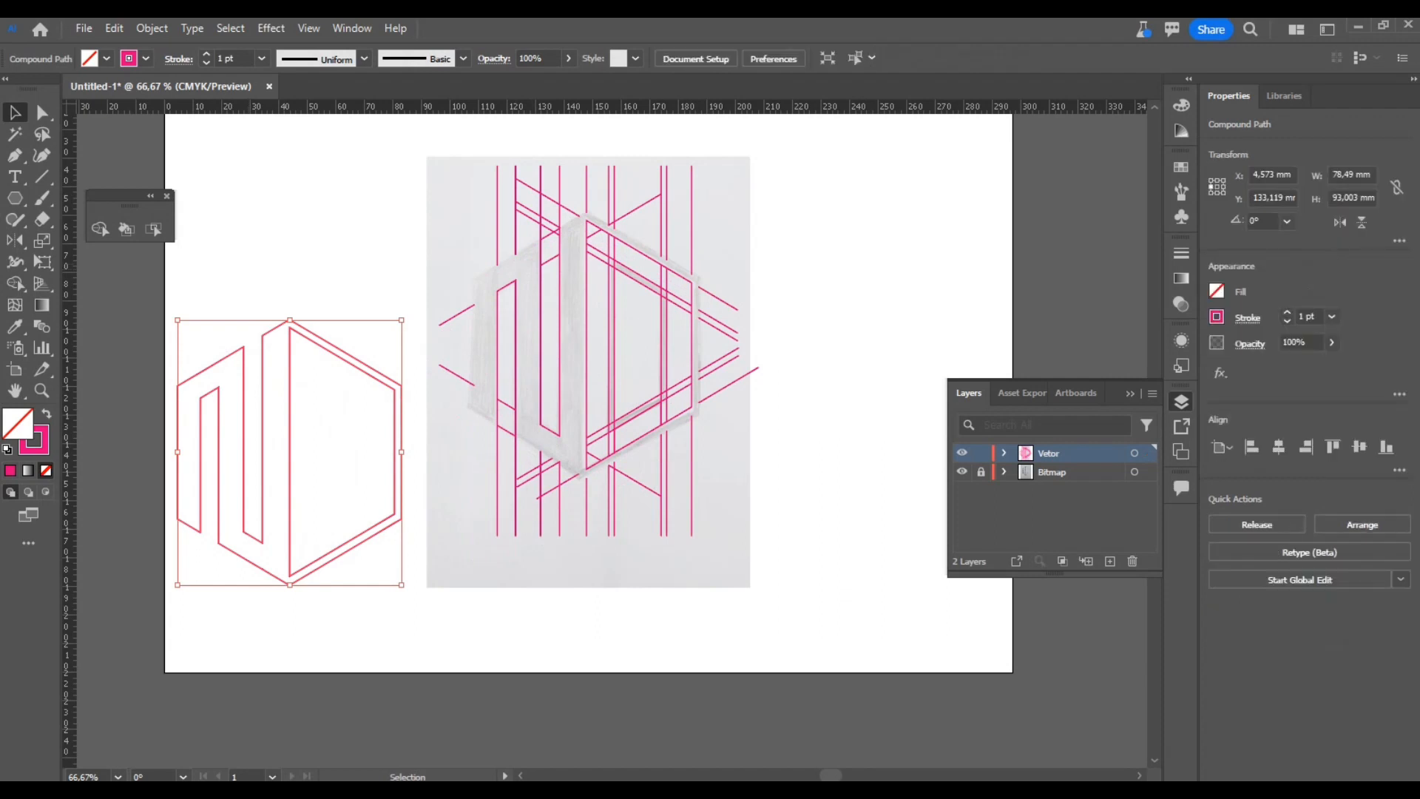
pyautogui.click(328, 514)
pyautogui.press('z')
pyautogui.click(328, 513)
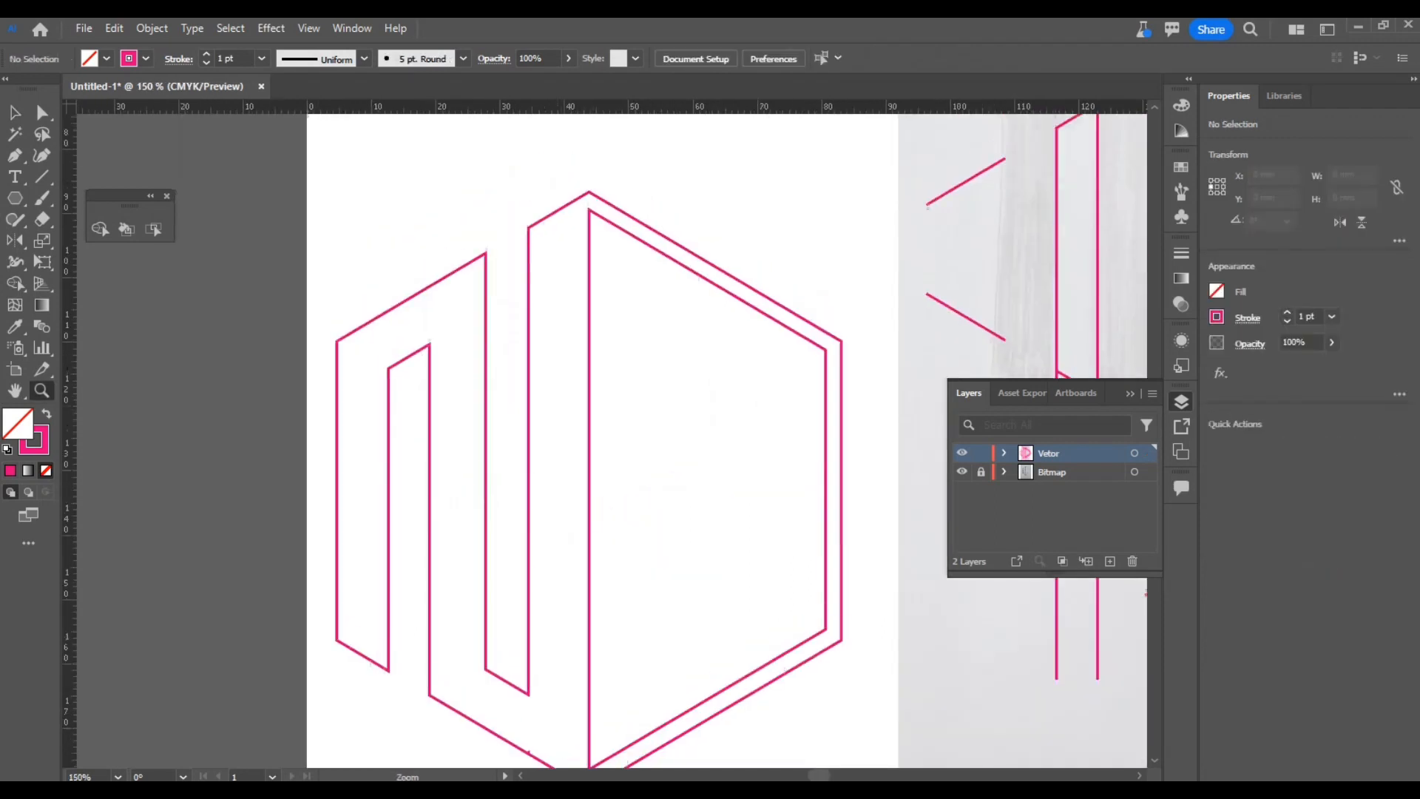
pyautogui.scroll(-2, 591, 443)
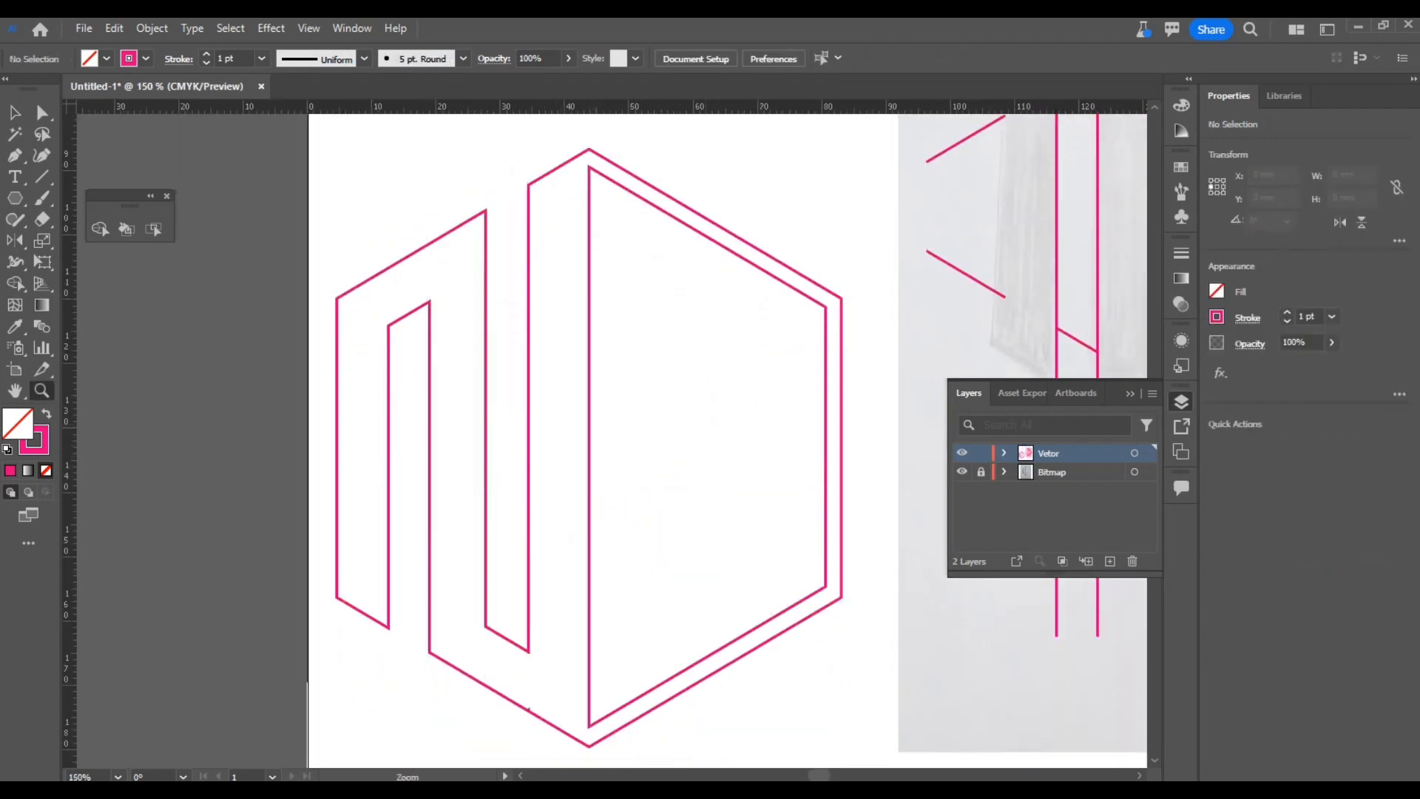
pyautogui.moveTo(527, 694); pyautogui.dragTo(531, 693)
pyautogui.click(579, 601)
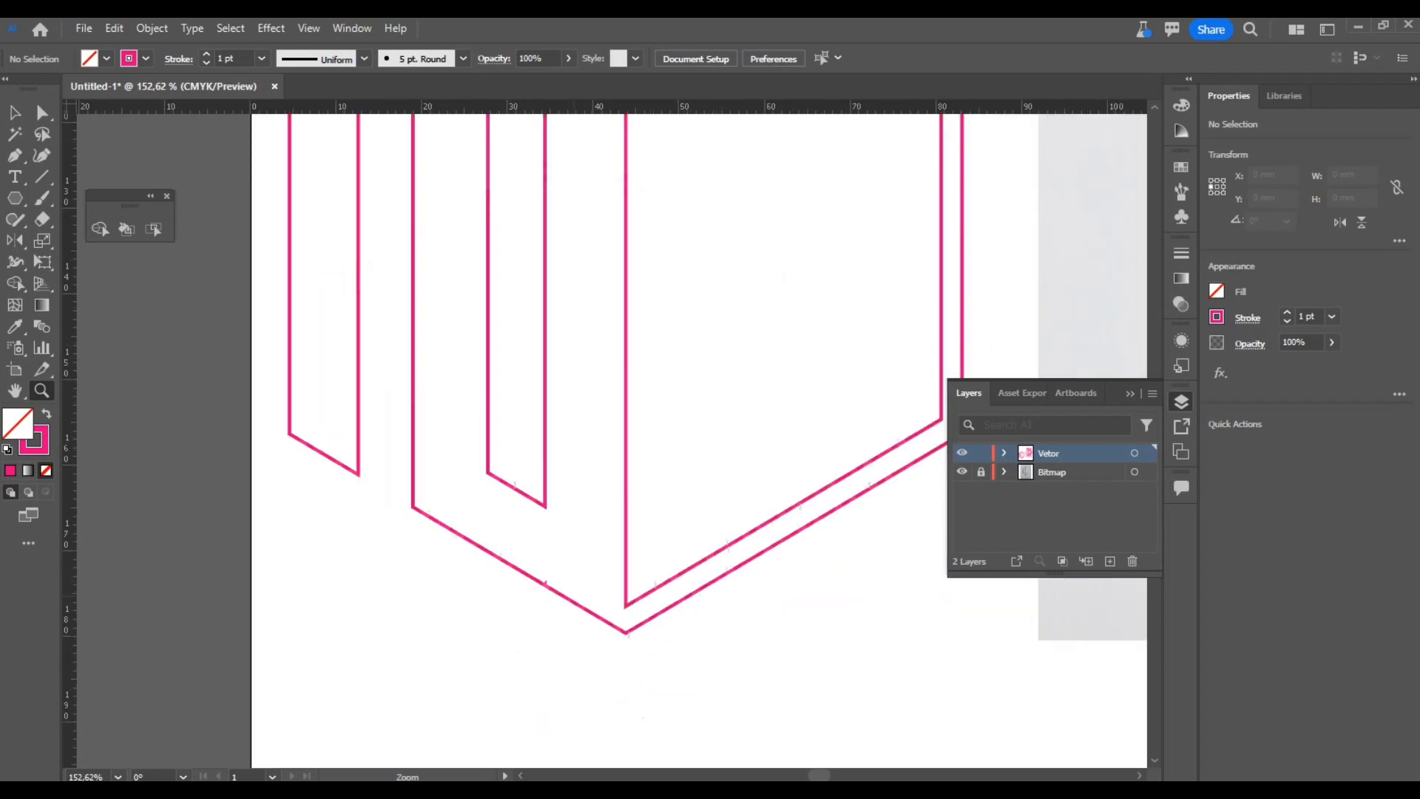
pyautogui.click(543, 553)
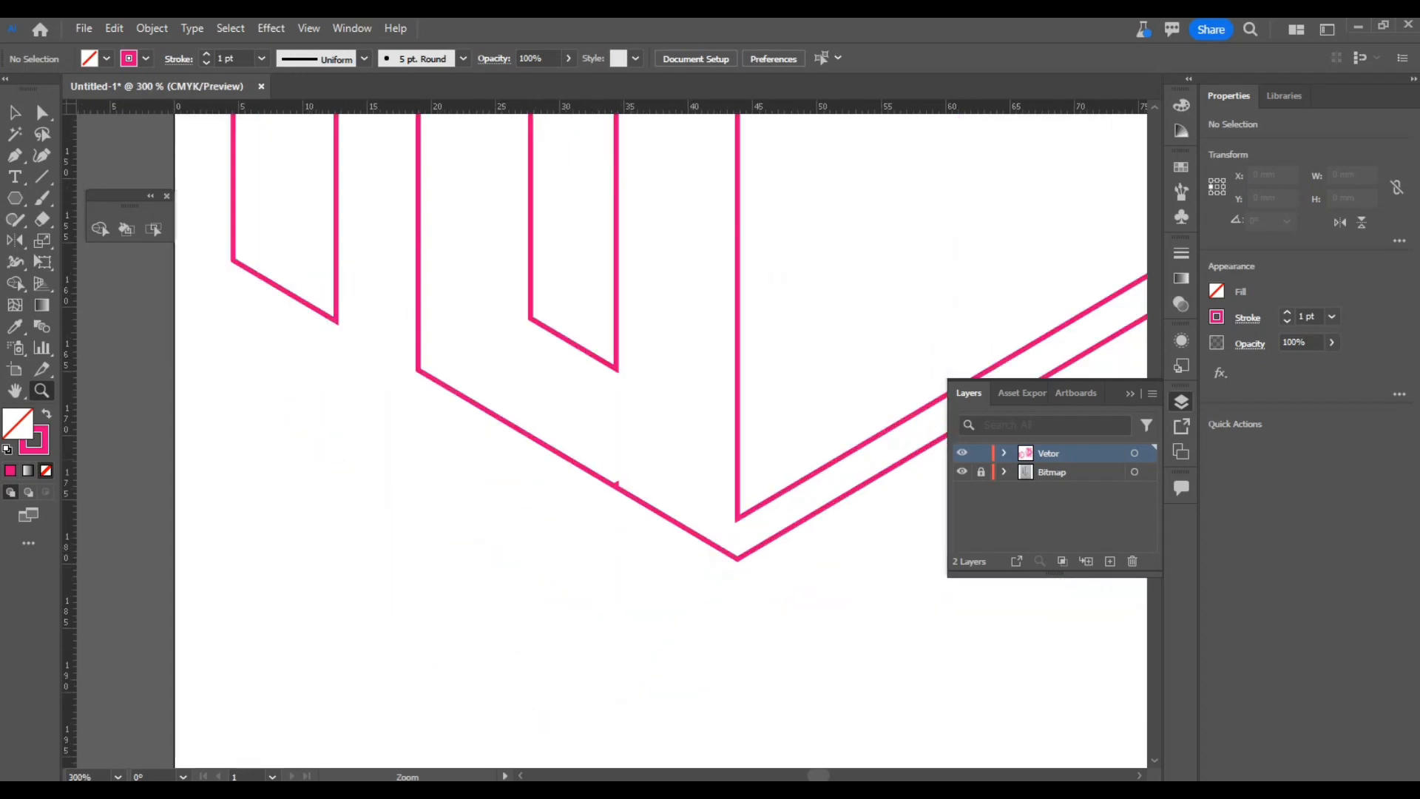
pyautogui.hotkey('ctrl', '0')
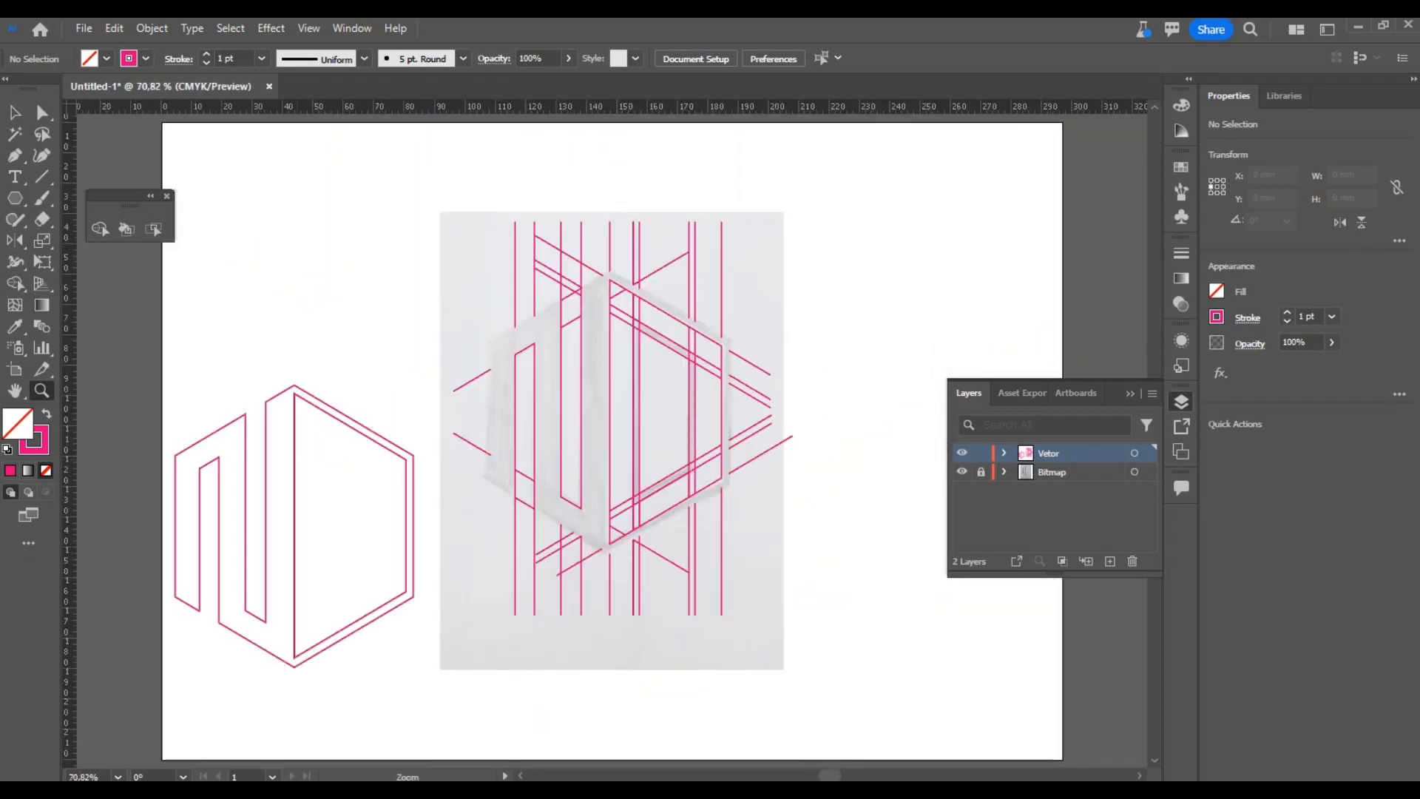
pyautogui.press('v')
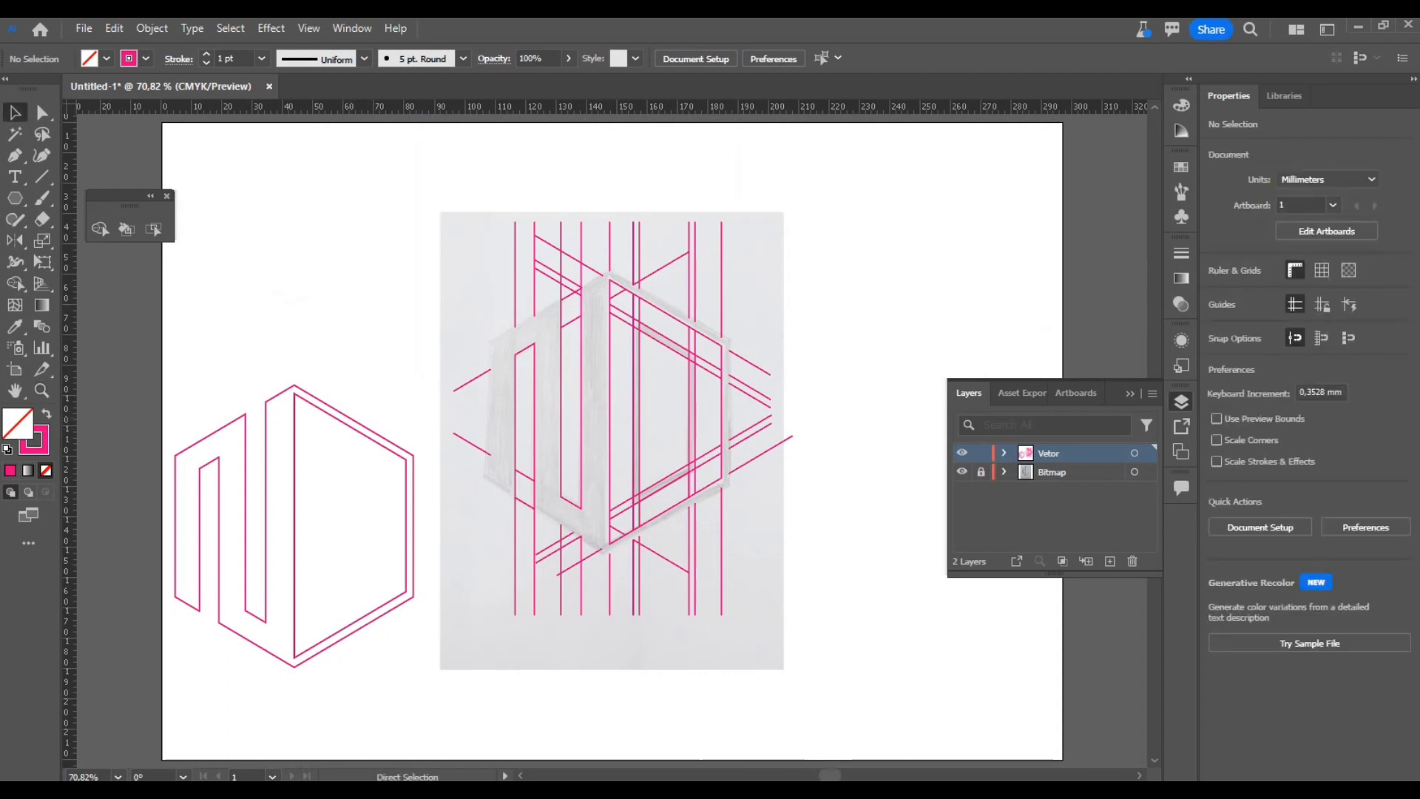
pyautogui.hotkey('ctrl', 'z')
pyautogui.hotkey('ctrl', 'shift', 'a')
pyautogui.press('z')
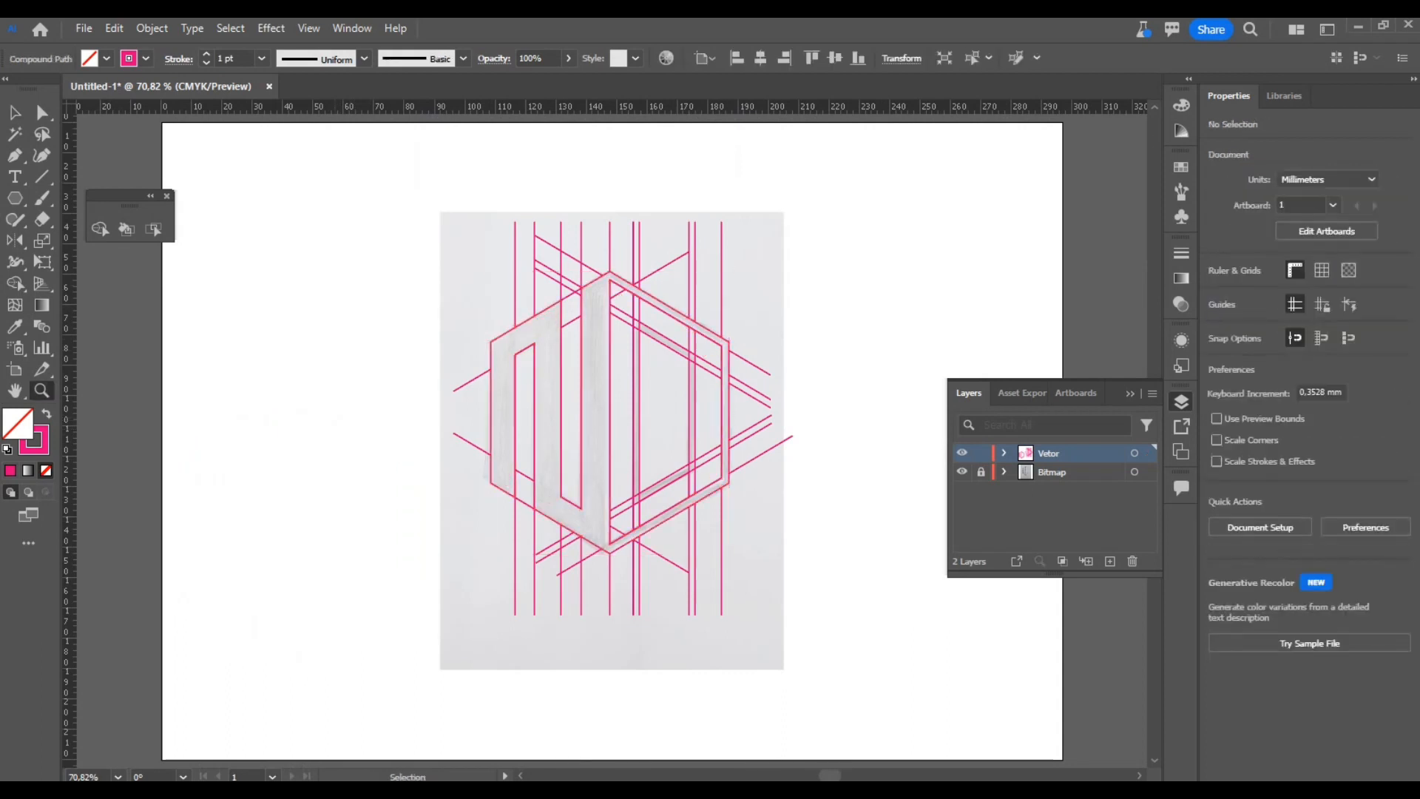
# Select all traced paths and zoom in close on the hexagon's bottom point.
pyautogui.click(737, 490)
pyautogui.hotkey('ctrl', '+')
pyautogui.press('v')
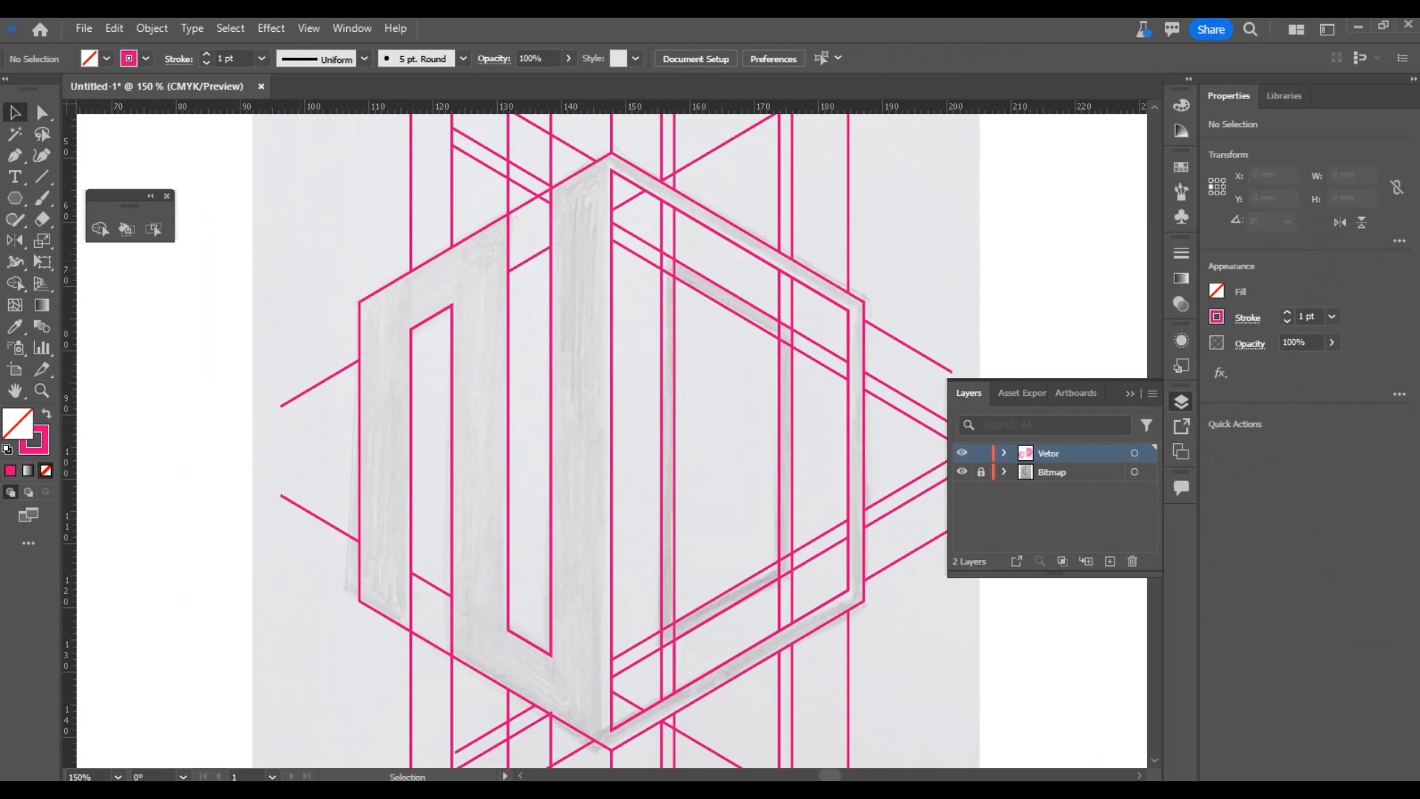
pyautogui.hotkey('ctrl', 'a')
pyautogui.press('z')
pyautogui.scroll(-2, 612, 440)
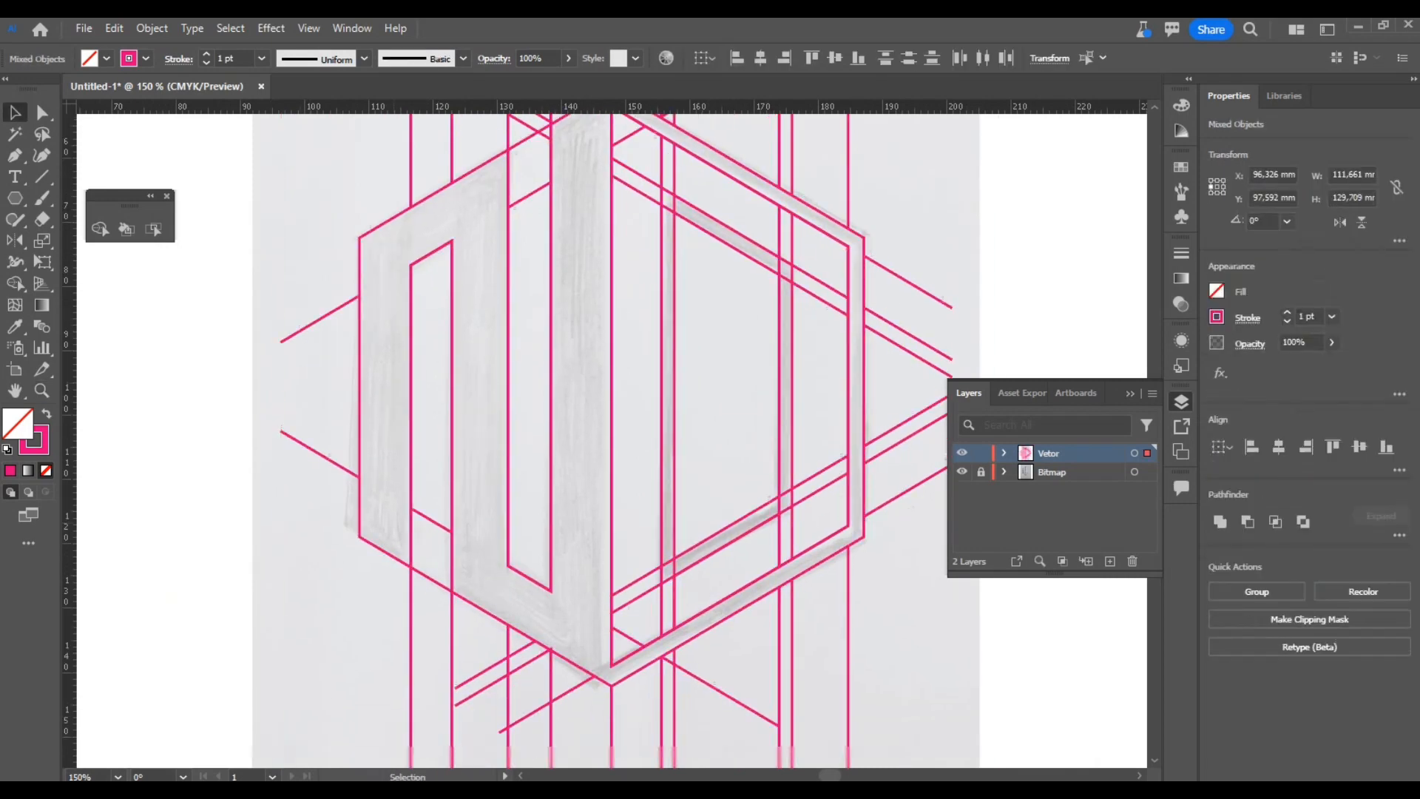
pyautogui.click(615, 571)
pyautogui.click(574, 497)
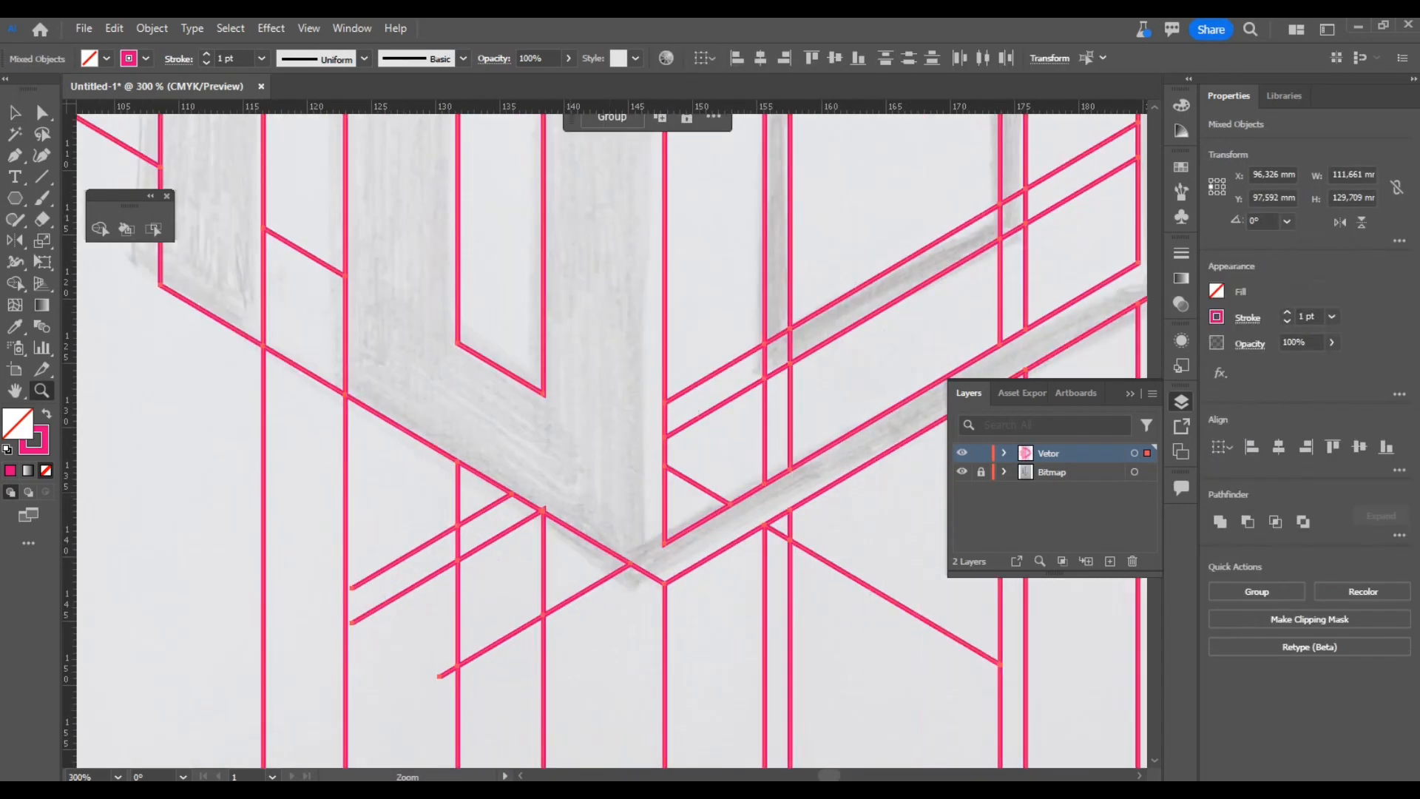
pyautogui.click(654, 489)
pyautogui.click(601, 449)
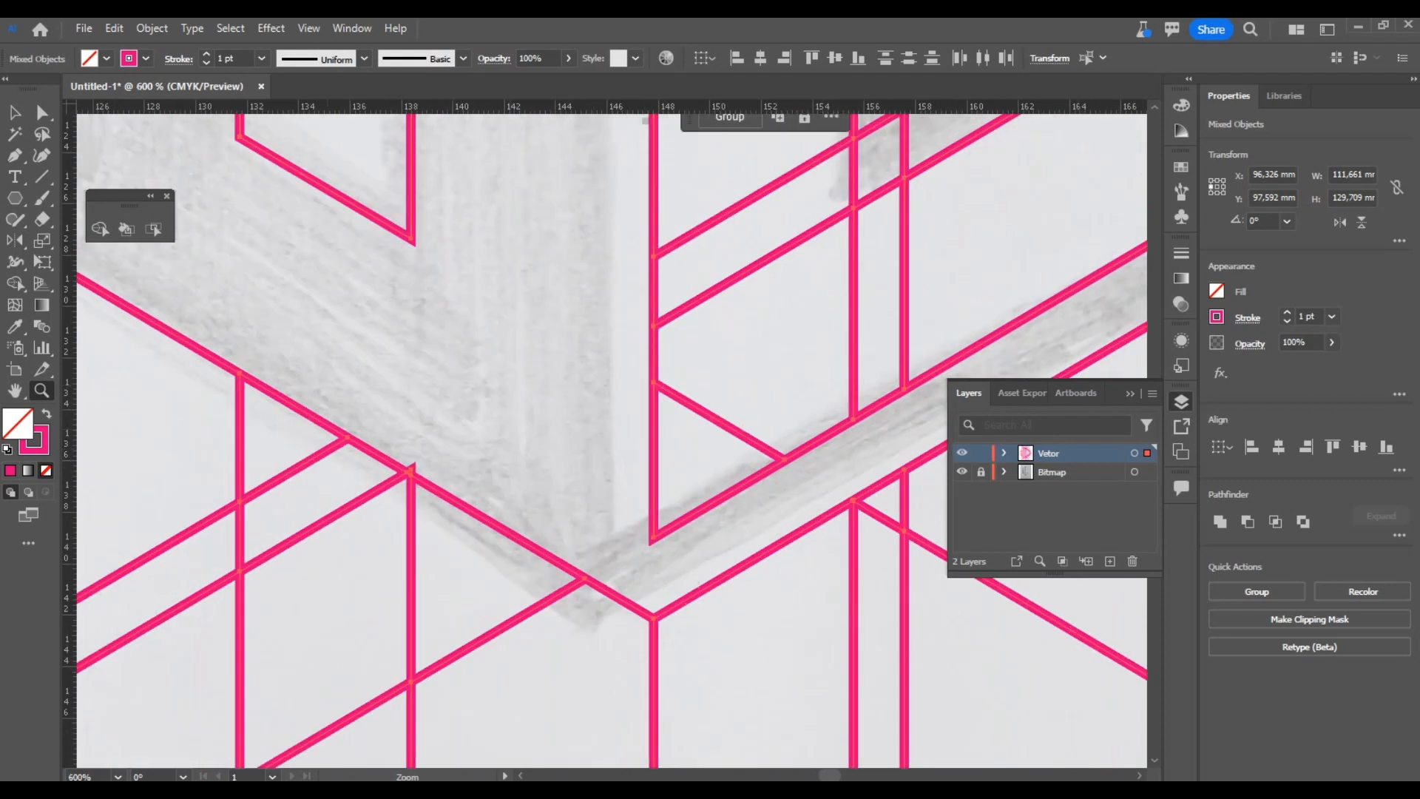
# Merge the band region at the hexagon's bottom corner with Shape Builder, then fit the artboard.
pyautogui.hotkey('shift', 'm')
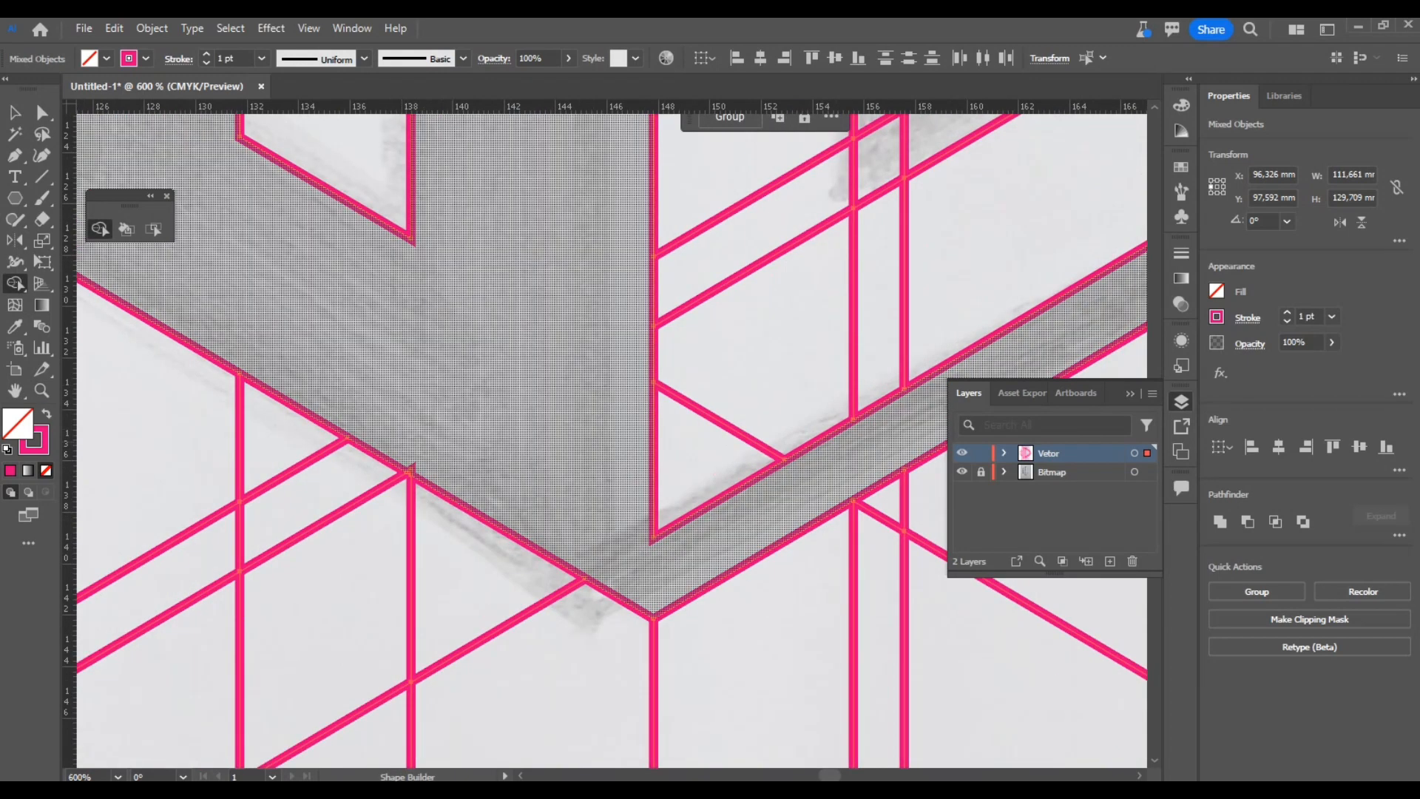
pyautogui.click(411, 466)
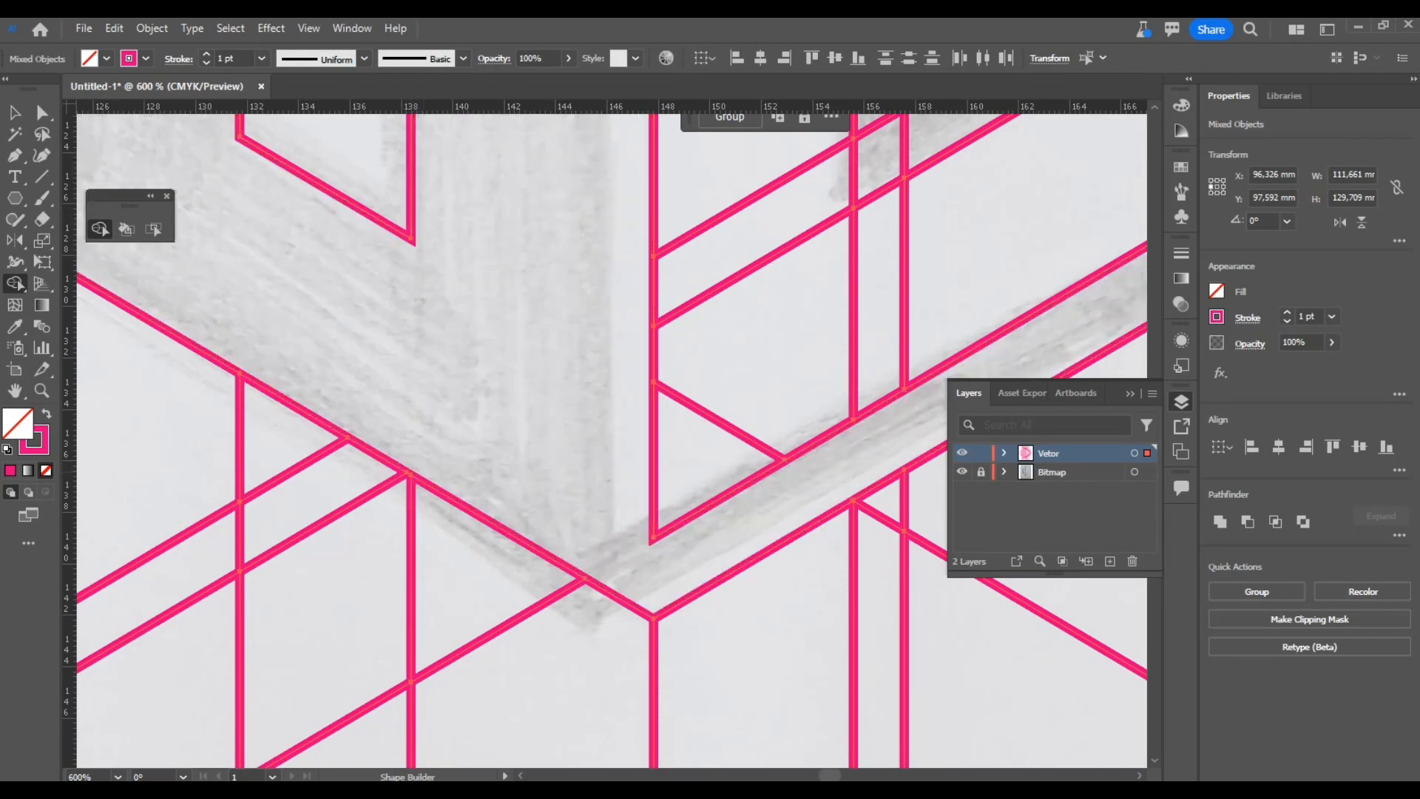
pyautogui.click(14, 112)
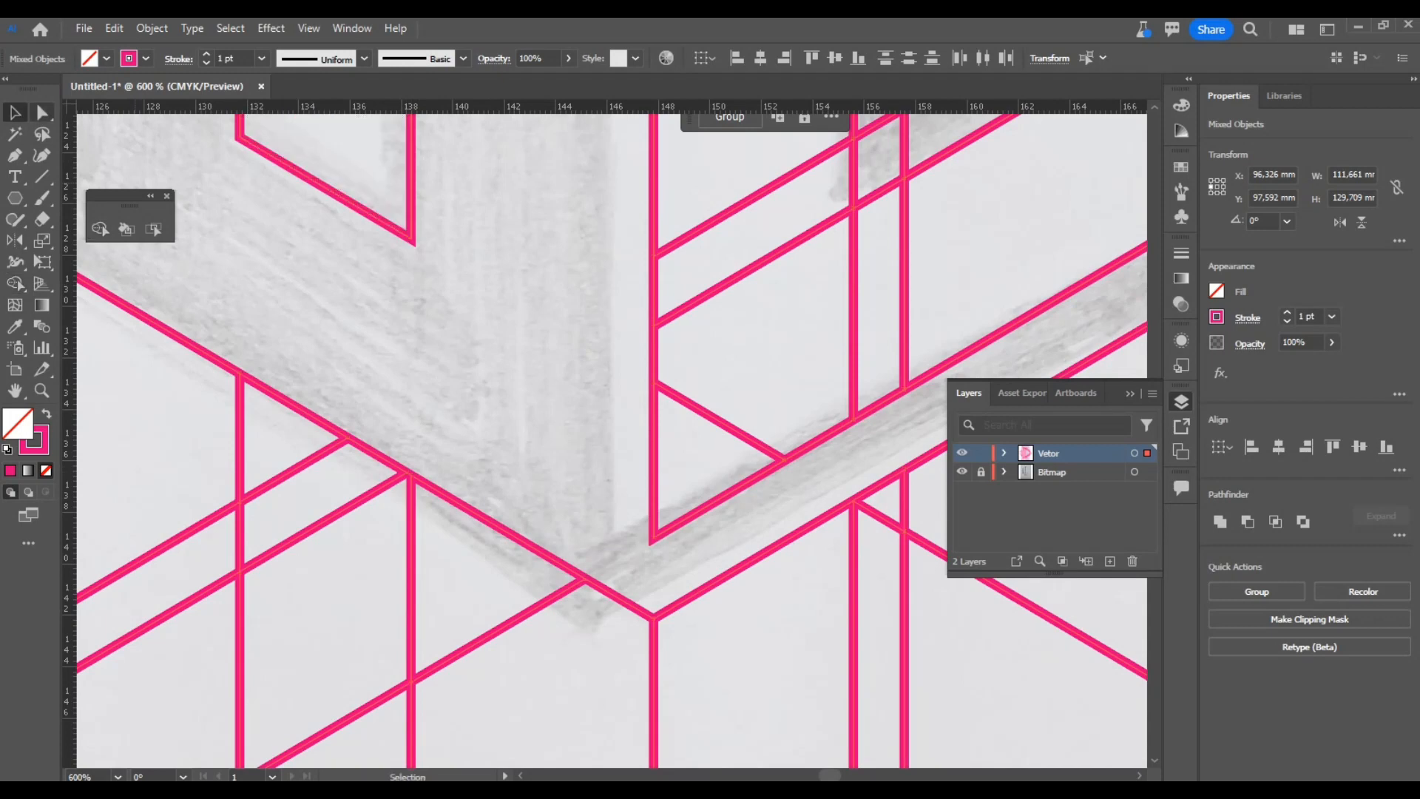
pyautogui.hotkey('ctrl', '0')
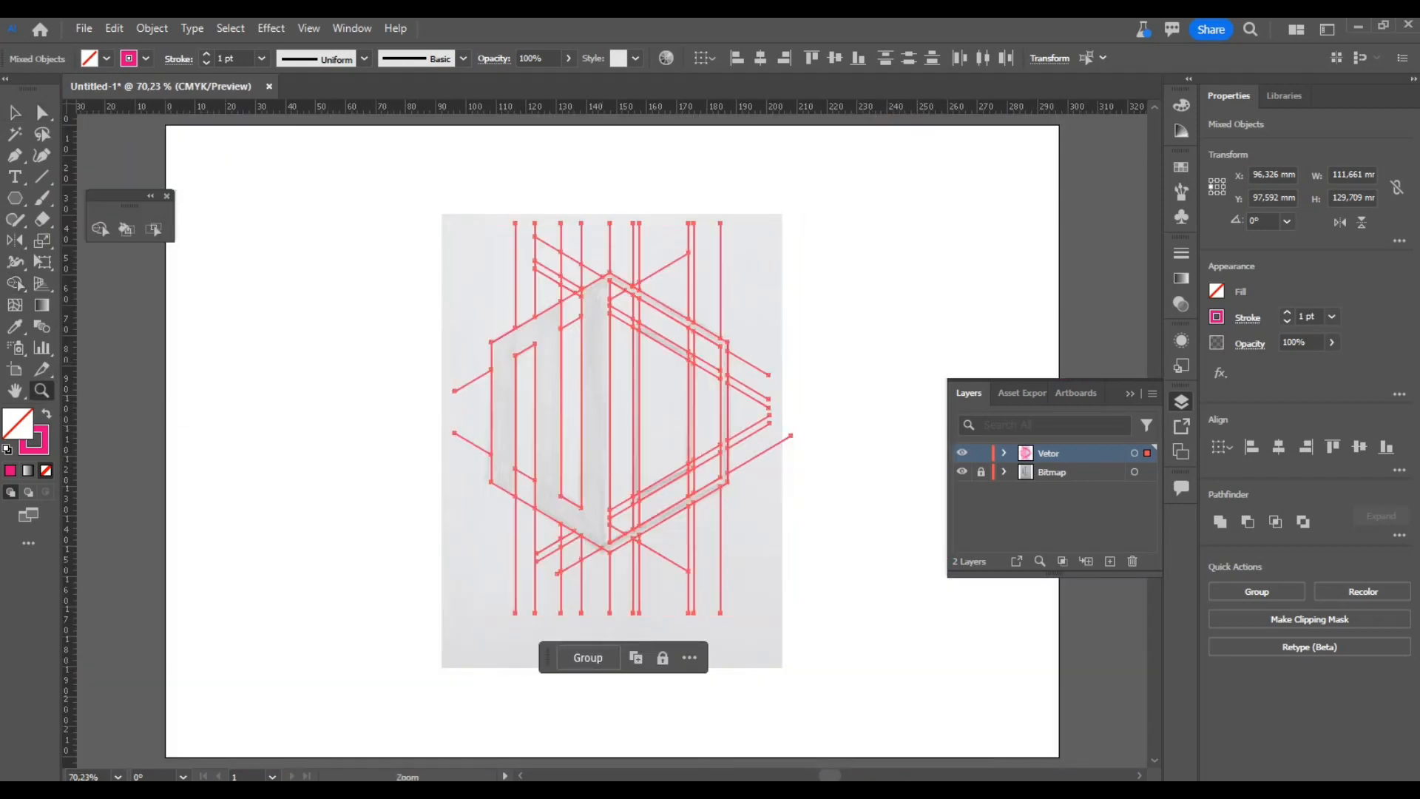
# Merge the D's top diagonal, right, left and bottom strips into one closed inner frame.
pyautogui.press('z')
pyautogui.click(730, 330)
pyautogui.click(731, 330)
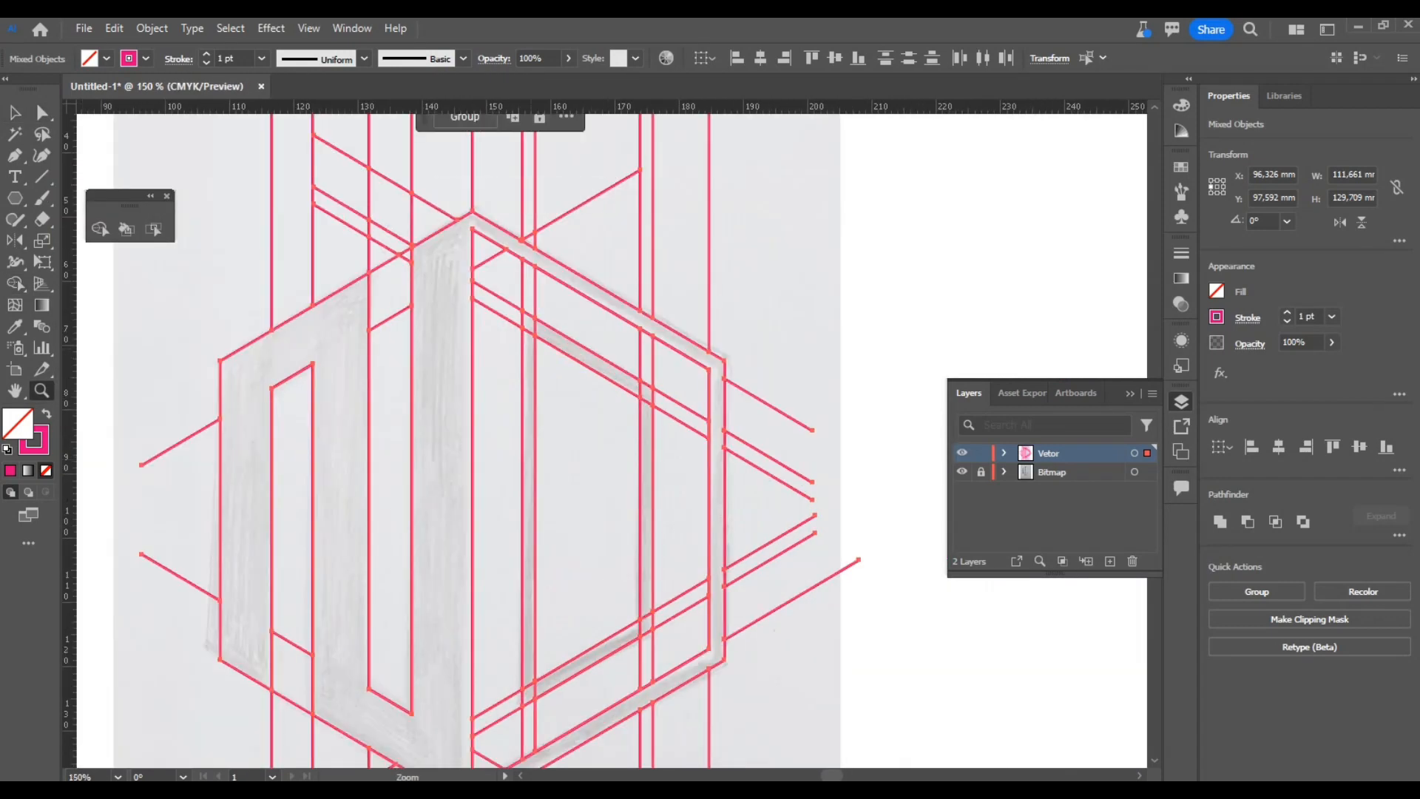
pyautogui.scroll(-2, 473, 444)
pyautogui.click(15, 283)
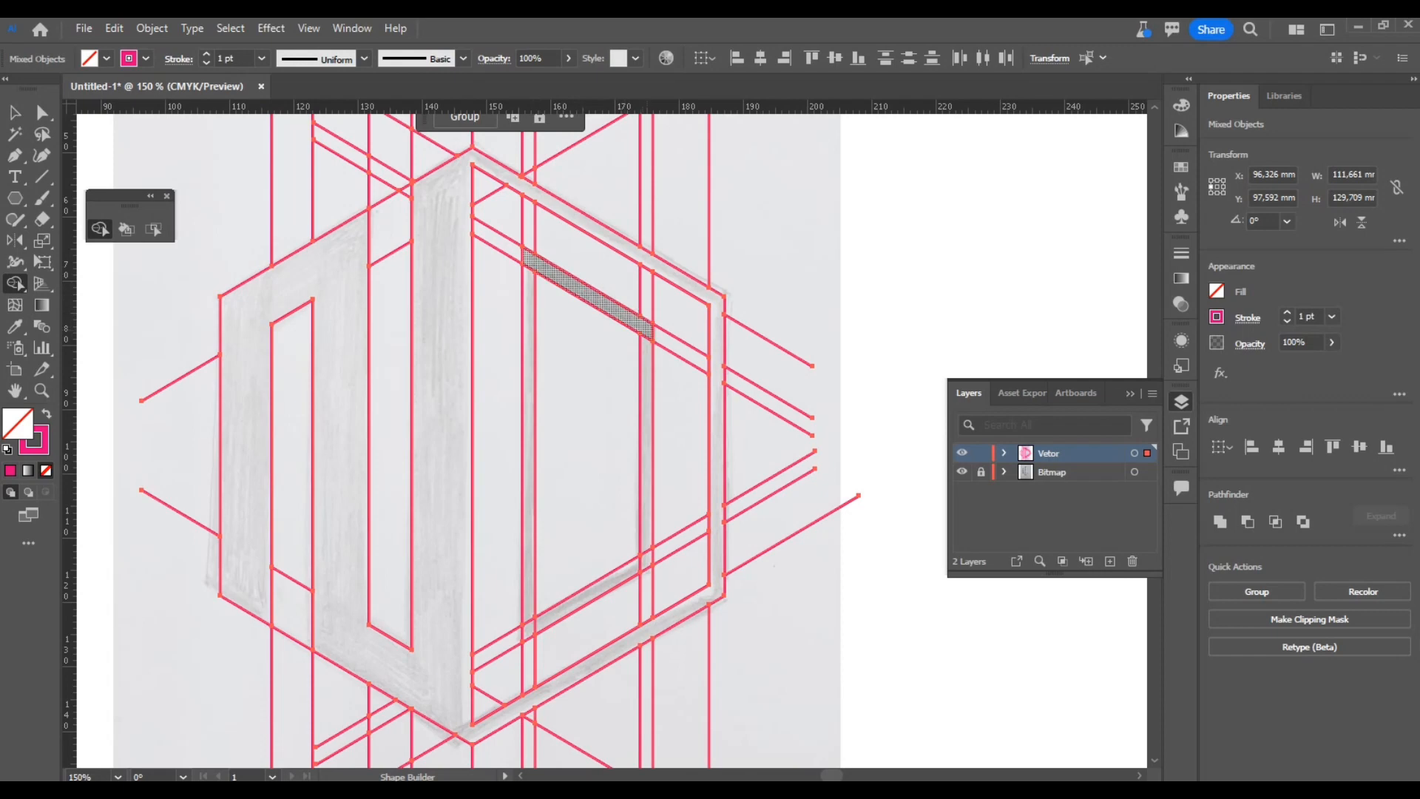
pyautogui.moveTo(646, 331); pyautogui.dragTo(646, 437)
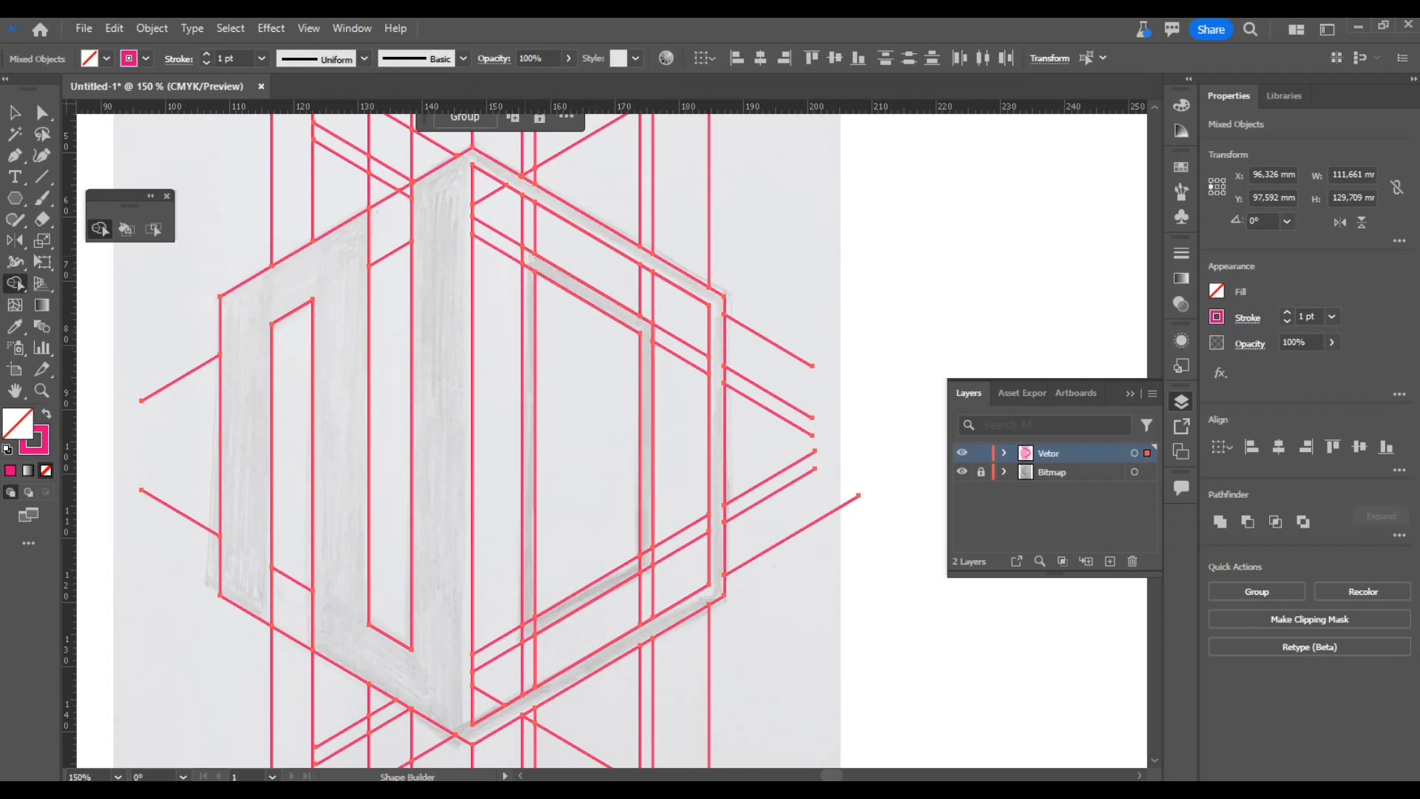
pyautogui.moveTo(529, 261); pyautogui.dragTo(528, 314)
pyautogui.moveTo(529, 608)
pyautogui.mouseDown()
pyautogui.moveTo(529, 627)
pyautogui.moveTo(543, 623)
pyautogui.moveTo(529, 627)
pyautogui.mouseUp()
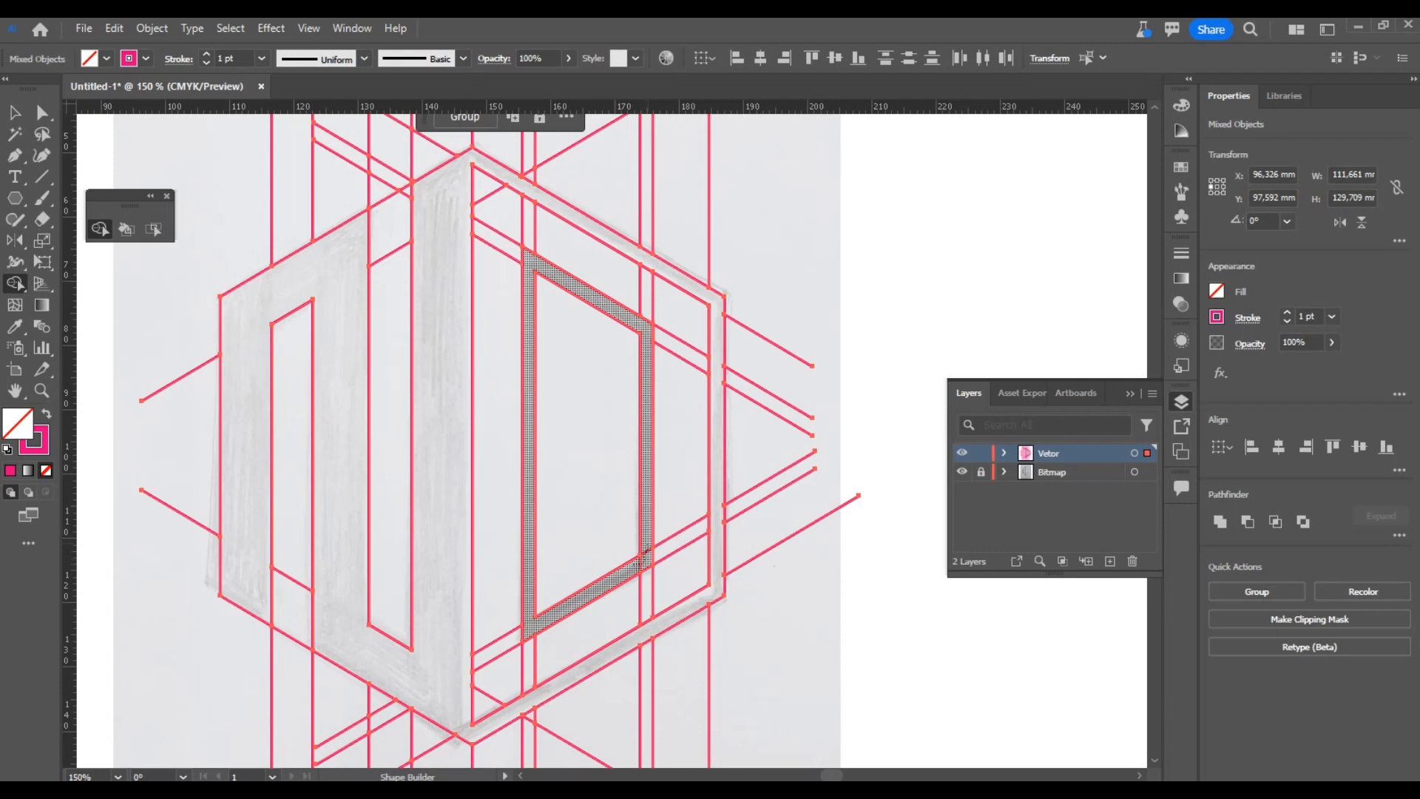
pyautogui.click(642, 556)
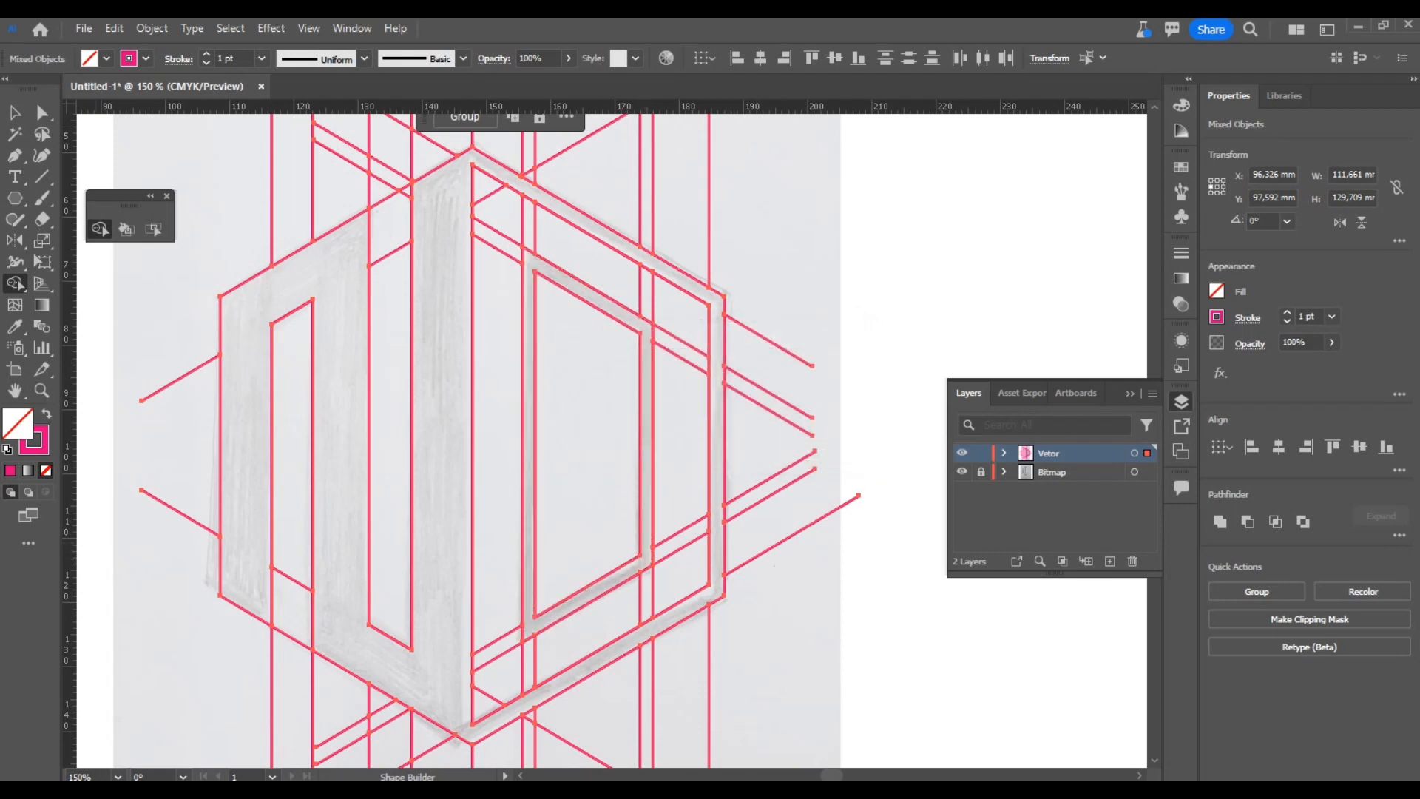
pyautogui.press('v')
pyautogui.click(889, 326)
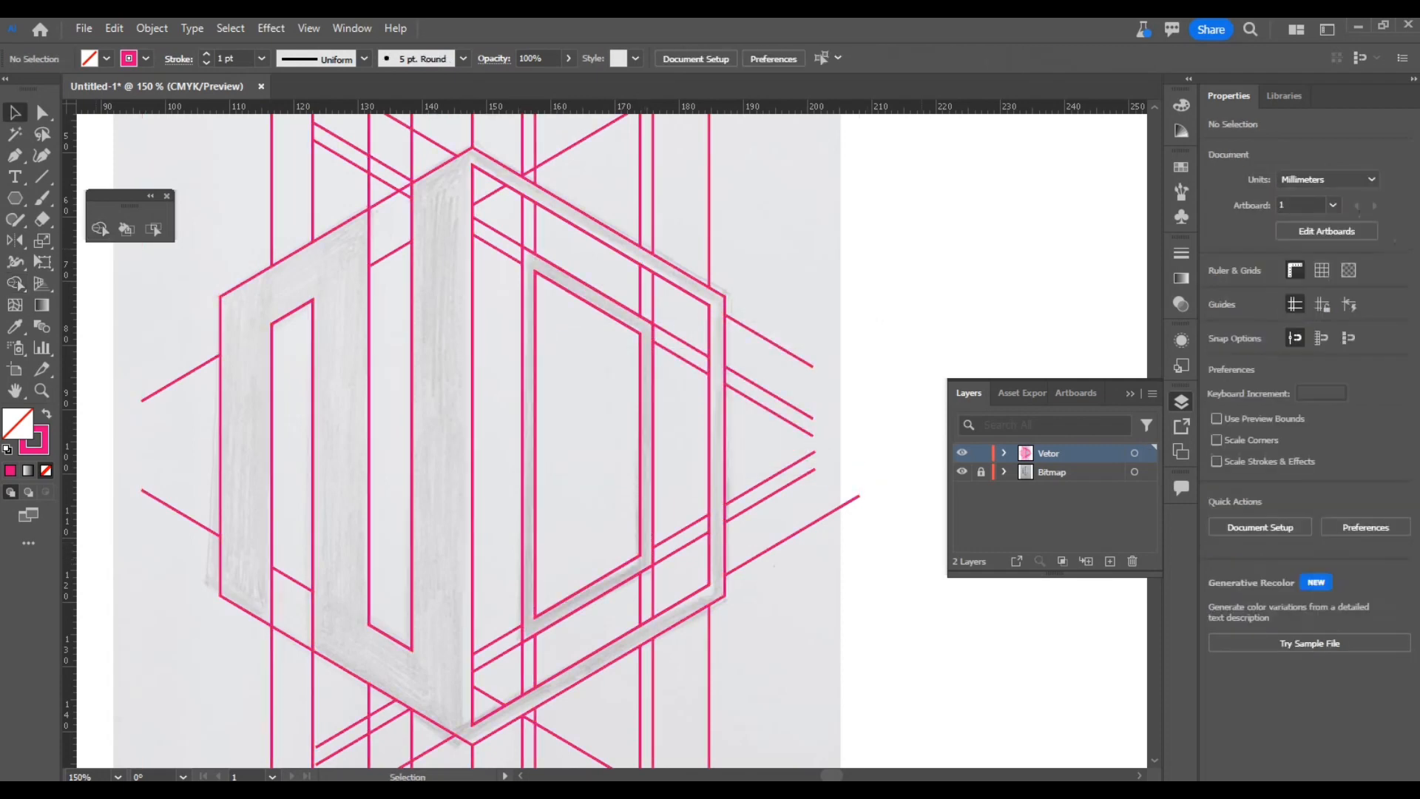
pyautogui.press('z')
pyautogui.keyDown('alt'); pyautogui.click(608, 479); pyautogui.keyUp('alt')
pyautogui.keyDown('alt'); pyautogui.click(603, 479); pyautogui.keyUp('alt')
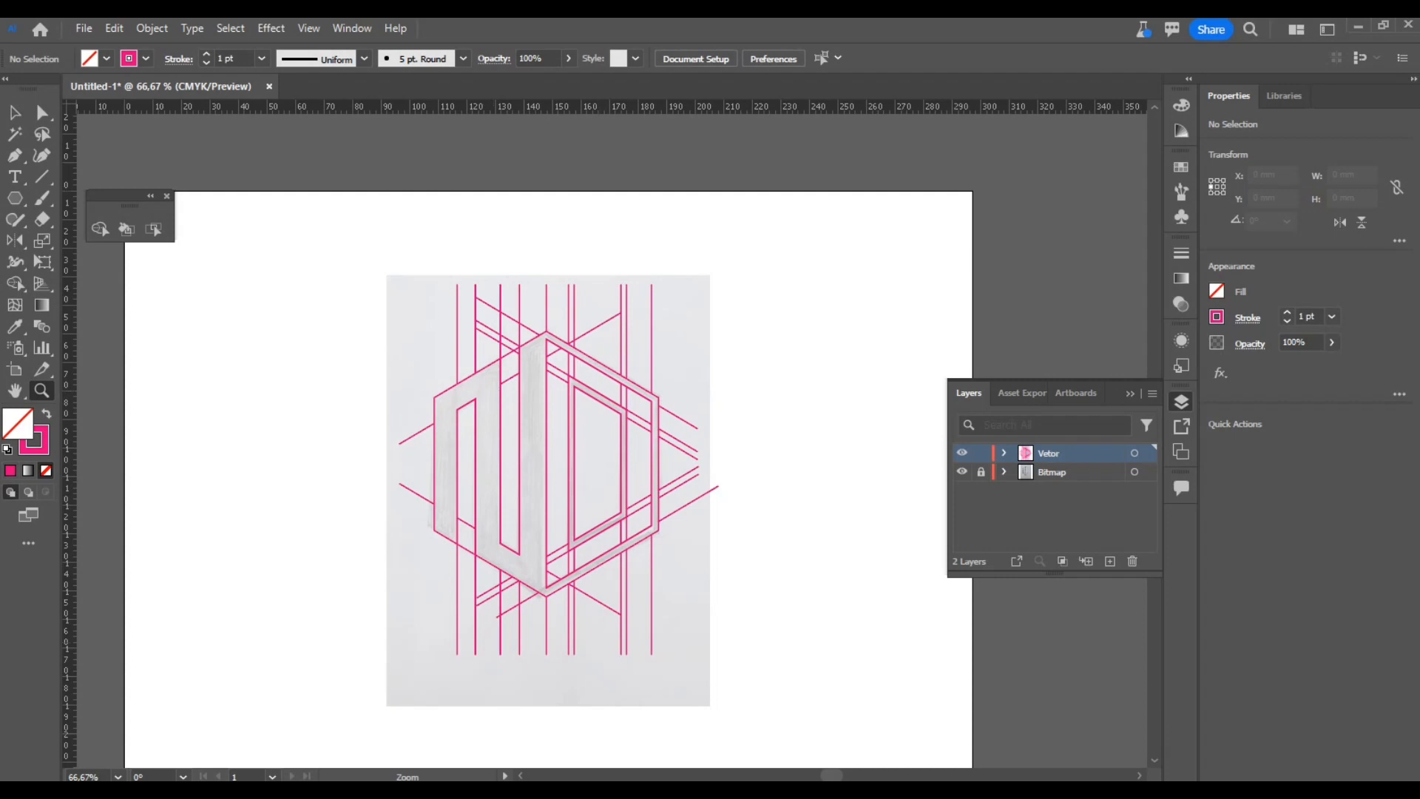
pyautogui.click(962, 471)
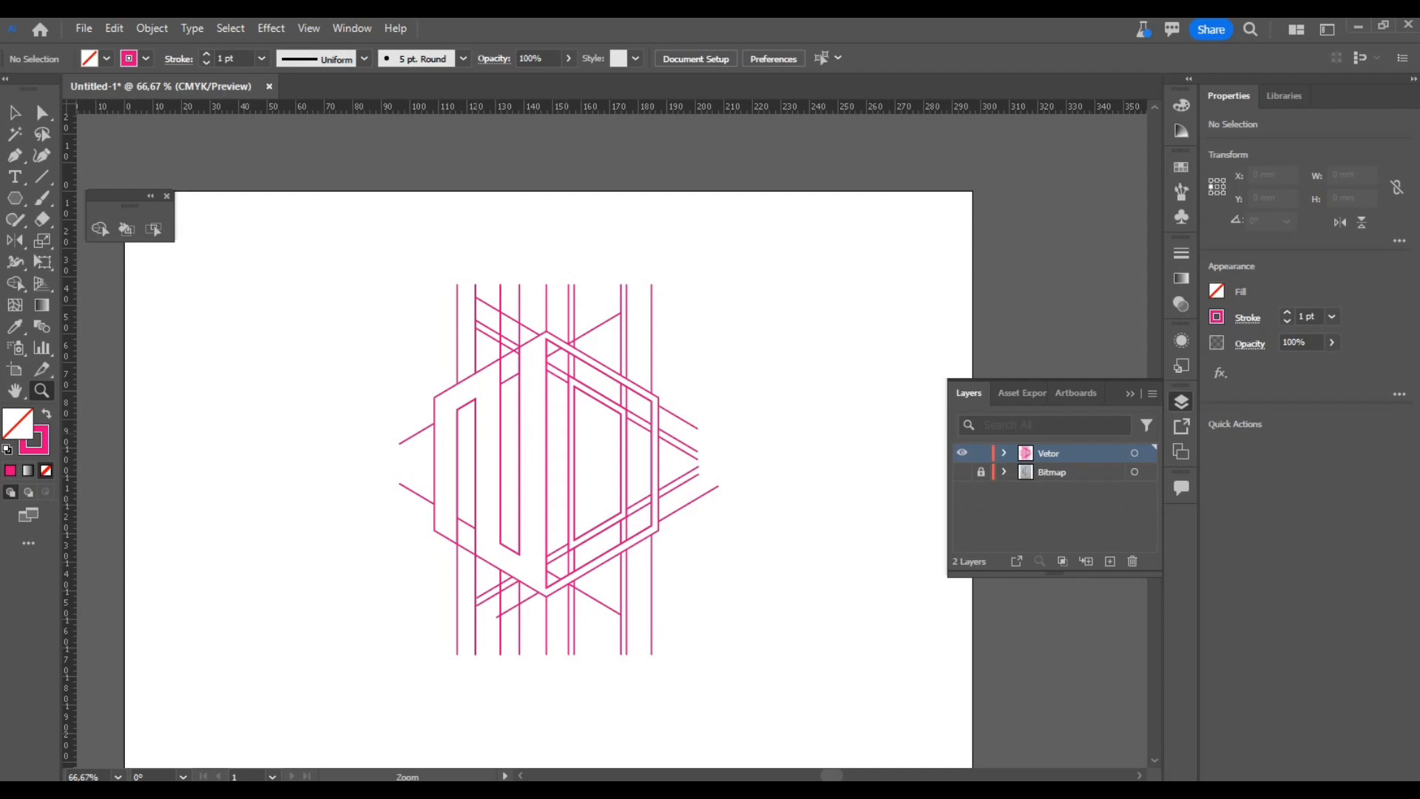
pyautogui.press('v')
pyautogui.click(636, 542)
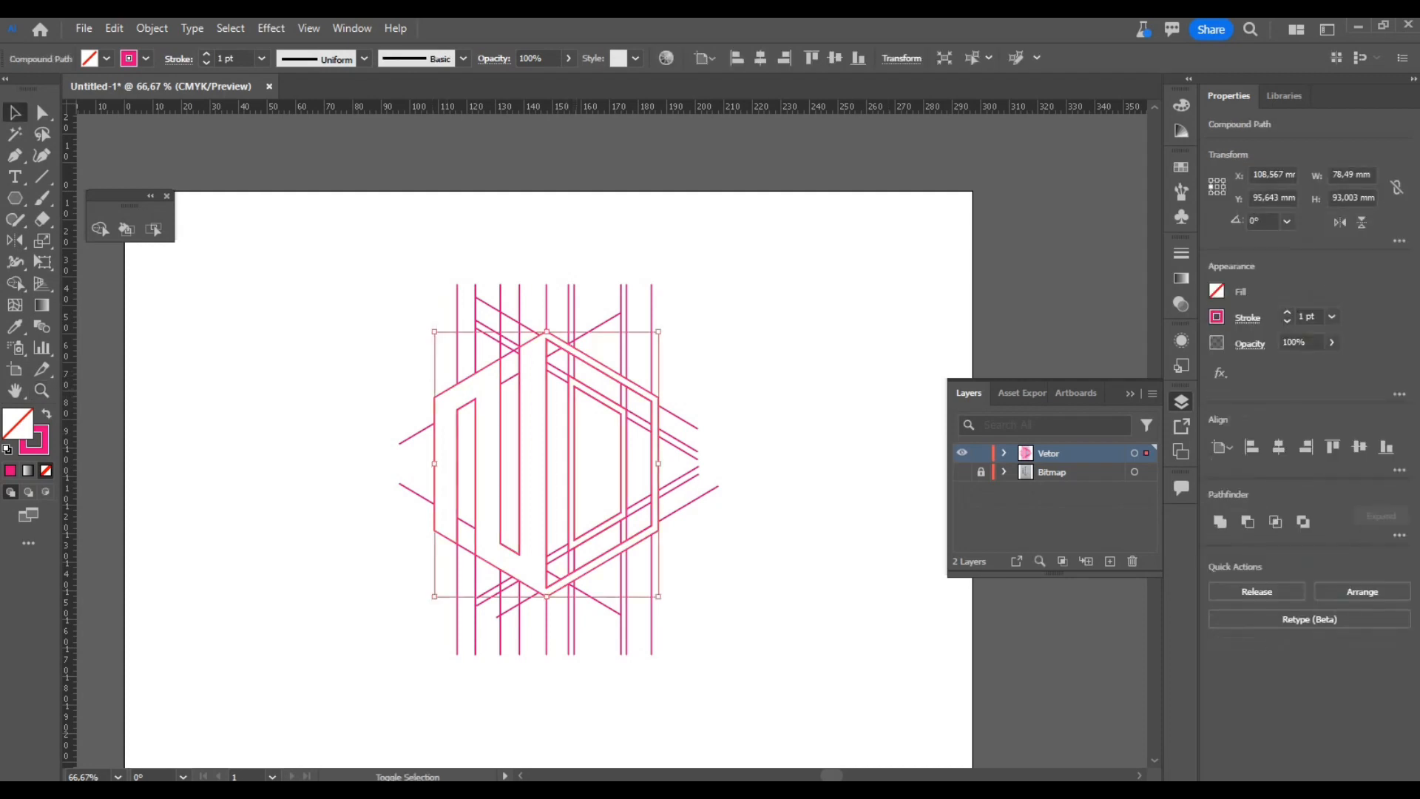
pyautogui.moveTo(636, 542); pyautogui.dragTo(311, 542)
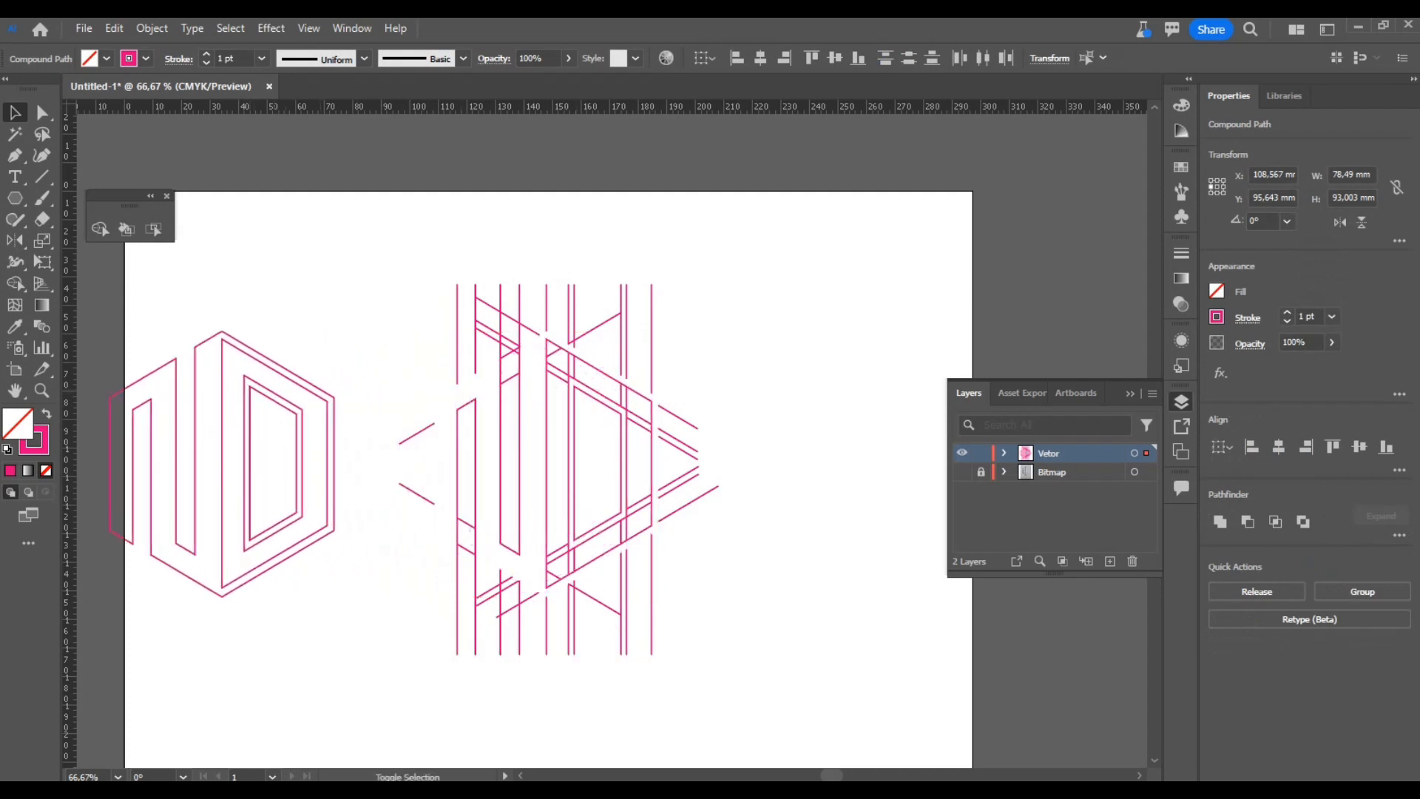
pyautogui.moveTo(829, 656); pyautogui.dragTo(158, 619)
pyautogui.press('Delete')
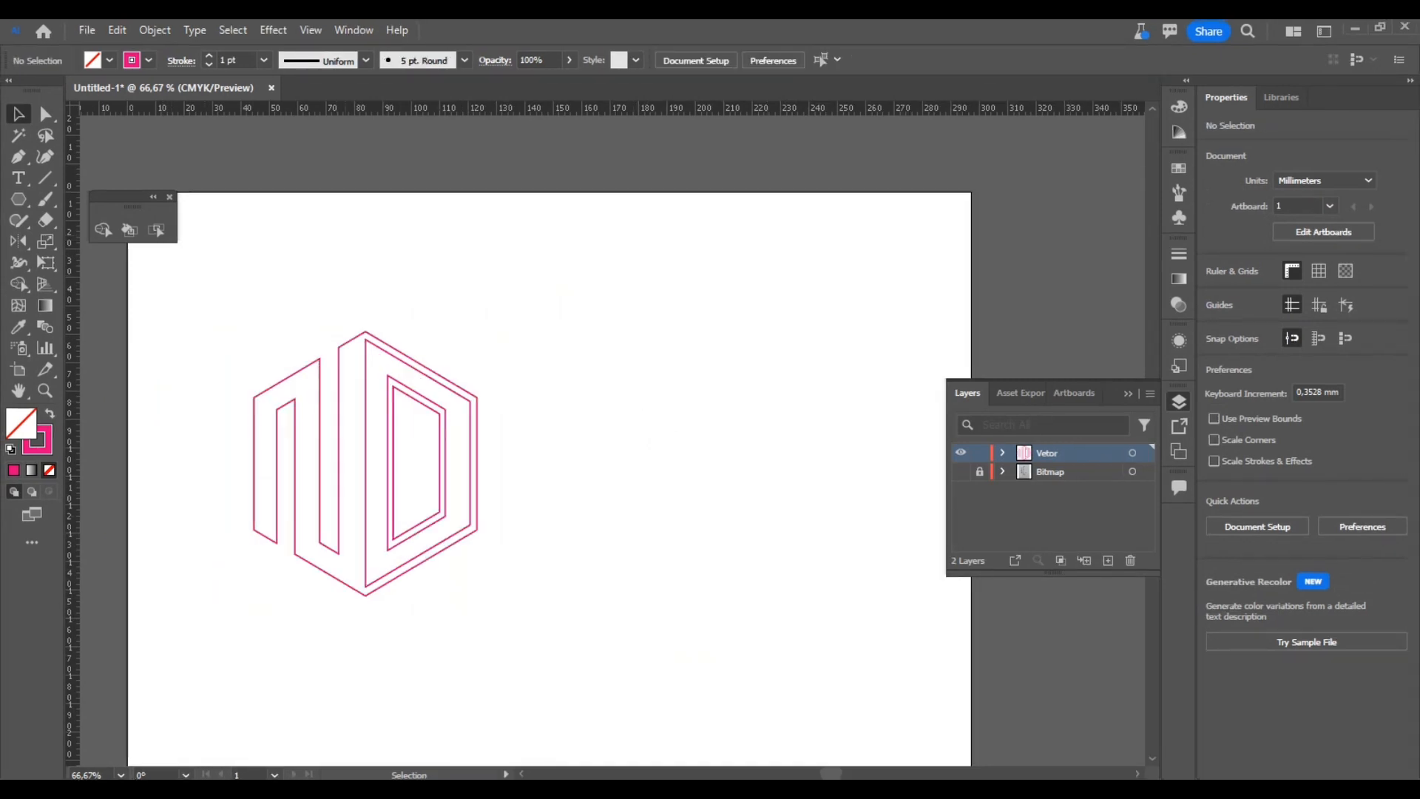
pyautogui.click(961, 471)
pyautogui.click(960, 471)
pyautogui.press('z')
pyautogui.click(534, 379)
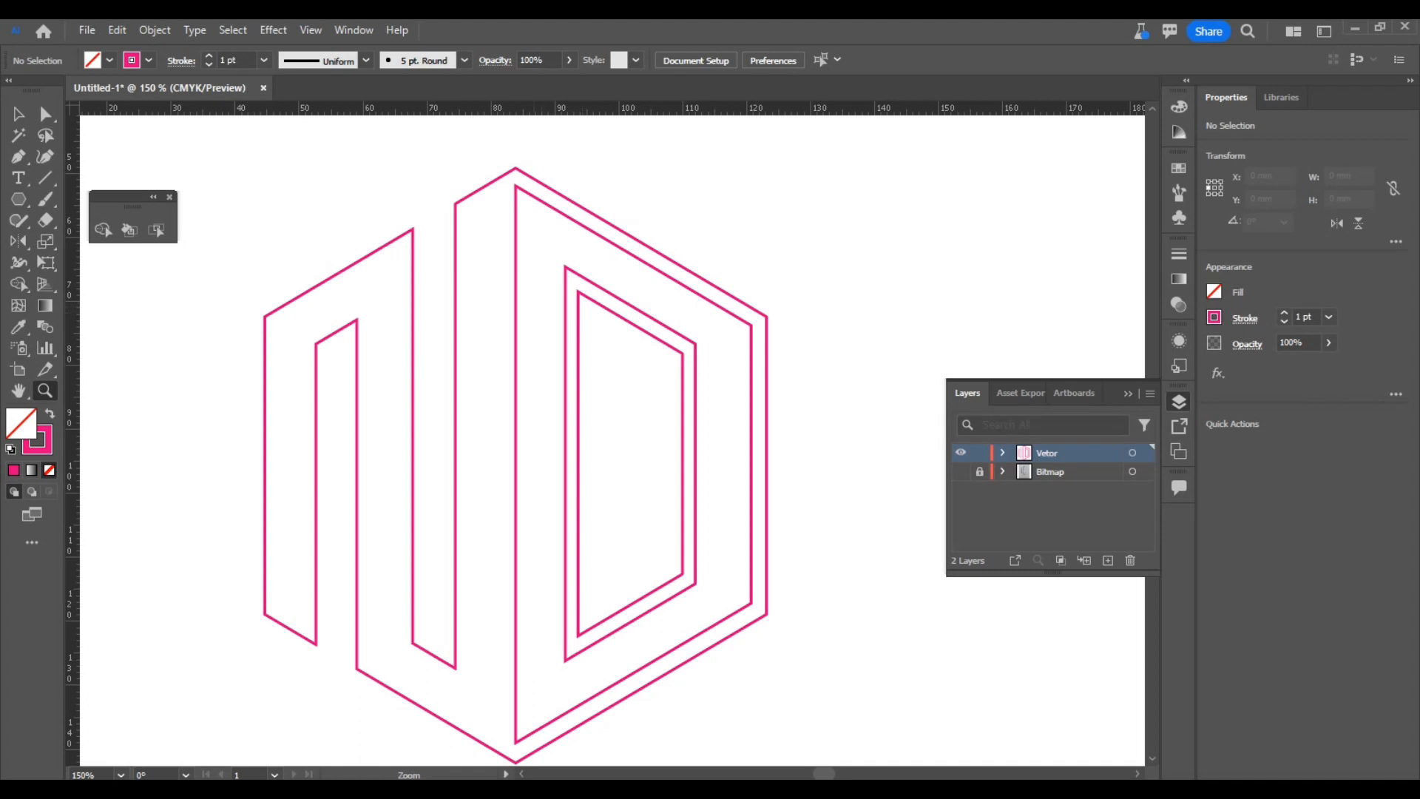
pyautogui.press('v')
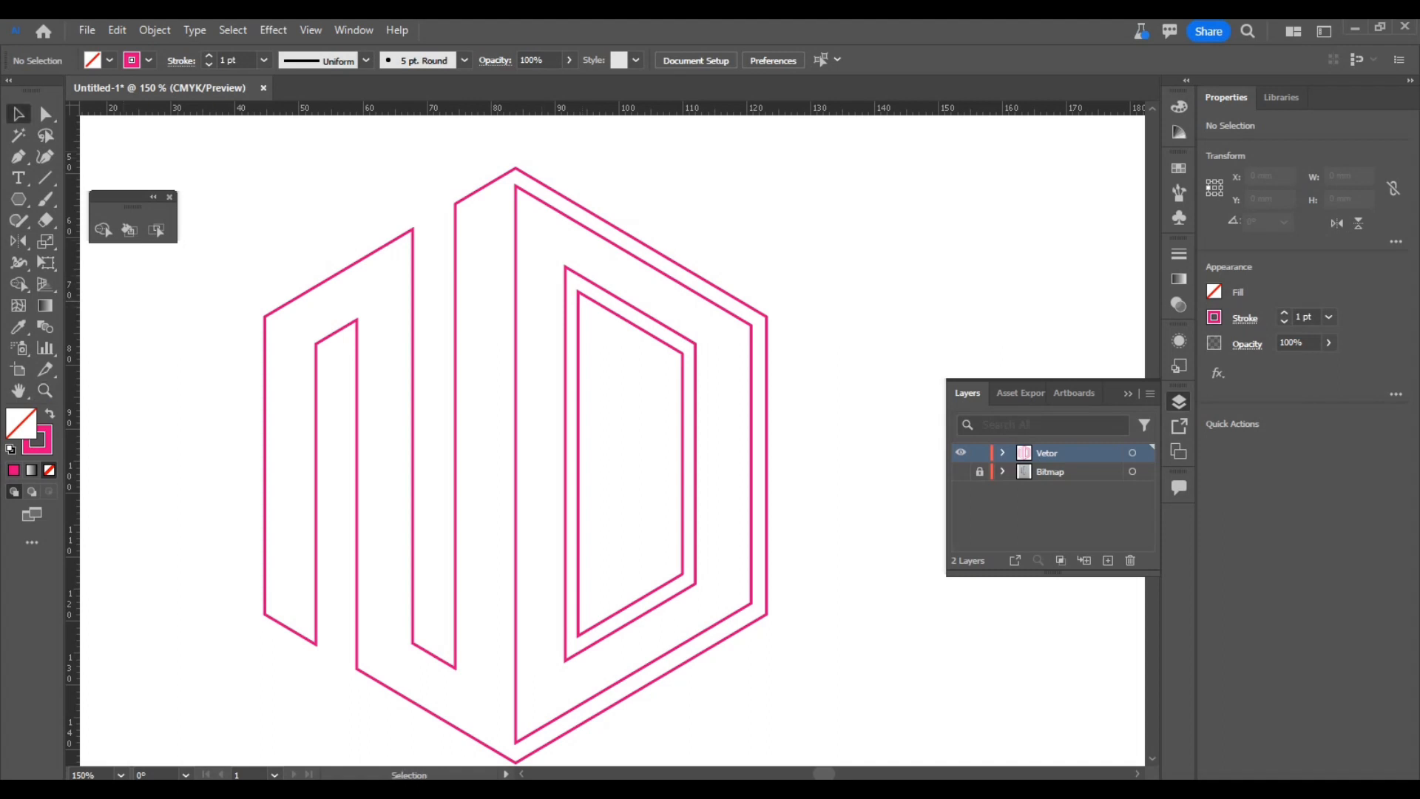
pyautogui.hotkey('alt', 'Tab')
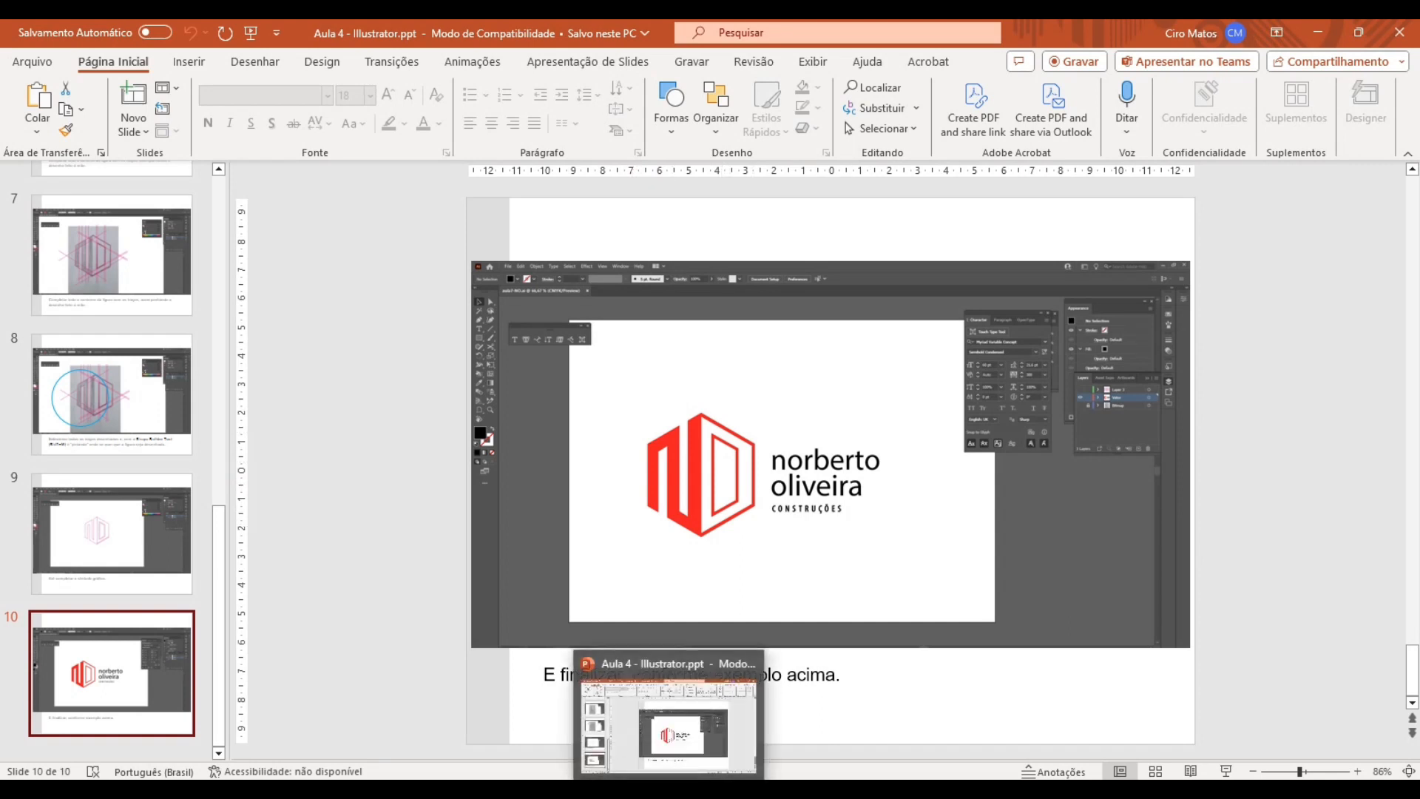
pyautogui.click(667, 790)
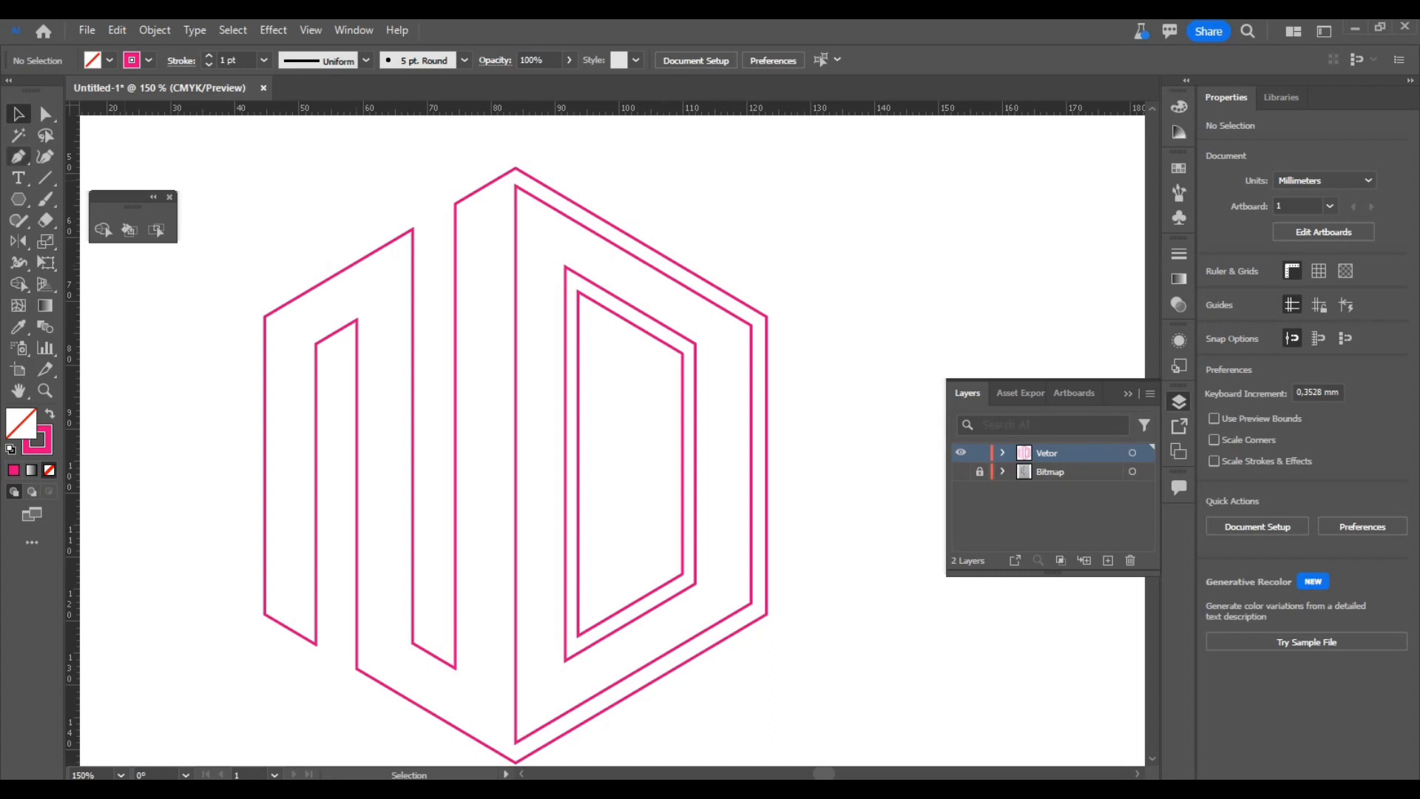
# Give the N/D hexagon compound path a red fill and no stroke.
pyautogui.moveTo(368, 162); pyautogui.dragTo(477, 301)
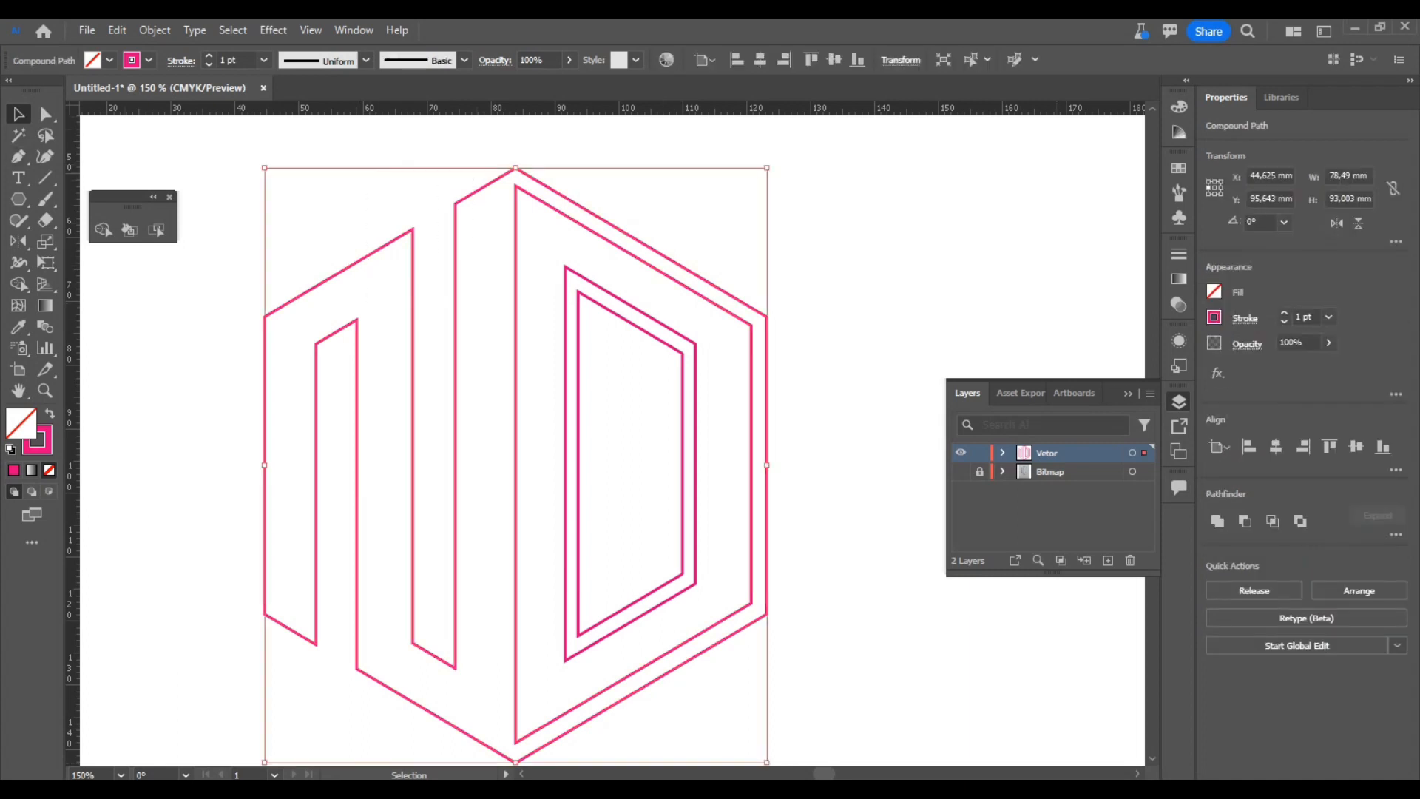
pyautogui.click(1179, 107)
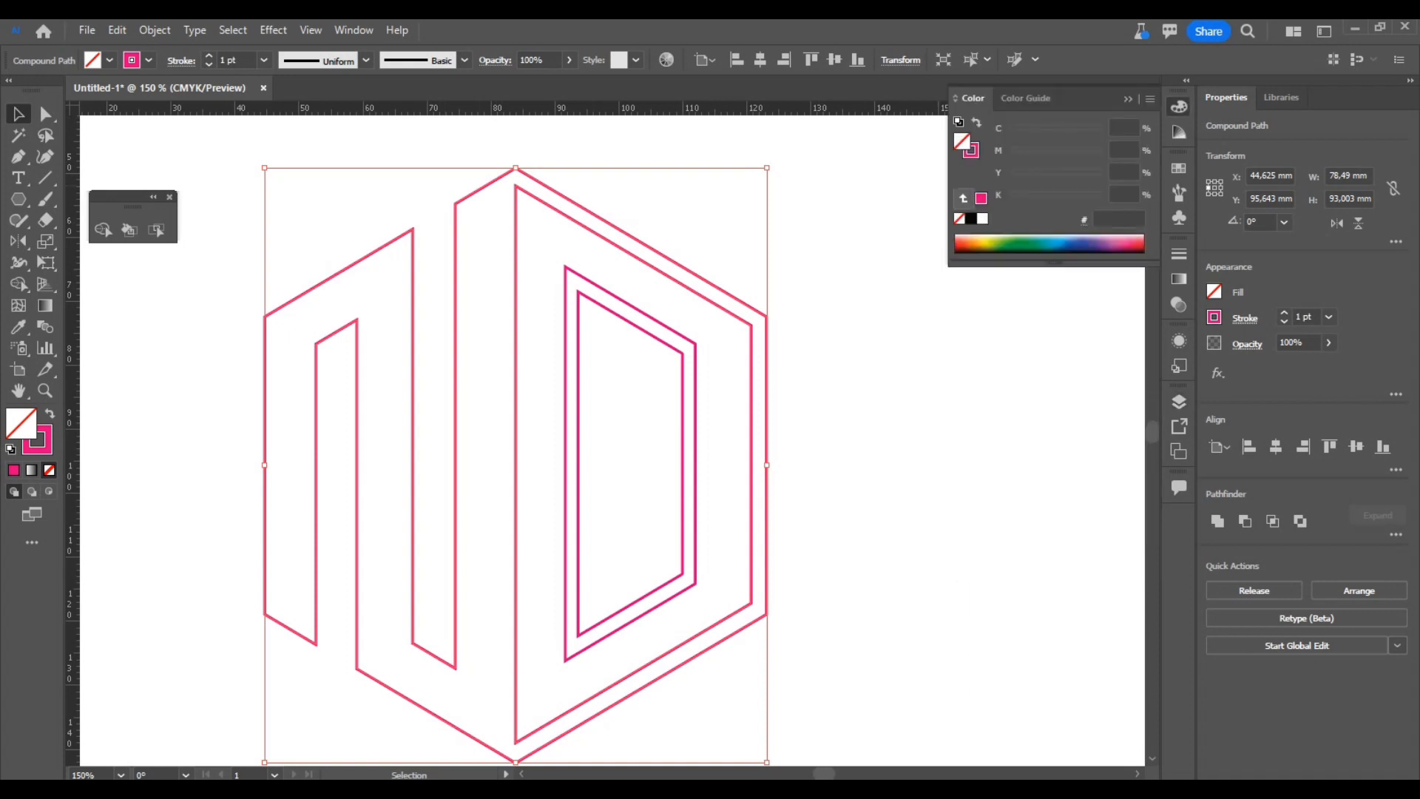
pyautogui.click(980, 198)
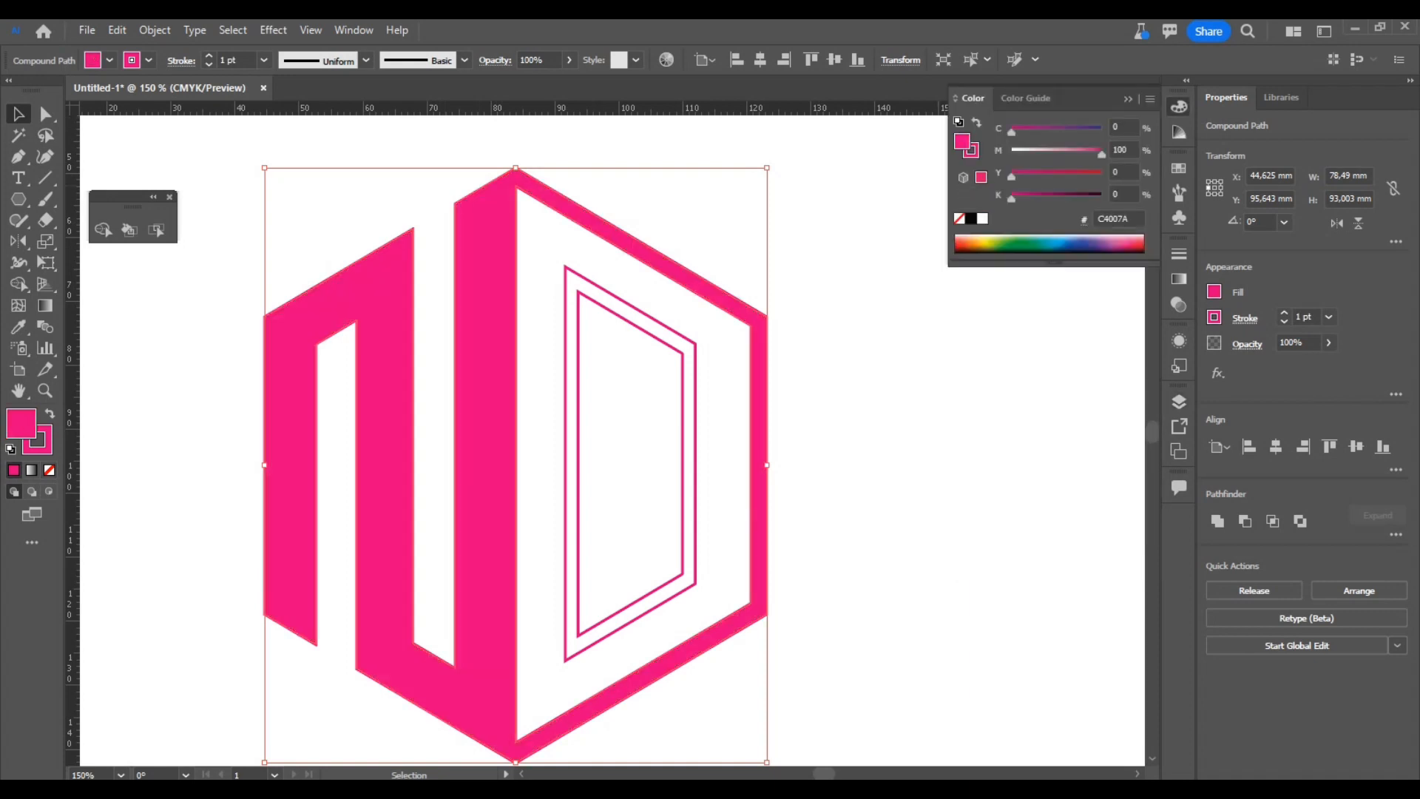
pyautogui.click(1101, 173)
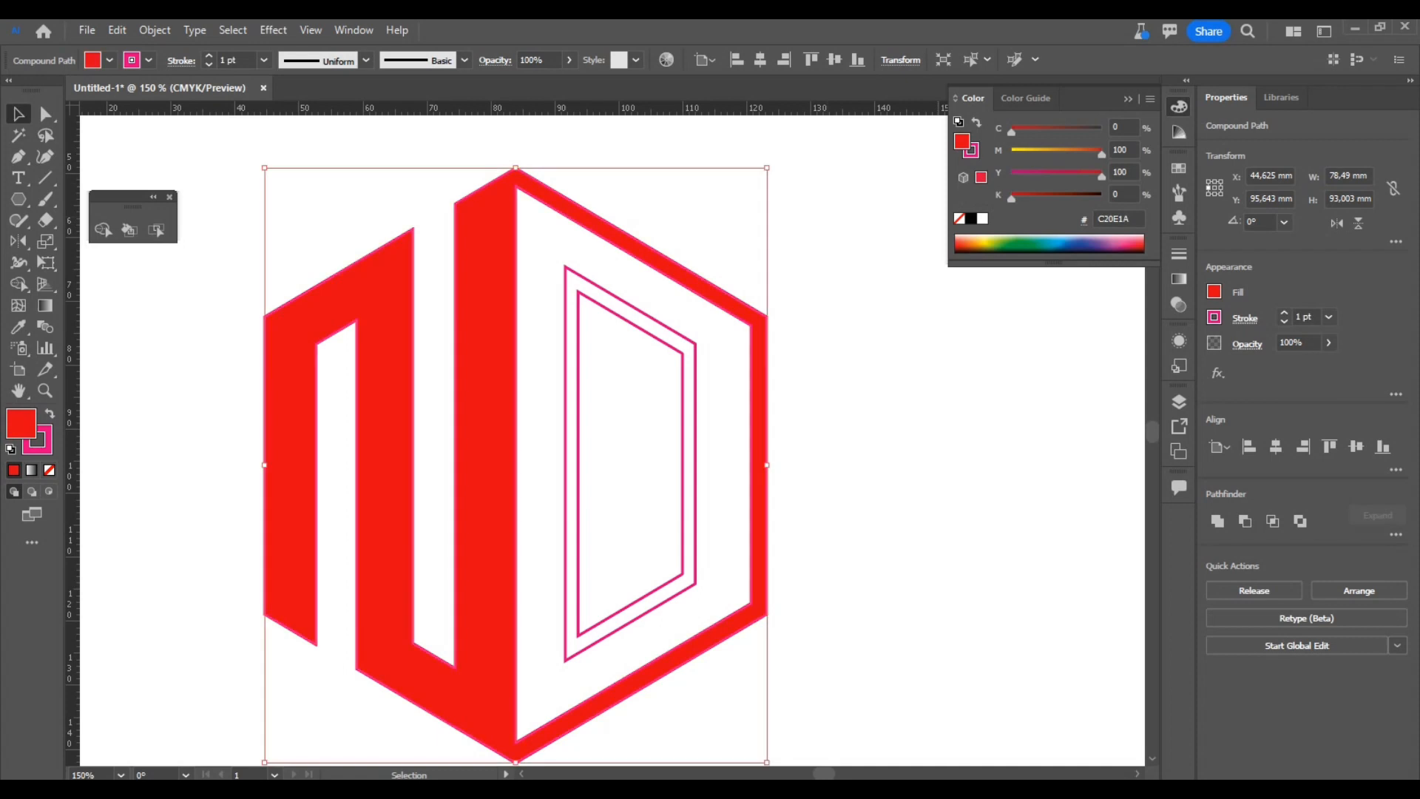
pyautogui.hotkey('ctrl', 'shift', 'a')
pyautogui.hotkey('ctrl', 'a')
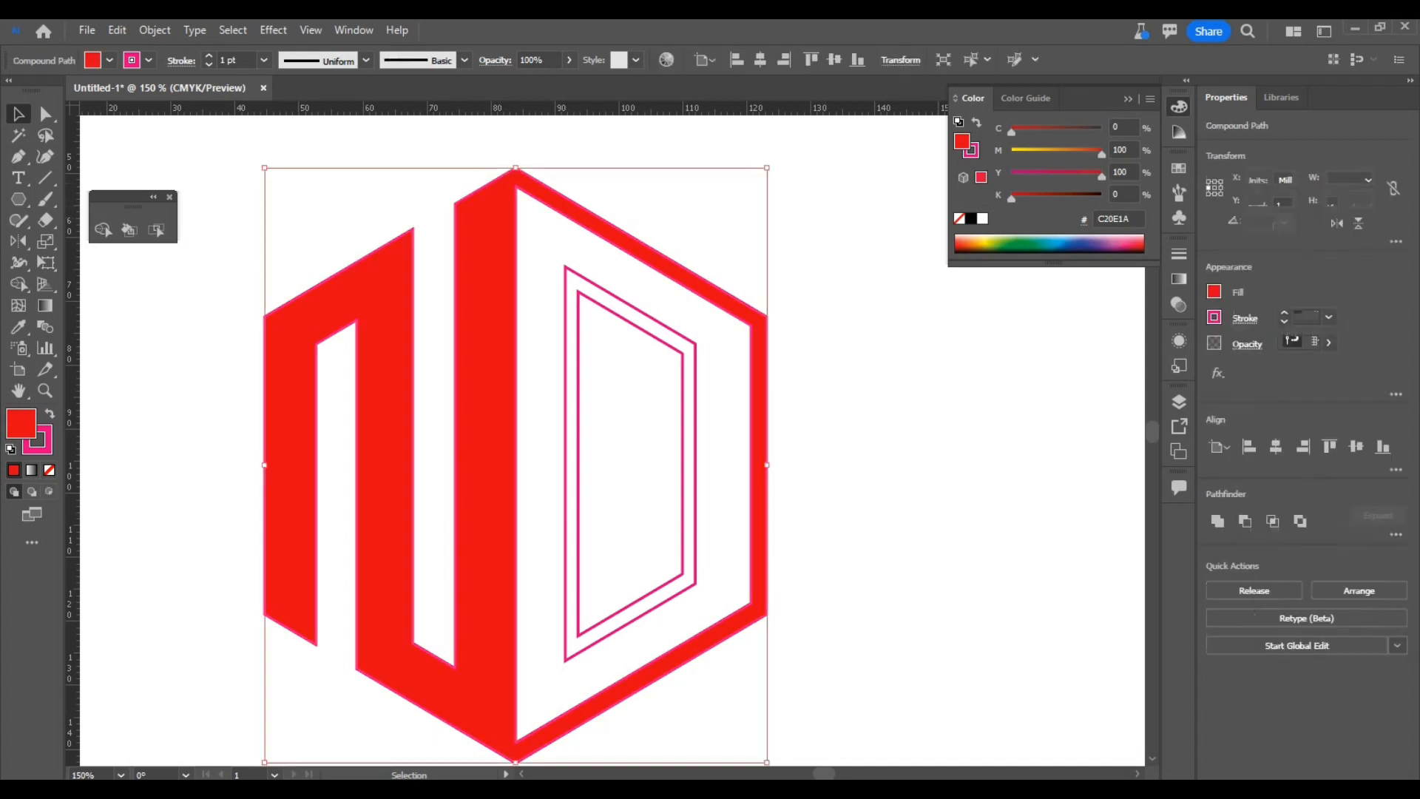
pyautogui.press('x')
pyautogui.press('/')
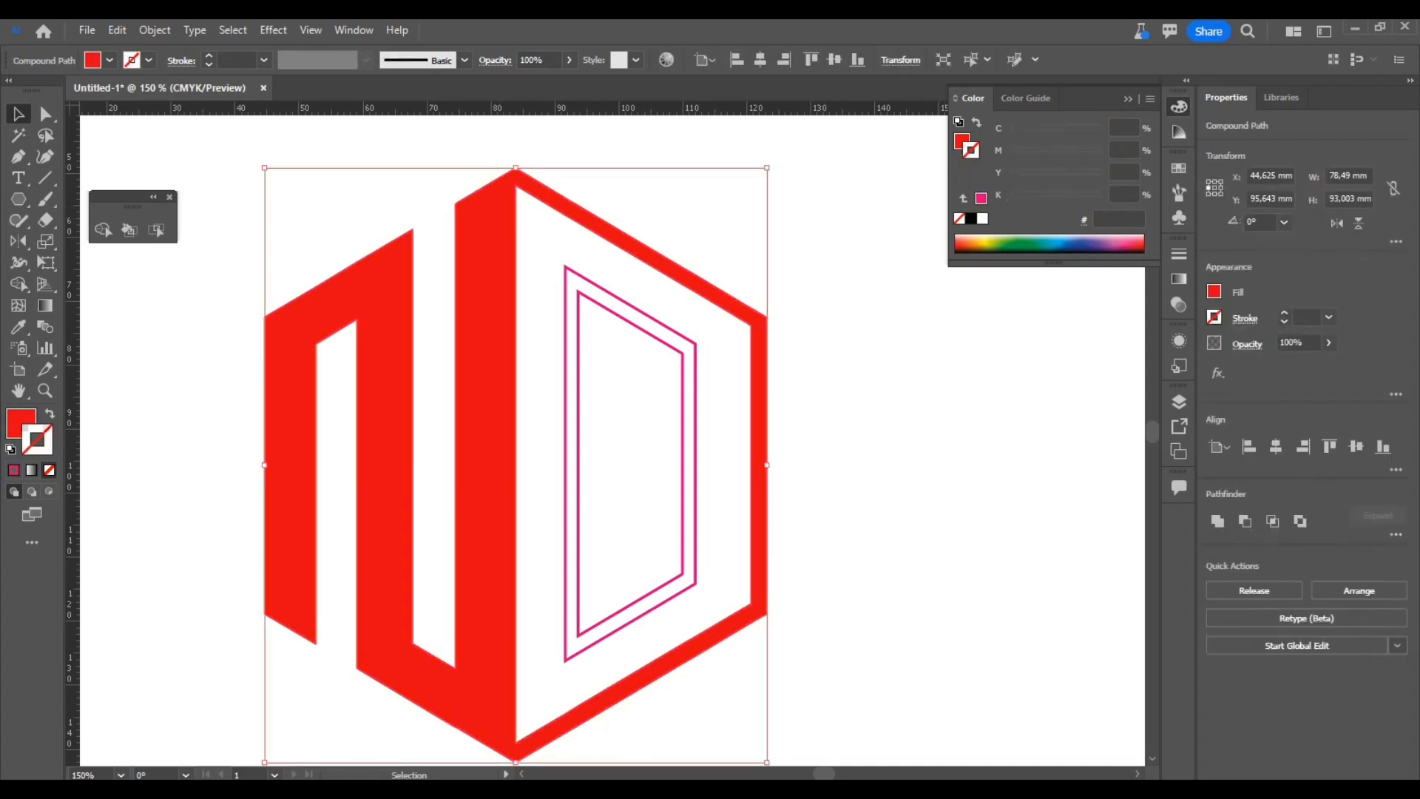
pyautogui.hotkey('ctrl', 'shift', 'a')
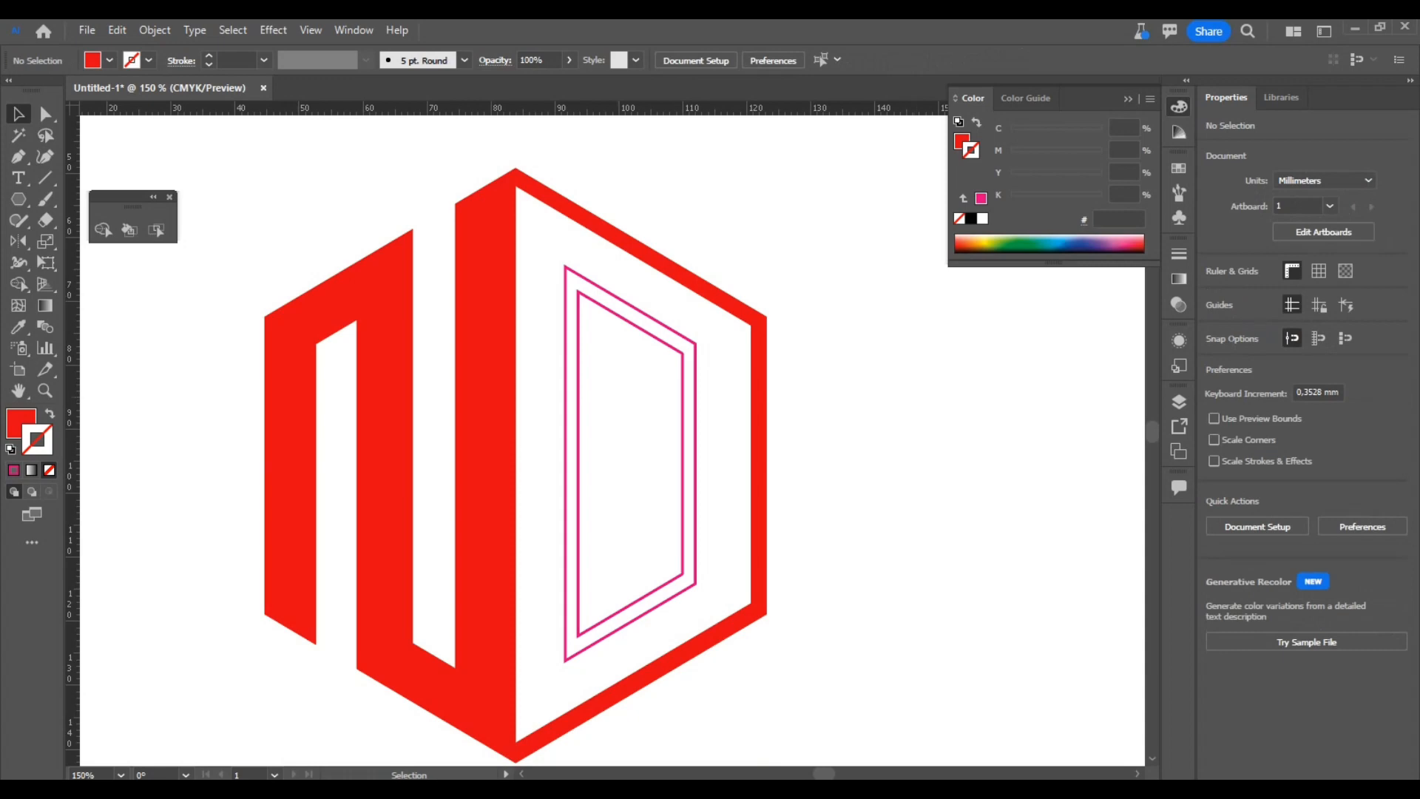
# Apply the same red fill to the inner D outline with the Eyedropper.
pyautogui.click(695, 463)
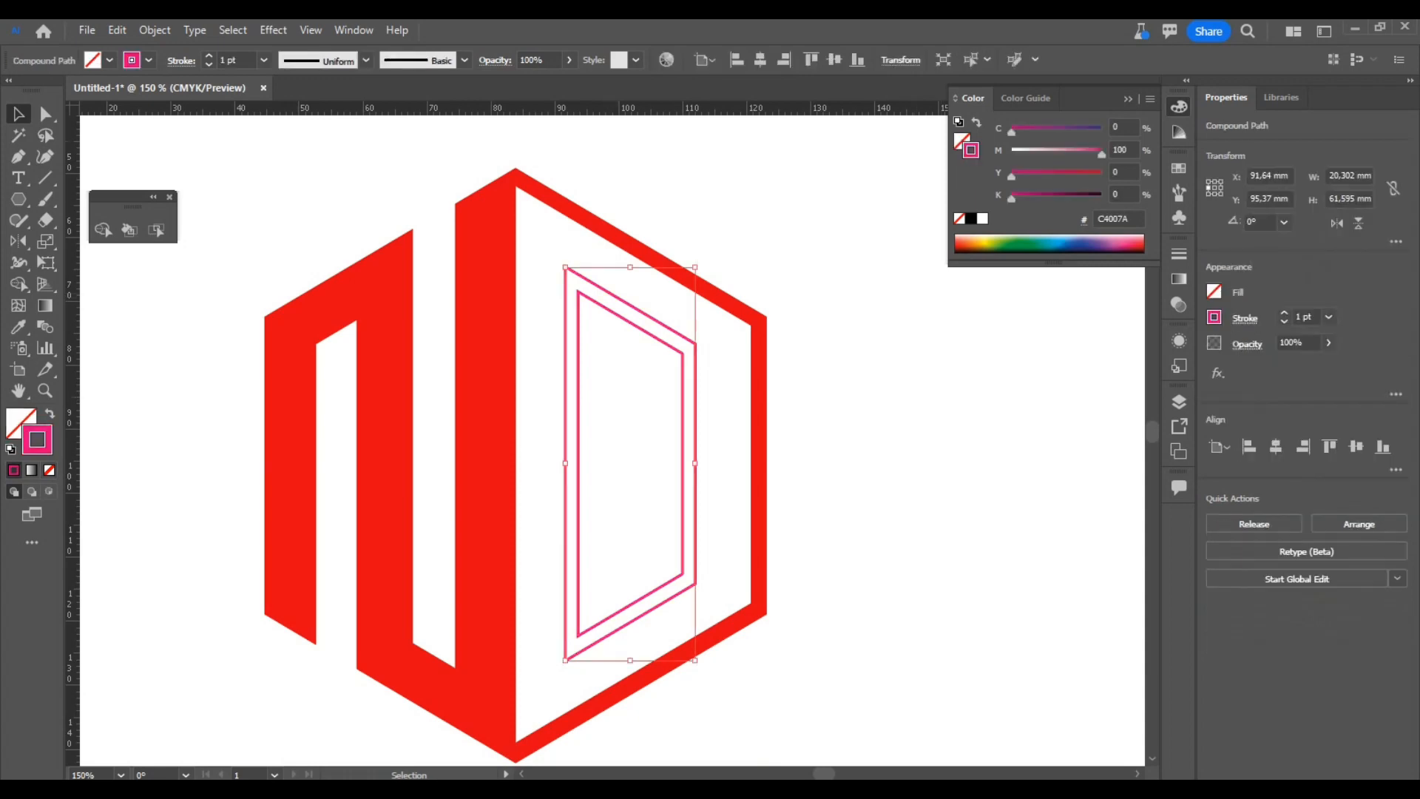
pyautogui.press('x')
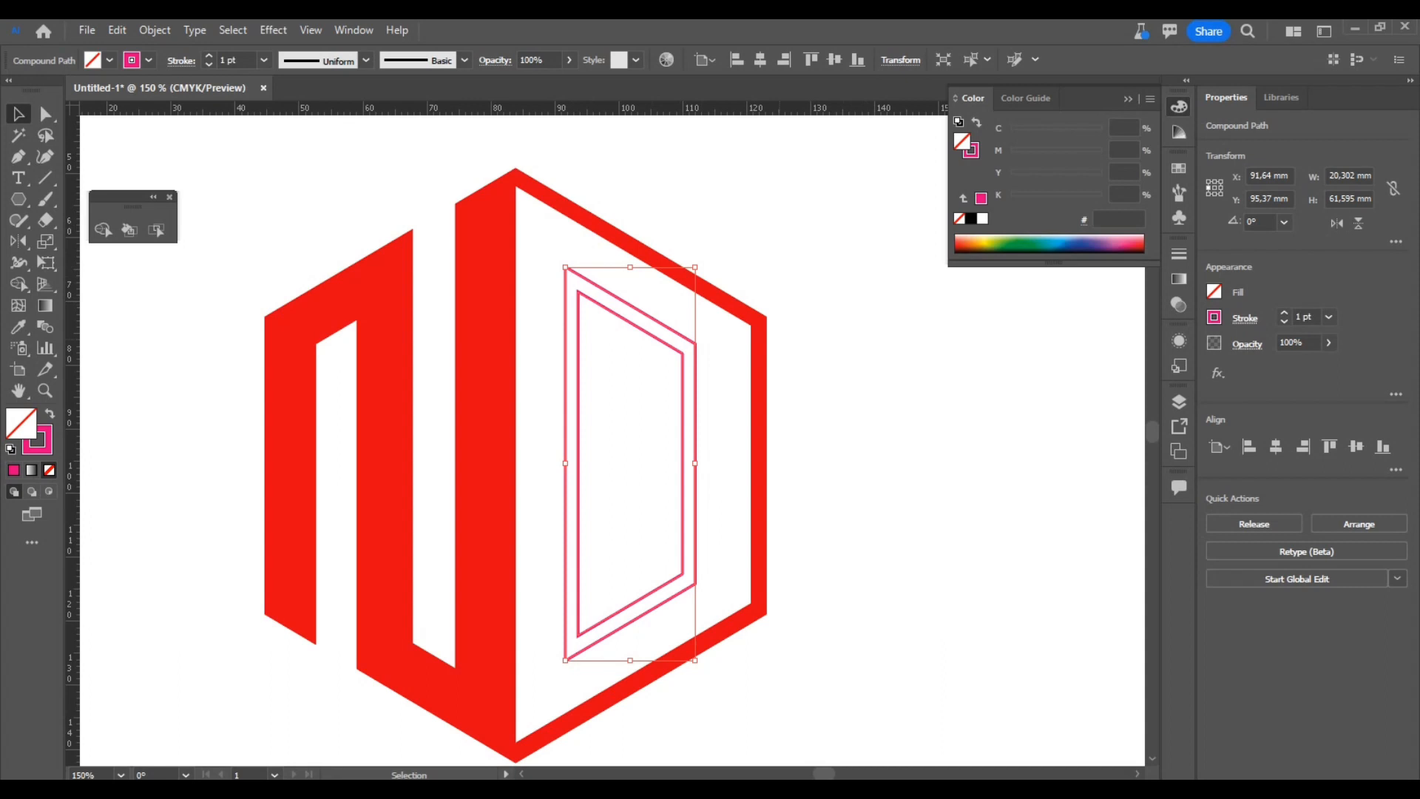
pyautogui.press('i')
pyautogui.click(485, 443)
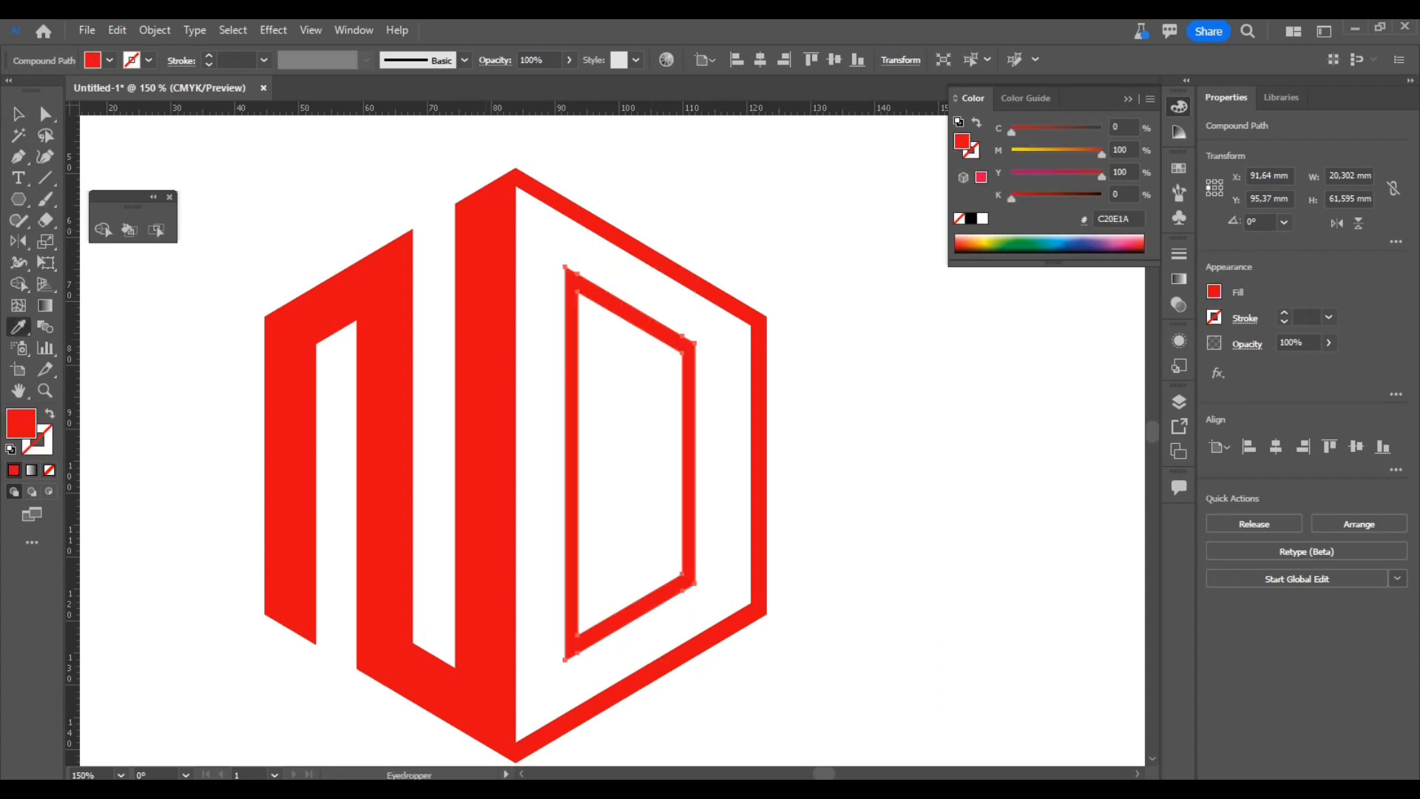
pyautogui.press('v')
pyautogui.hotkey('ctrl', 'shift', 'a')
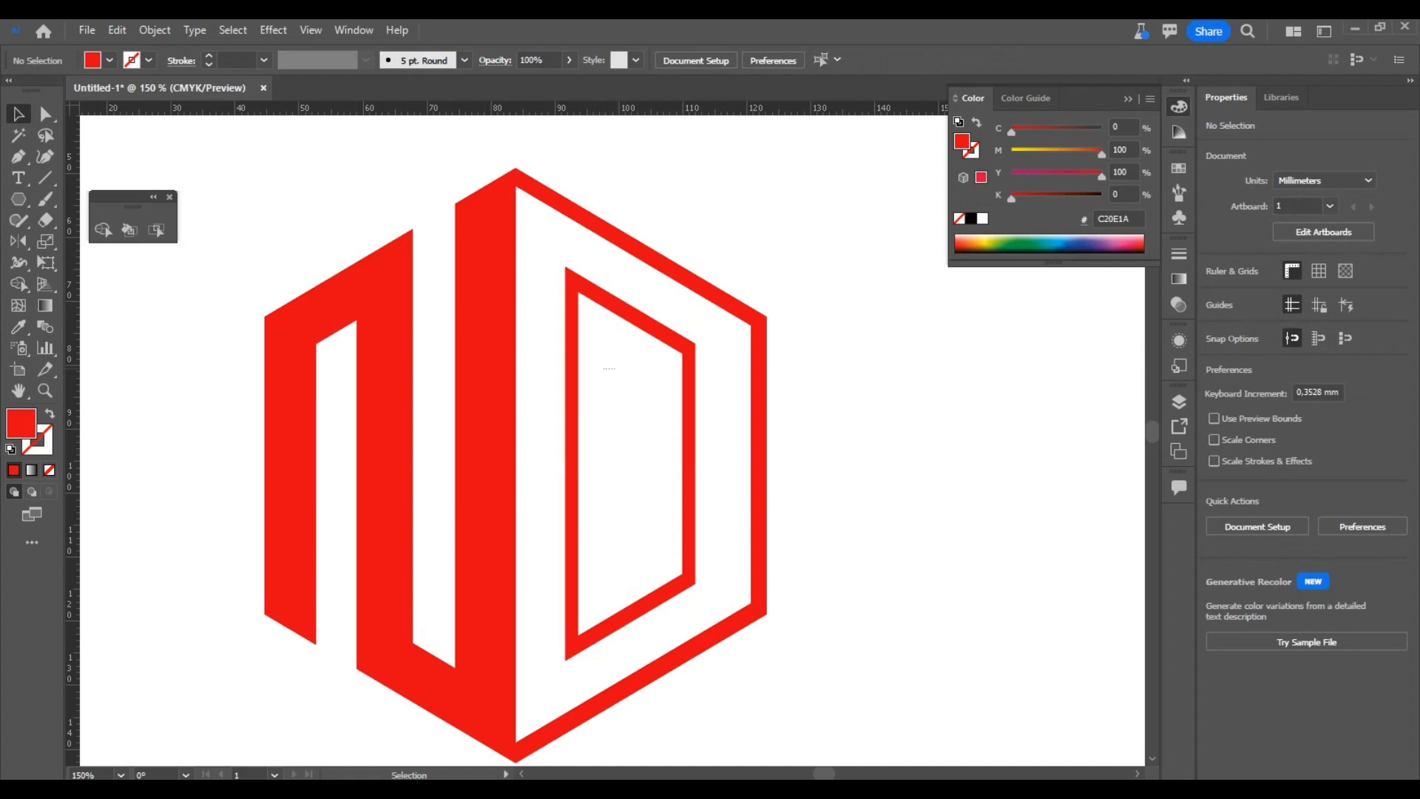
pyautogui.moveTo(571, 458); pyautogui.dragTo(640, 475)
# Undo the accidental move of the inner D outline and zoom back in on the red monogram.
pyautogui.hotkey('ctrl', 'z')
pyautogui.hotkey('ctrl', 'shift', 'a')
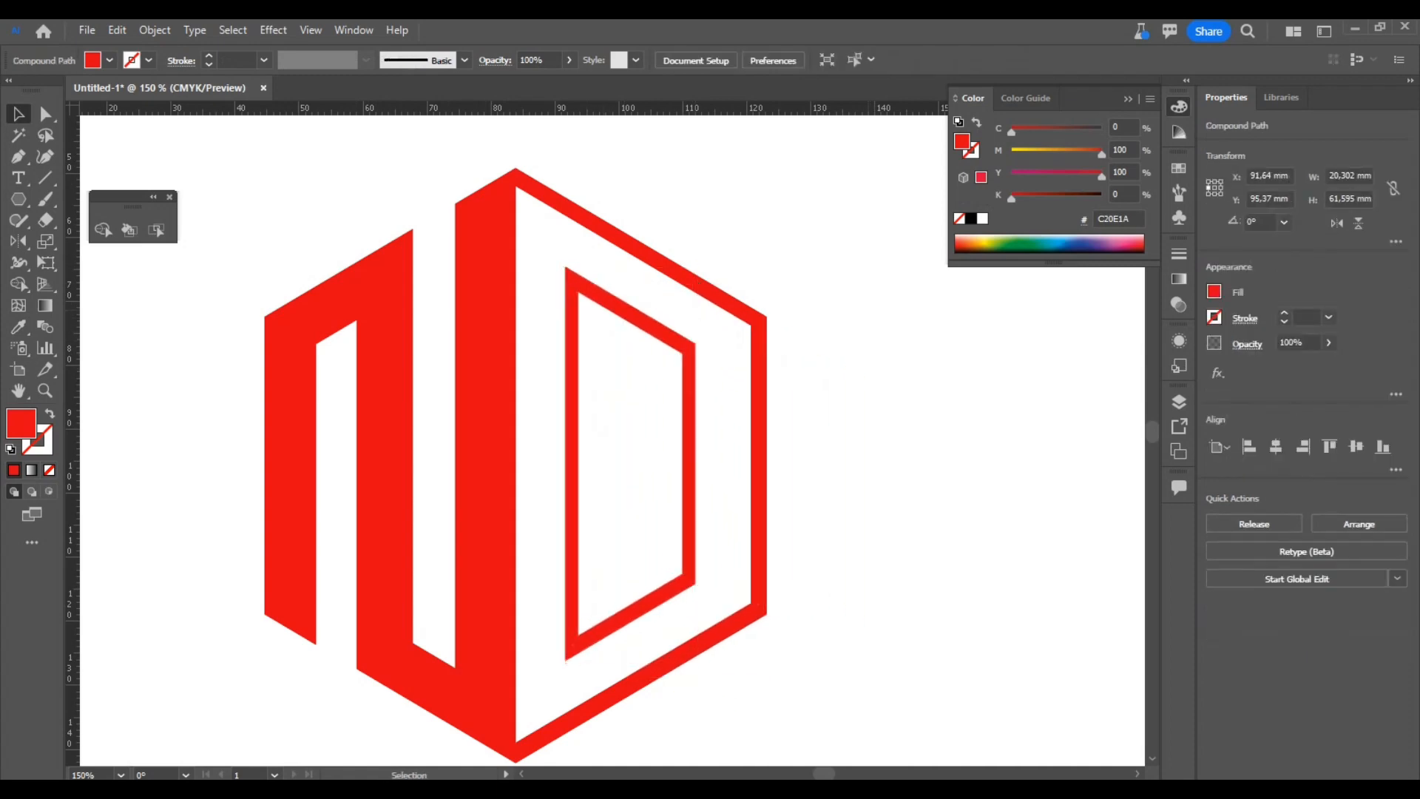
pyautogui.press('z')
pyautogui.keyDown('alt'); pyautogui.click(475, 470); pyautogui.keyUp('alt')
pyautogui.keyDown('alt'); pyautogui.click(630, 482); pyautogui.keyUp('alt')
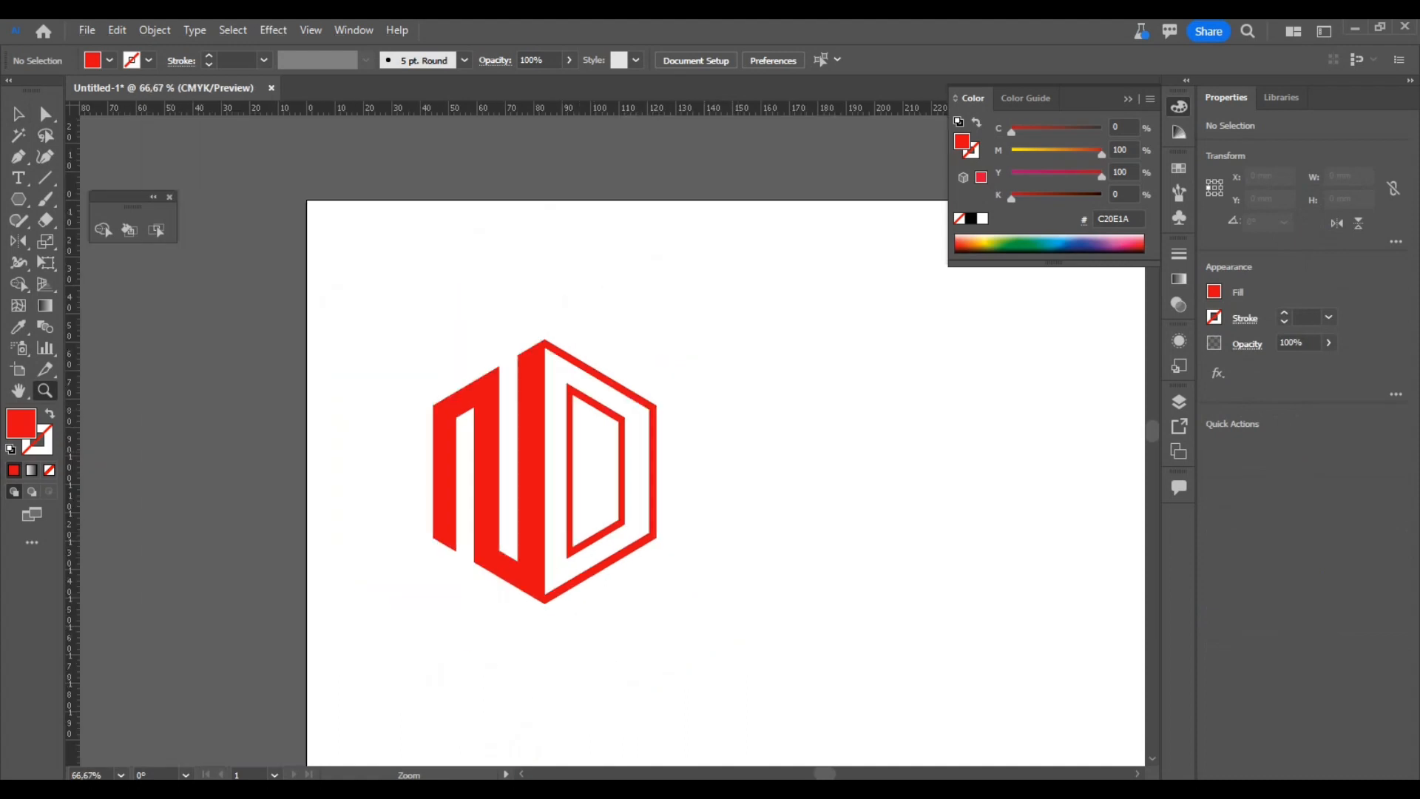
pyautogui.click(696, 500)
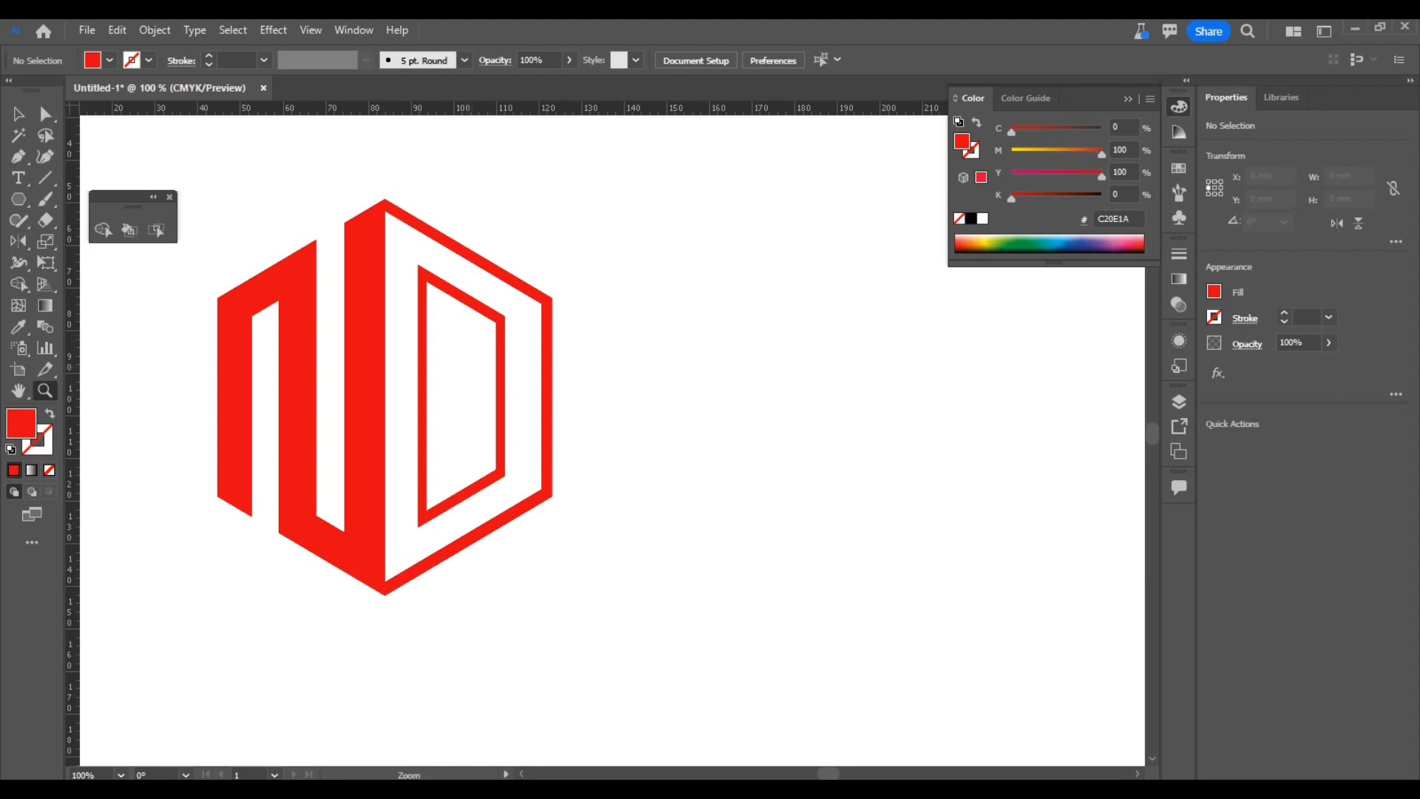
pyautogui.click(371, 323)
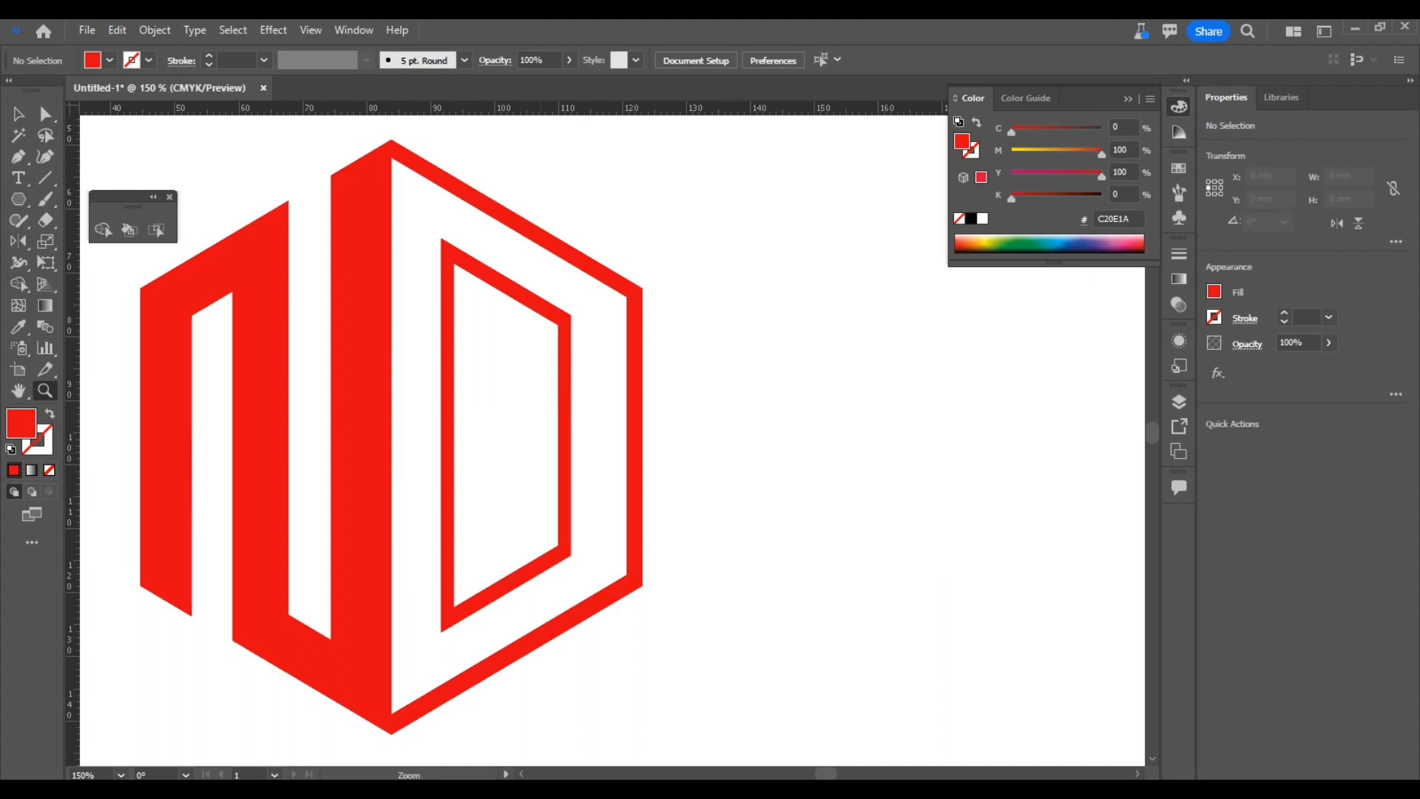
pyautogui.hscroll(5, 613, 440)
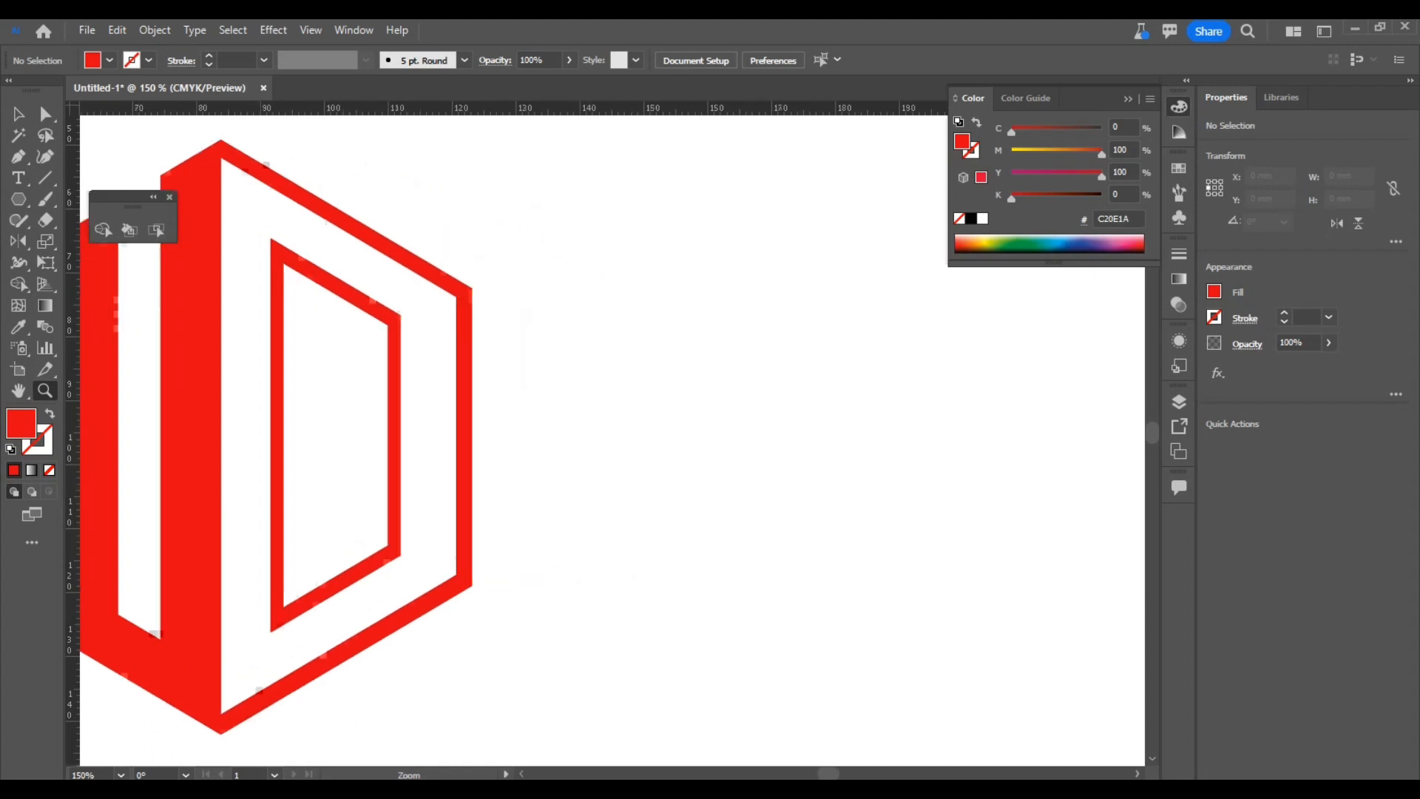
pyautogui.hscroll(-3, 612, 440)
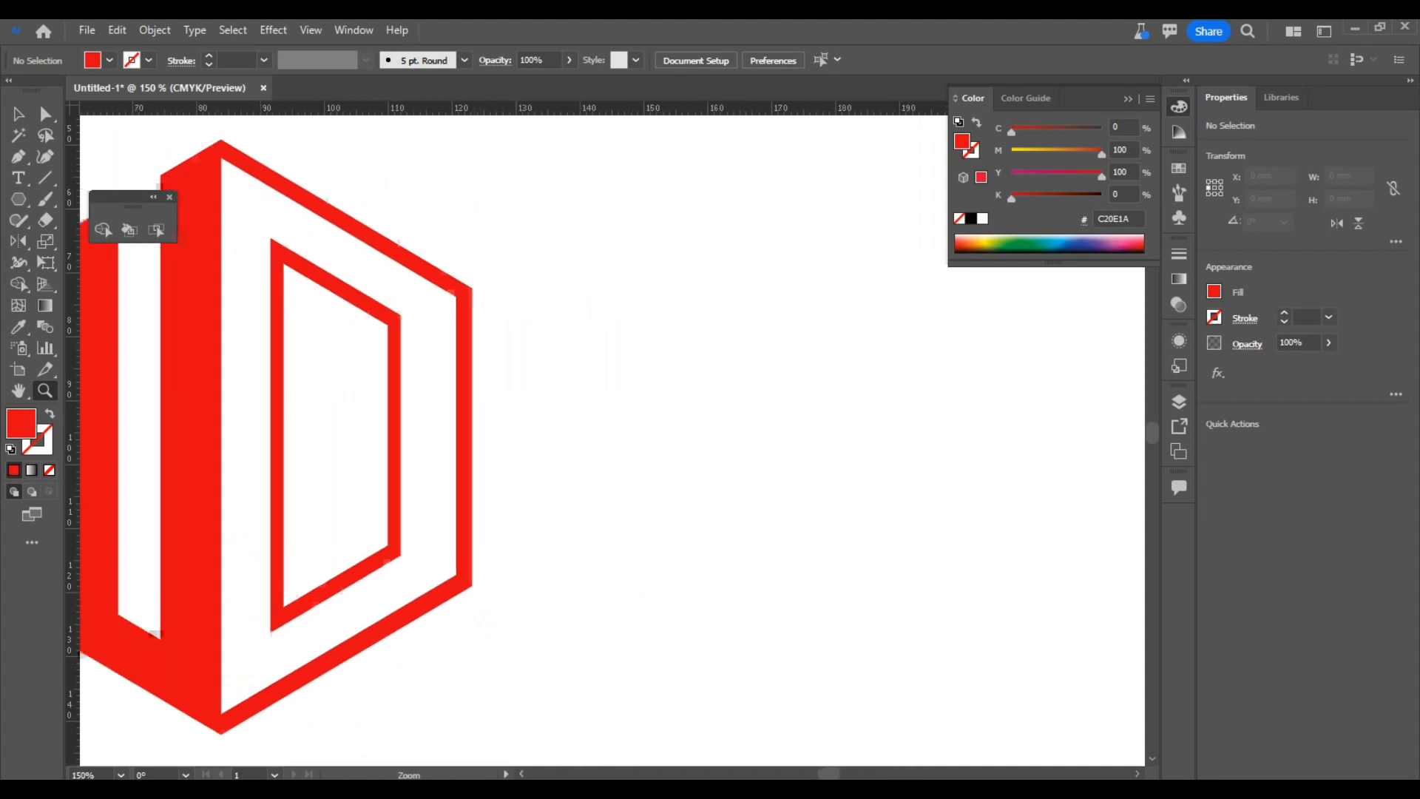
pyautogui.press('v')
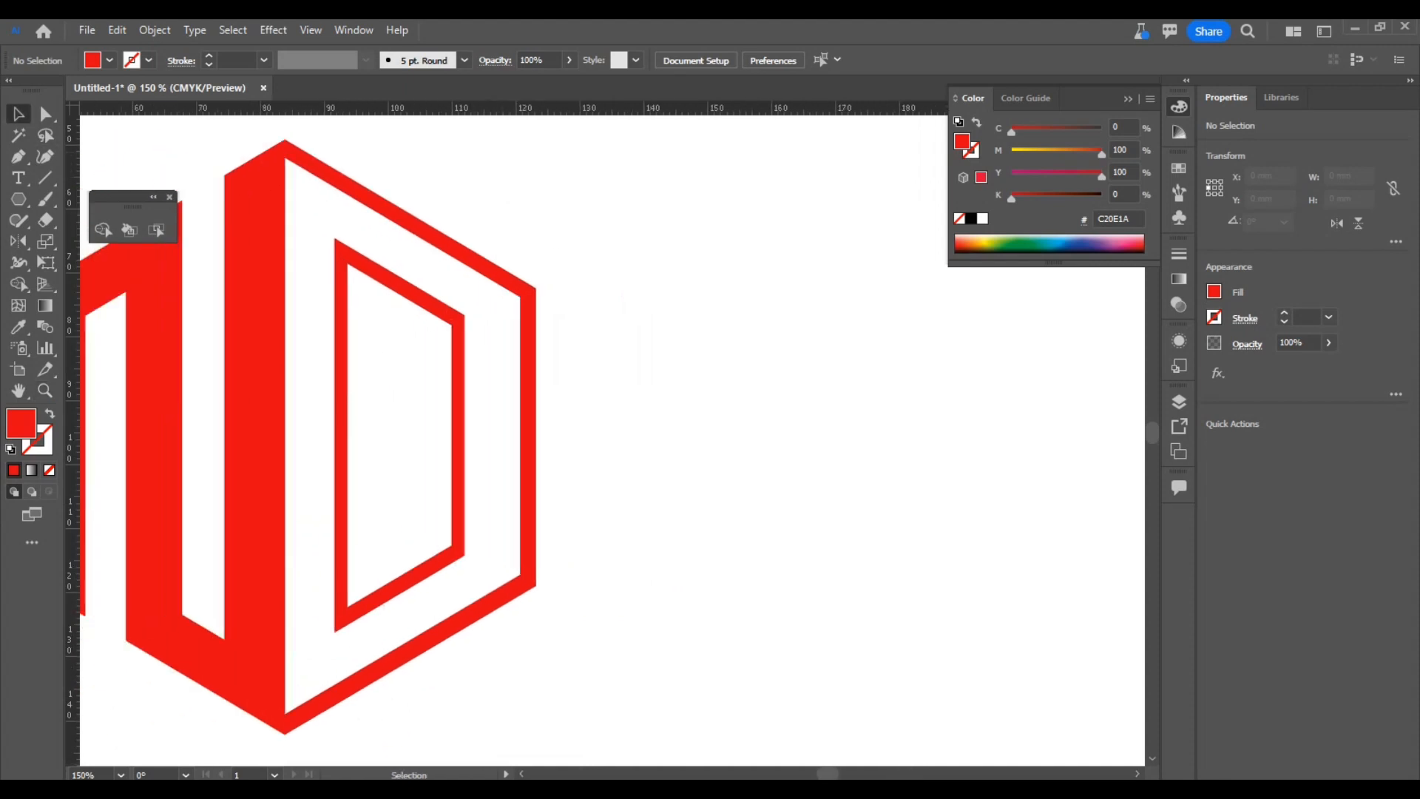
pyautogui.moveTo(633, 209); pyautogui.dragTo(326, 527)
pyautogui.hotkey('ctrl', 'shift', 'a')
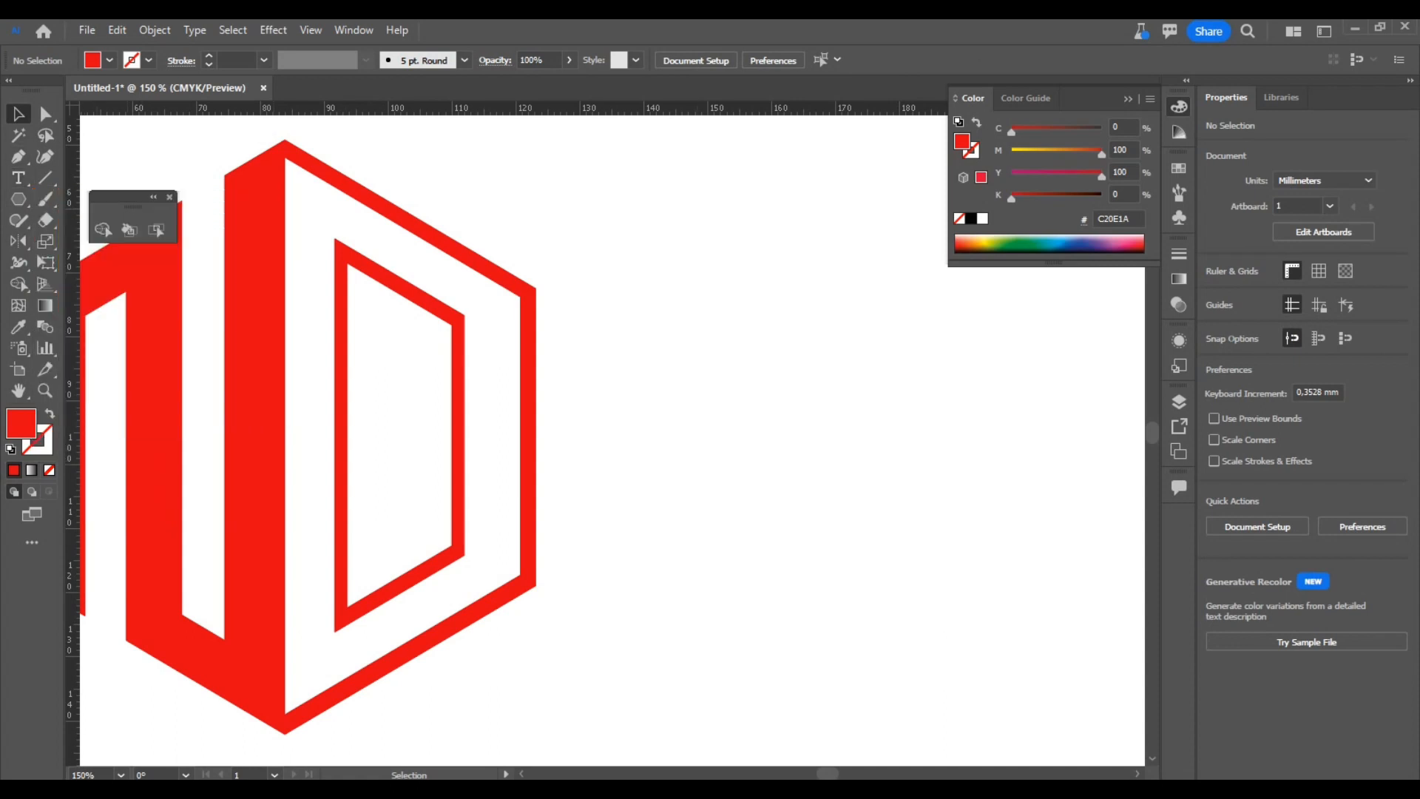
pyautogui.click(18, 177)
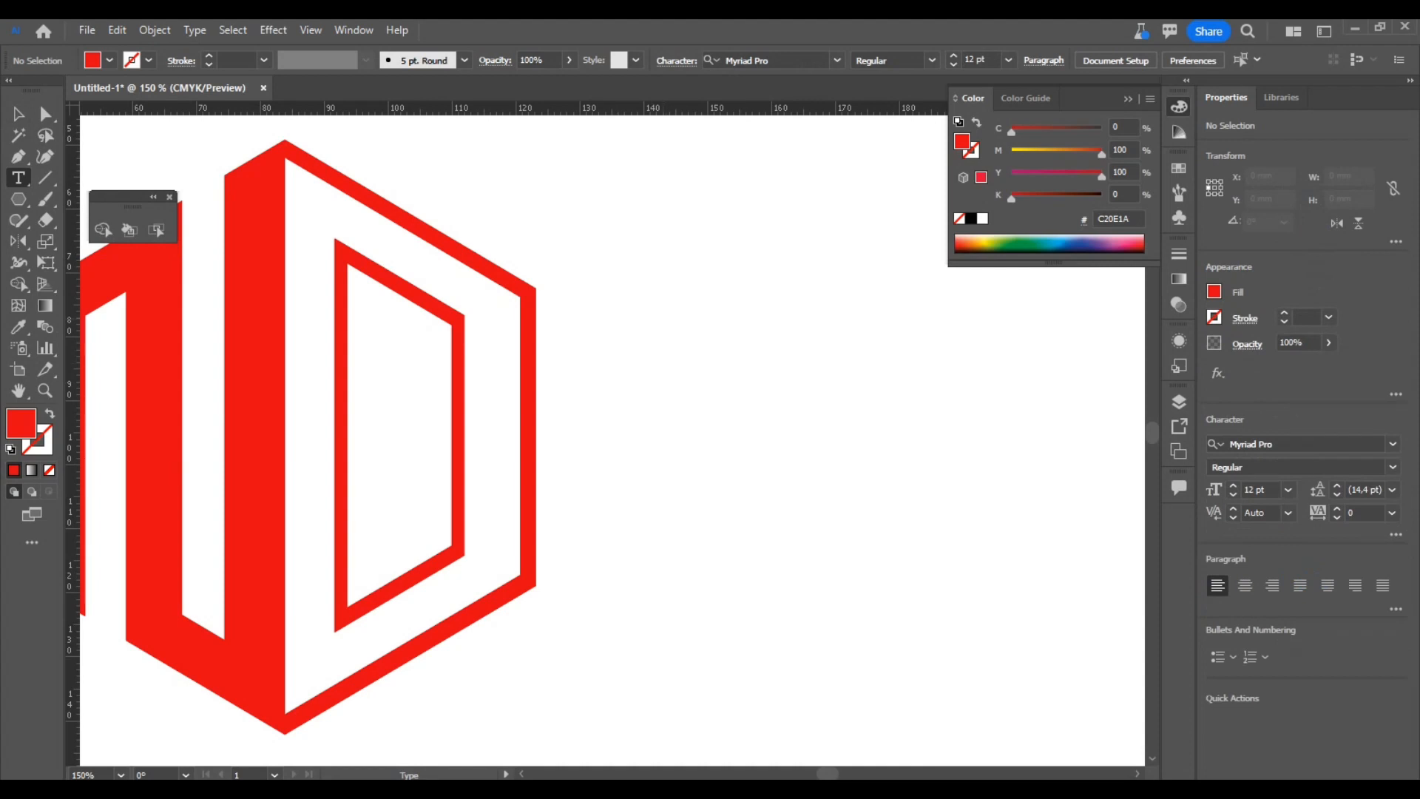
# Type the word 'norberto' to the right of the monogram.
pyautogui.click(659, 381)
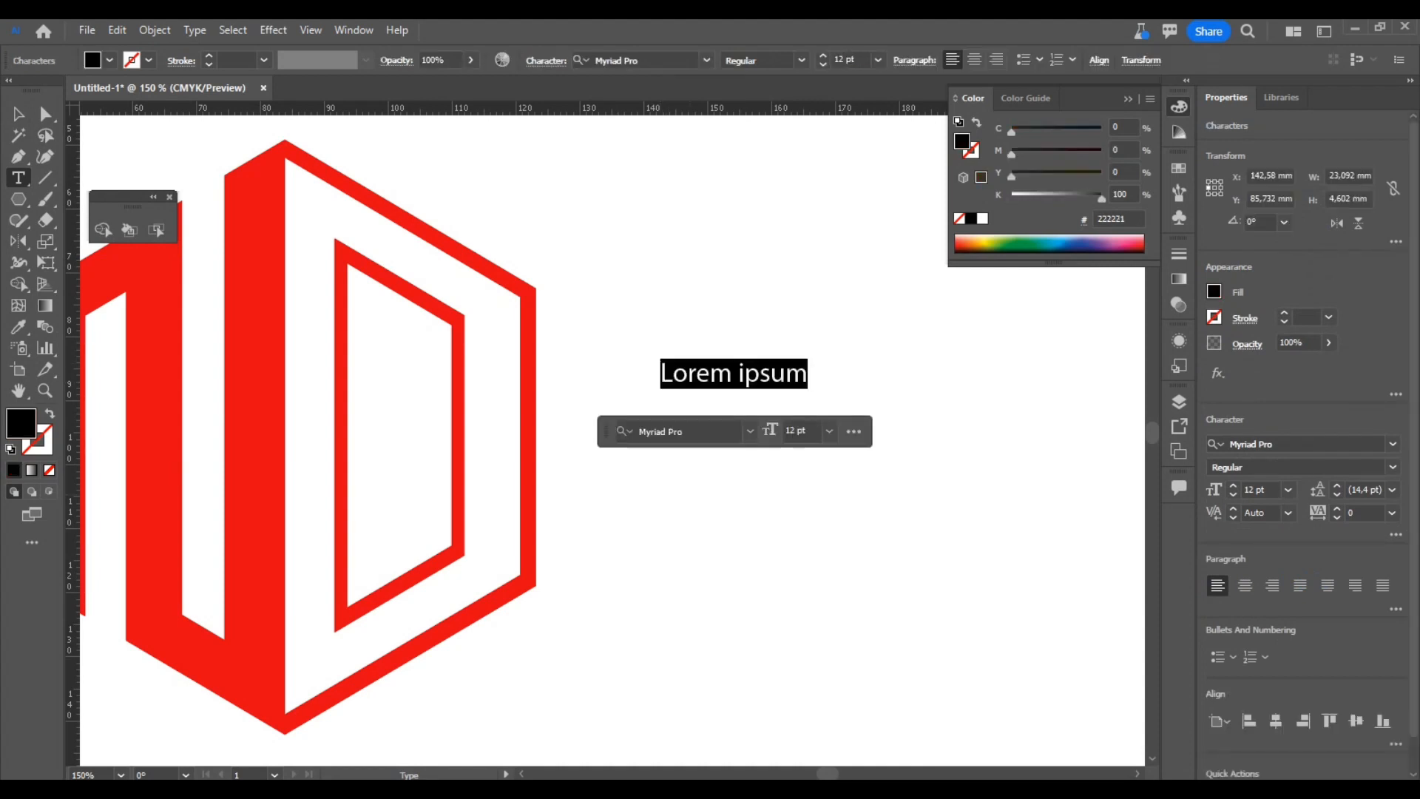
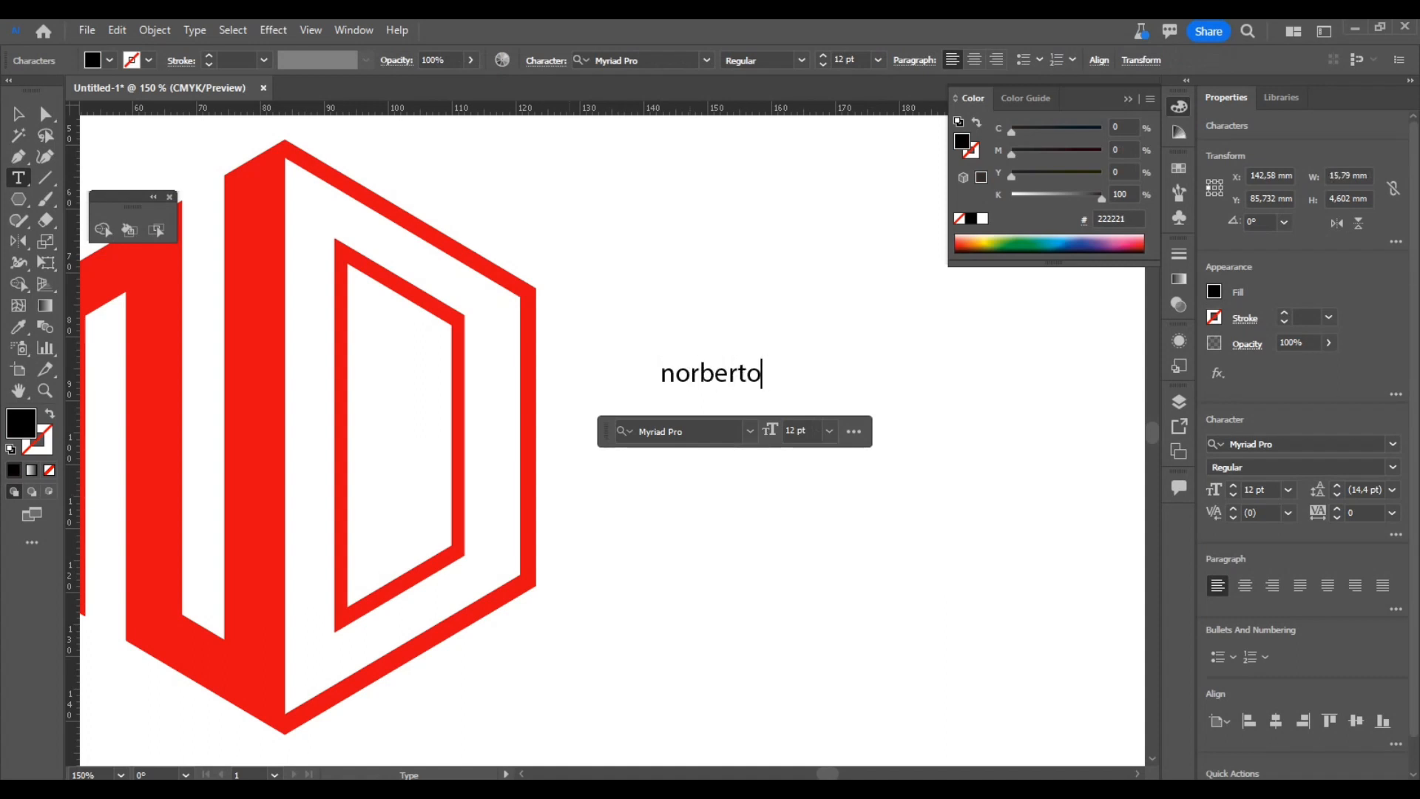
# Set 'norberto' to 60 pt, position it beside the monogram, and reselect it.
pyautogui.hotkey('ctrl', 'a')
pyautogui.moveTo(858, 60); pyautogui.dragTo(803, 60)
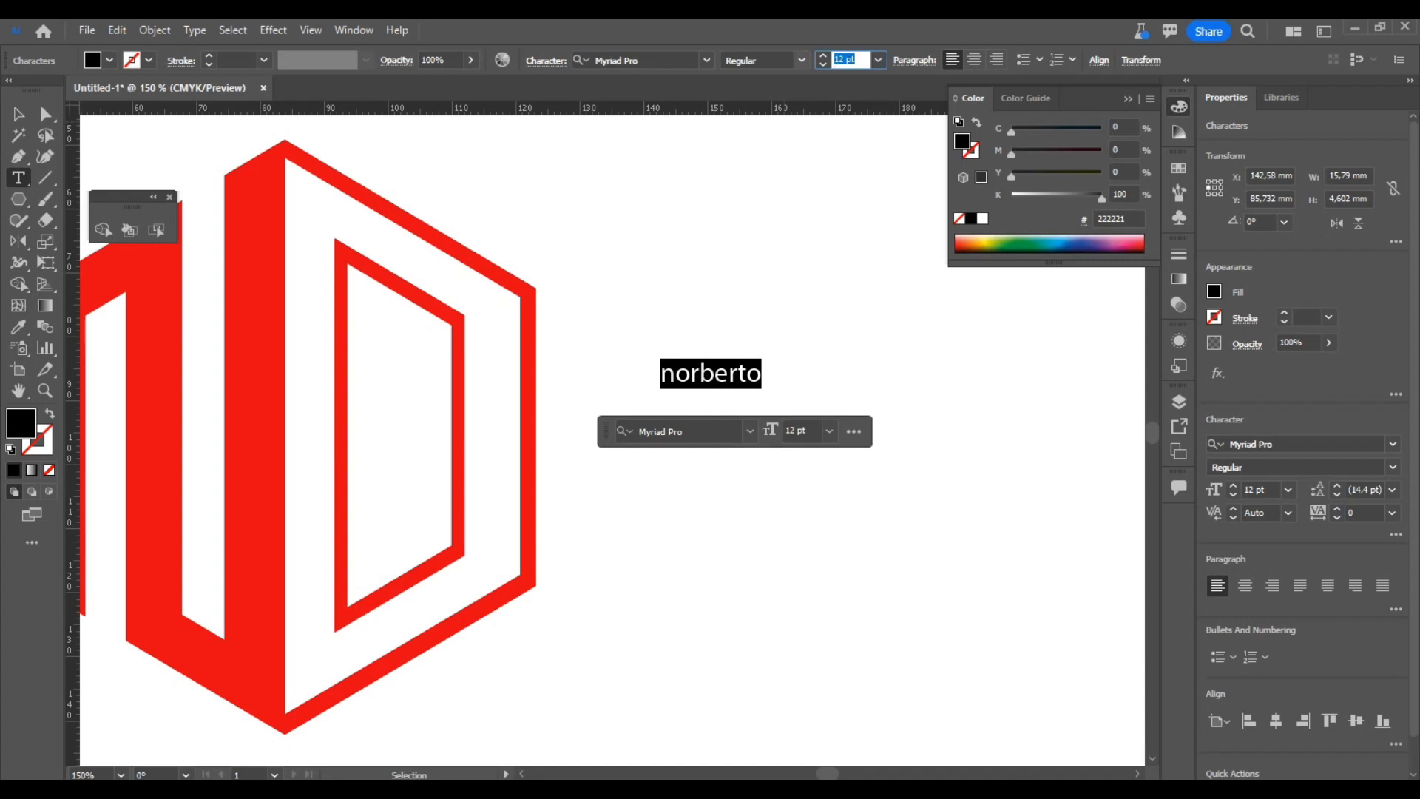
pyautogui.write('60')
pyautogui.press('Return')
pyautogui.press('Escape')
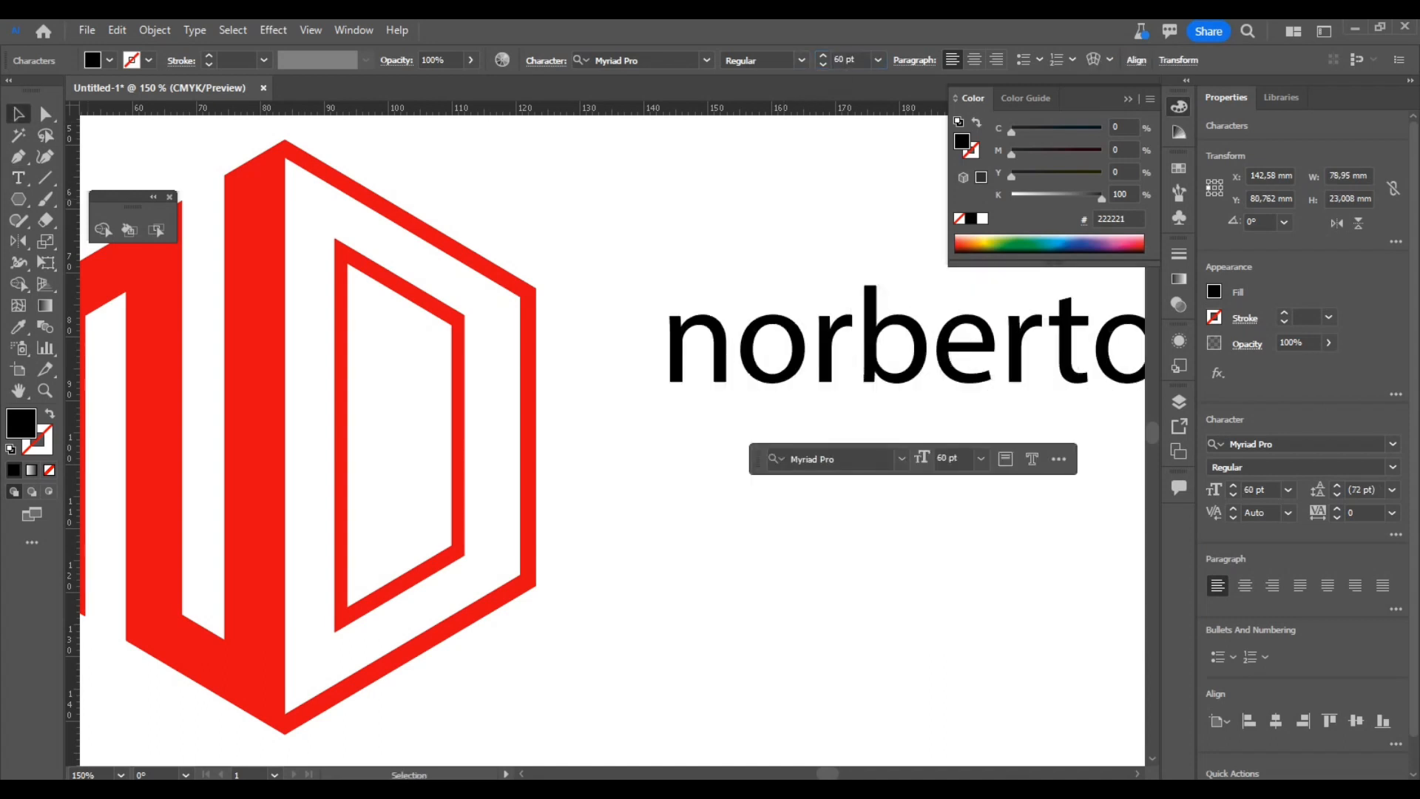
pyautogui.moveTo(887, 347); pyautogui.dragTo(844, 370)
pyautogui.click(865, 539)
pyautogui.press('z')
pyautogui.keyDown('alt'); pyautogui.click(674, 485); pyautogui.keyUp('alt')
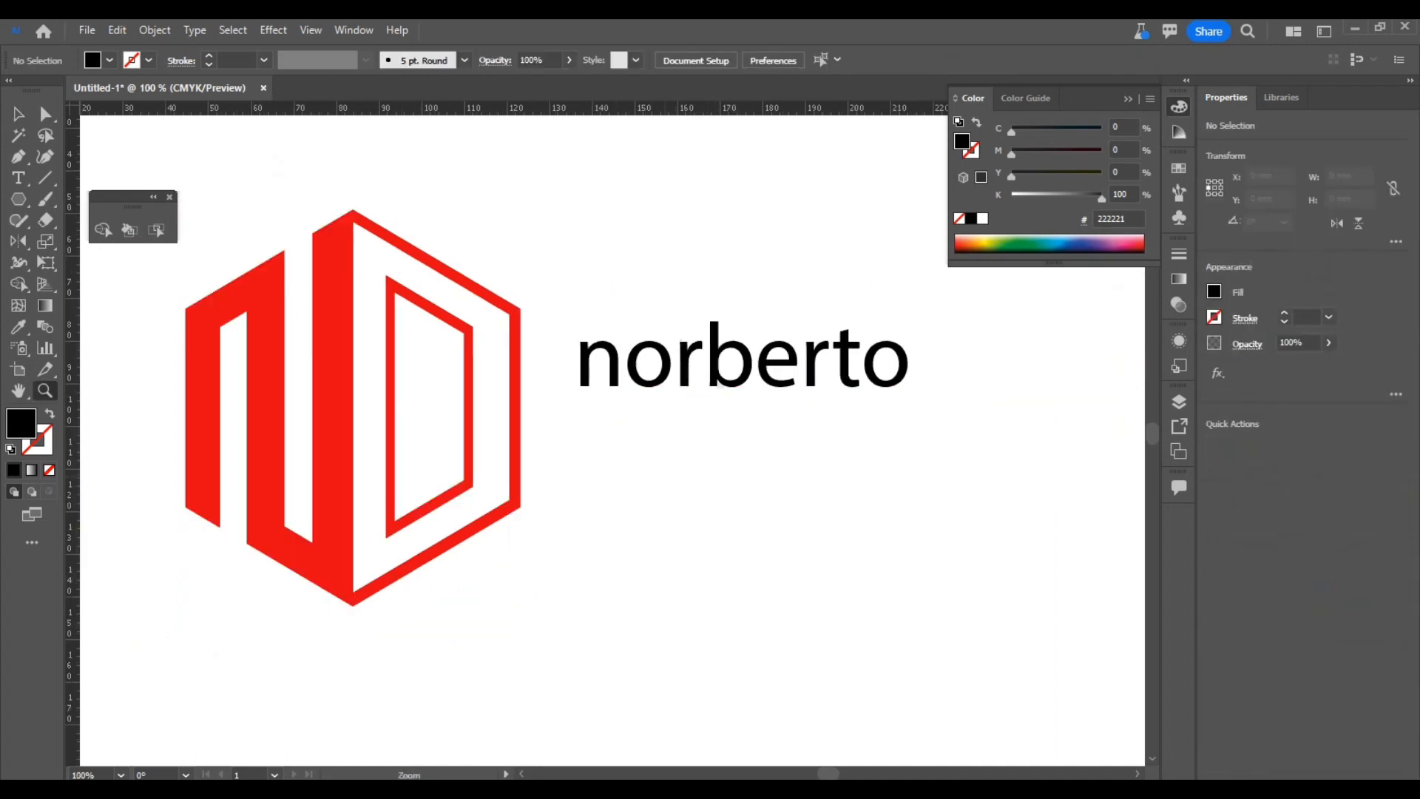
pyautogui.keyDown('alt'); pyautogui.click(709, 474); pyautogui.keyUp('alt')
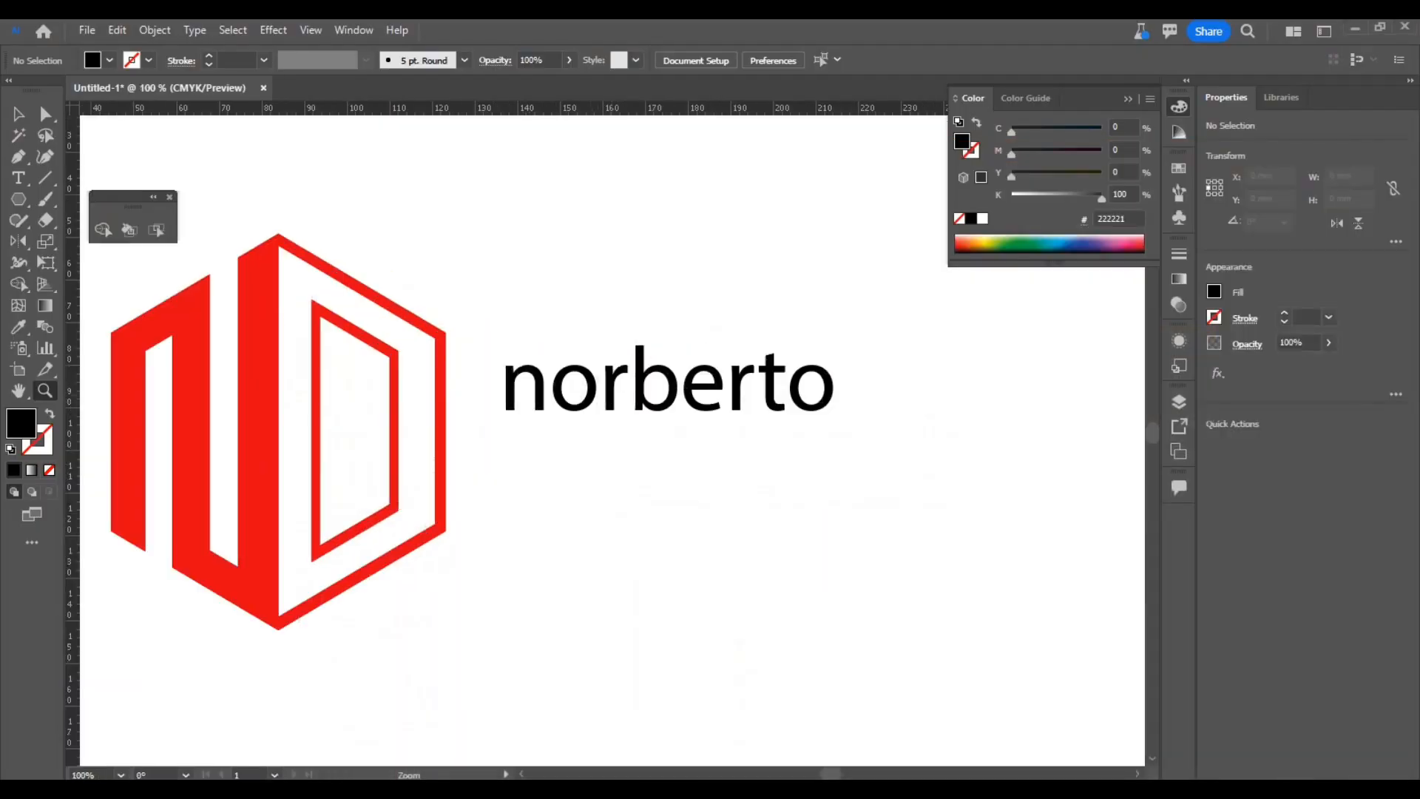
pyautogui.press('v')
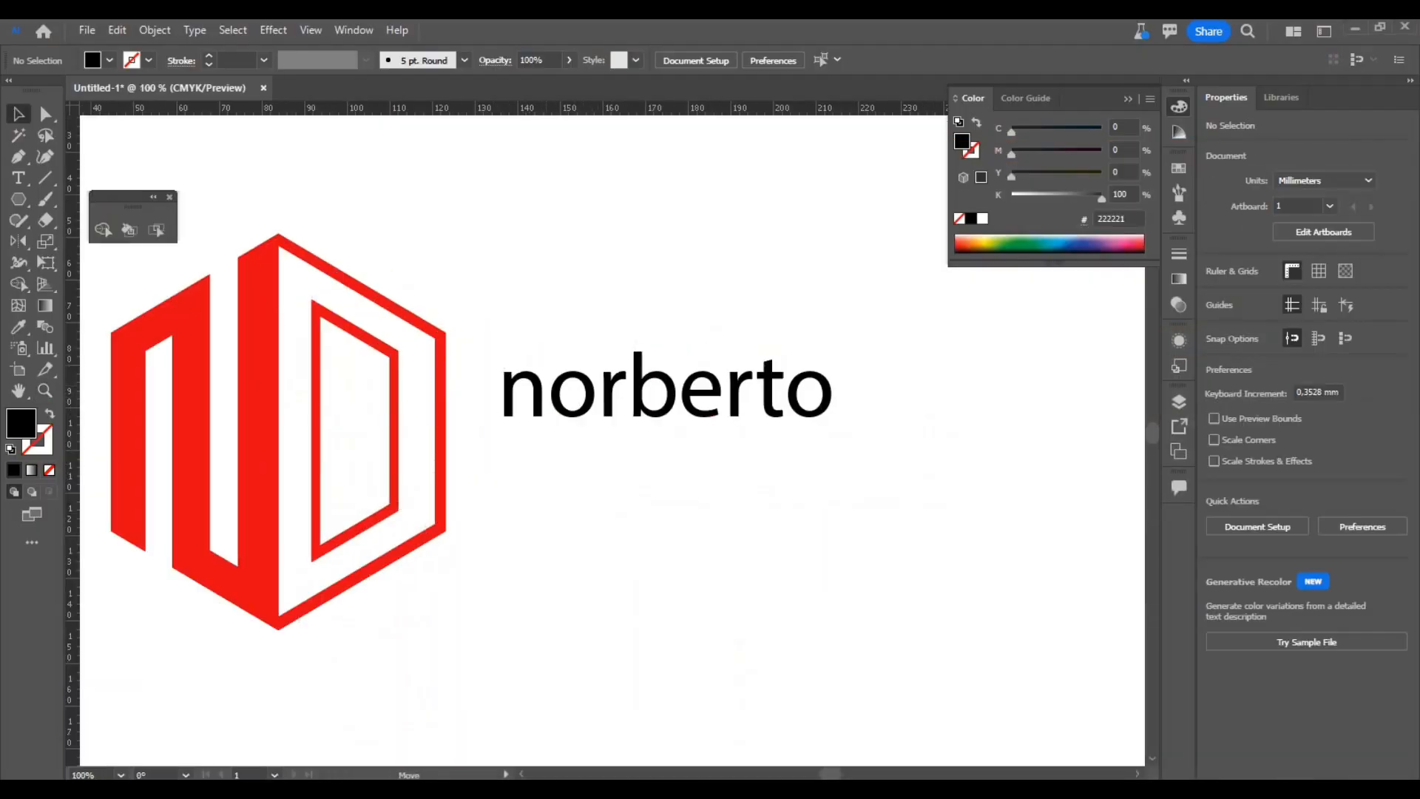
pyautogui.click(665, 384)
pyautogui.moveTo(666, 385); pyautogui.dragTo(665, 458)
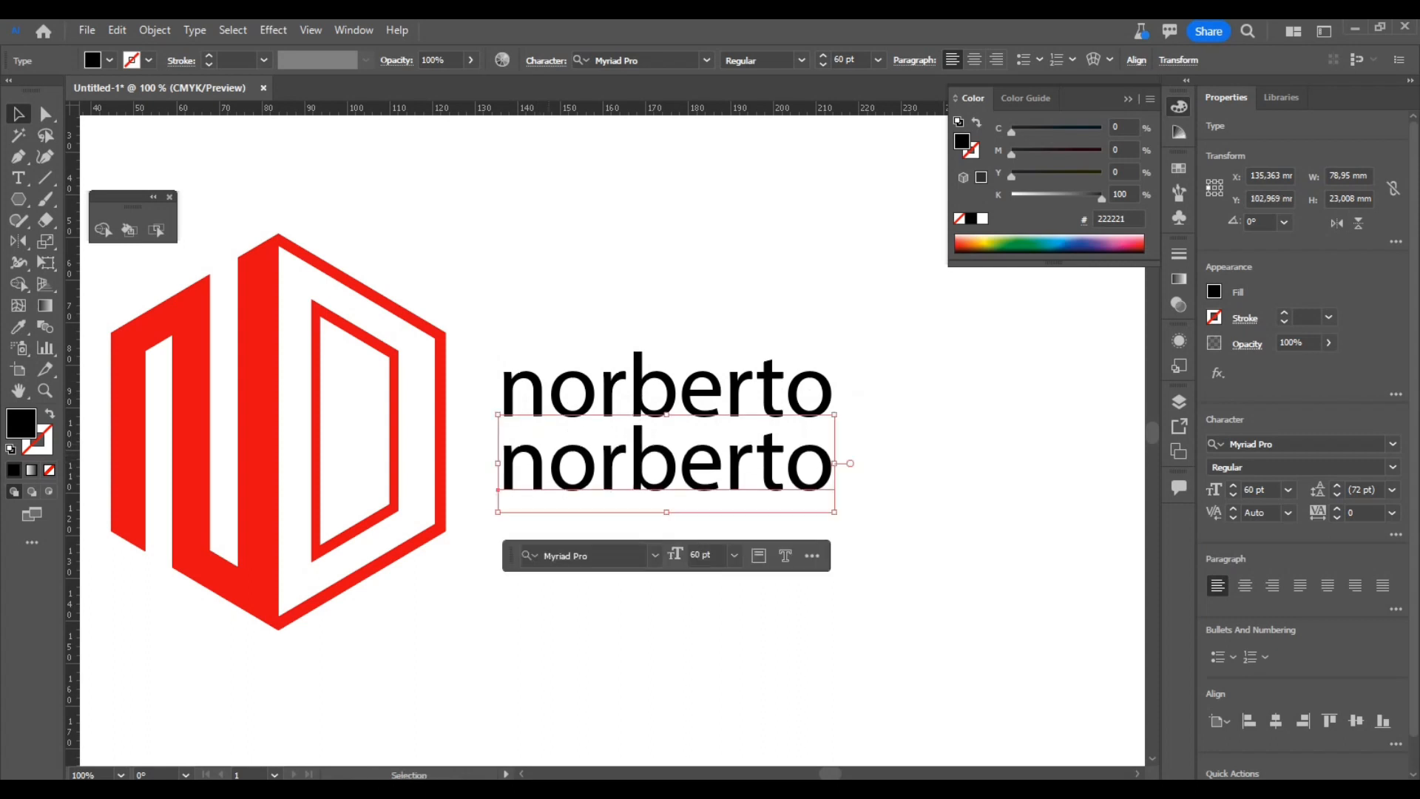
pyautogui.press('t')
pyautogui.moveTo(547, 463); pyautogui.dragTo(1285, 448)
pyautogui.press('BackSpace')
pyautogui.press('BackSpace')
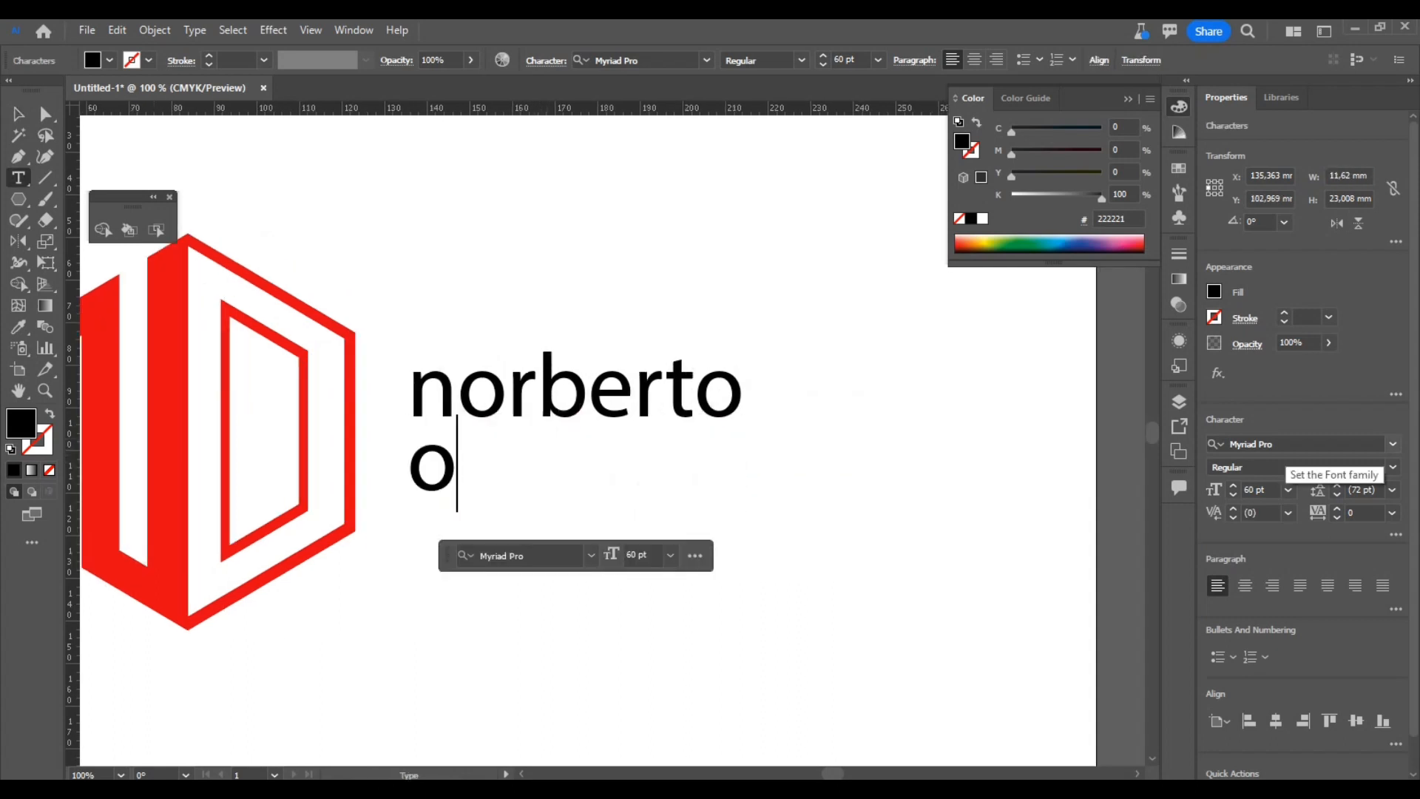
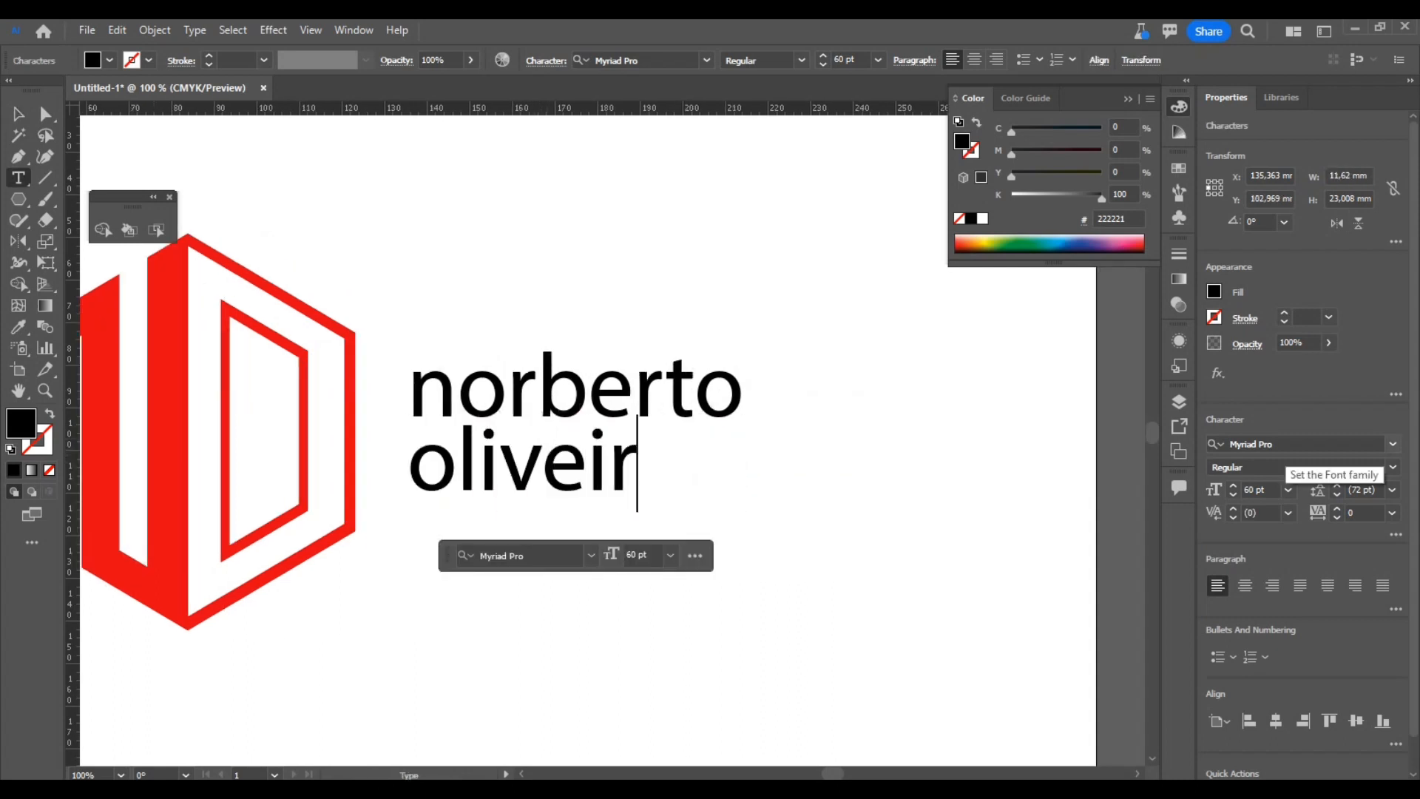
pyautogui.press('Escape')
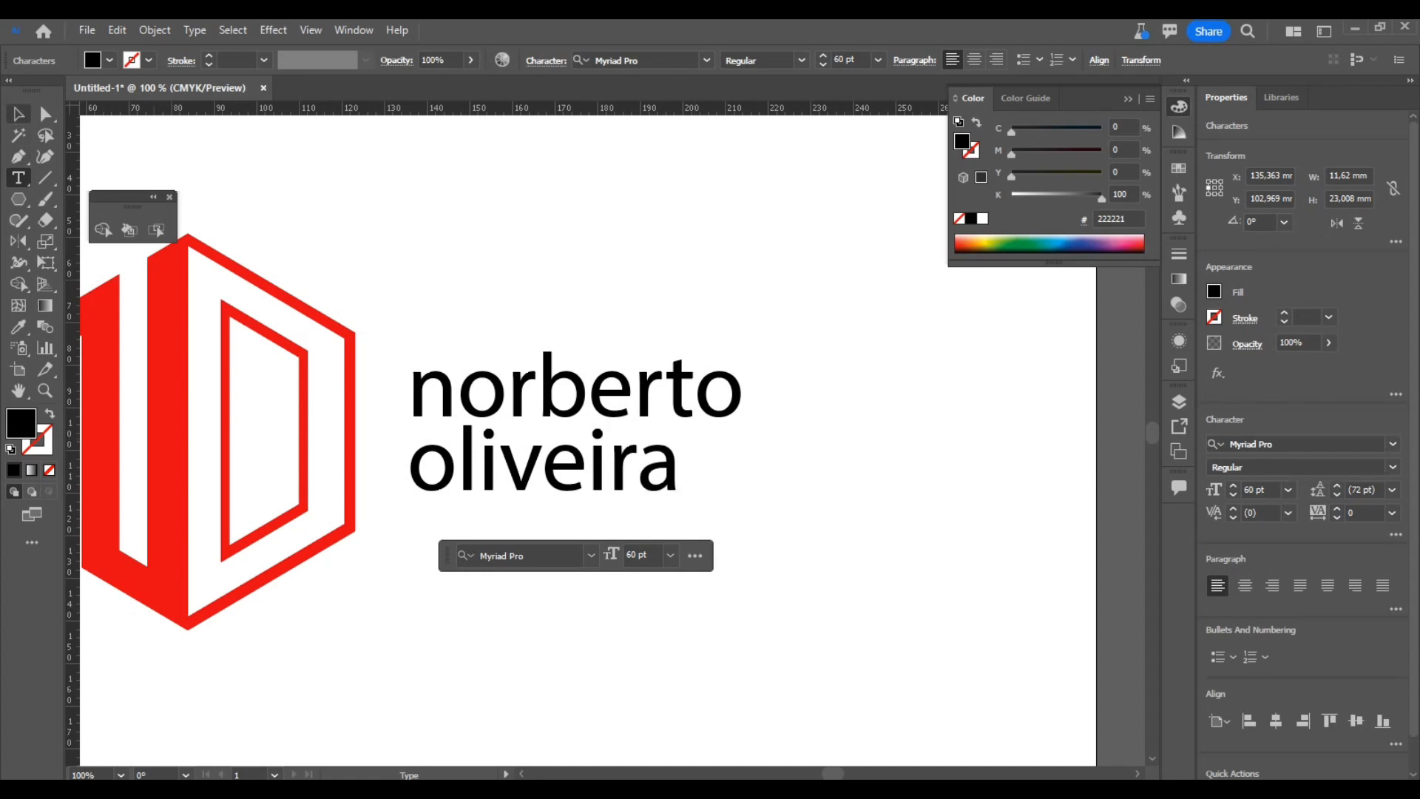
pyautogui.hotkey('ctrl', 'shift', 'a')
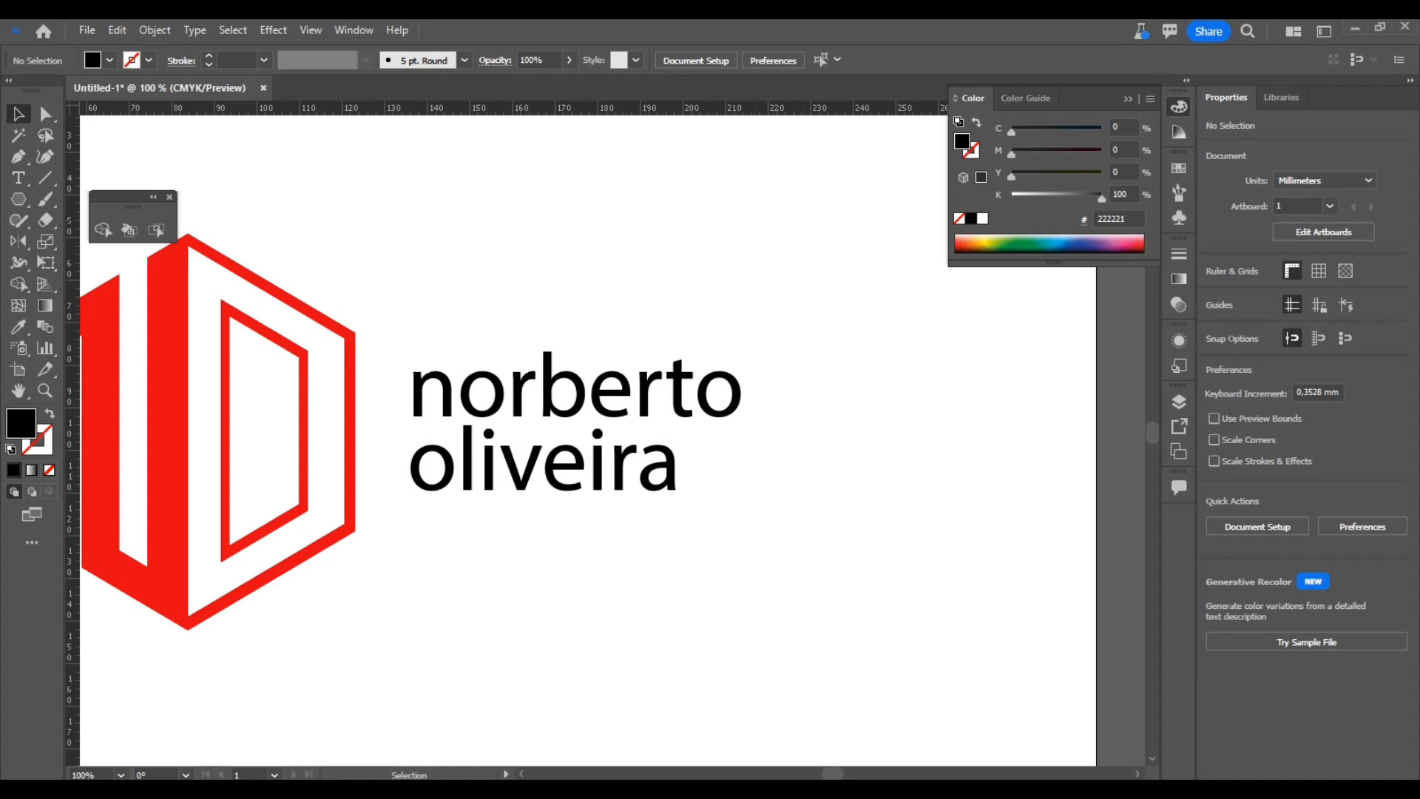
# Nudge the name up and duplicate 'oliveira' below itself.
pyautogui.moveTo(412, 311)
pyautogui.mouseDown()
pyautogui.moveTo(762, 491)
pyautogui.moveTo(832, 553)
pyautogui.mouseUp()
pyautogui.press('Up')
pyautogui.press('Up')
pyautogui.press('Up')
pyautogui.press('Up')
pyautogui.press('Up')
pyautogui.press('Up')
pyautogui.press('Up')
pyautogui.press('Up')
pyautogui.press('Up')
pyautogui.press('Up')
pyautogui.press('Up')
pyautogui.press('Up')
pyautogui.press('Up')
pyautogui.press('Up')
pyautogui.press('Up')
pyautogui.press('Up')
pyautogui.press('Up')
pyautogui.press('Up')
pyautogui.press('Up')
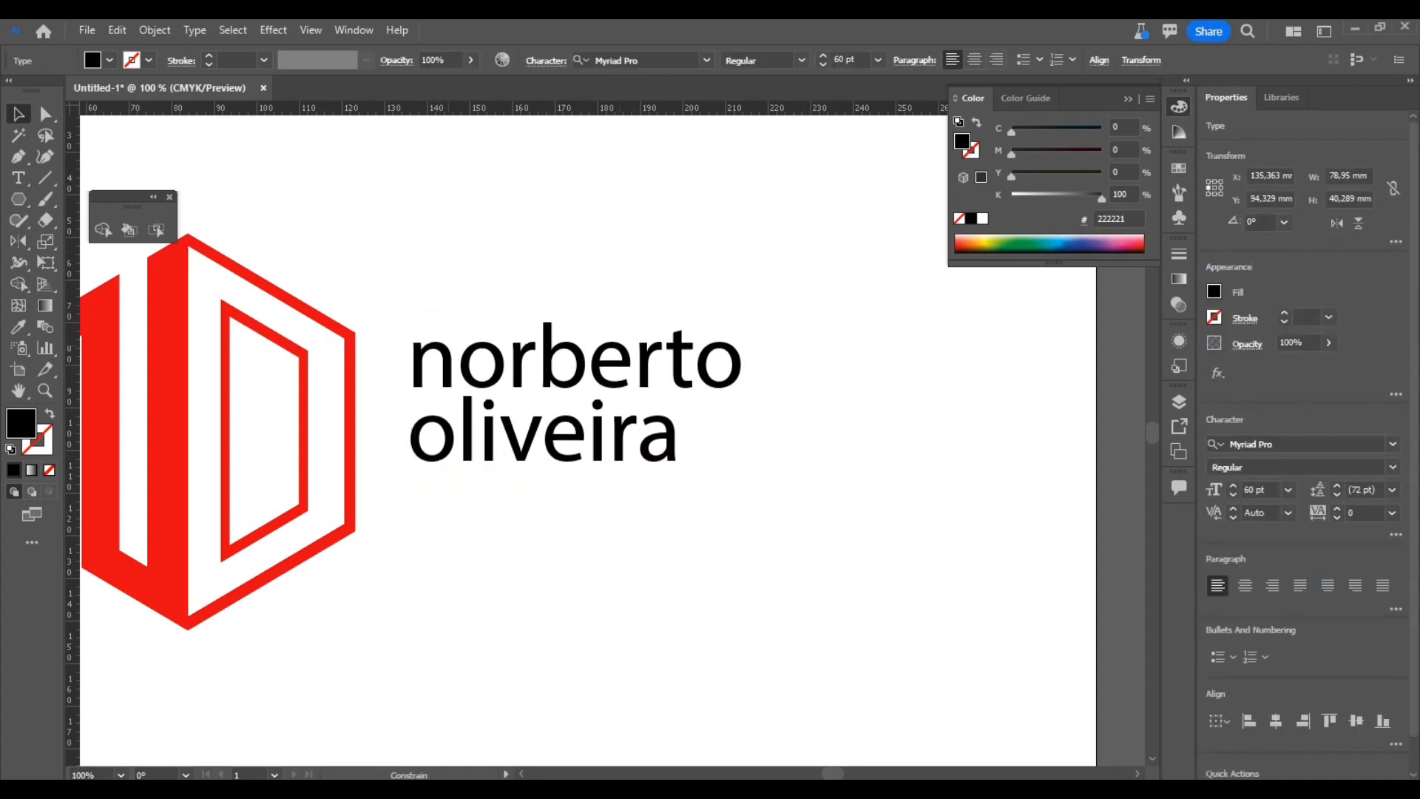
pyautogui.click(833, 553)
pyautogui.moveTo(544, 438); pyautogui.dragTo(544, 511)
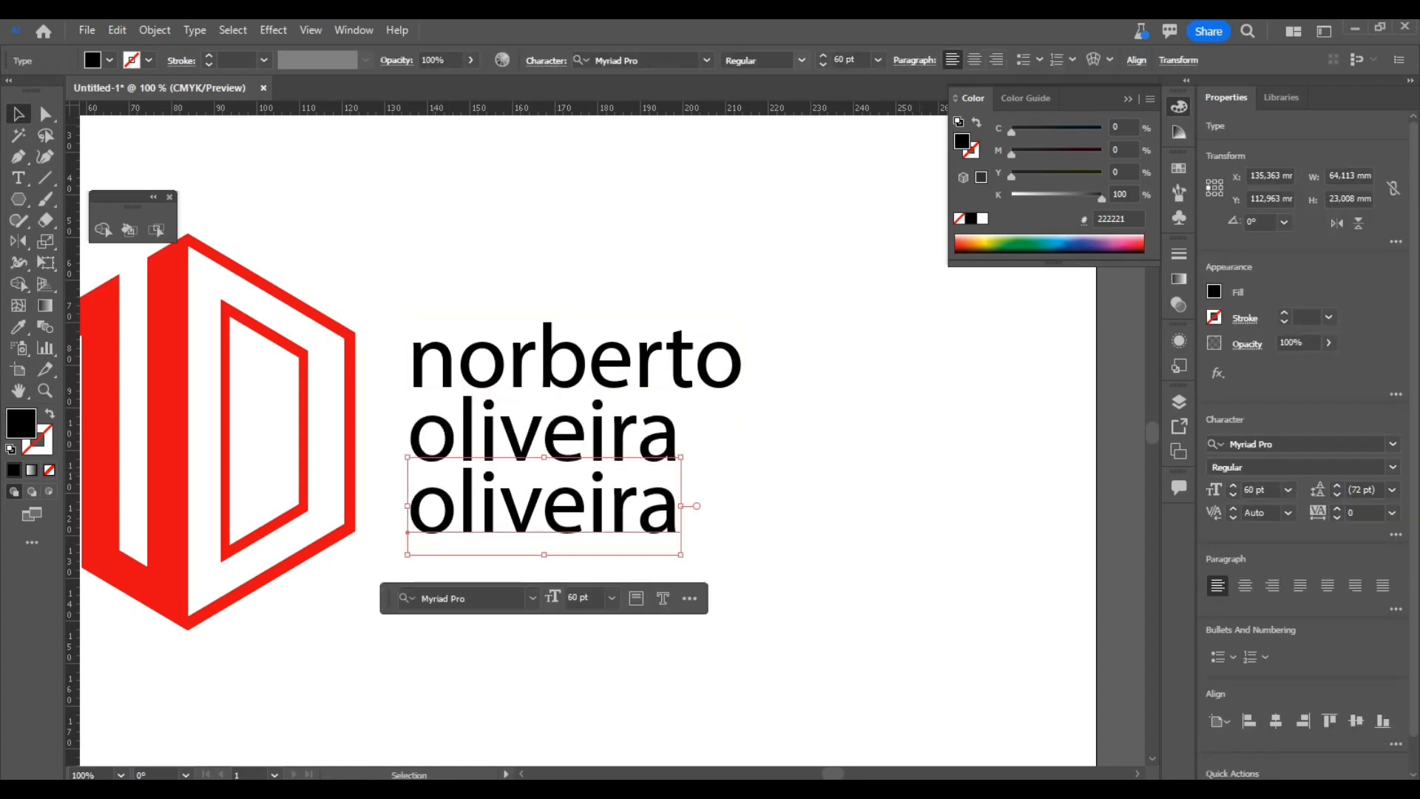
# Set the third line to Semibold Condensed and retype it as 'CONSTRUÇÕES'.
pyautogui.click(801, 60)
pyautogui.click(788, 118)
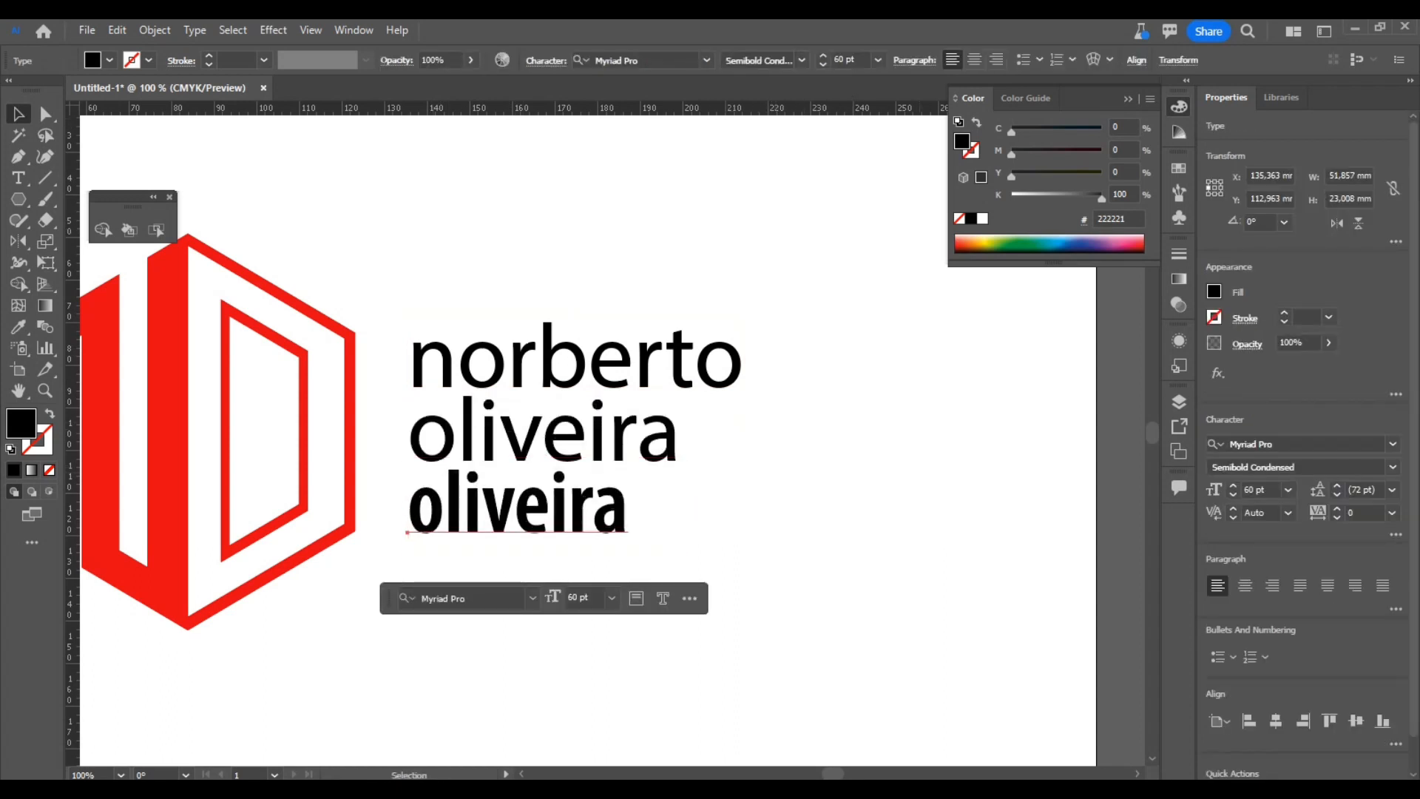
pyautogui.doubleClick(622, 509)
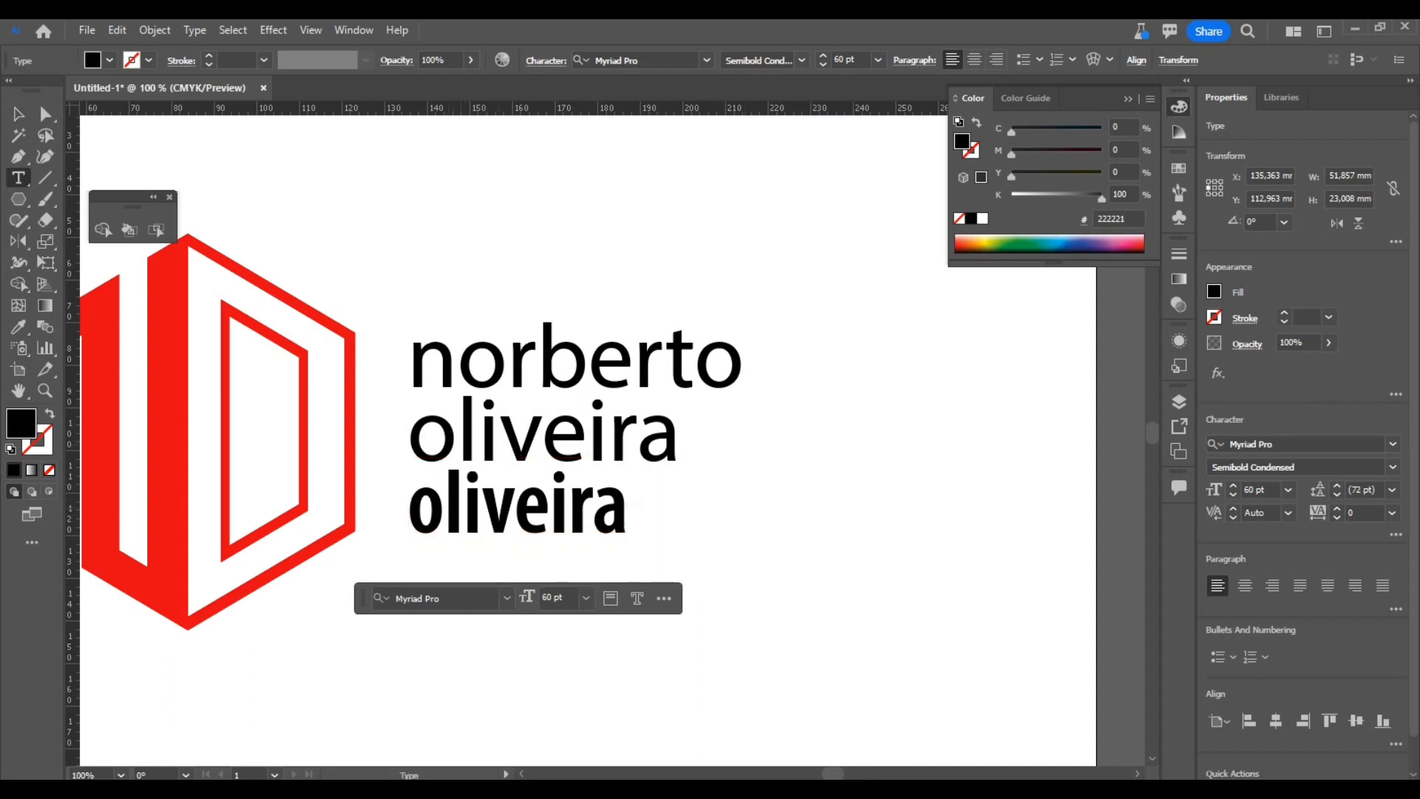
pyautogui.press('BackSpace')
pyautogui.press('BackSpace')
pyautogui.press('BackSpace')
pyautogui.press('BackSpace')
pyautogui.press('BackSpace')
pyautogui.press('BackSpace')
pyautogui.press('BackSpace')
pyautogui.press('BackSpace')
pyautogui.write('CONC')
pyautogui.press('BackSpace')
pyautogui.write('STRUÇO')
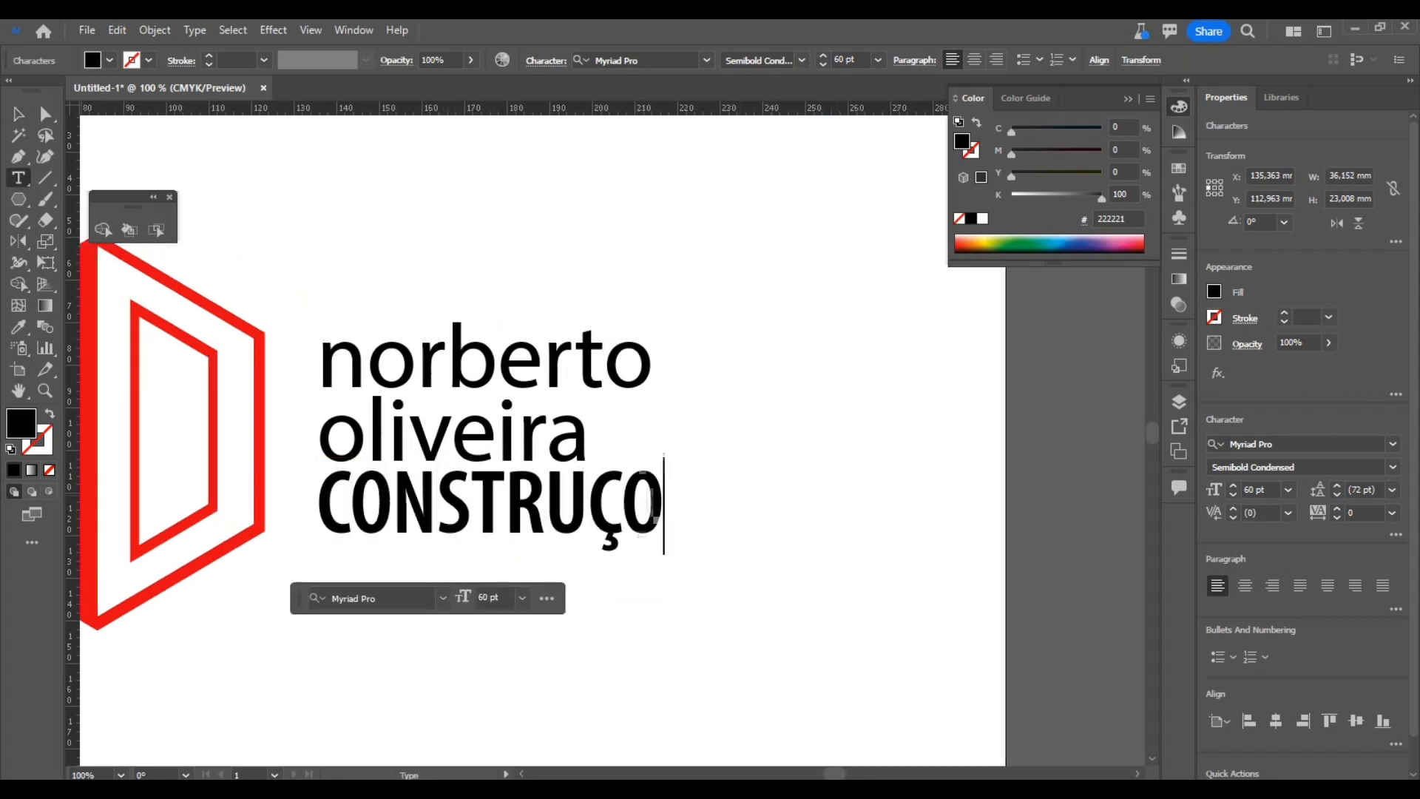
pyautogui.press('BackSpace')
pyautogui.write('ÕES')
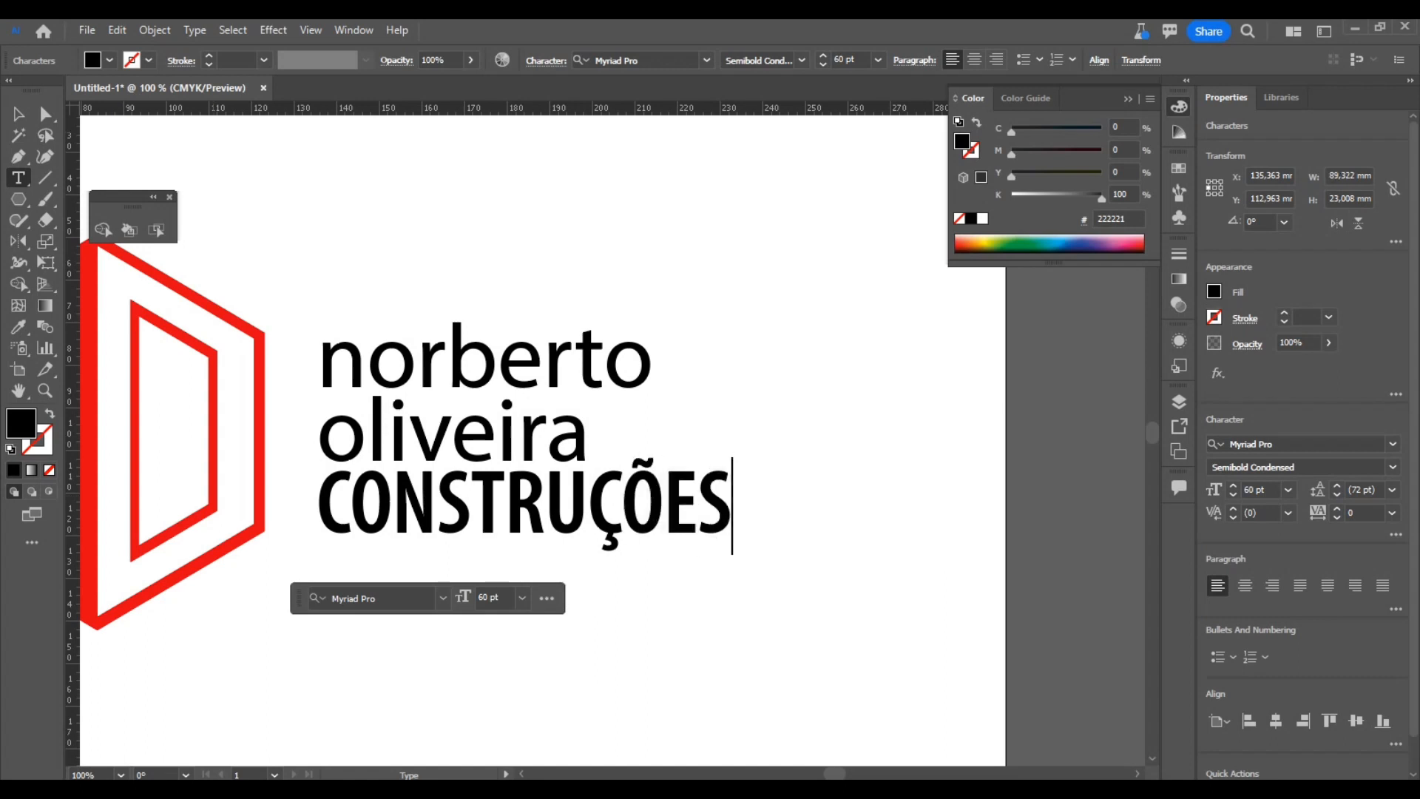
# Change the font size of 'CONSTRUÇÕES' from 60 pt to 20 pt.
pyautogui.hotkey('ctrl', 'a')
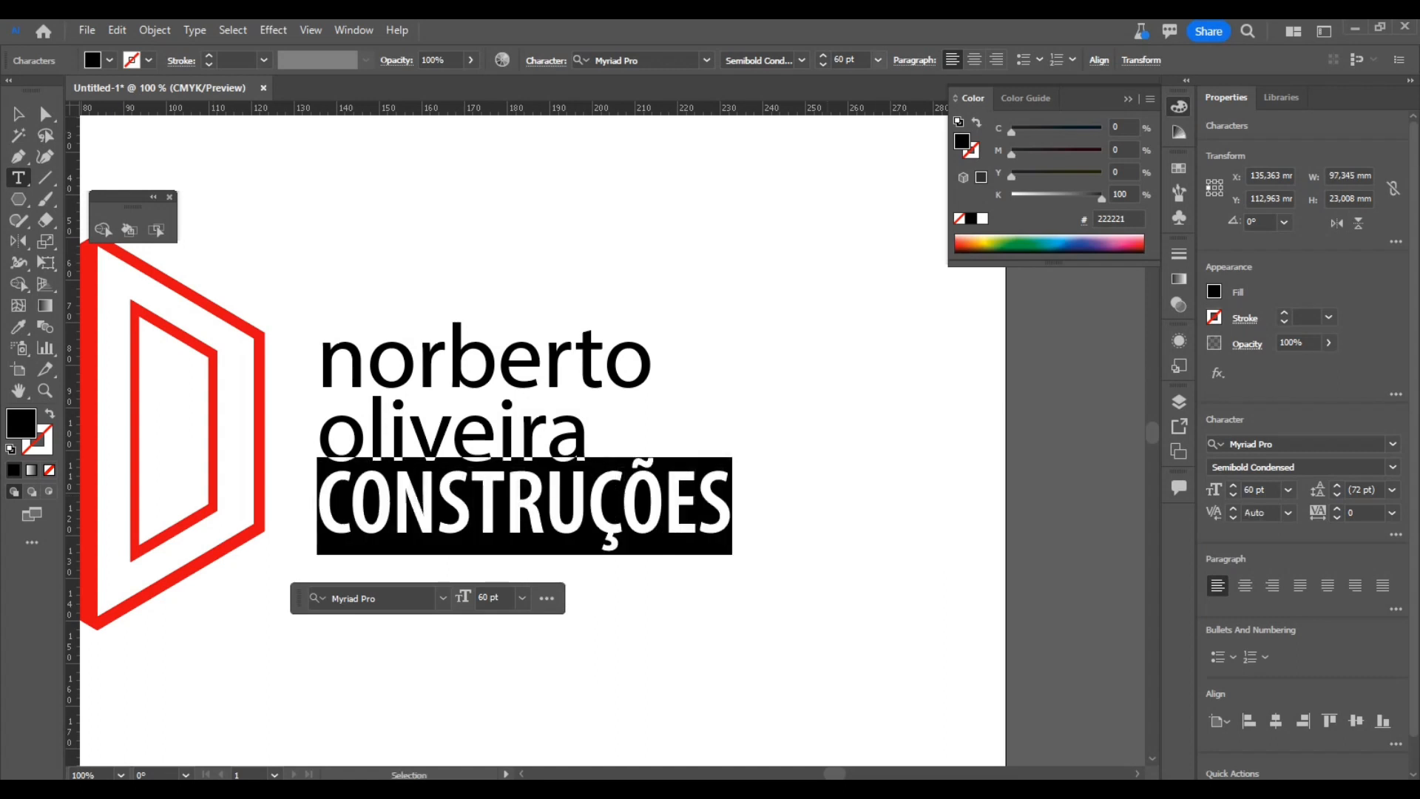
pyautogui.moveTo(865, 60); pyautogui.dragTo(822, 60)
pyautogui.write('20')
pyautogui.press('Return')
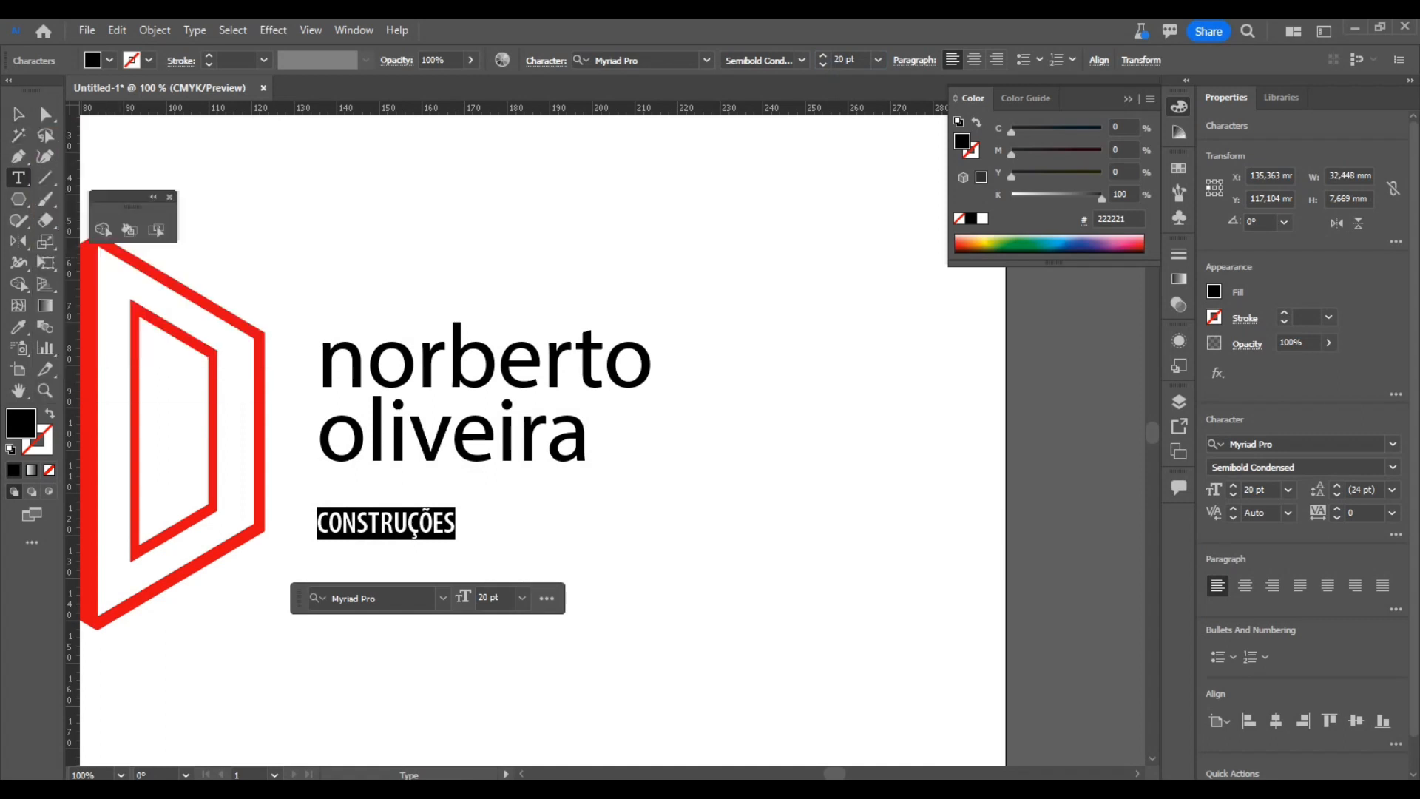
# Widen the CONSTRUÇÕES tracking, trying 150 before settling on 350.
pyautogui.press('Escape')
pyautogui.hotkey('ctrl', 't')
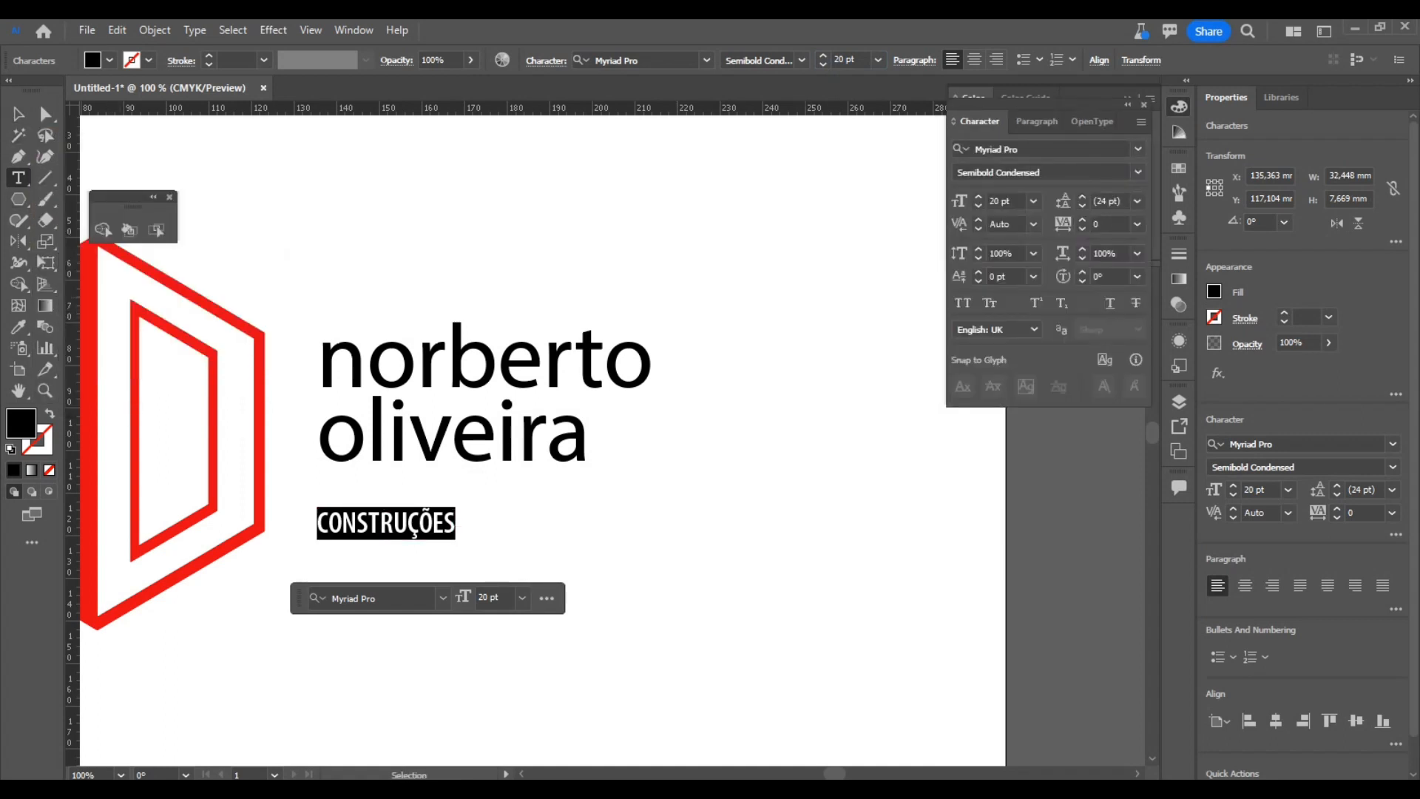
pyautogui.doubleClick(1100, 225)
pyautogui.write('150')
pyautogui.press('Return')
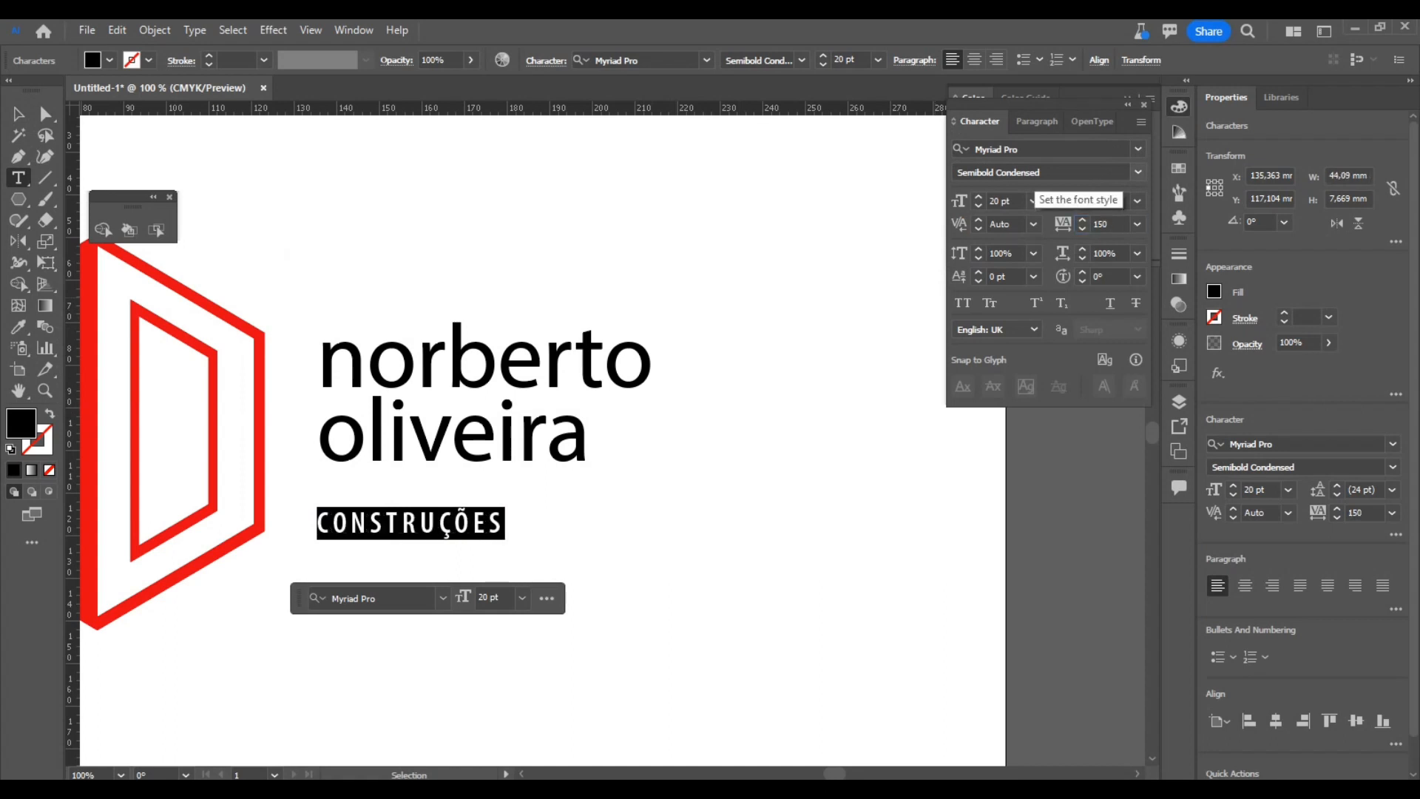
pyautogui.doubleClick(1100, 224)
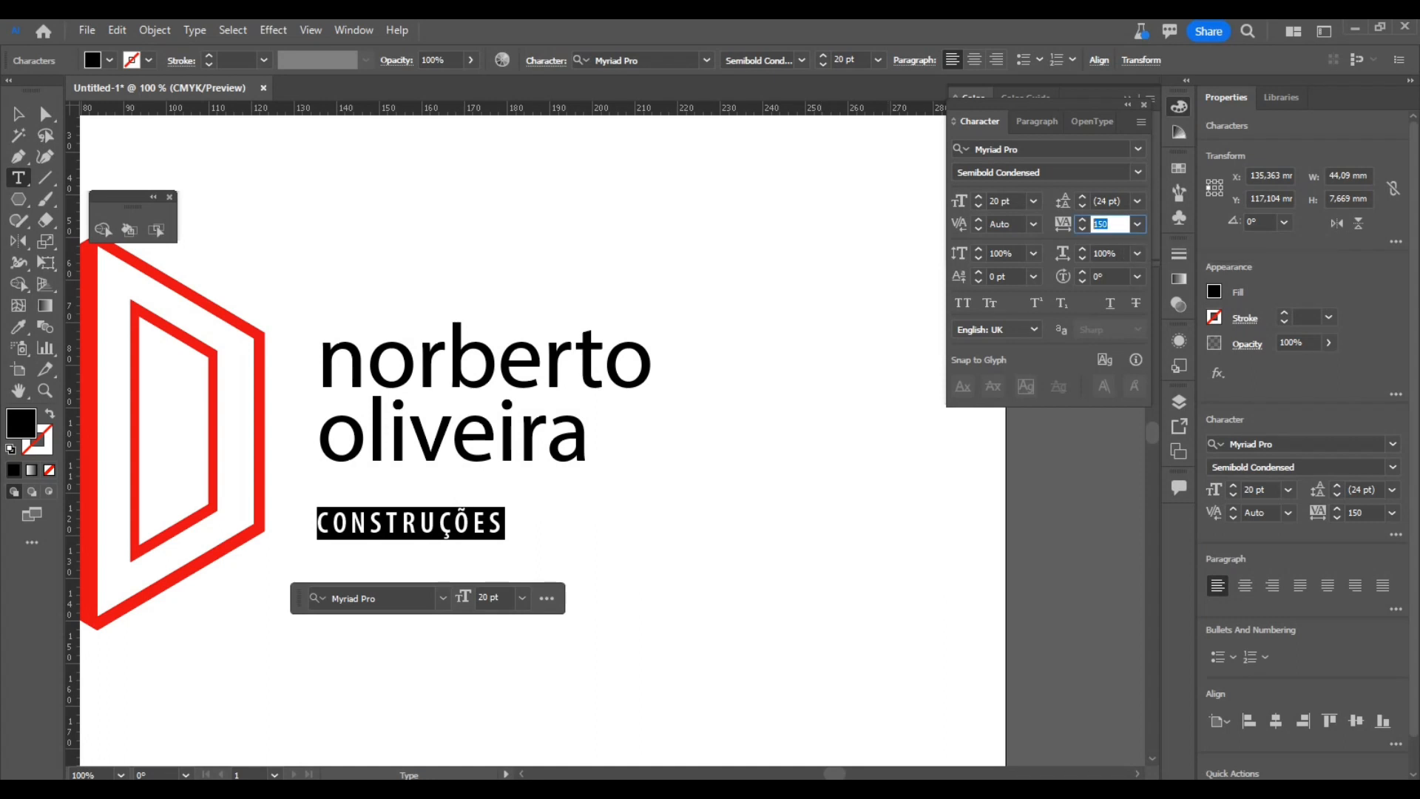
pyautogui.write('350')
pyautogui.press('Return')
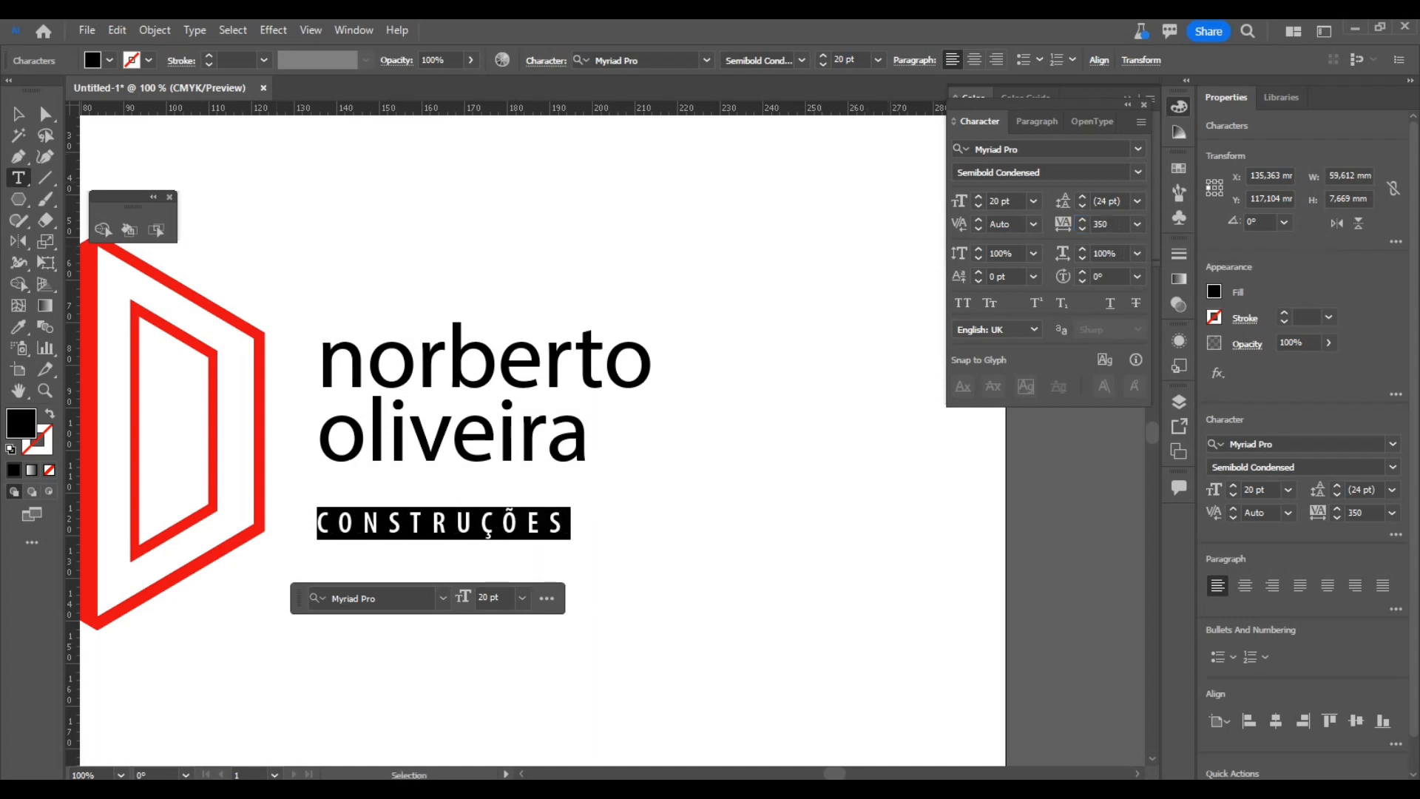
pyautogui.click(18, 114)
pyautogui.click(414, 222)
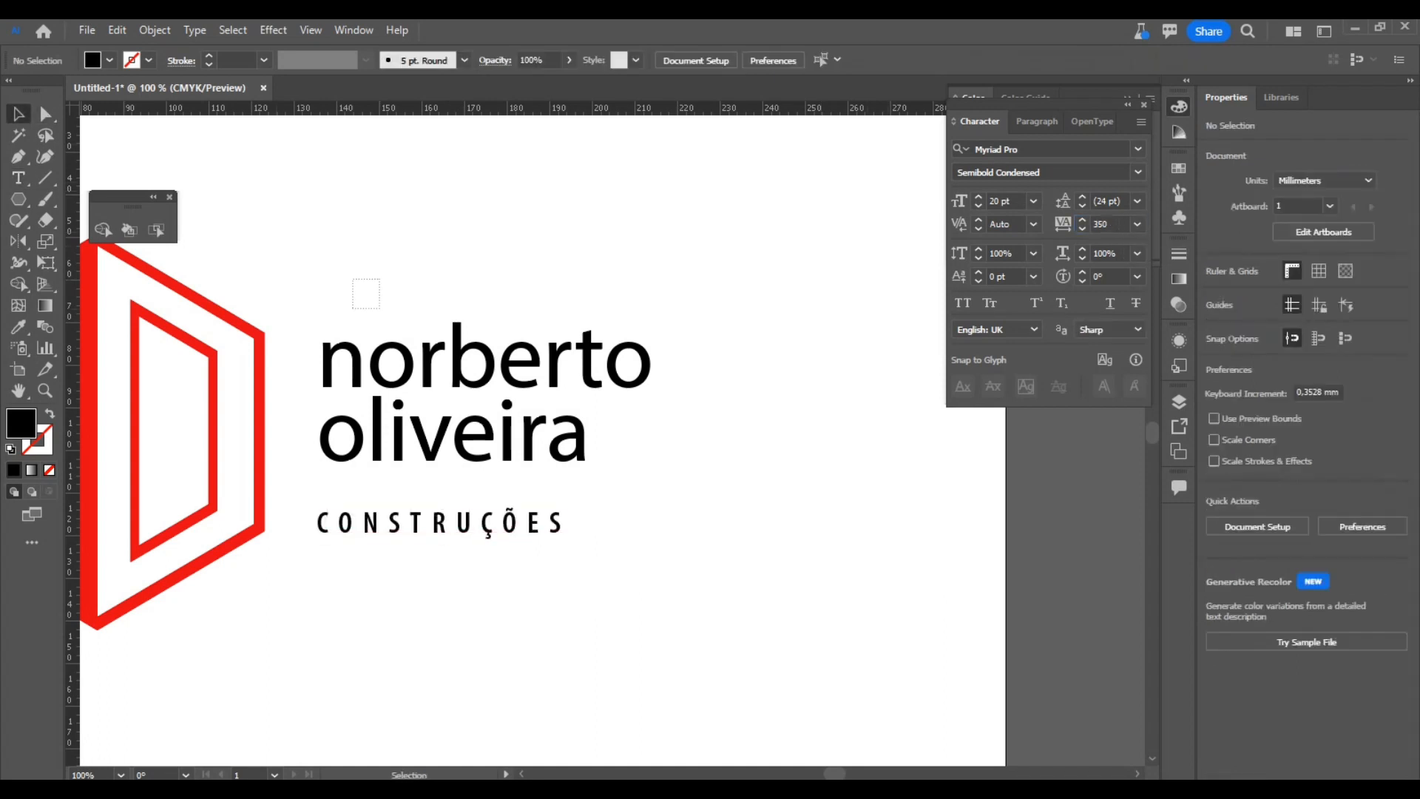
pyautogui.click(480, 363)
pyautogui.moveTo(481, 363); pyautogui.dragTo(481, 383)
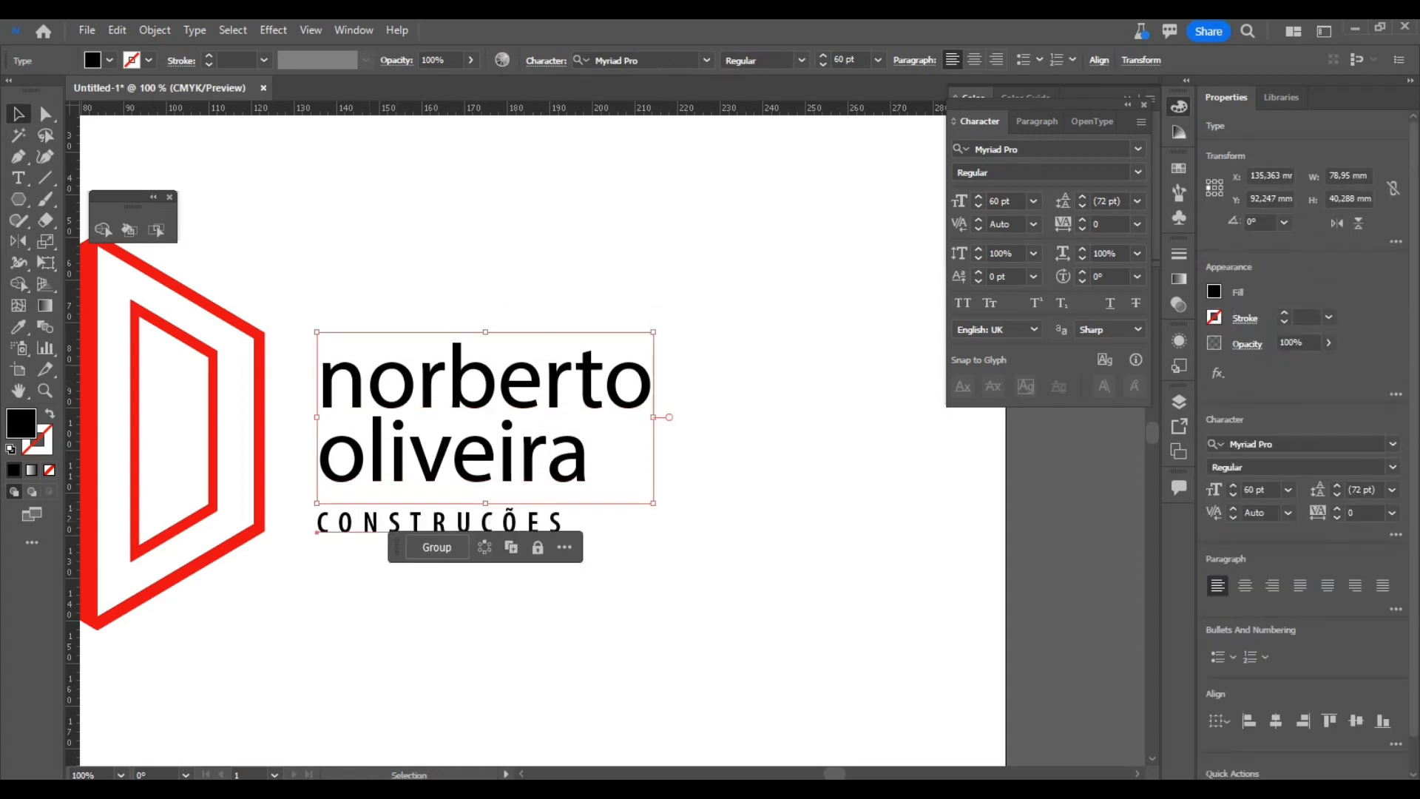
# Shift all three text lines together slightly left and up.
pyautogui.click(318, 526)
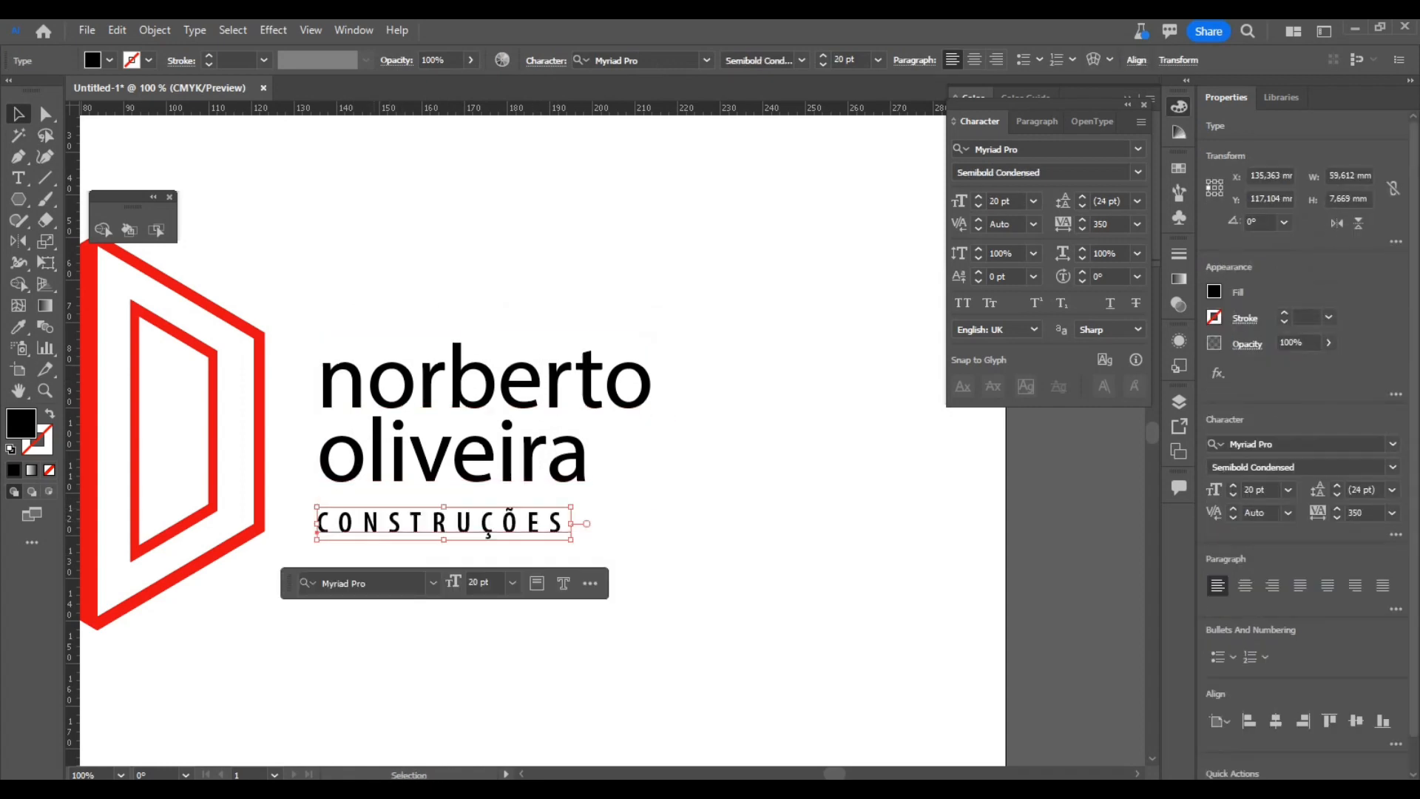
pyautogui.hotkey('ctrl', 'shift', 'a')
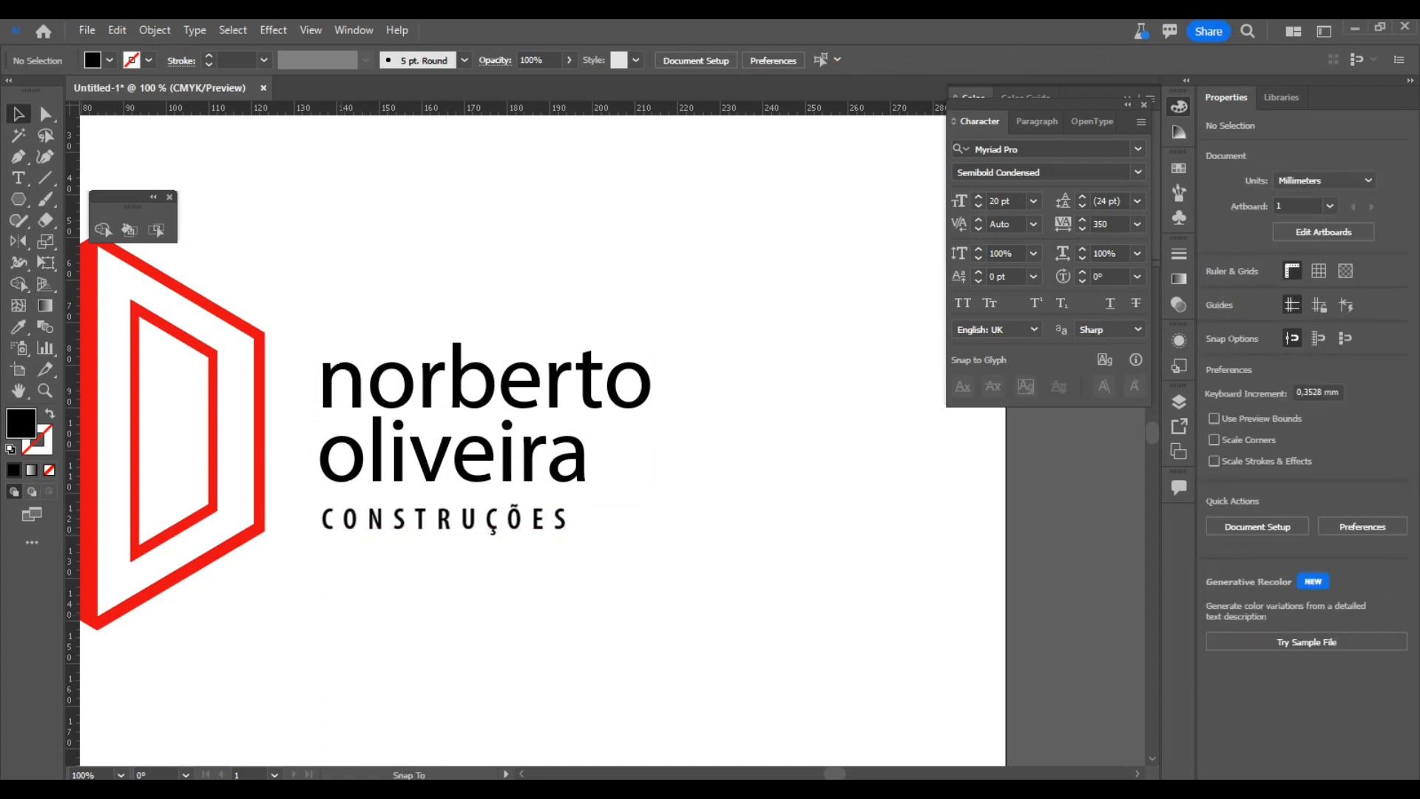
pyautogui.click(444, 519)
pyautogui.click(781, 678)
pyautogui.moveTo(781, 678); pyautogui.dragTo(343, 312)
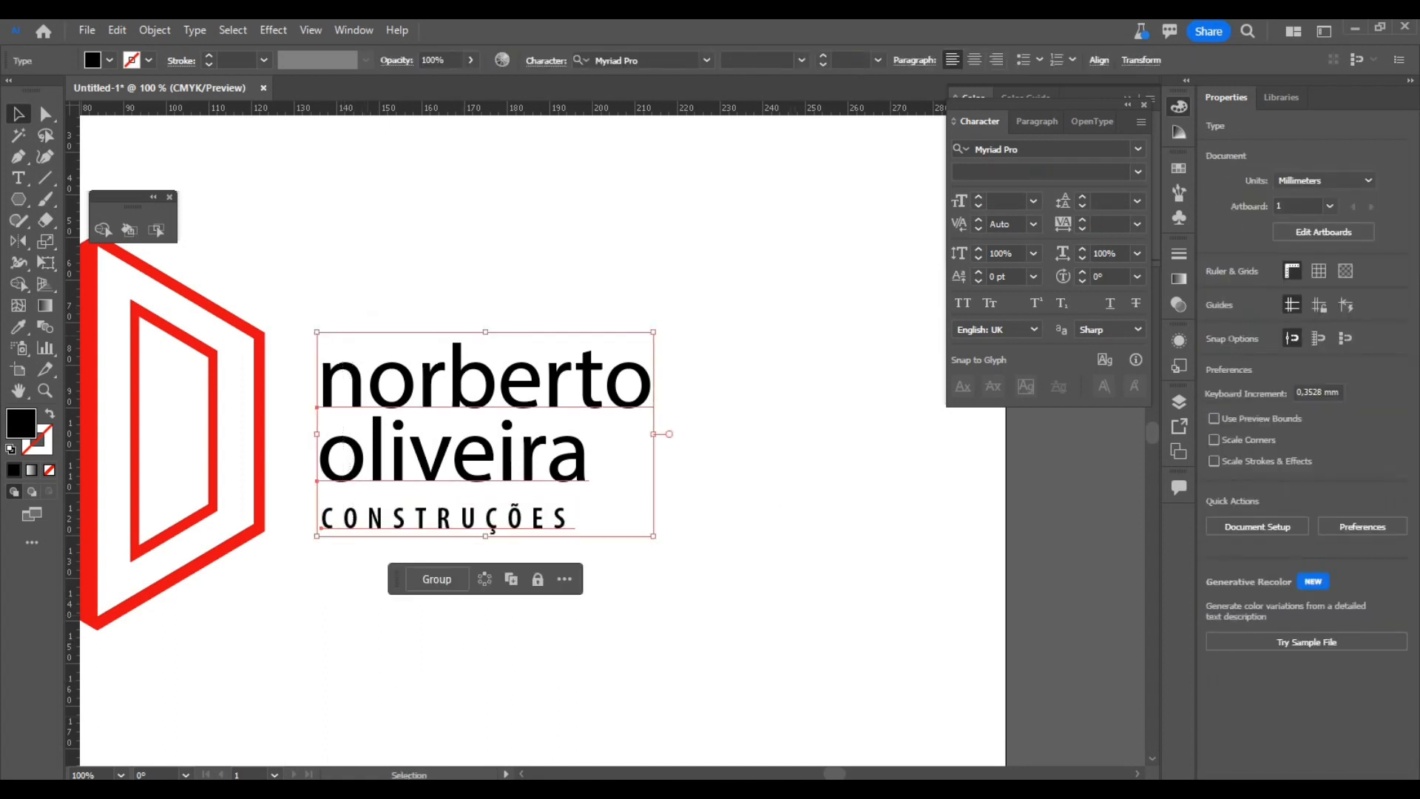
pyautogui.moveTo(456, 381); pyautogui.dragTo(454, 373)
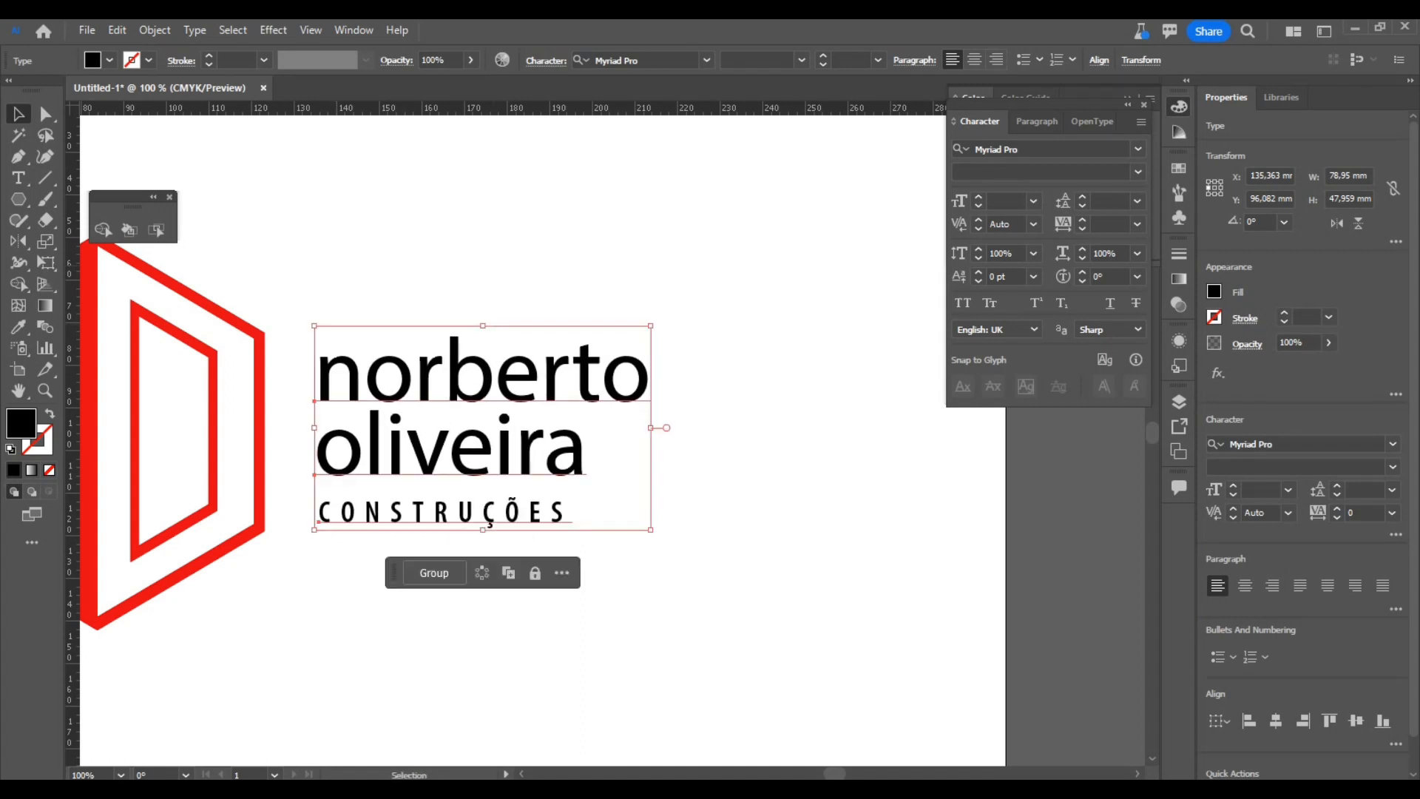
pyautogui.click(702, 318)
# Move the monogram and all text right and down together, then compare with the PowerPoint reference.
pyautogui.press('z')
pyautogui.keyDown('alt'); pyautogui.click(584, 335); pyautogui.keyUp('alt')
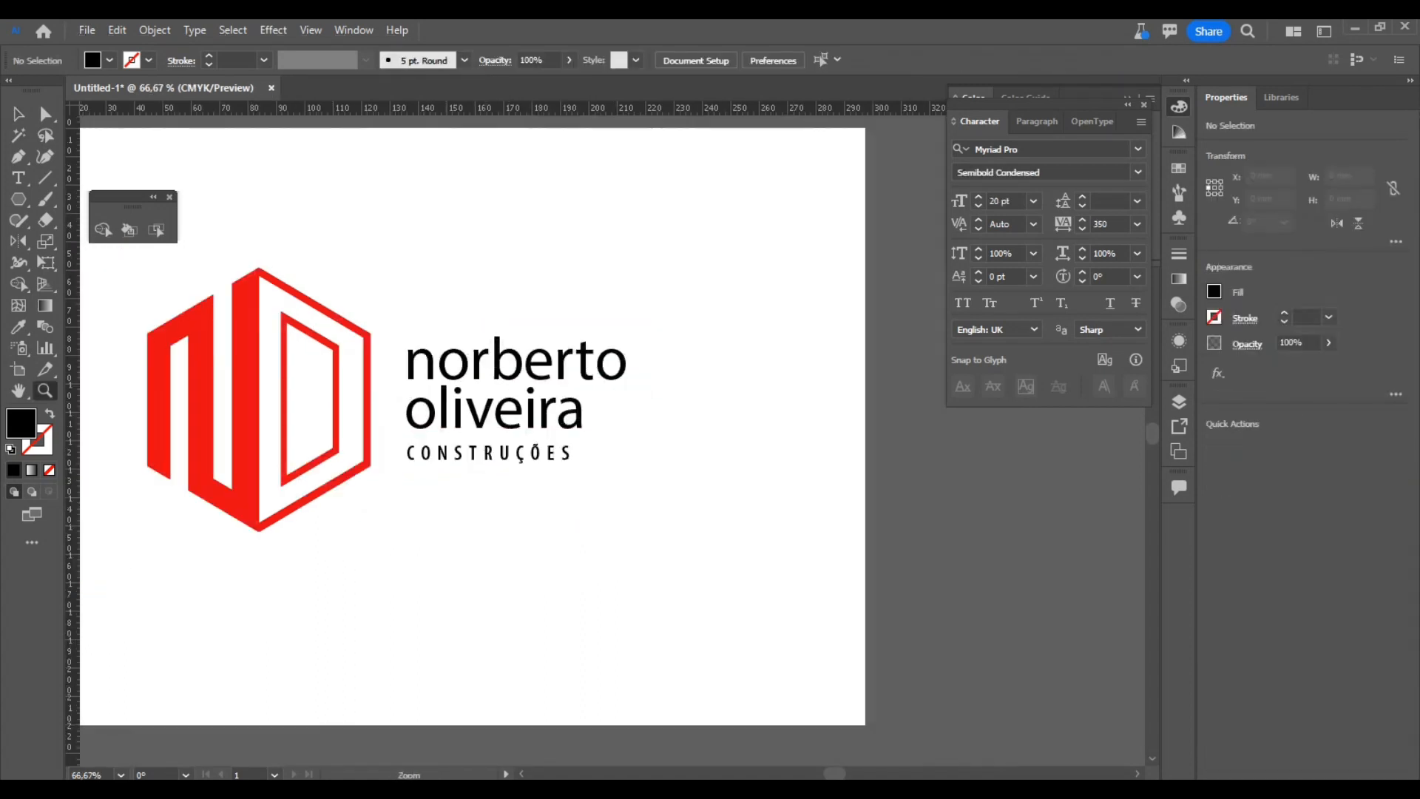
pyautogui.keyDown('alt'); pyautogui.click(454, 535); pyautogui.keyUp('alt')
pyautogui.click(681, 338)
pyautogui.press('v')
pyautogui.moveTo(173, 287); pyautogui.dragTo(959, 633)
pyautogui.moveTo(312, 444); pyautogui.dragTo(346, 458)
pyautogui.click(628, 288)
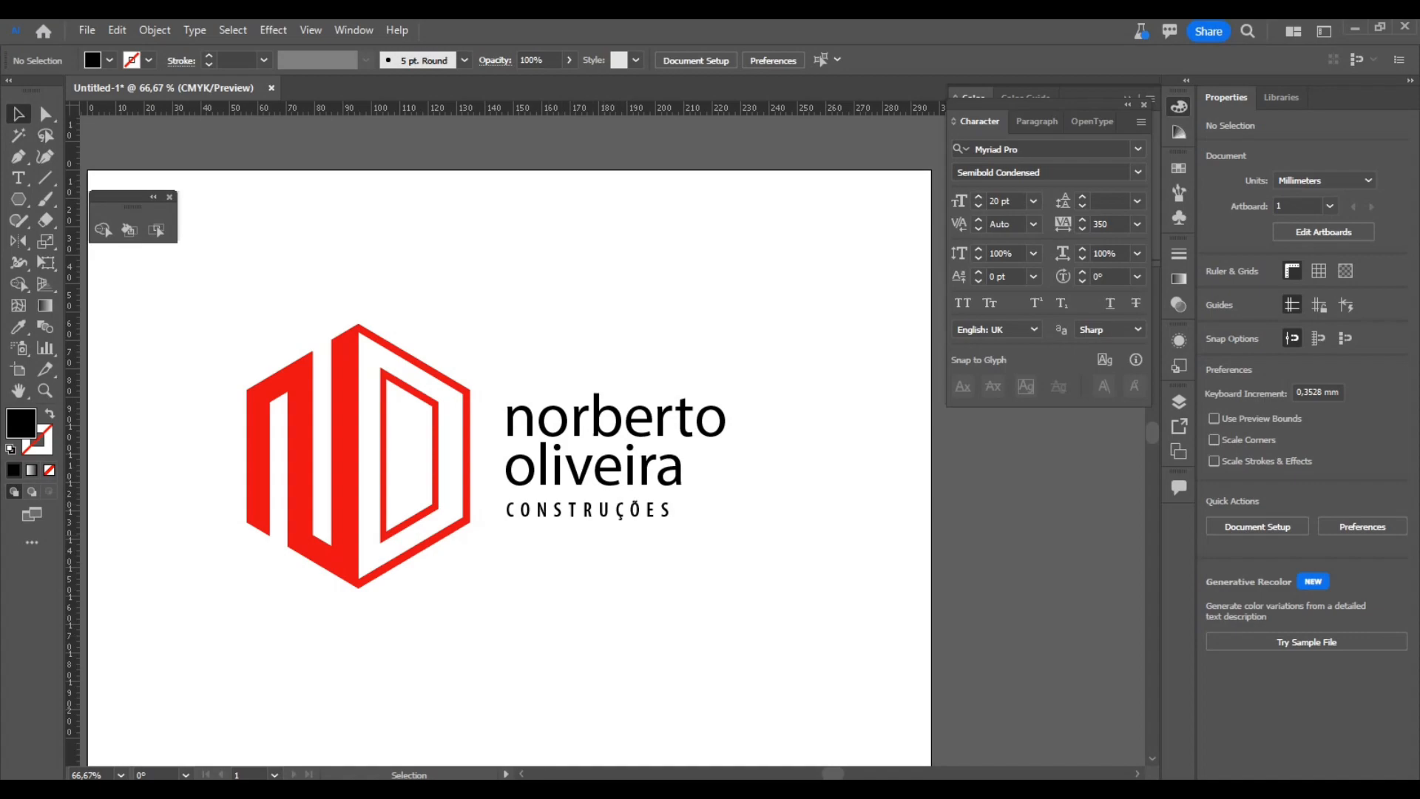
pyautogui.hotkey('alt', 'Tab')
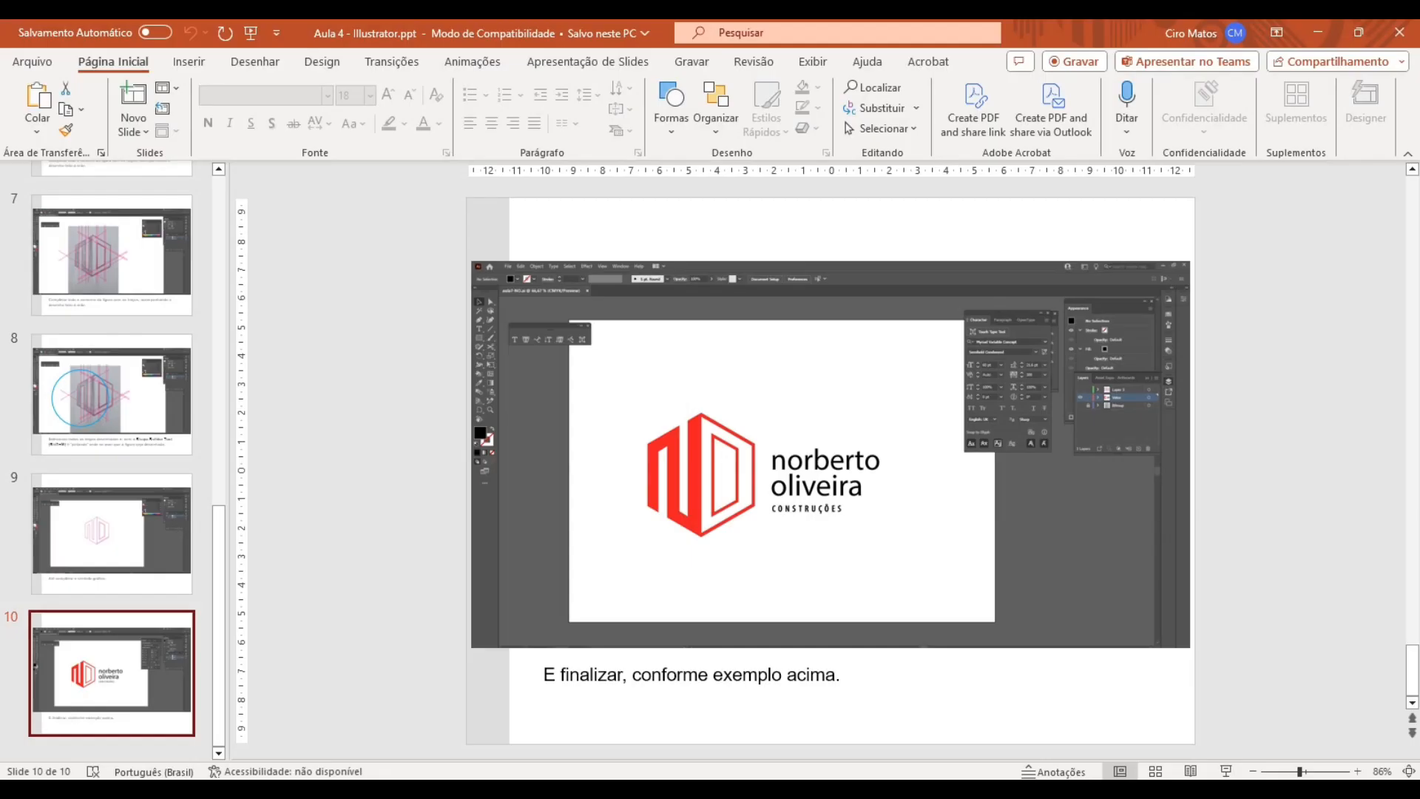